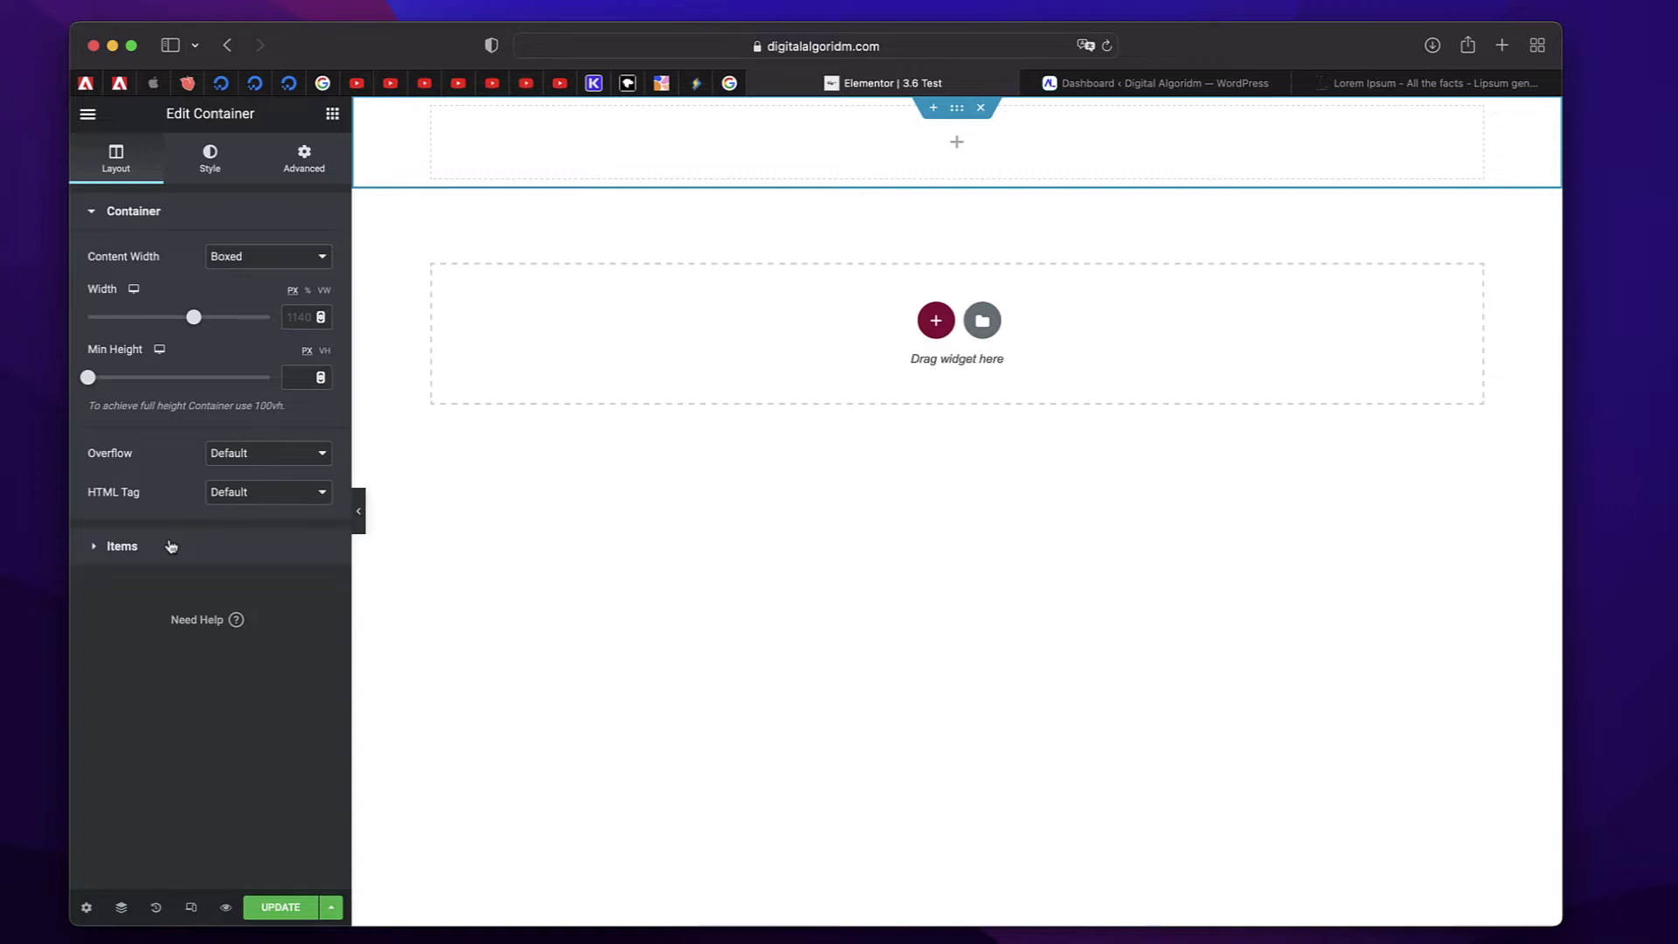
# Keep the container's Overflow at Default and expand the Items layout settings
pyautogui.click(230, 454)
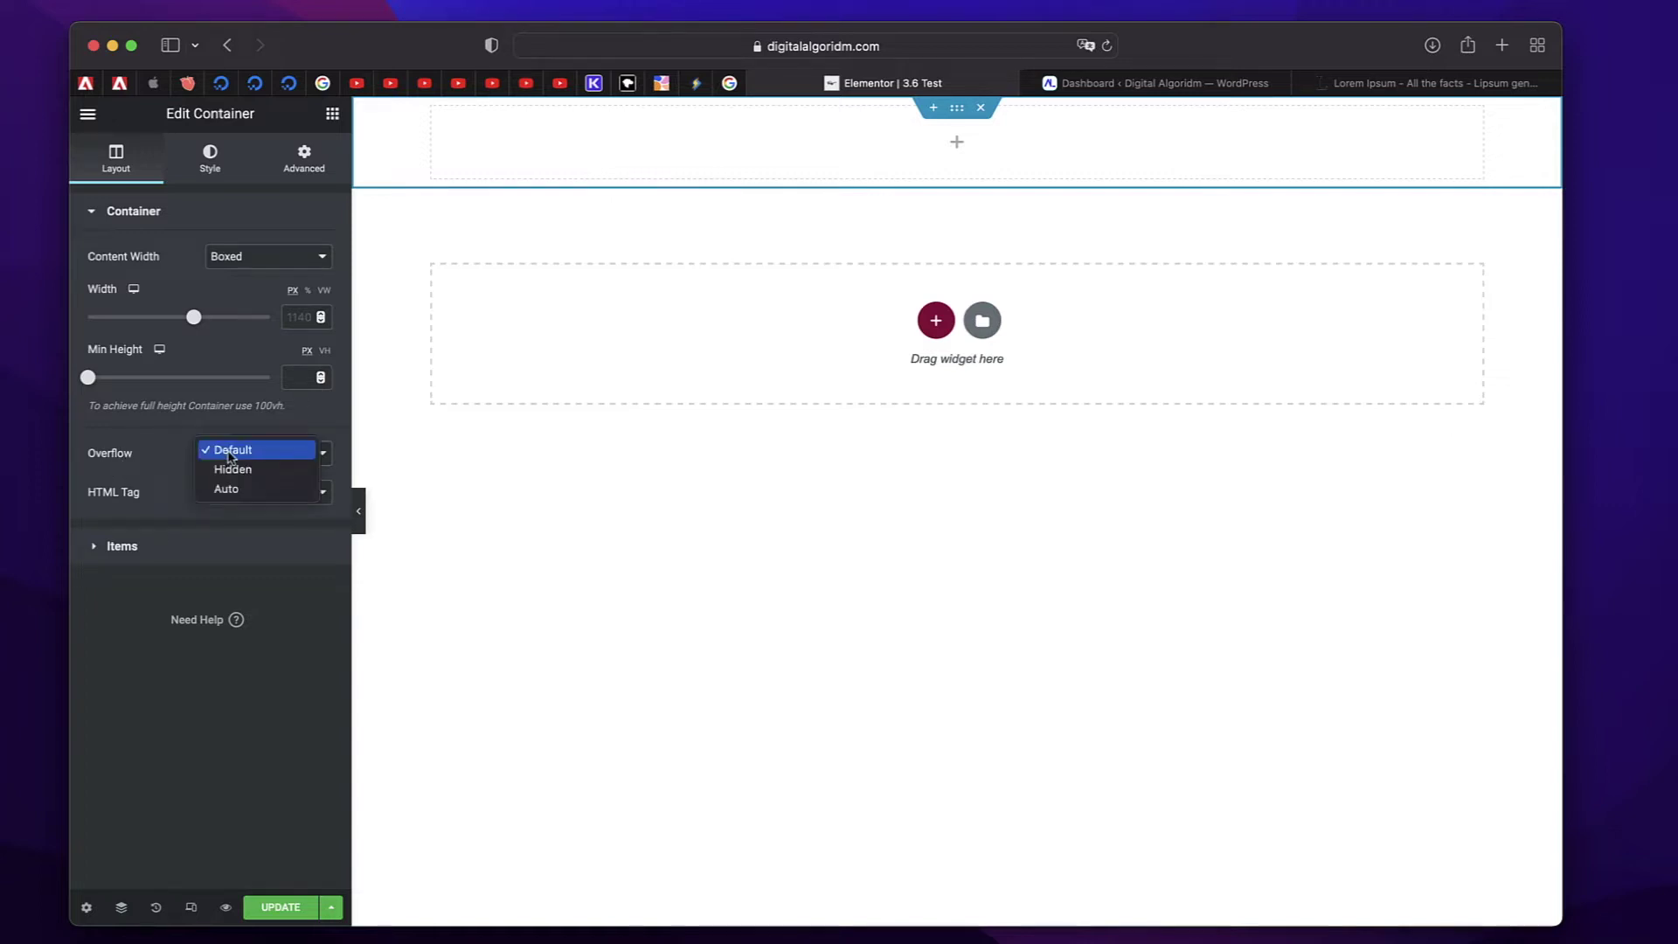
pyautogui.click(230, 449)
pyautogui.click(122, 546)
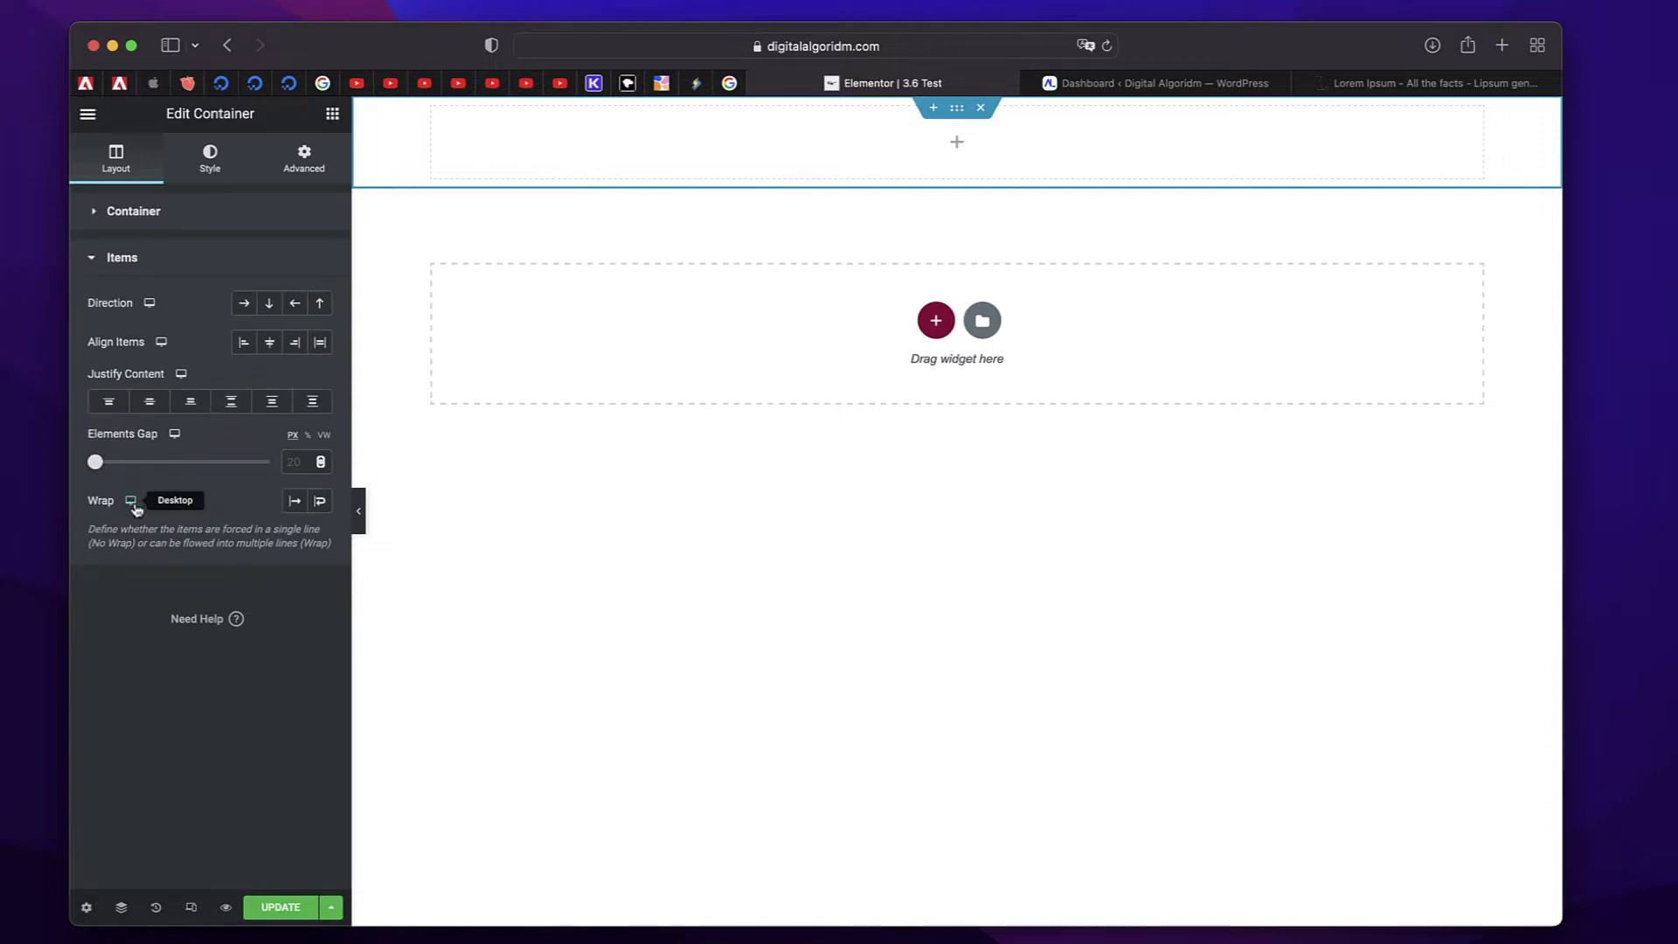
# Try the Advanced Size options Grow, Shrink and Custom, reset Size to None, then remove the container
pyautogui.click(305, 168)
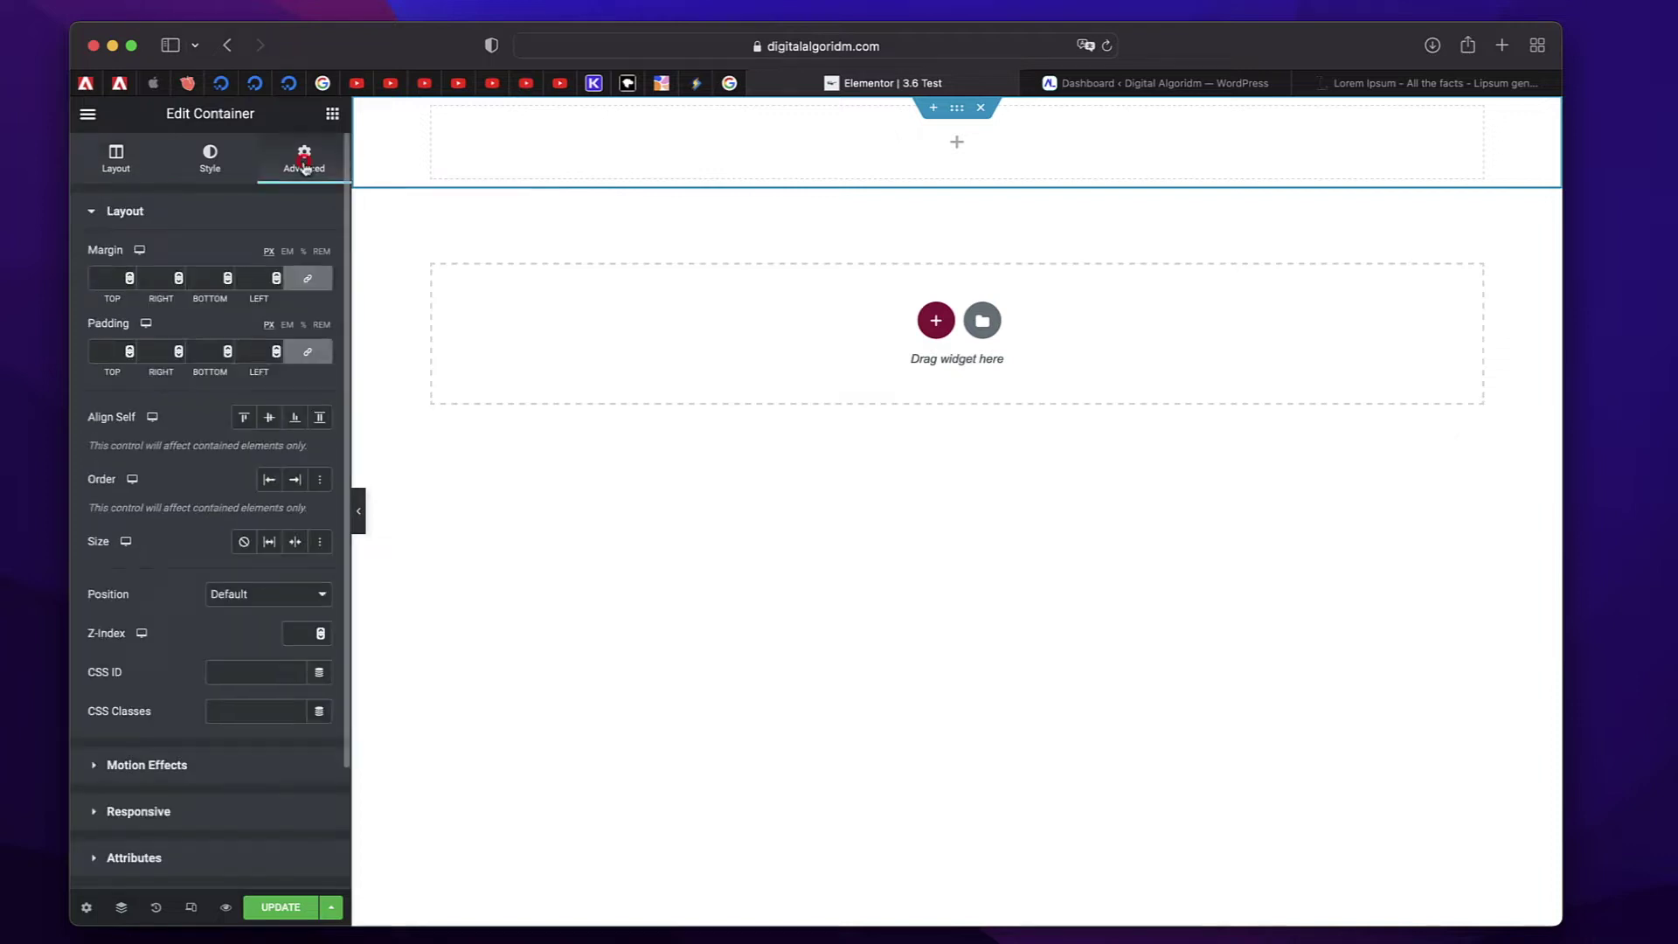
pyautogui.scroll(-2, 196, 504)
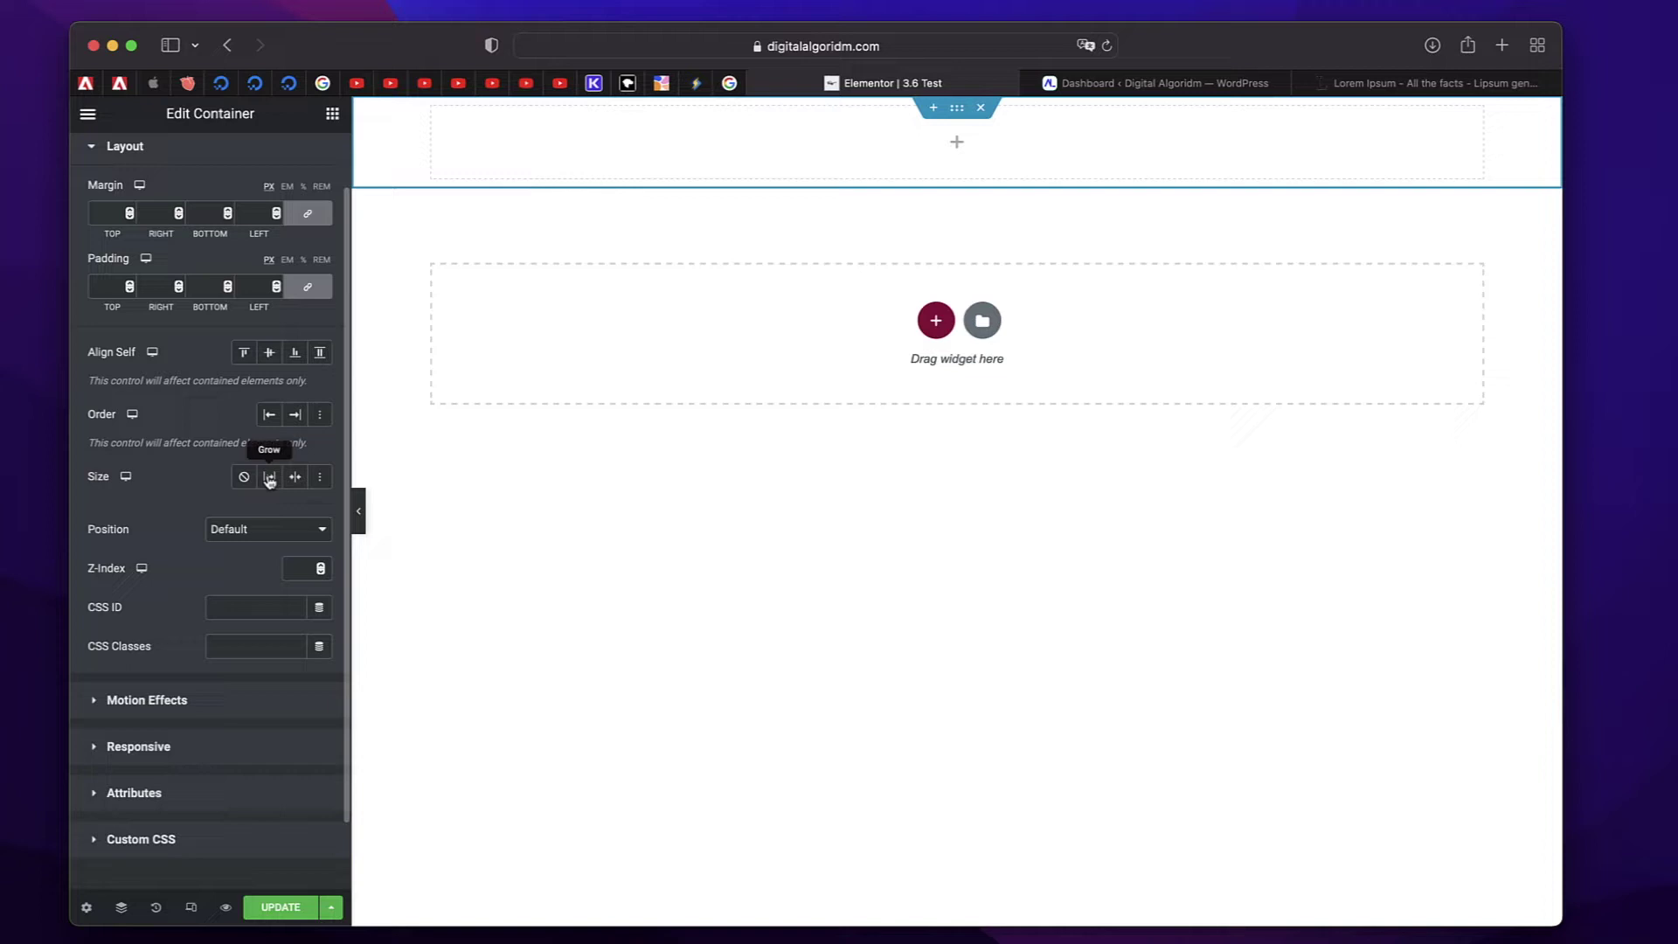
pyautogui.click(269, 478)
pyautogui.click(295, 477)
pyautogui.click(325, 478)
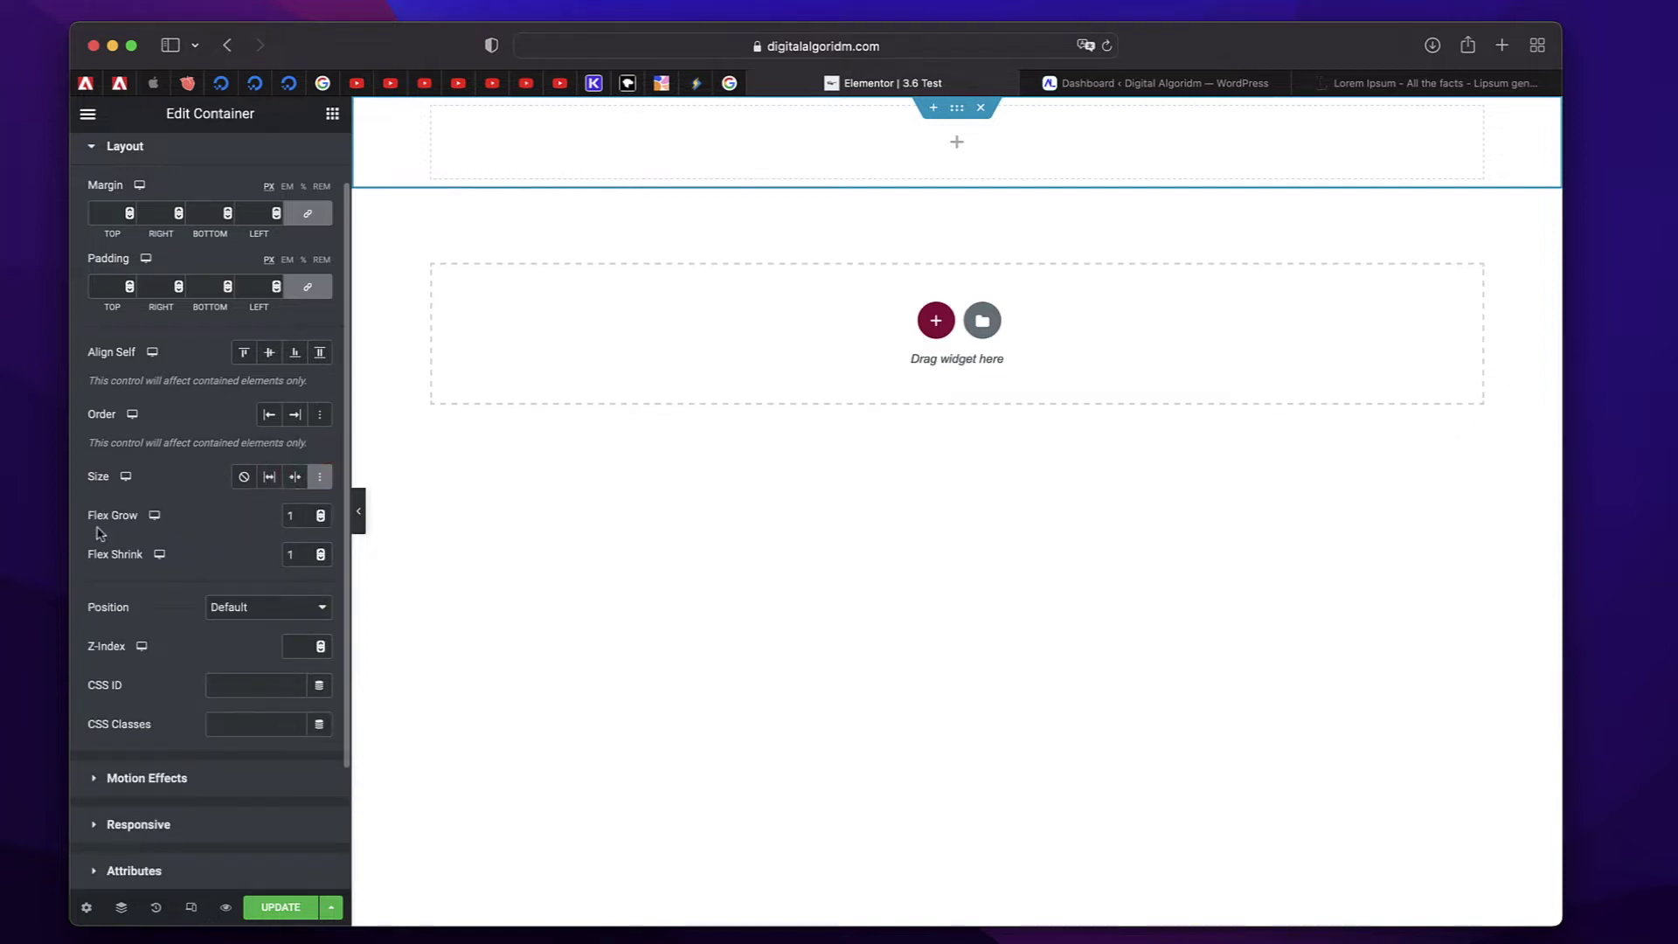
pyautogui.click(243, 478)
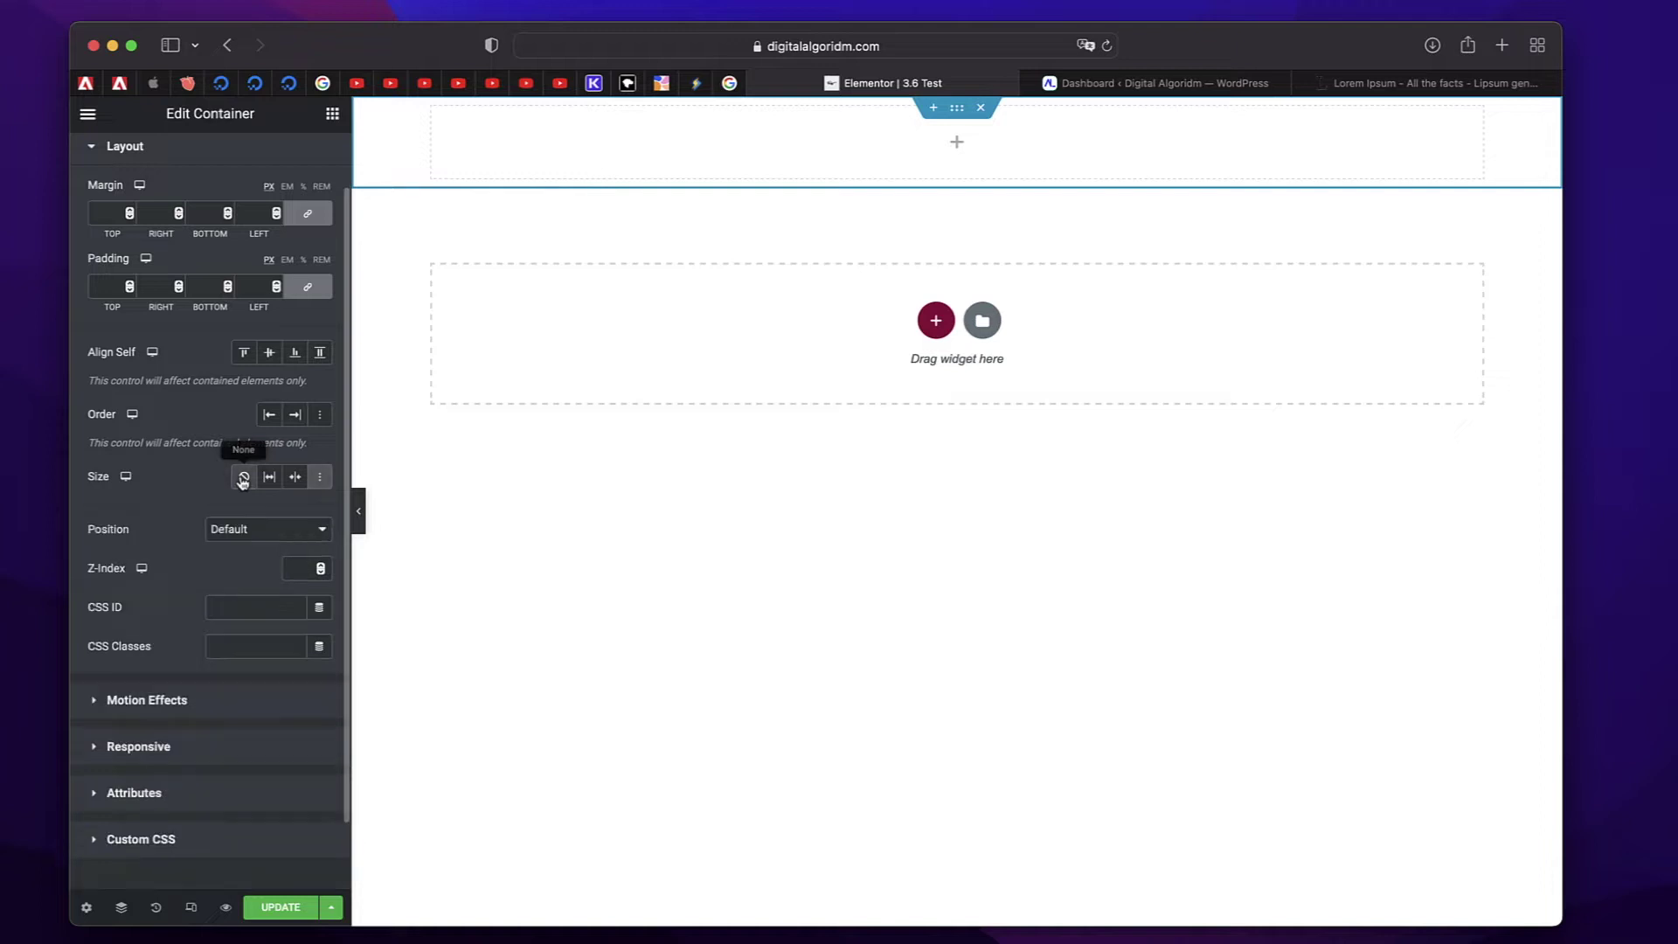
pyautogui.hotkey('ctrl', 'z')
pyautogui.hotkey('ctrl', 'z')
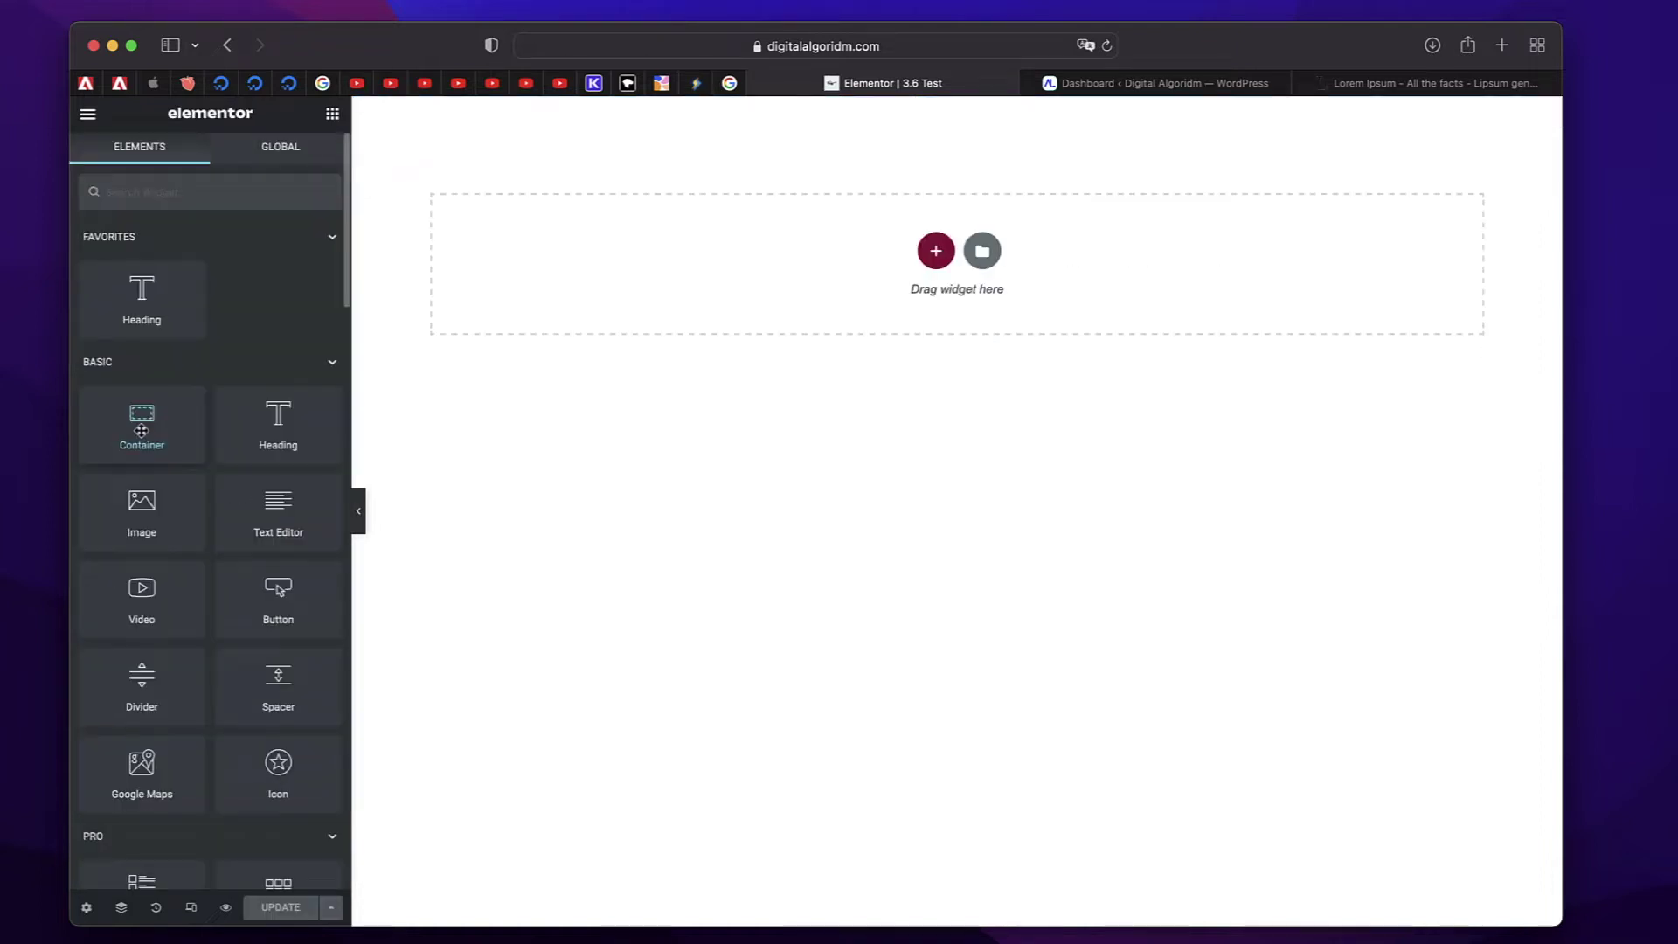
# Add a container at the top and give it a Classic black #000000 background
pyautogui.moveTo(141, 430); pyautogui.dragTo(621, 265)
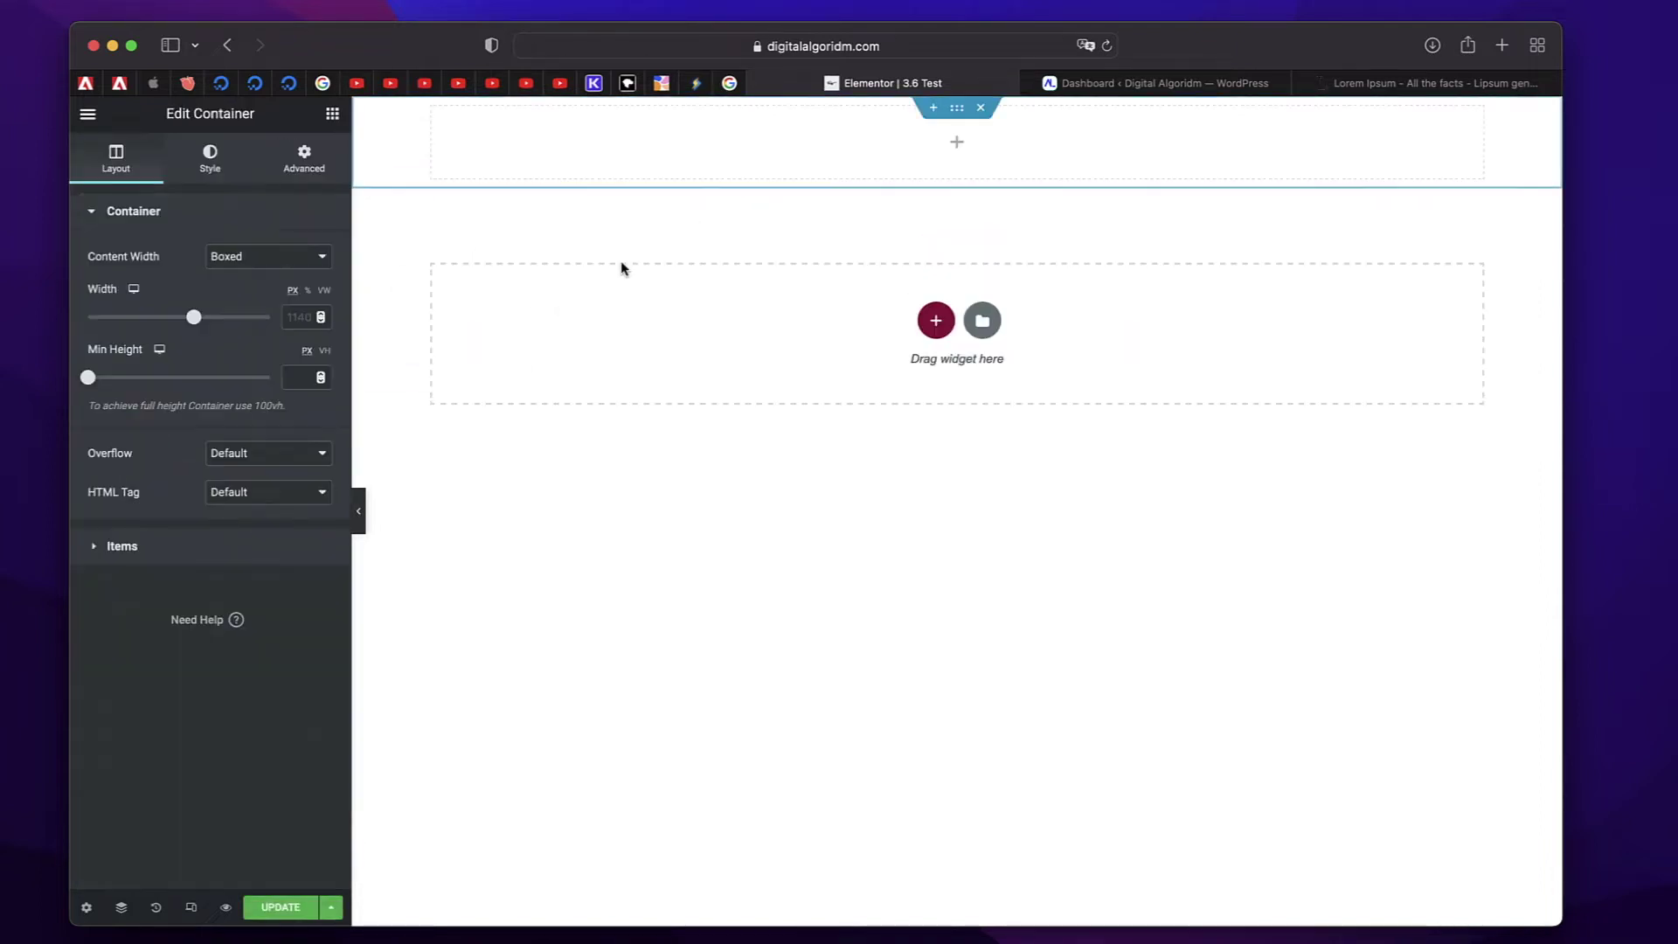
pyautogui.click(956, 116)
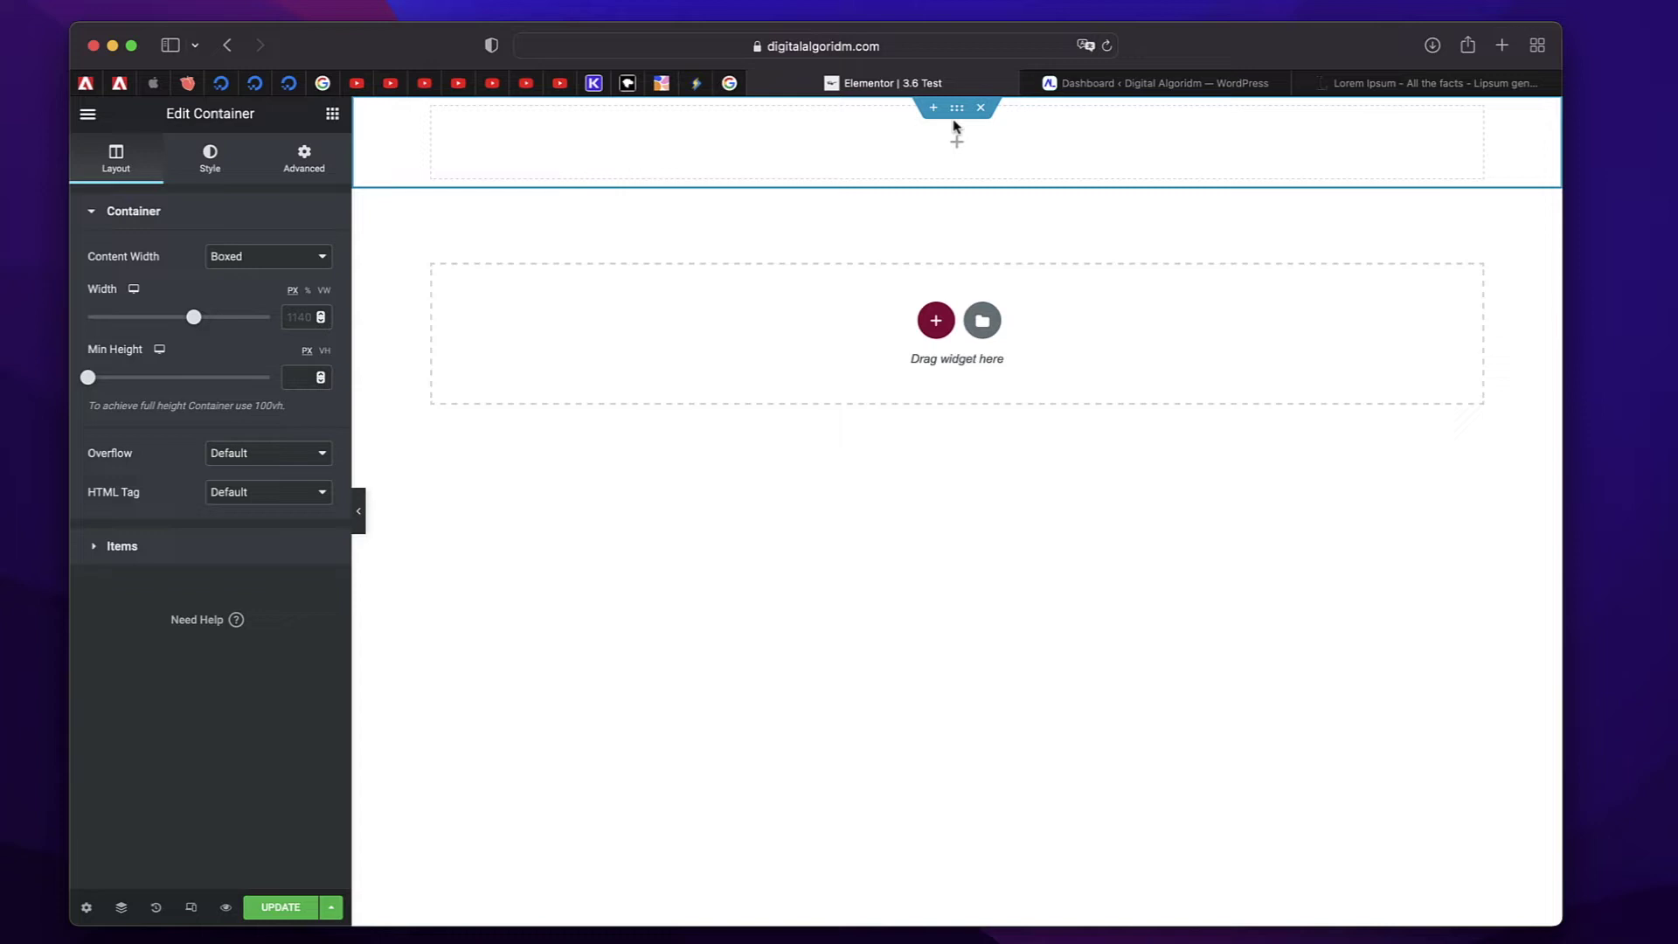
pyautogui.click(209, 157)
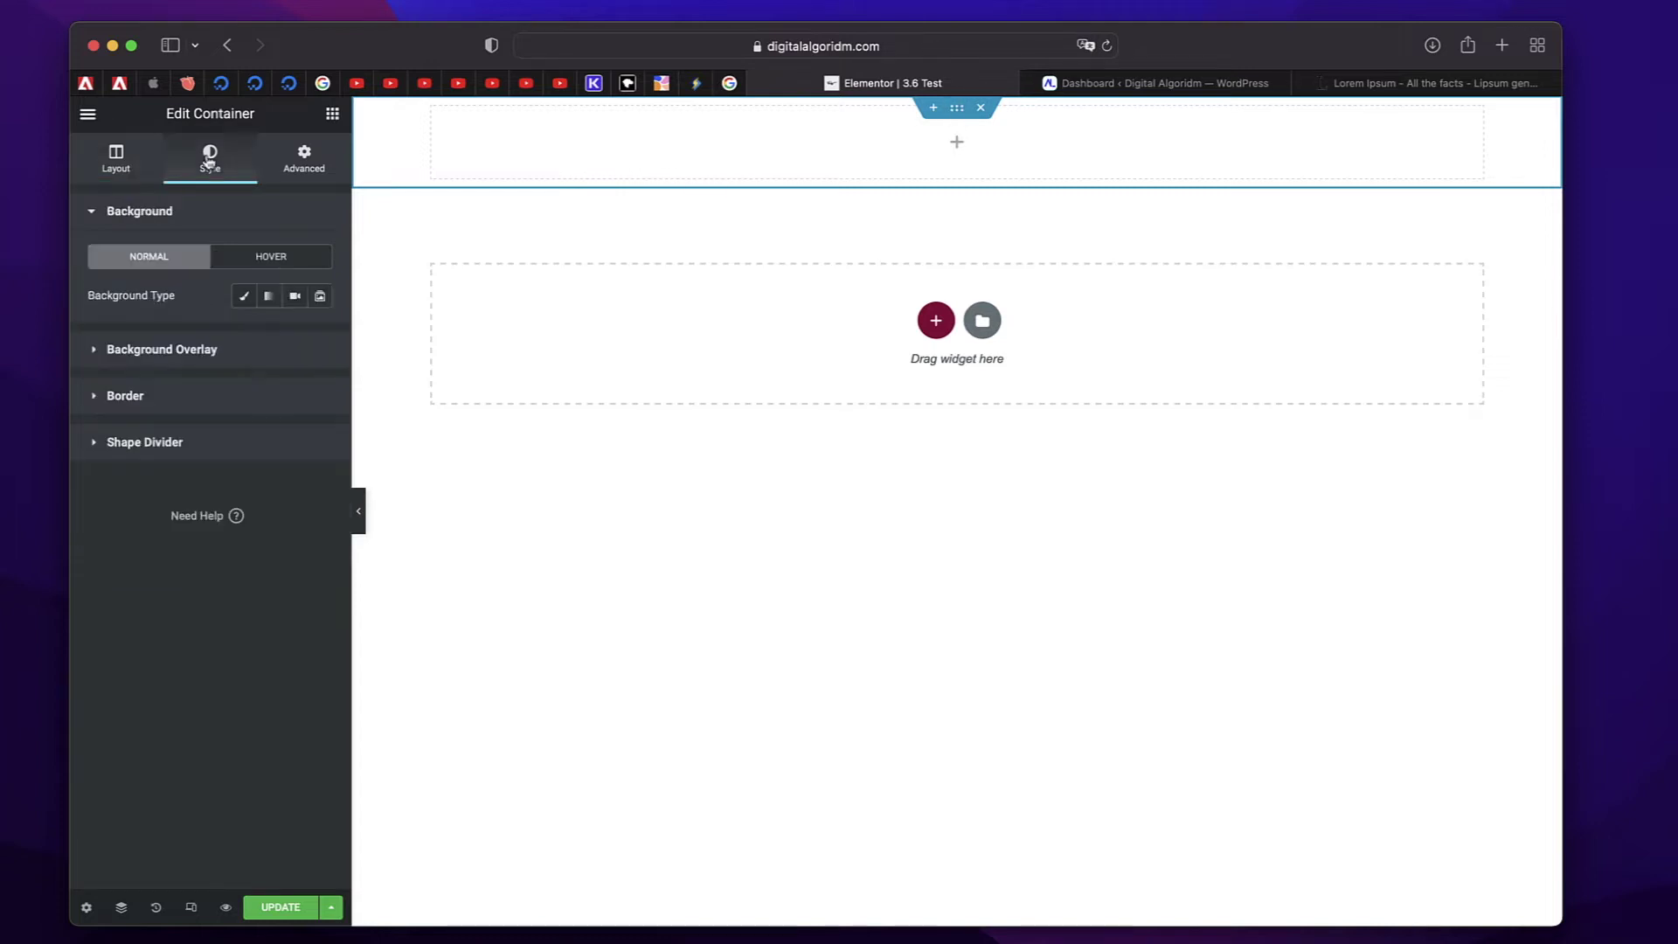
pyautogui.click(244, 296)
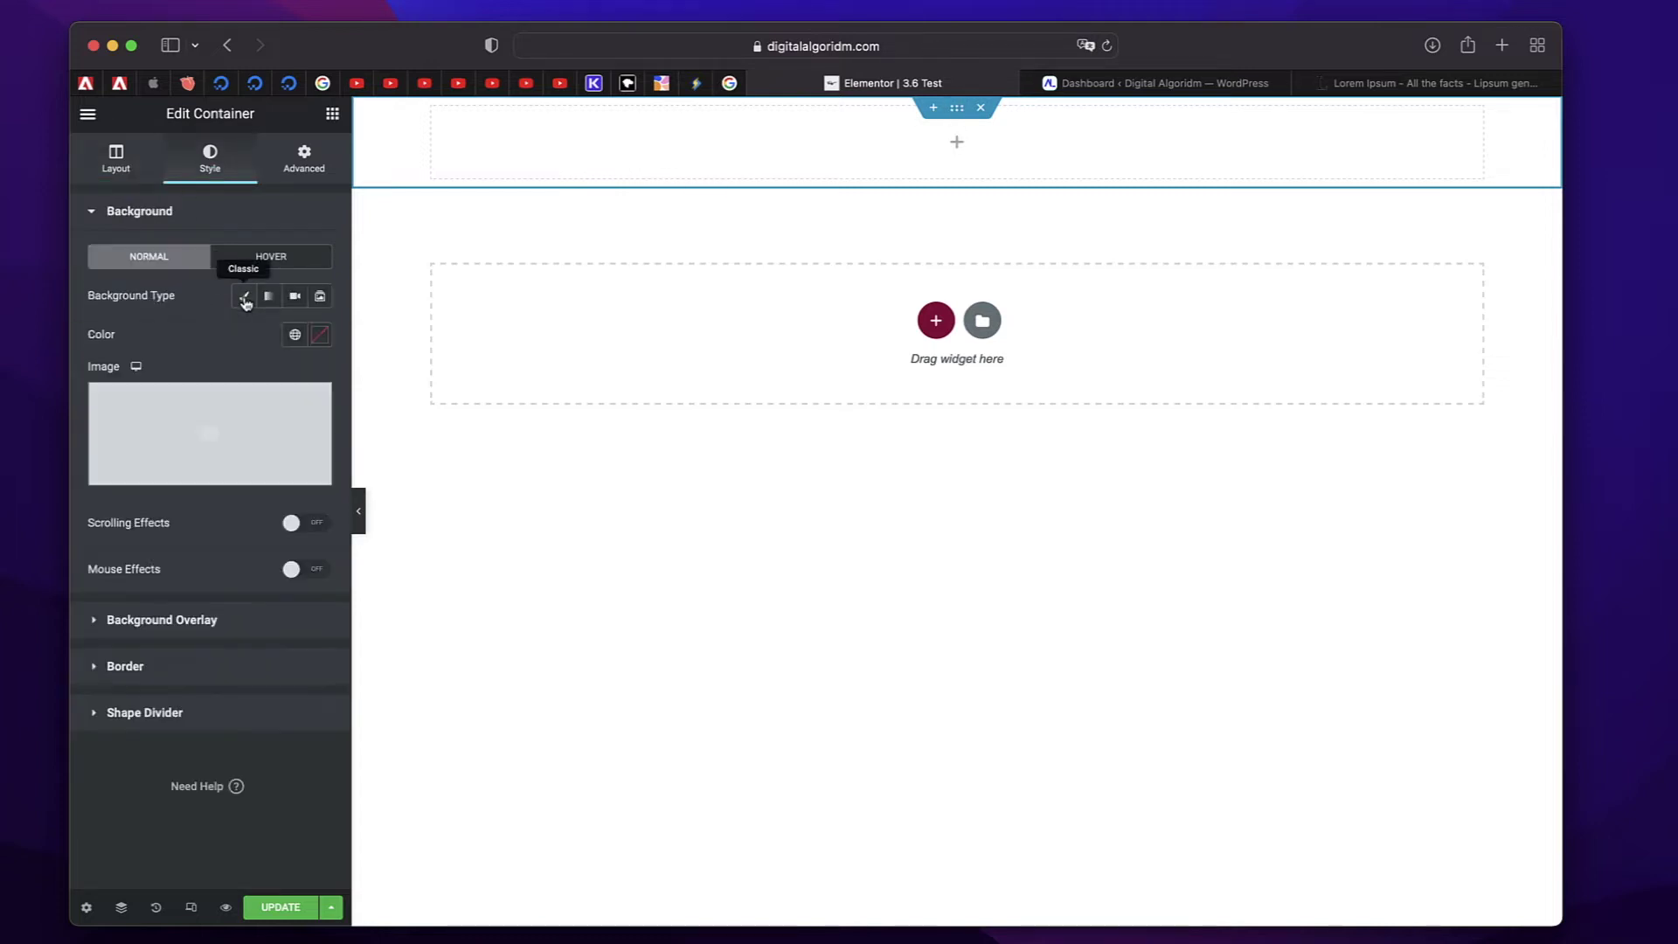
pyautogui.click(321, 334)
pyautogui.moveTo(230, 525); pyautogui.dragTo(231, 551)
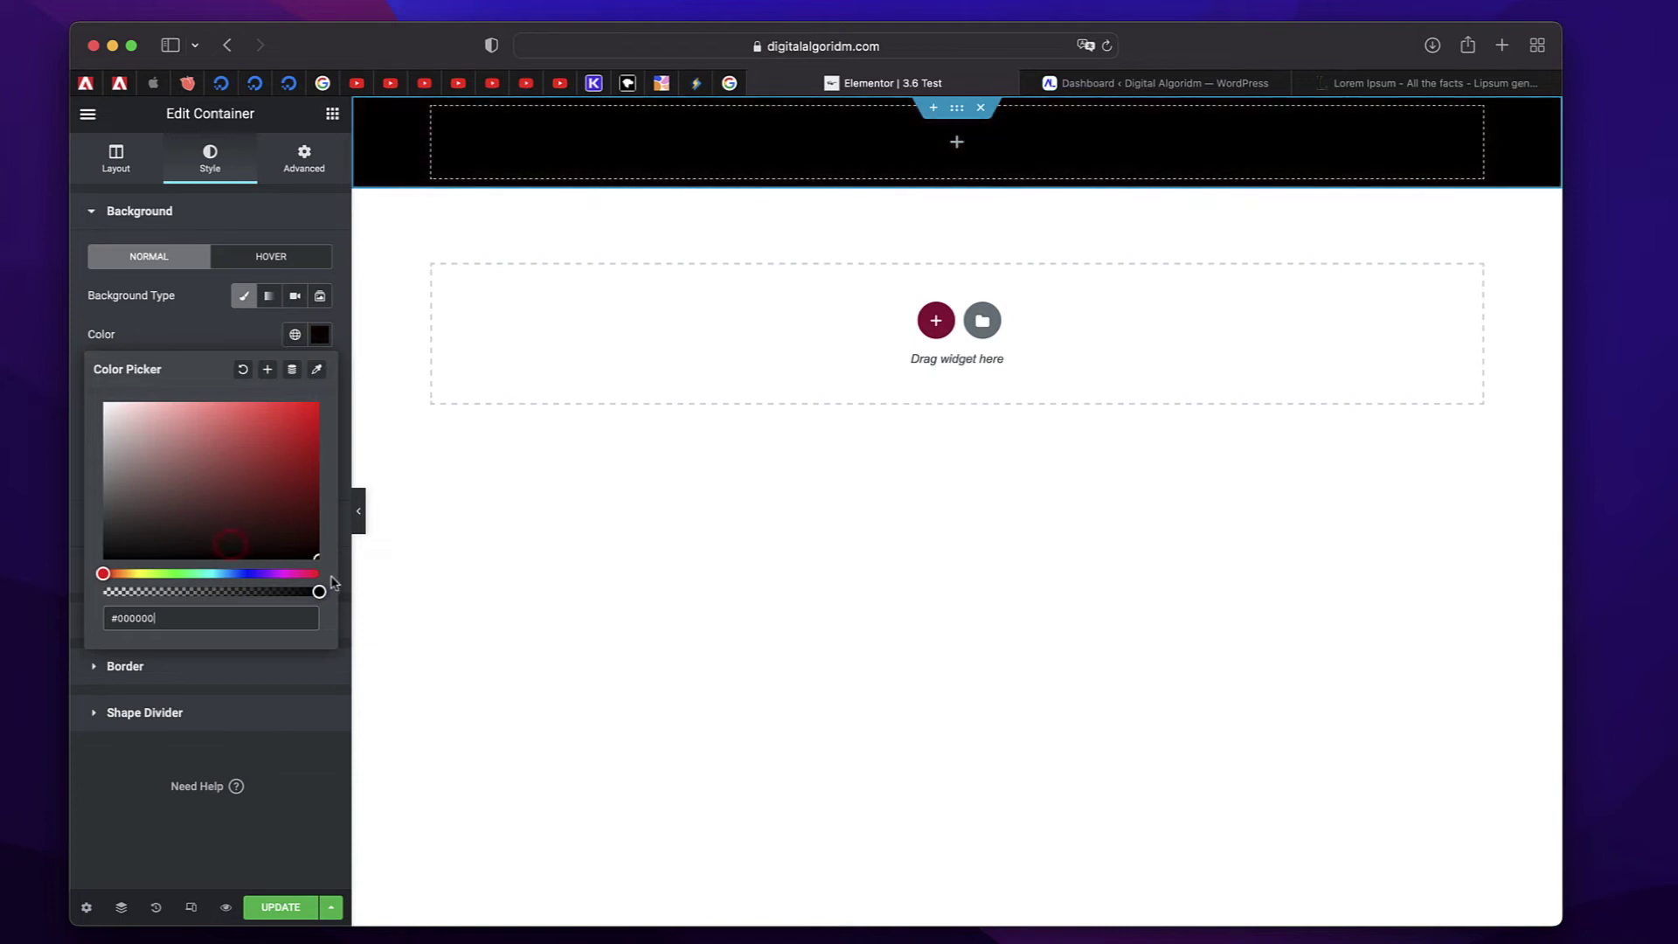
# Set the black container's minimum height to 588 px
pyautogui.click(958, 110)
pyautogui.click(113, 162)
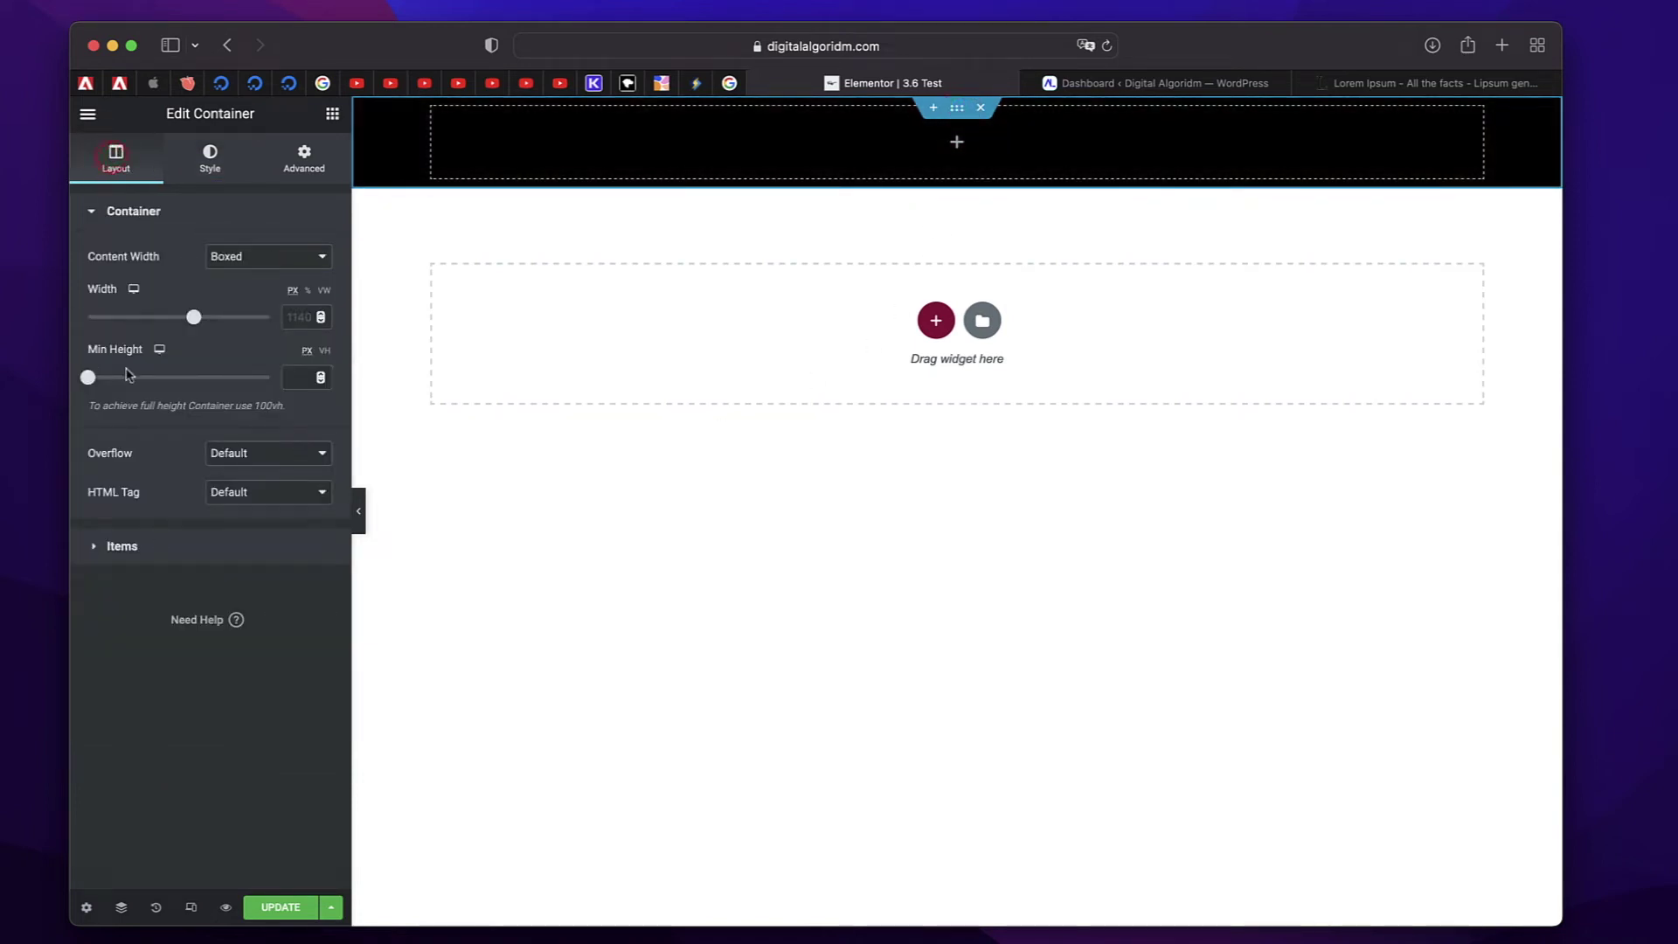
pyautogui.moveTo(98, 383); pyautogui.dragTo(167, 381)
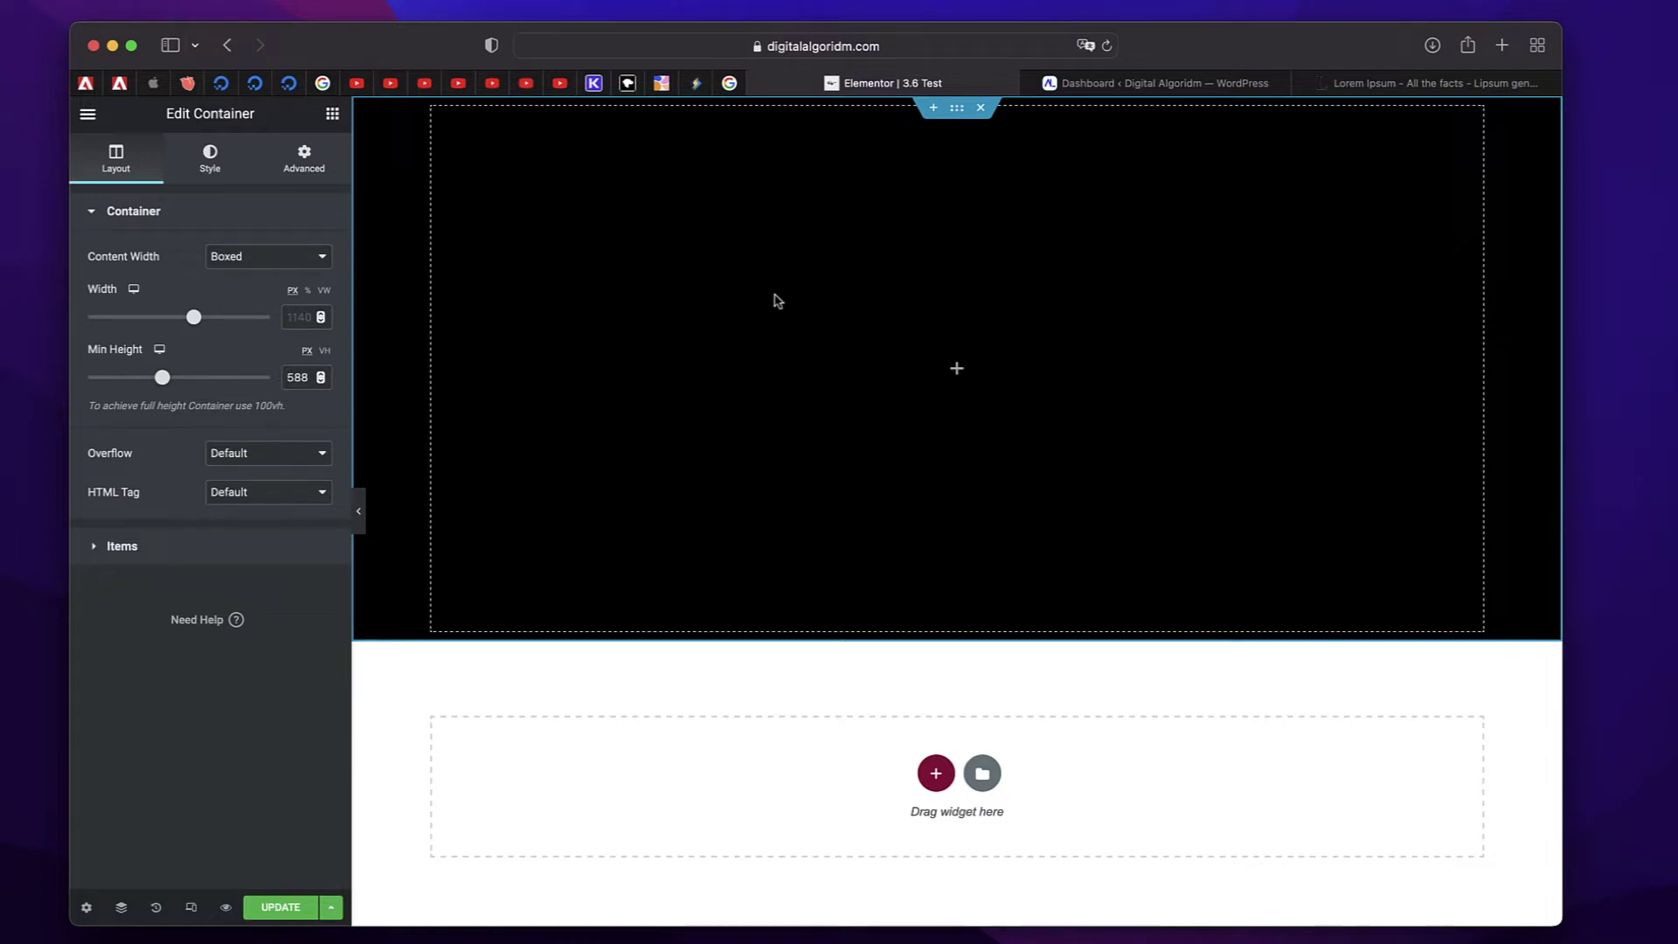
# Set the container's Items Direction to Row and drag a Heading widget into it
pyautogui.click(956, 368)
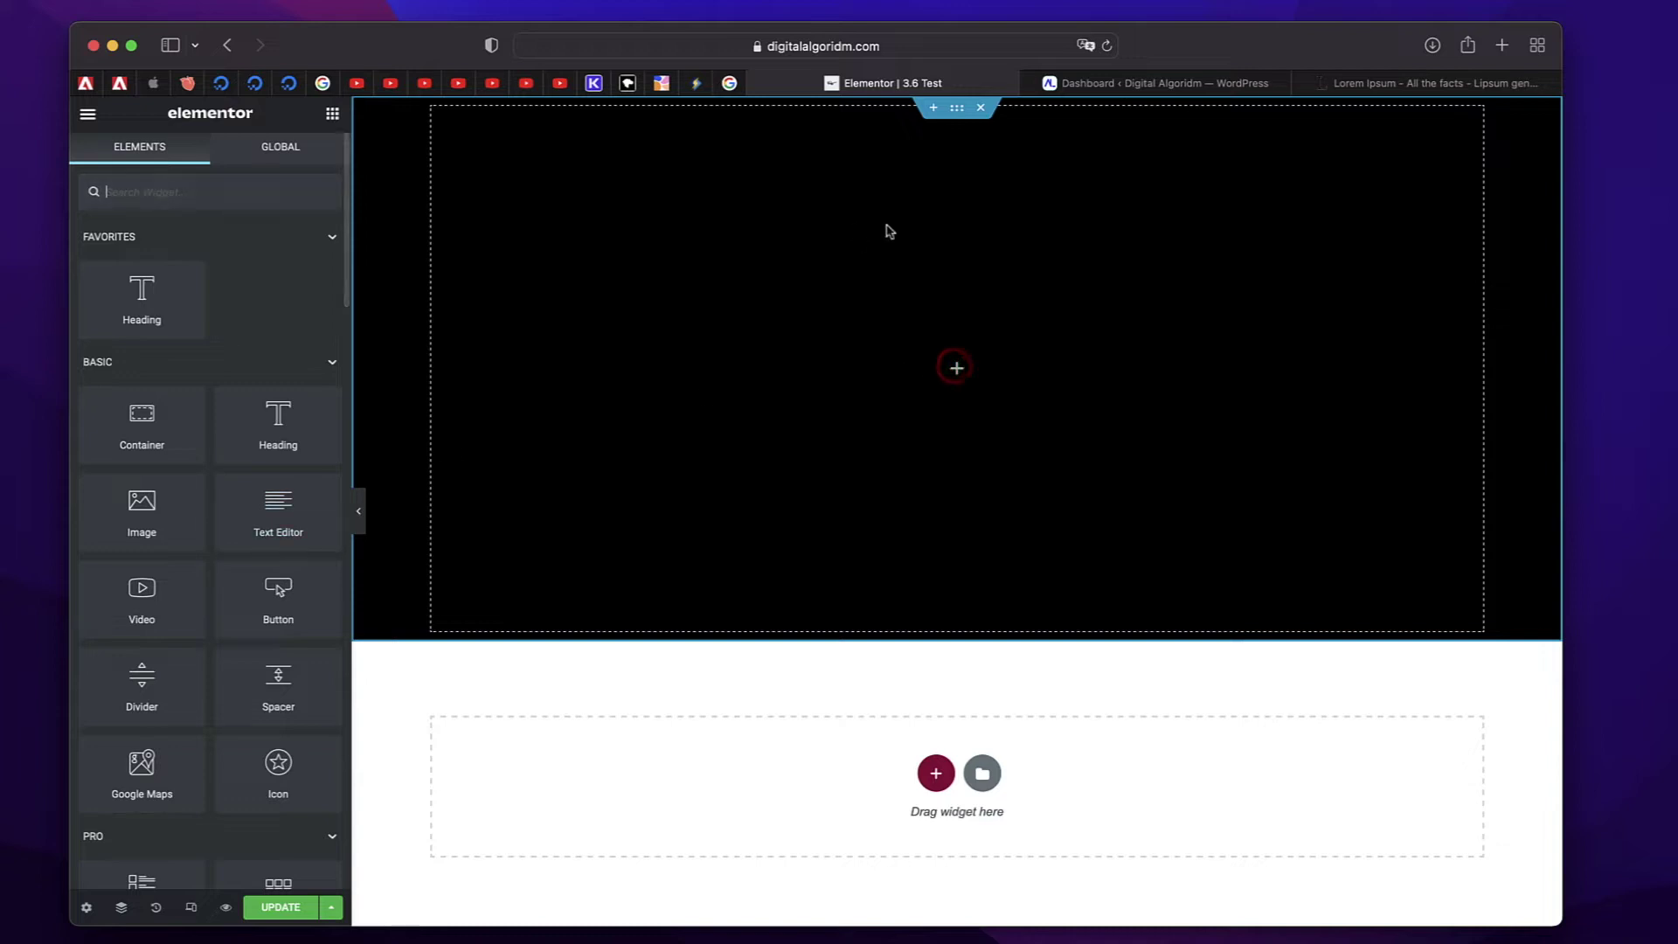
pyautogui.click(956, 107)
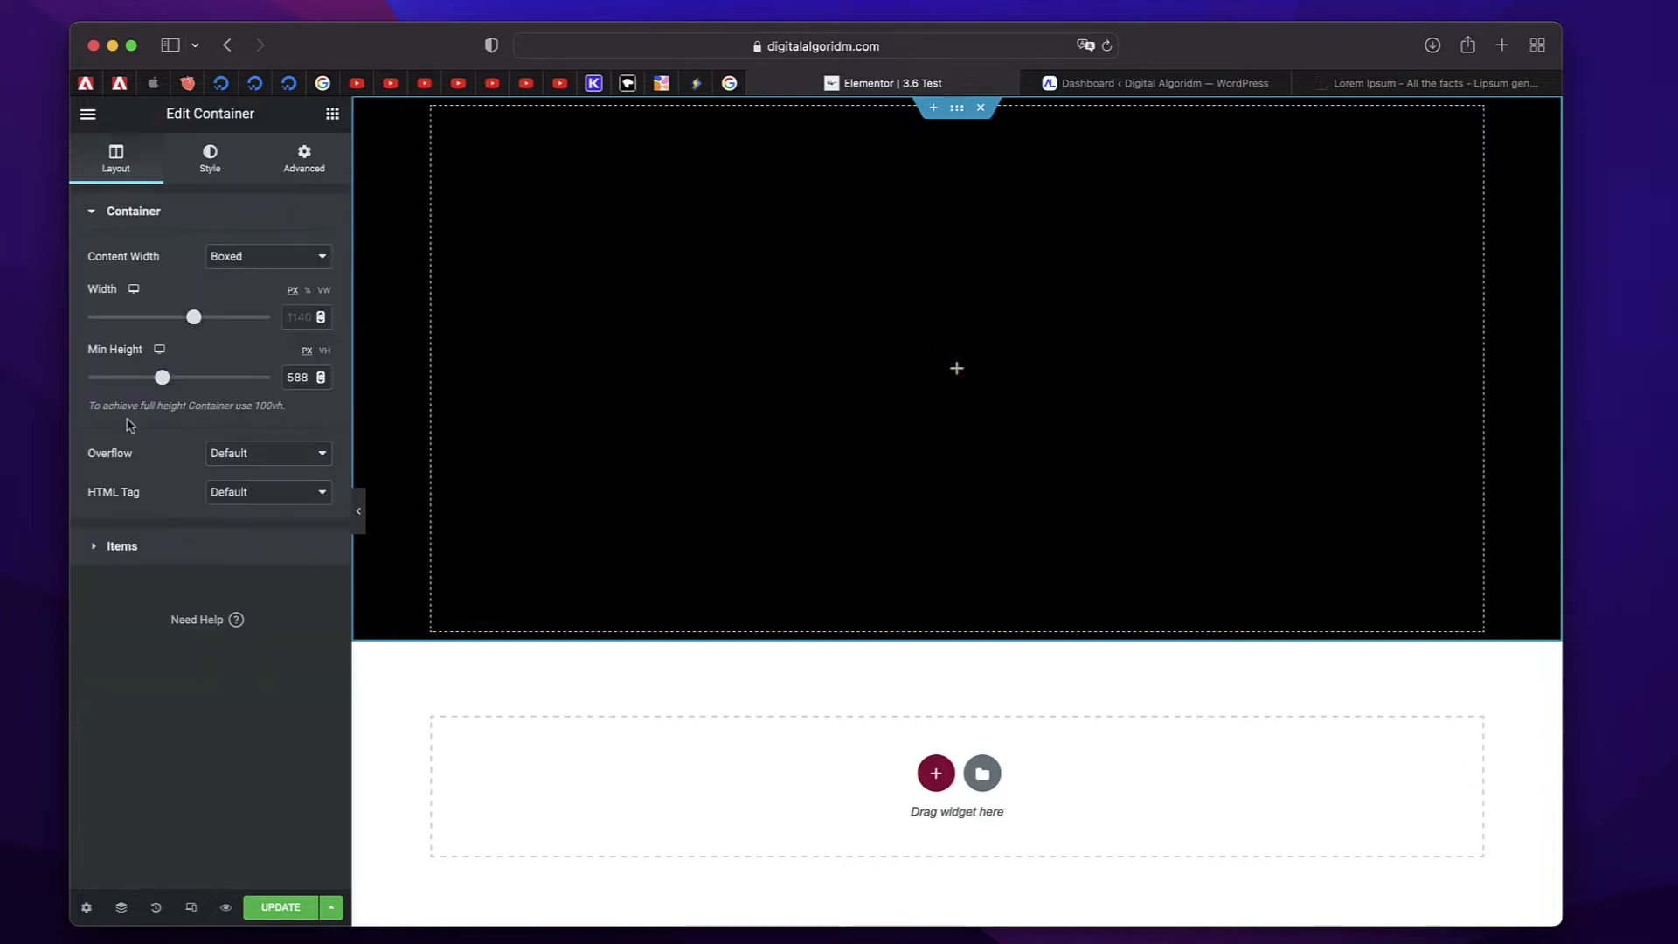
pyautogui.click(117, 551)
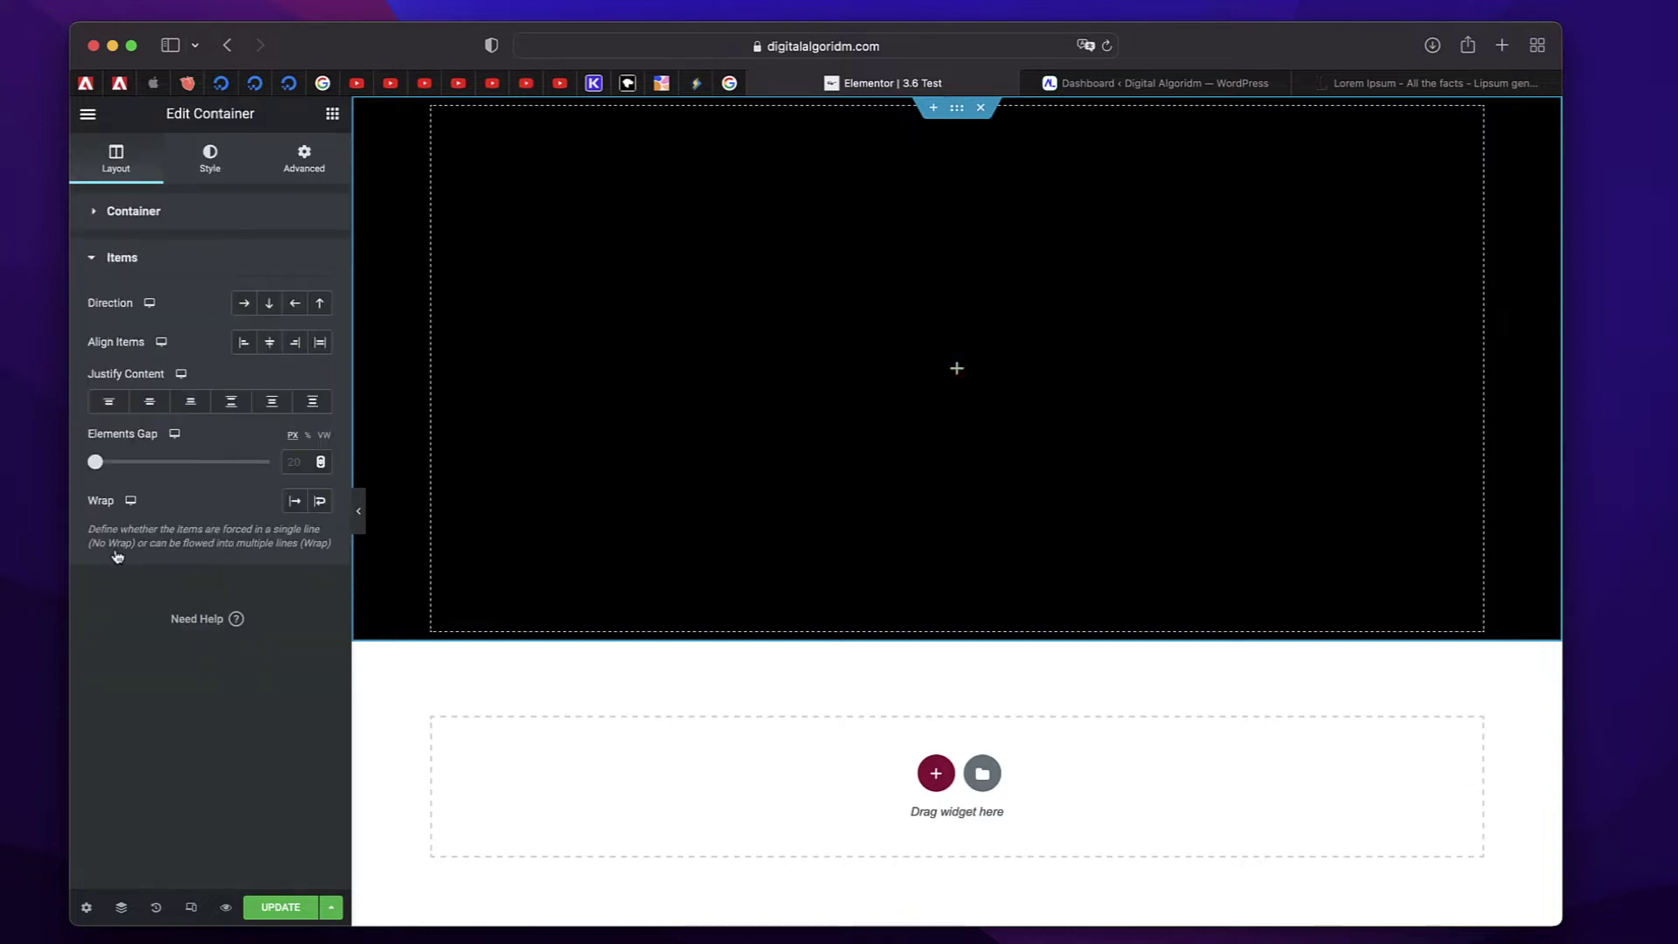
pyautogui.click(245, 306)
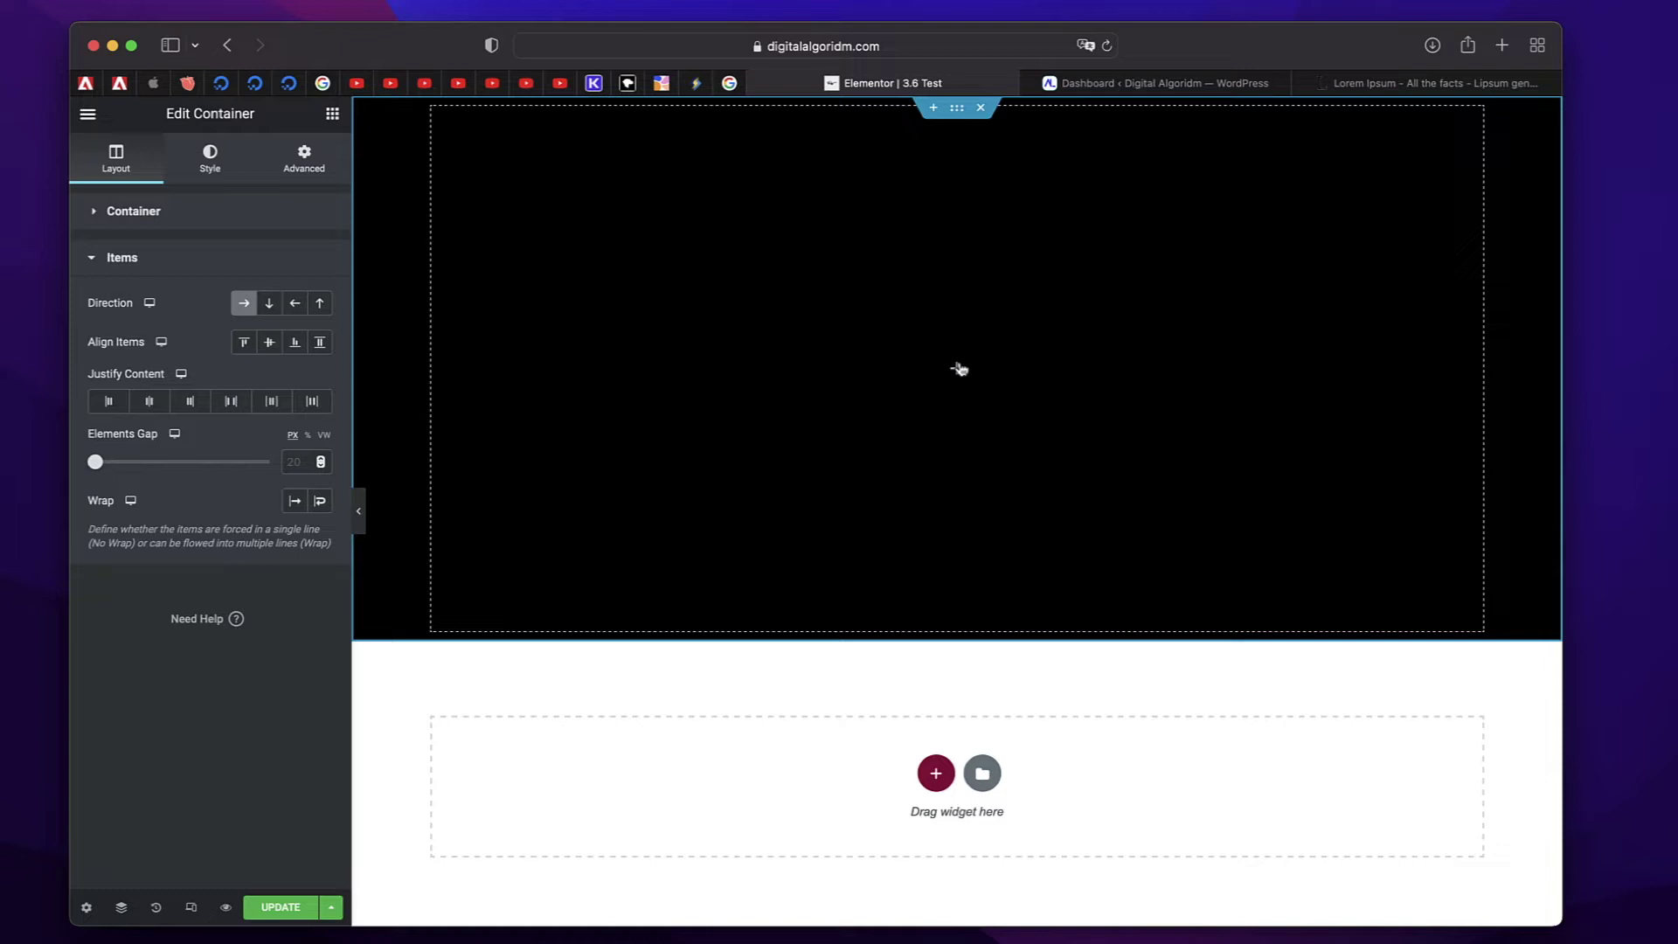
pyautogui.click(332, 115)
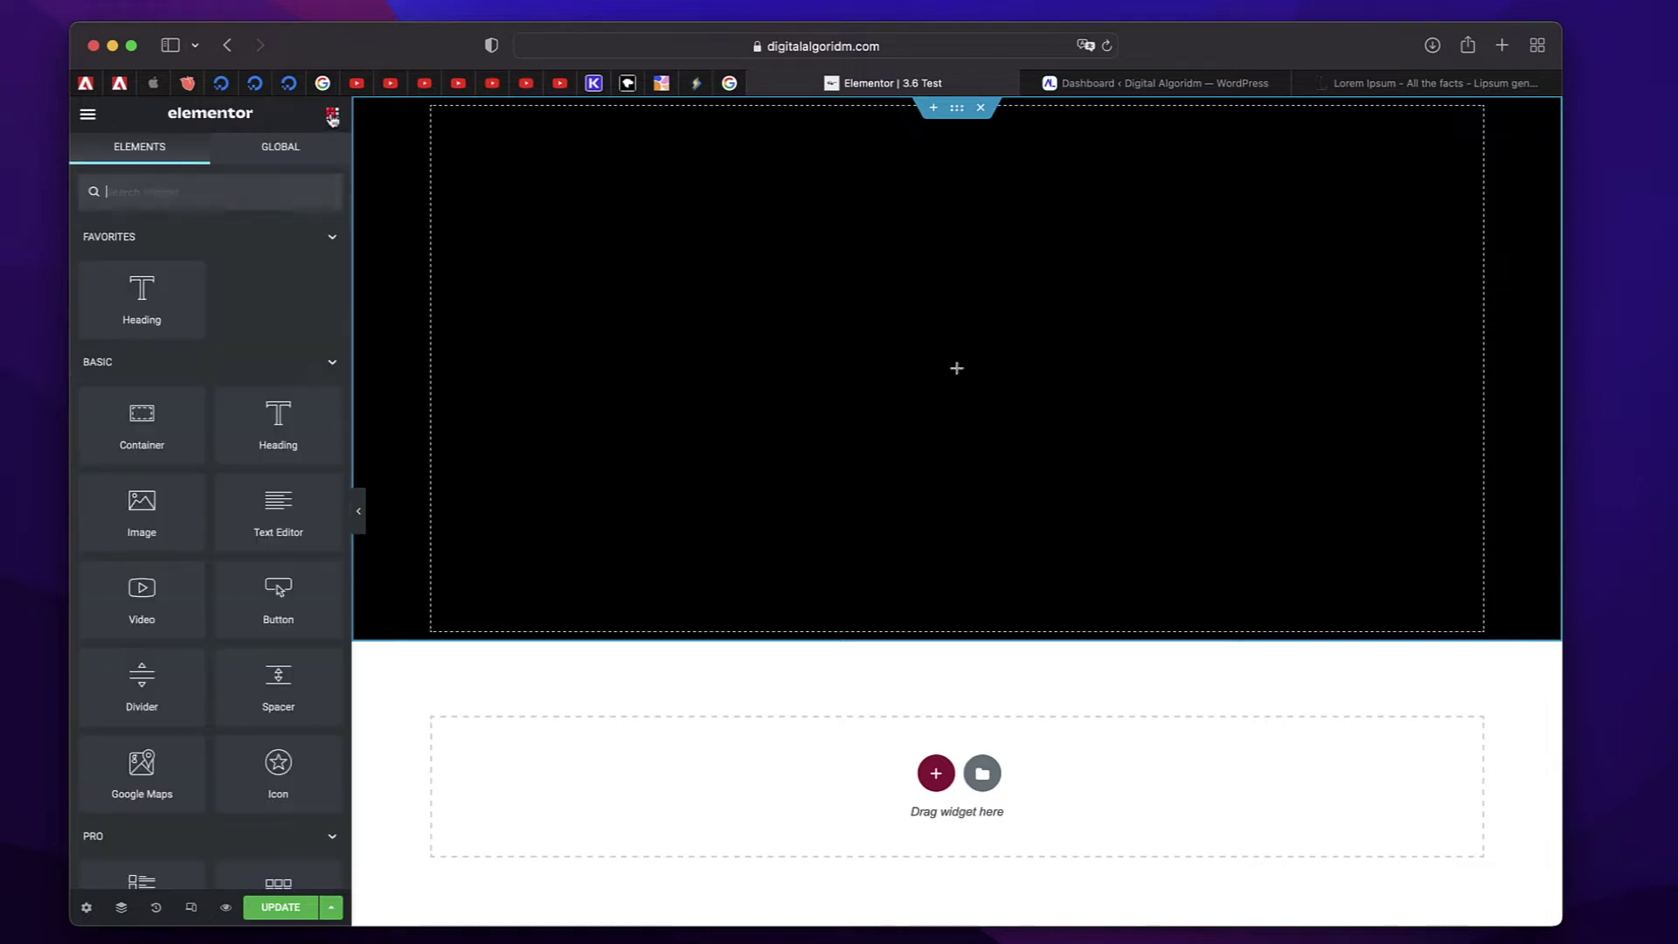
pyautogui.moveTo(280, 432); pyautogui.dragTo(855, 370)
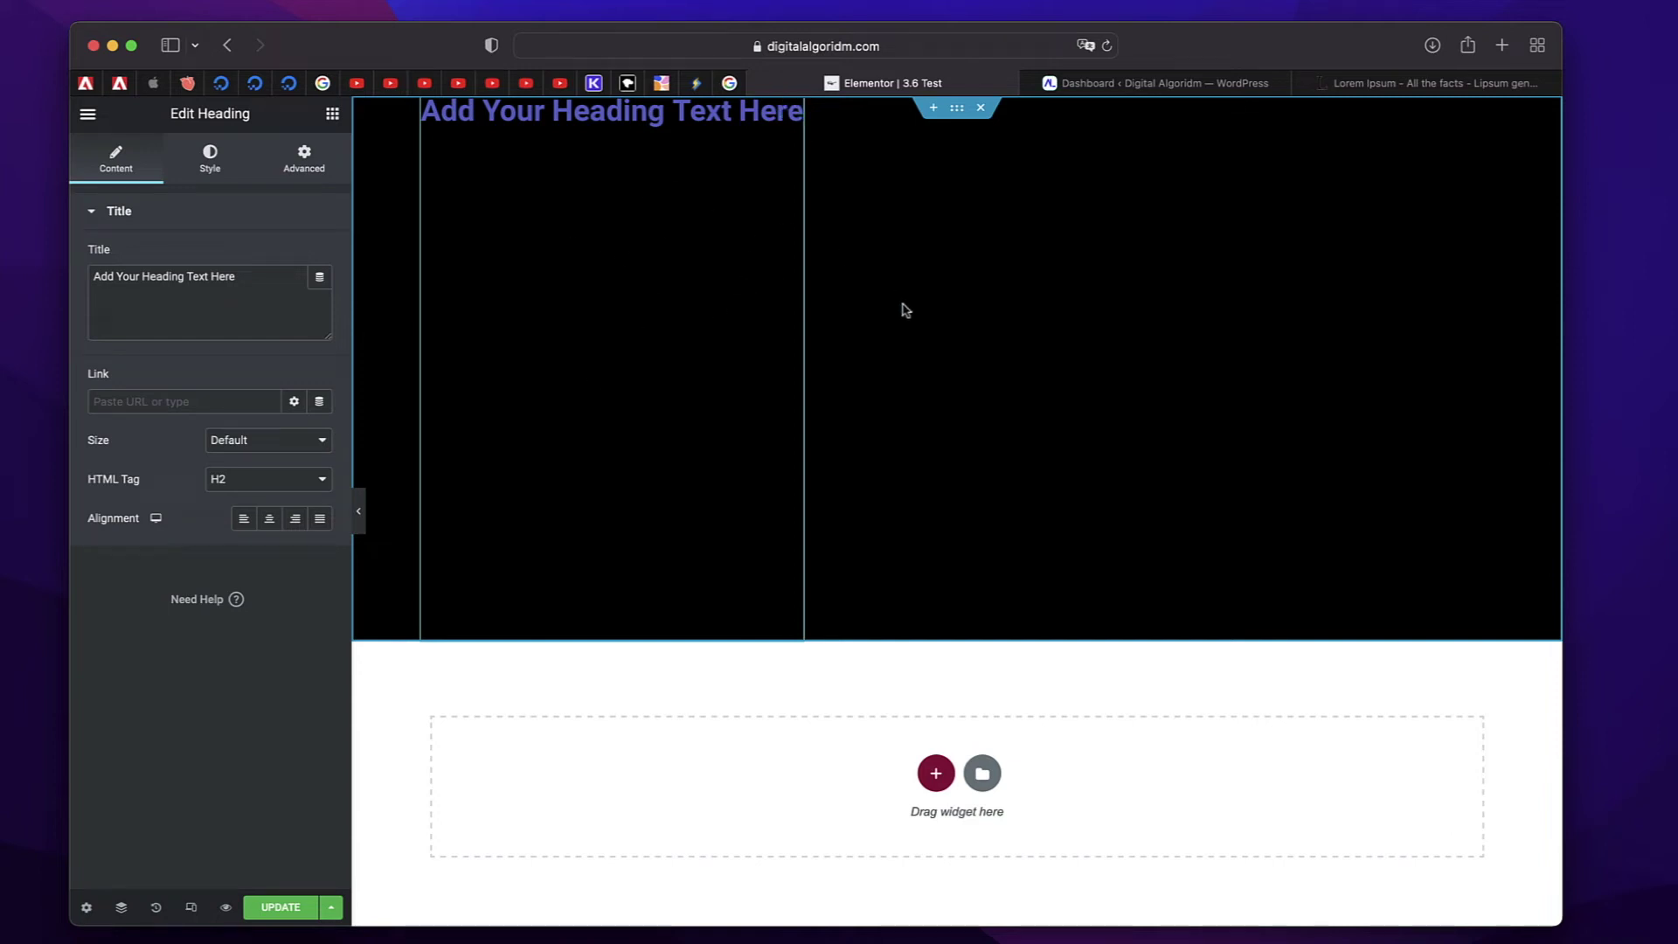
# Drop an Image widget beside the heading and insert the lattice photo
pyautogui.click(333, 117)
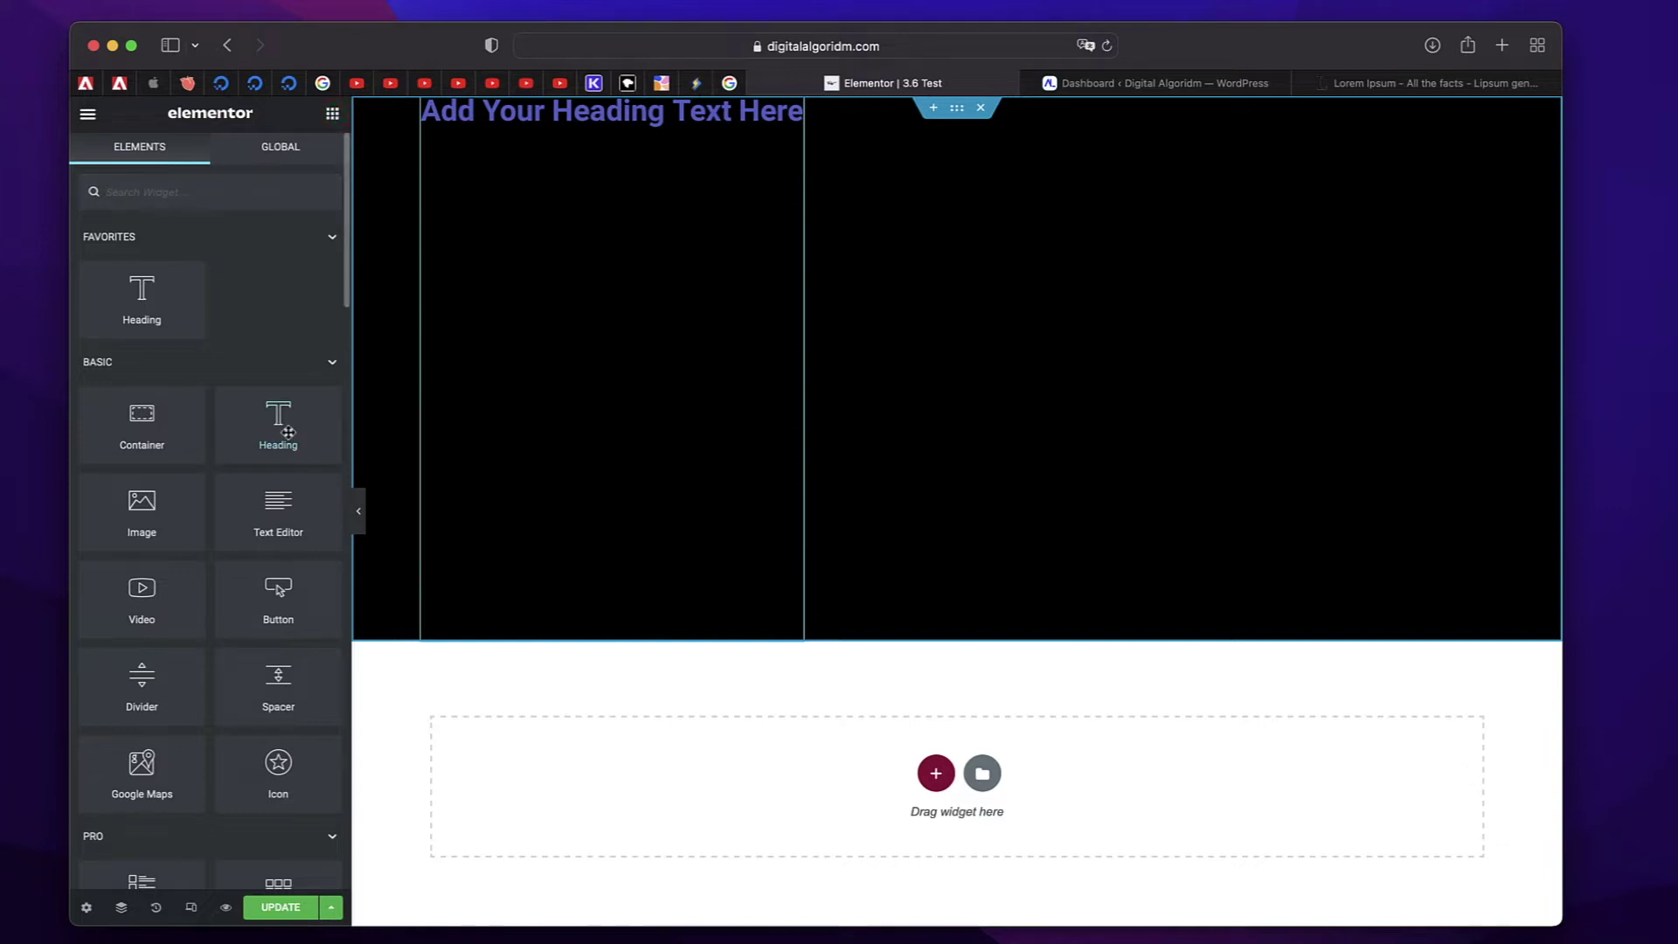
pyautogui.moveTo(144, 498); pyautogui.dragTo(811, 318)
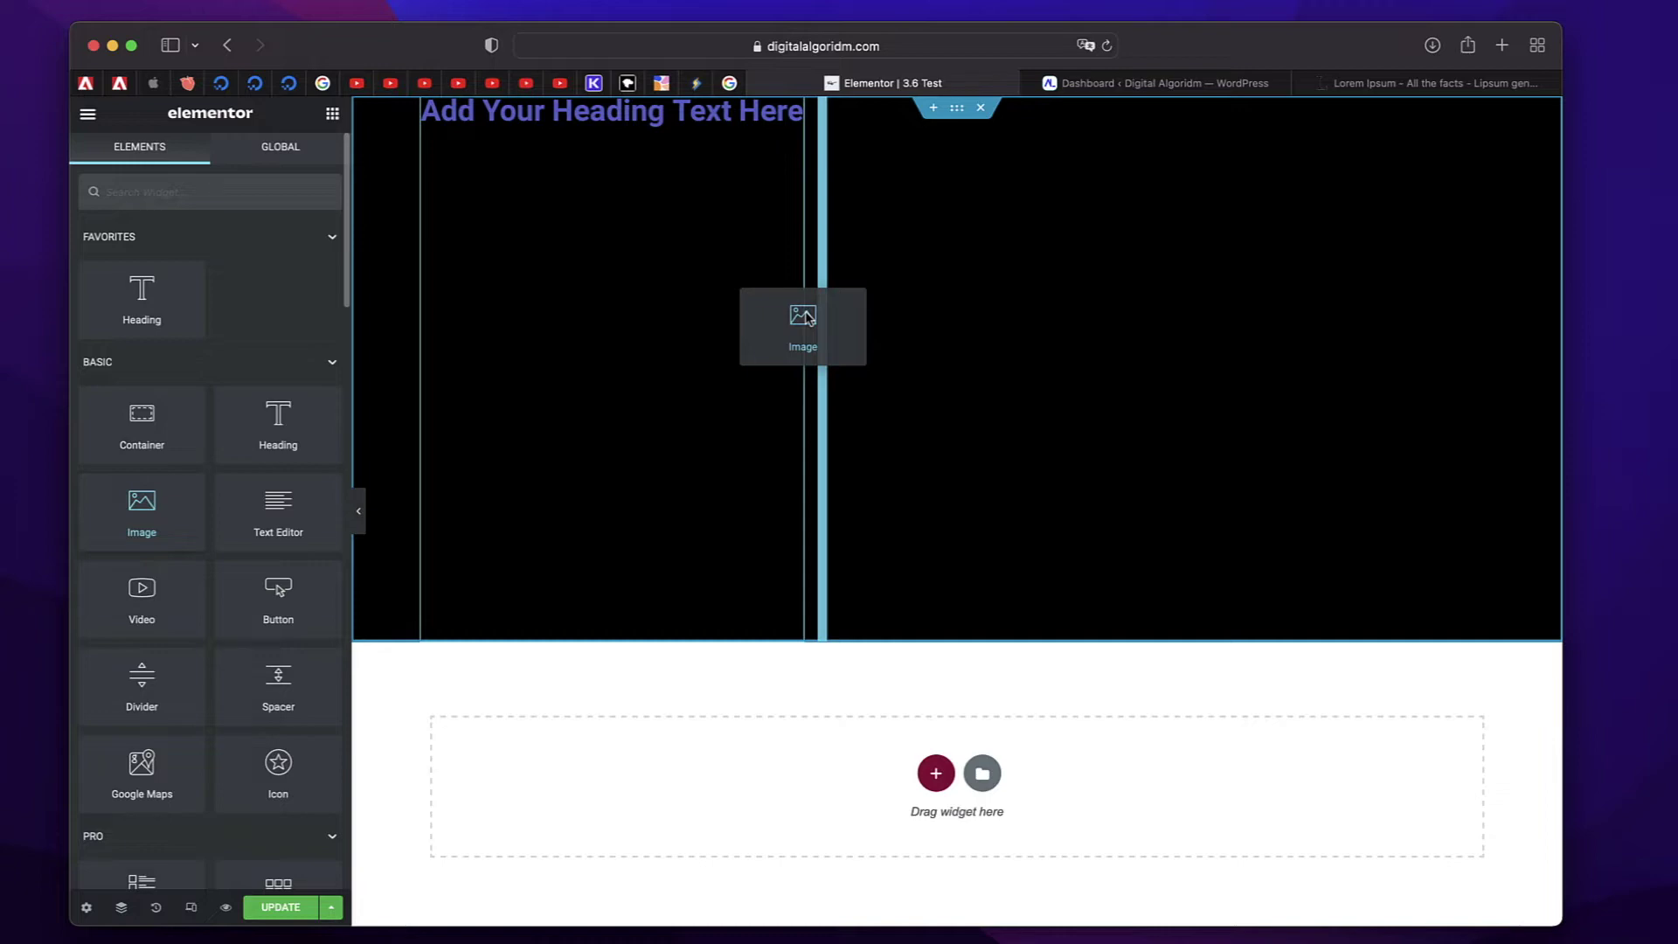
pyautogui.moveTo(811, 318); pyautogui.dragTo(811, 320)
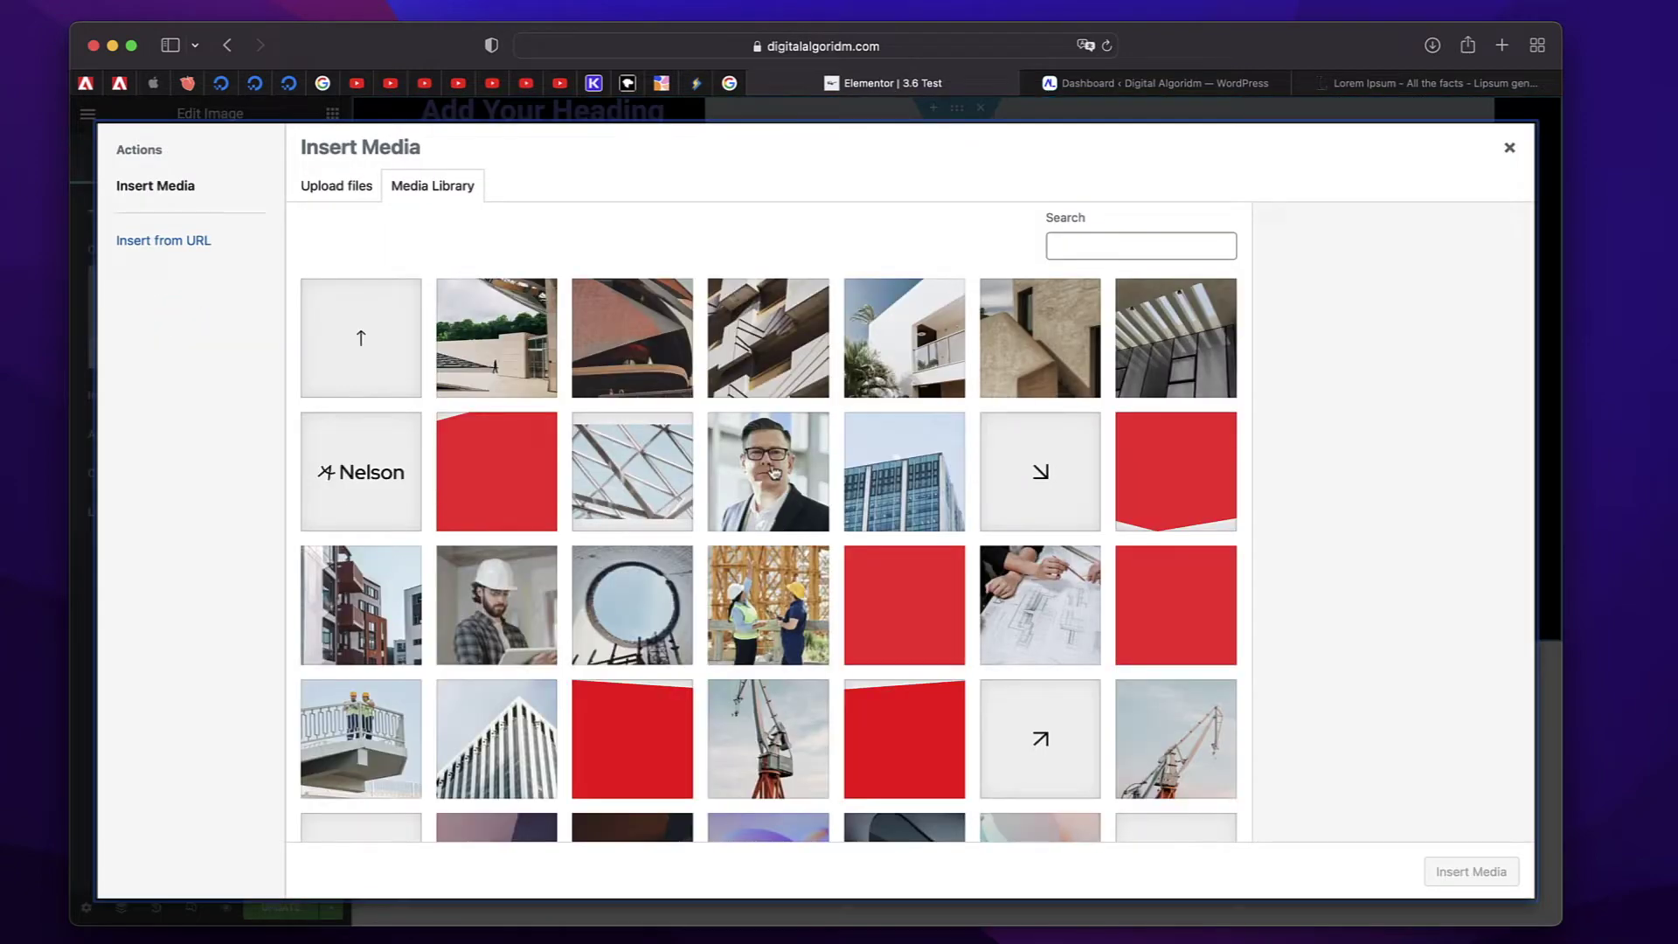
pyautogui.click(617, 489)
pyautogui.click(1454, 872)
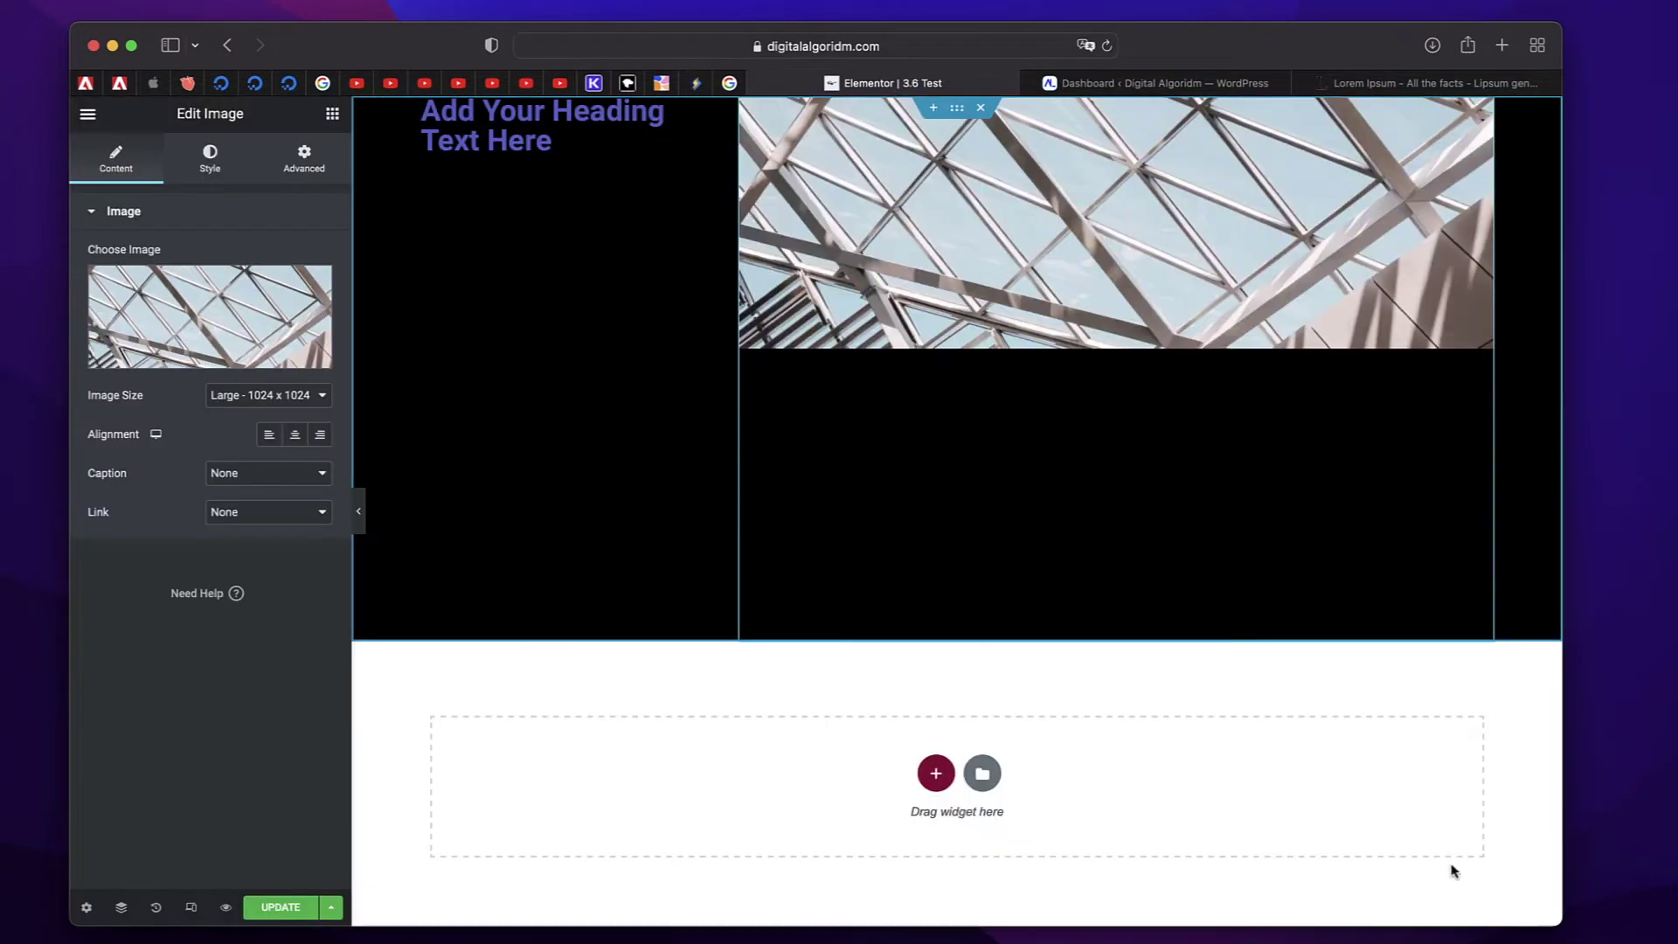
# Add a Button widget to the right of the image
pyautogui.click(332, 116)
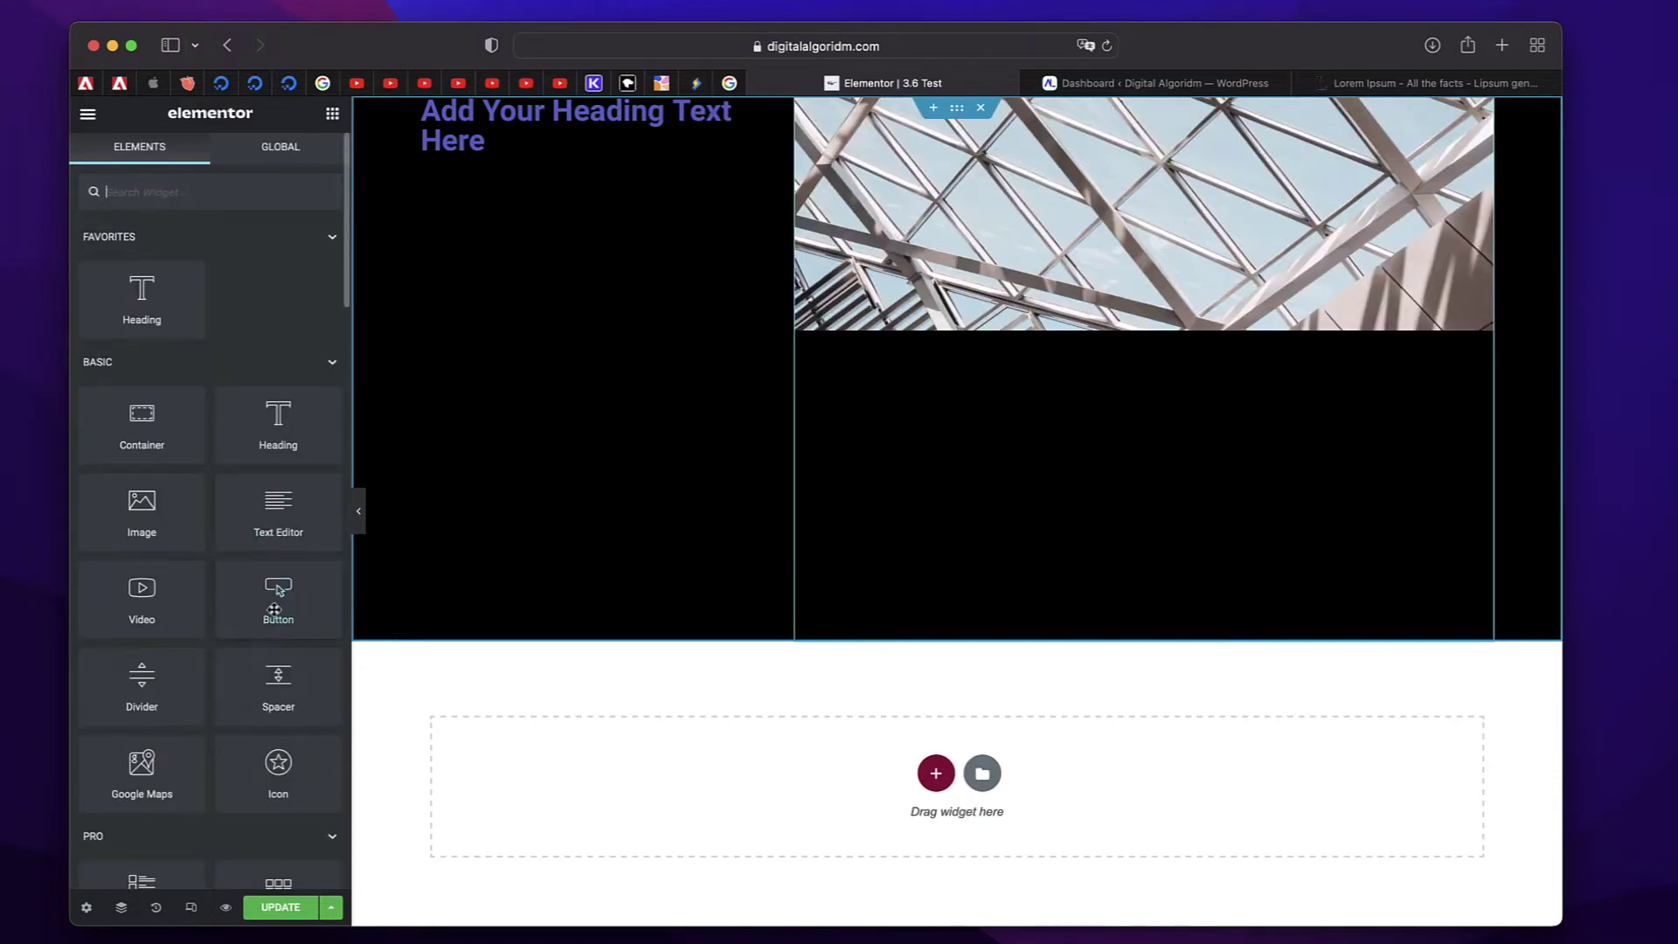
pyautogui.moveTo(274, 606); pyautogui.dragTo(1434, 232)
pyautogui.click(550, 405)
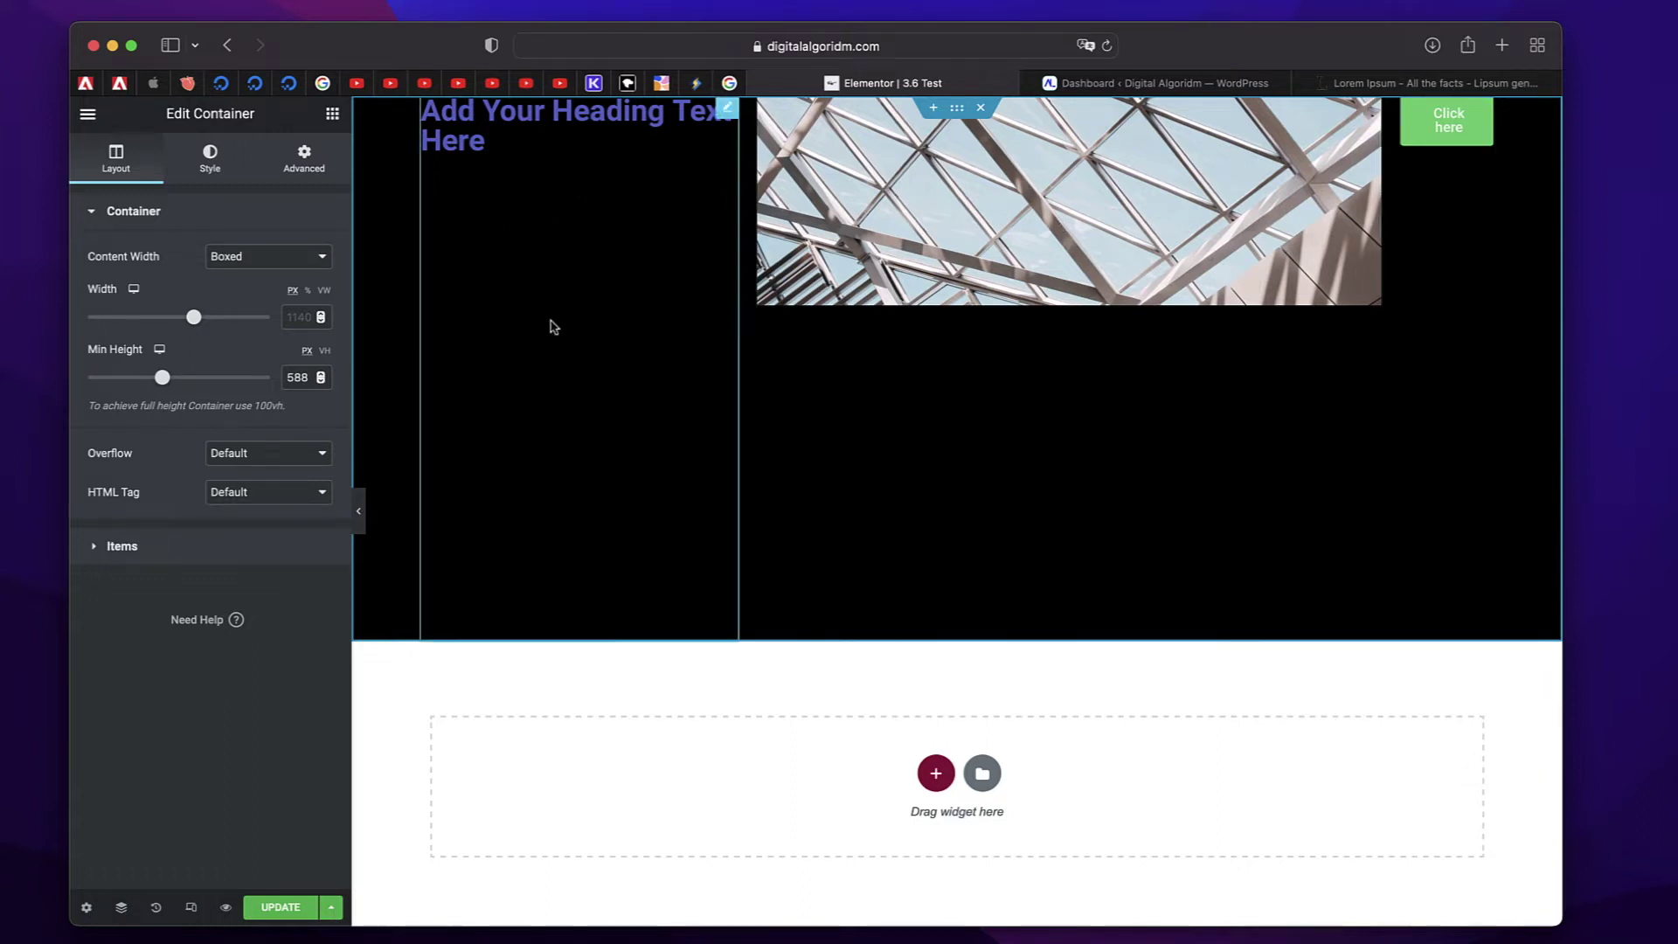
# Switch Items Direction to Column, then back to Row for the heading, image and button
pyautogui.click(161, 545)
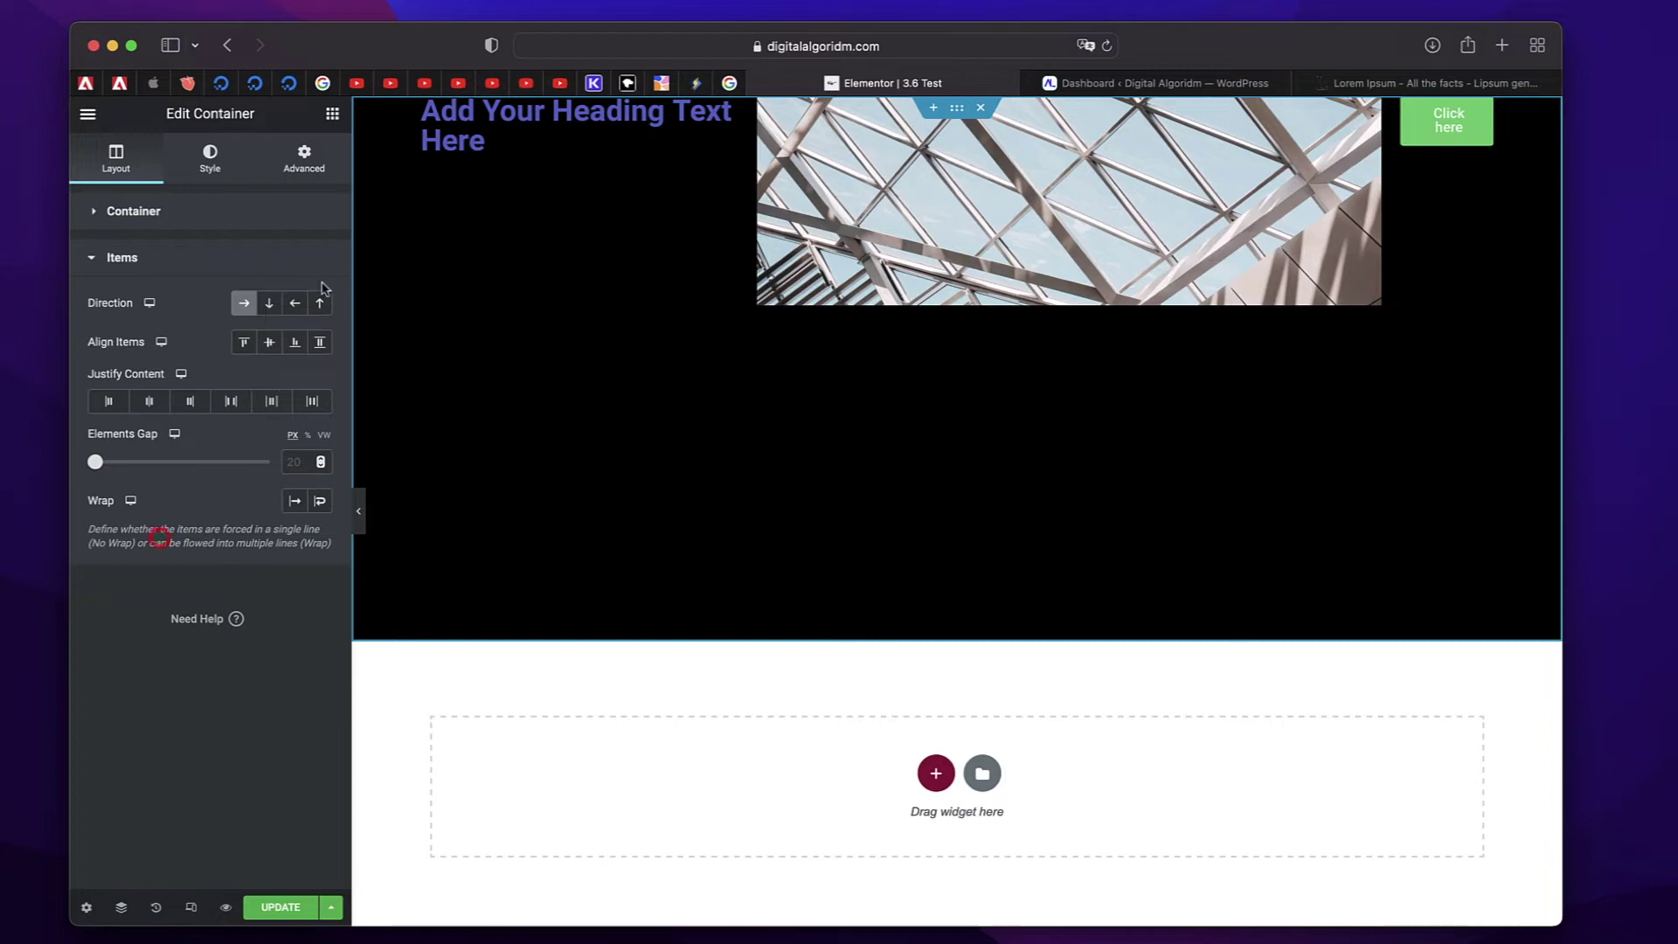
pyautogui.click(270, 306)
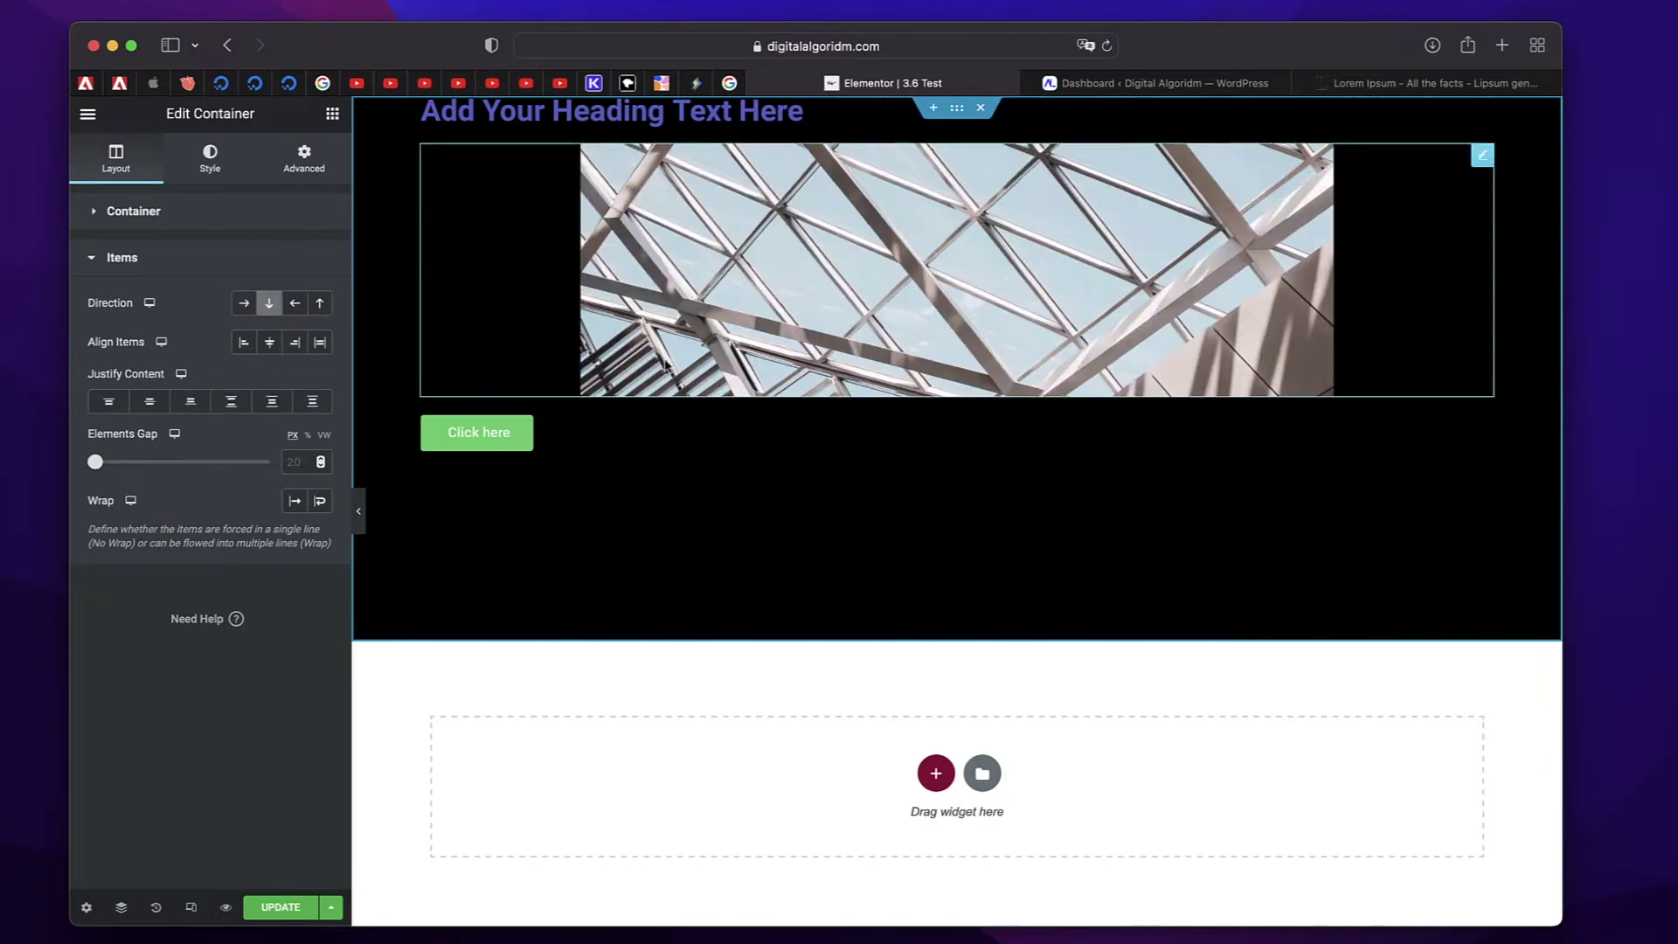
pyautogui.click(245, 306)
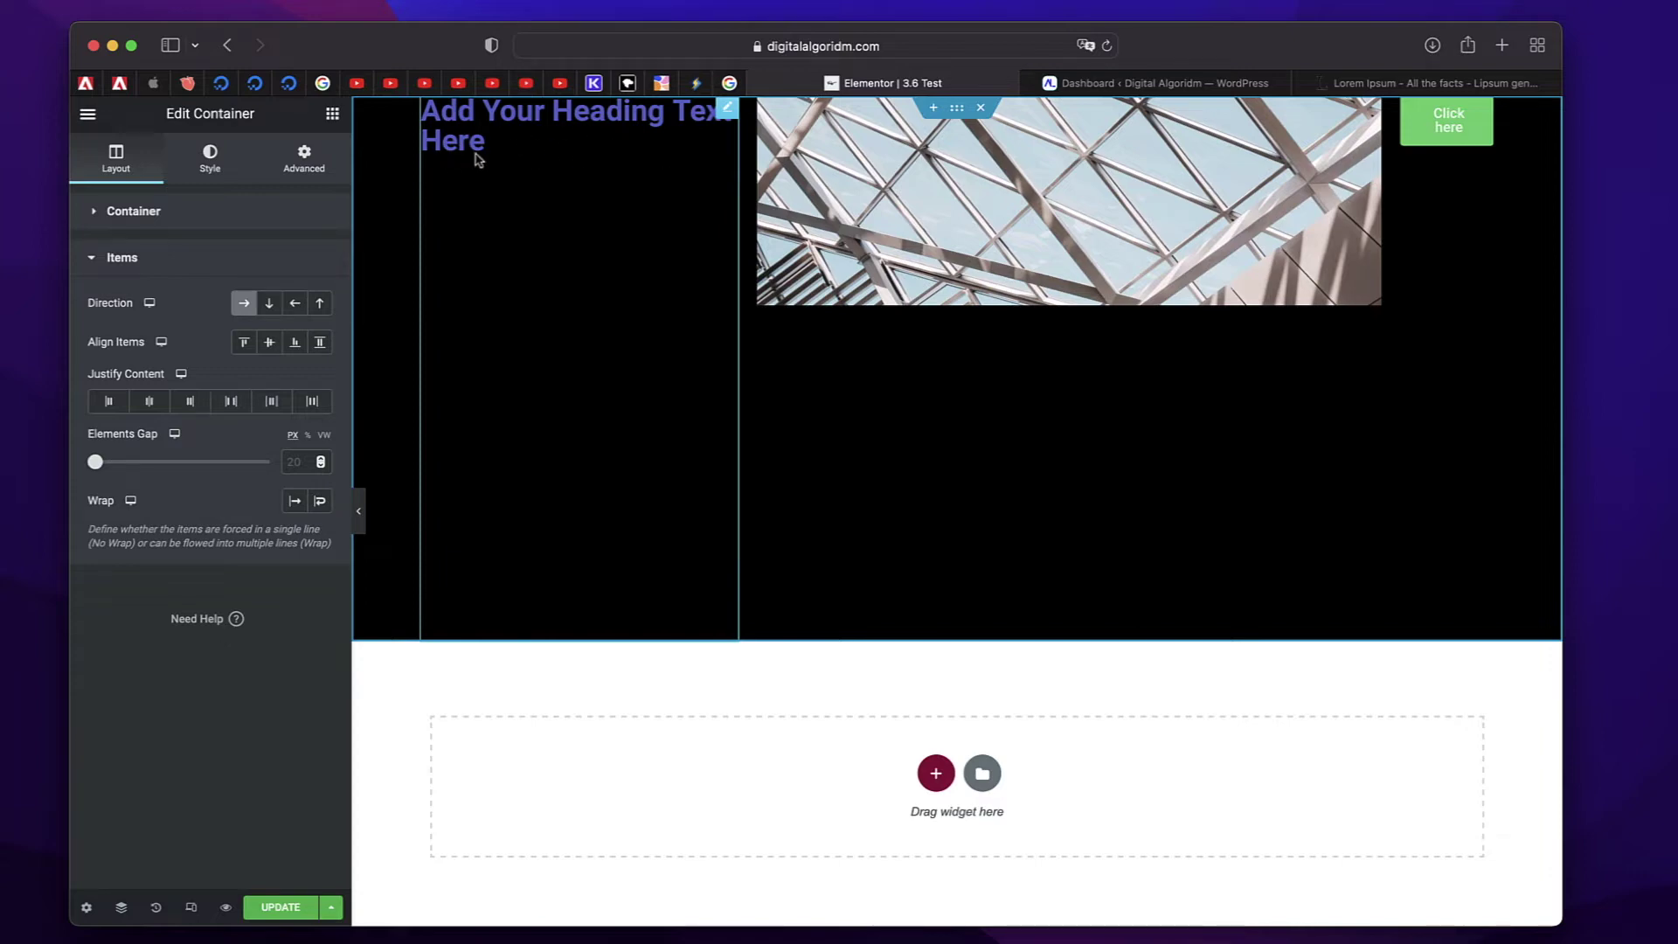
# Copy the selected 'What is Lorem Ipsum?' passage from the lipsum.com tab
pyautogui.click(1486, 85)
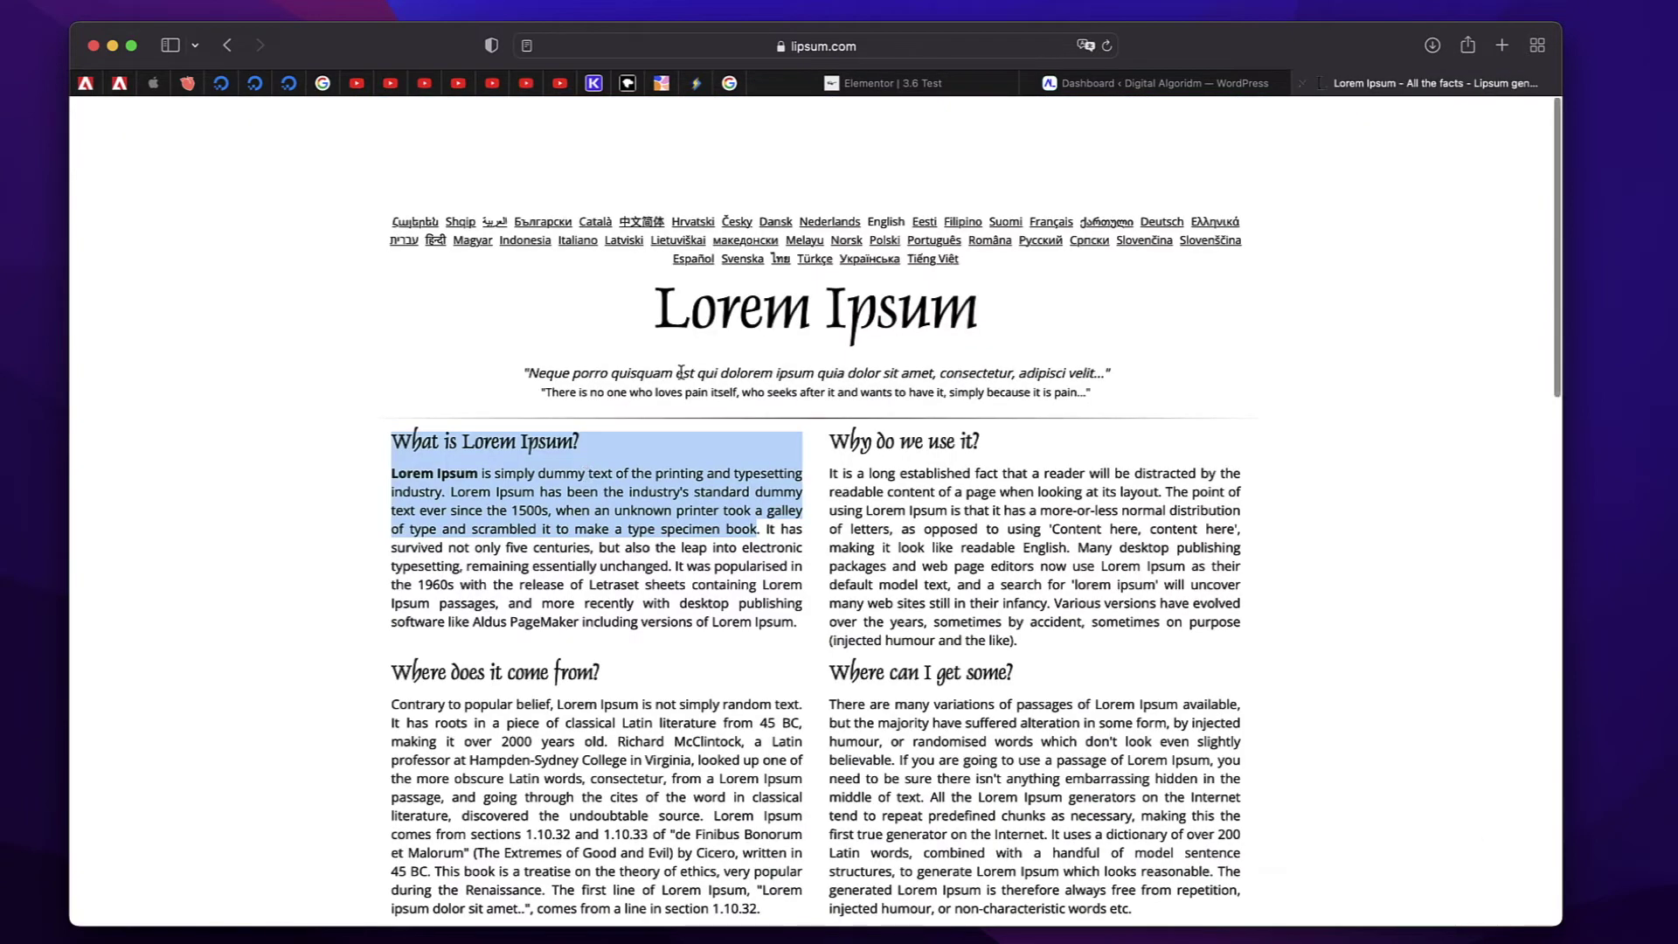
pyautogui.rightClick(514, 506)
pyautogui.click(564, 581)
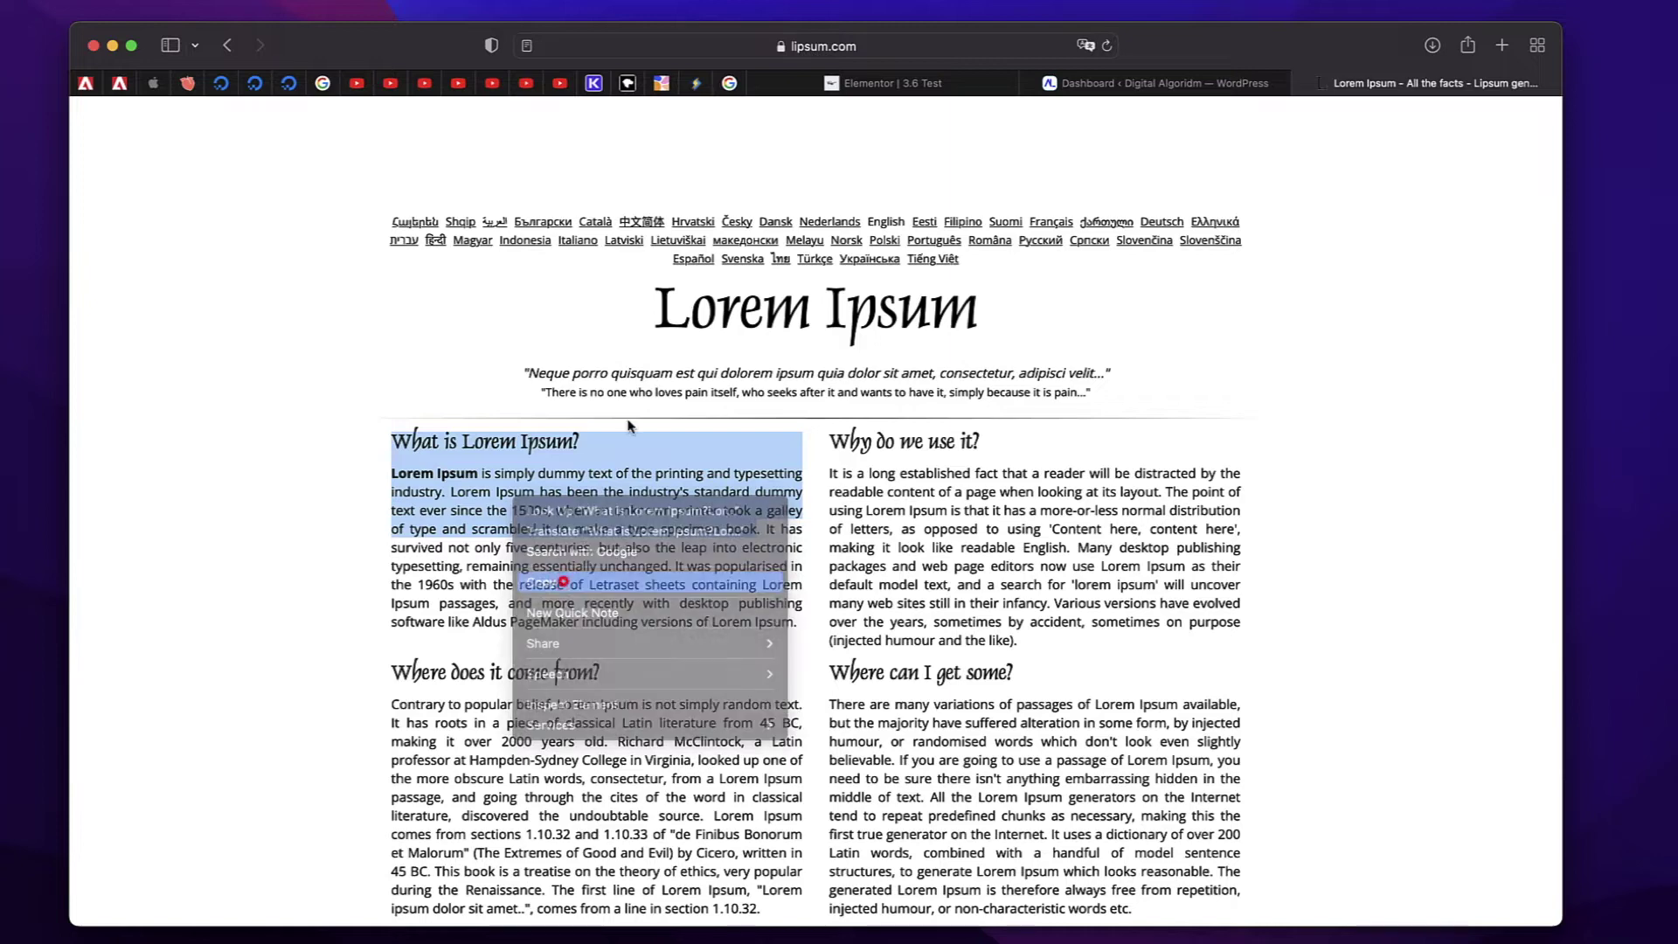
pyautogui.click(860, 86)
# Replace the heading's placeholder Title with the pasted 'What is Lorem Ipsum?' passage
pyautogui.click(489, 122)
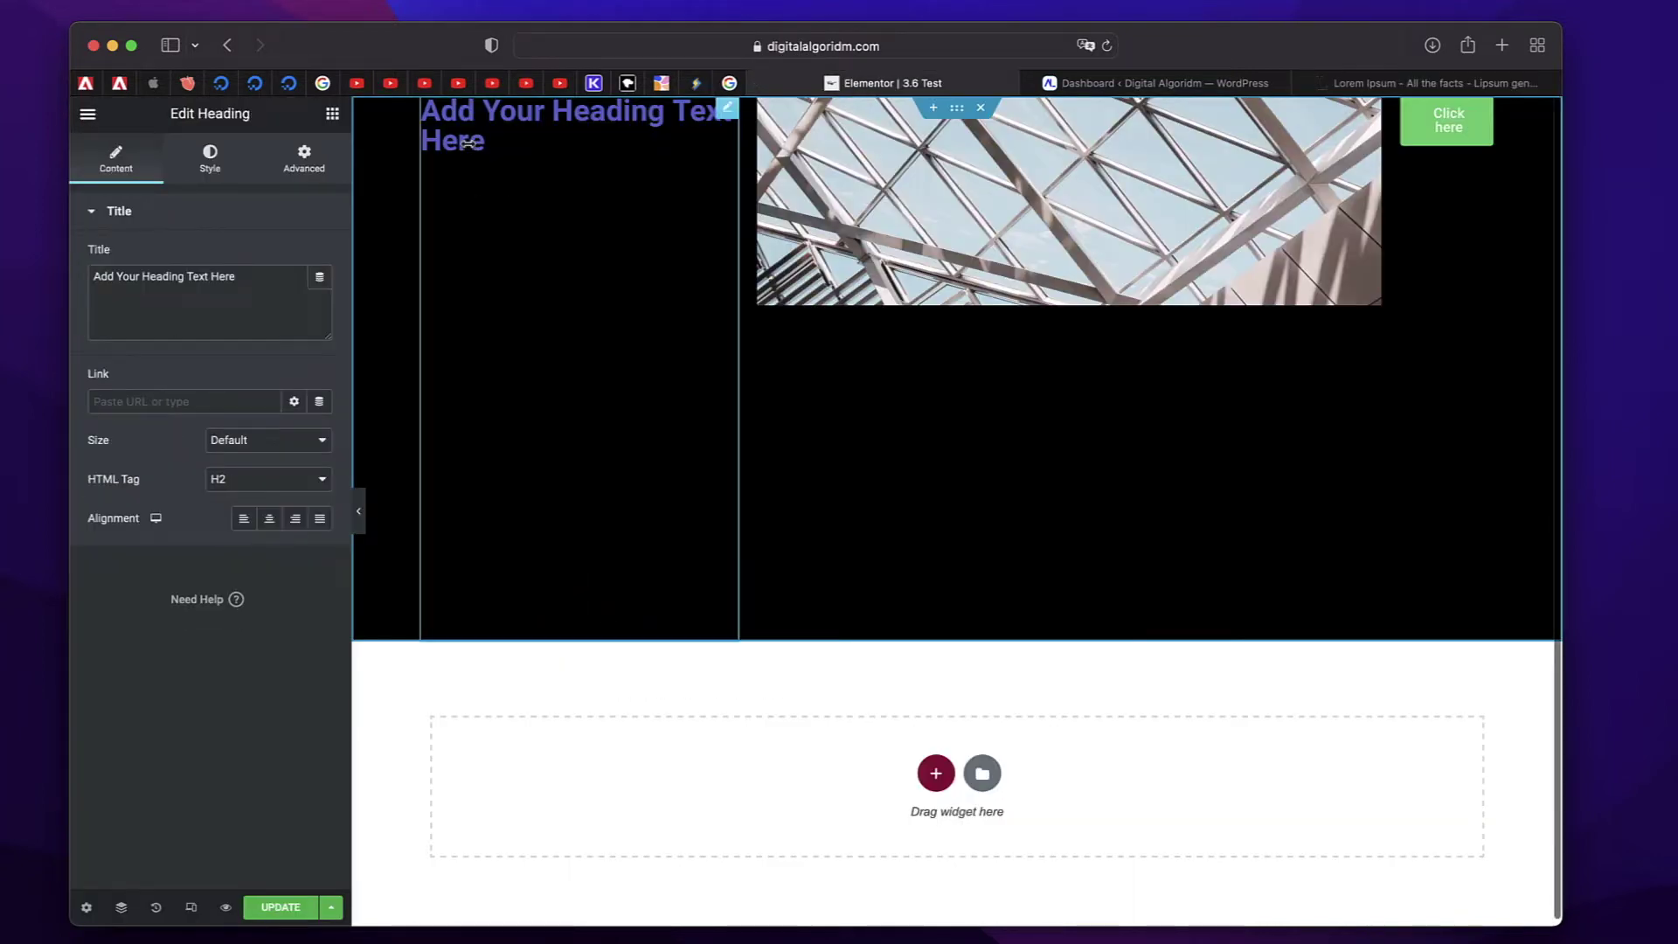
pyautogui.tripleClick(158, 290)
pyautogui.press('super+v')
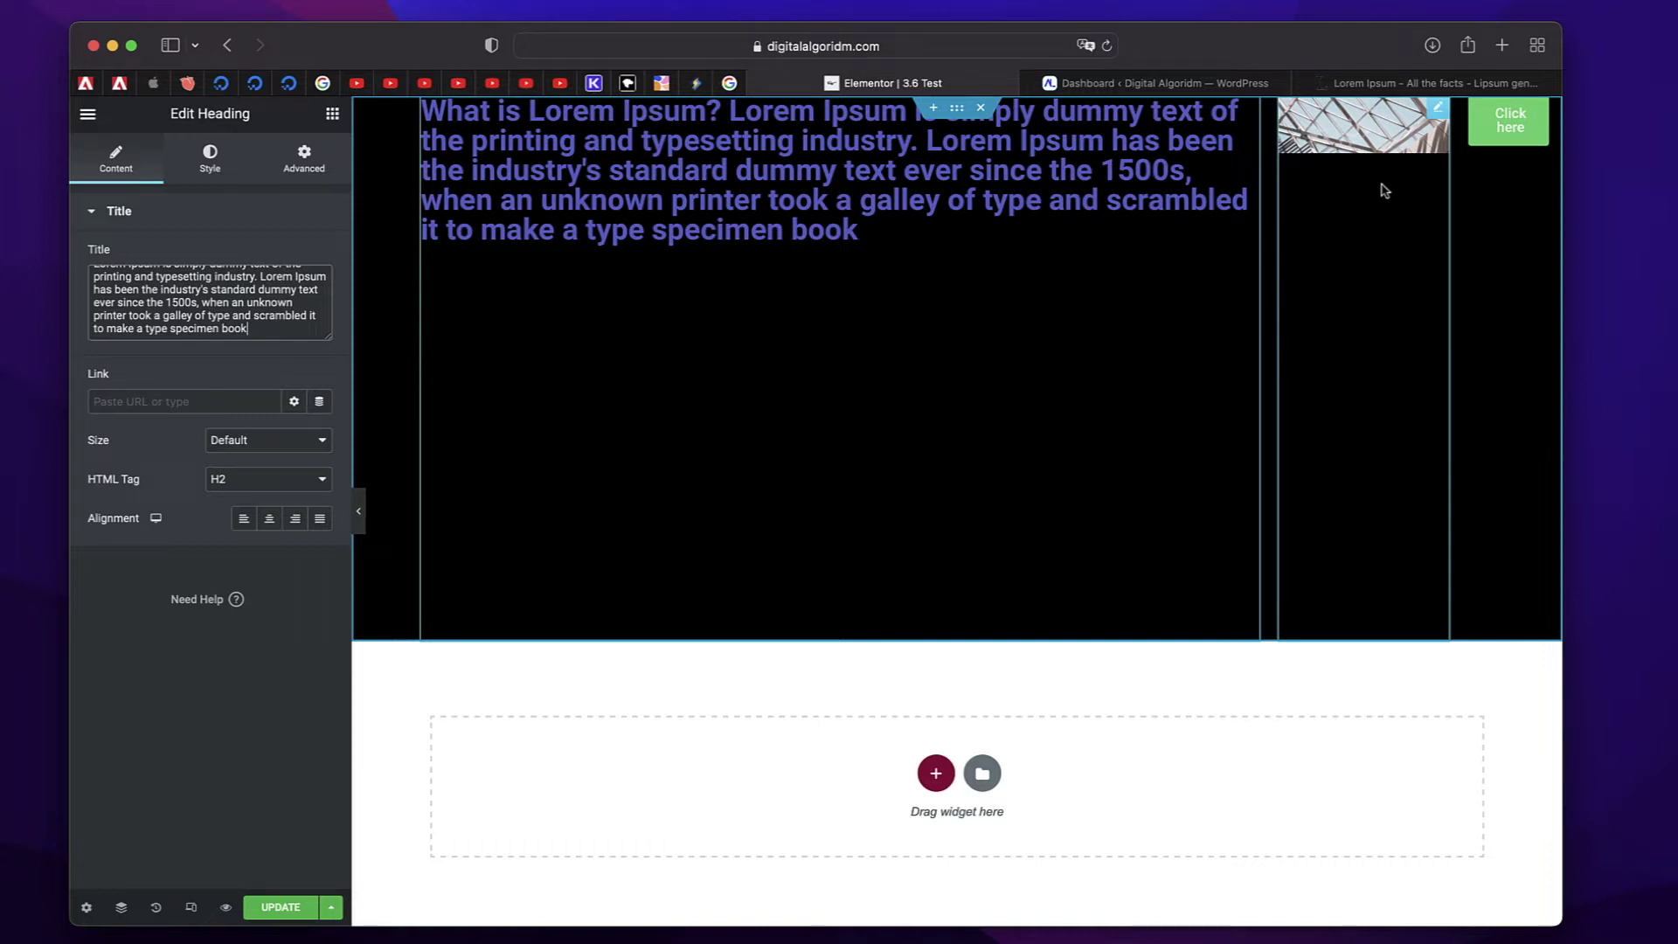
pyautogui.click(335, 114)
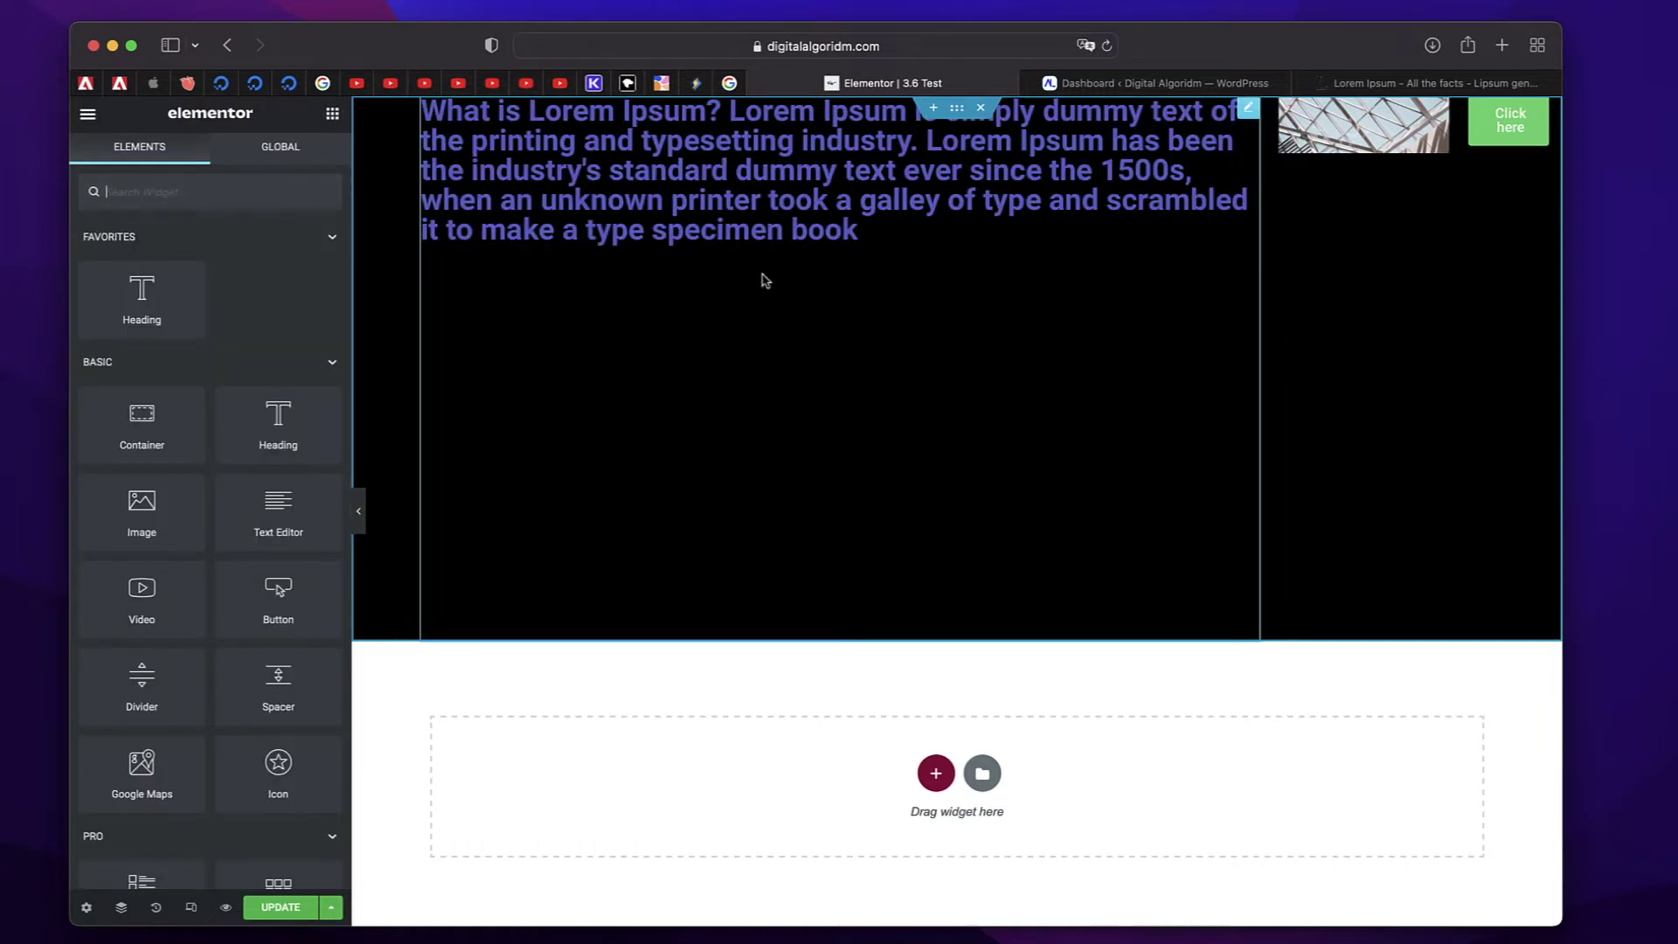
# Set the black container's Items Wrap option to Wrap
pyautogui.click(957, 108)
pyautogui.click(204, 548)
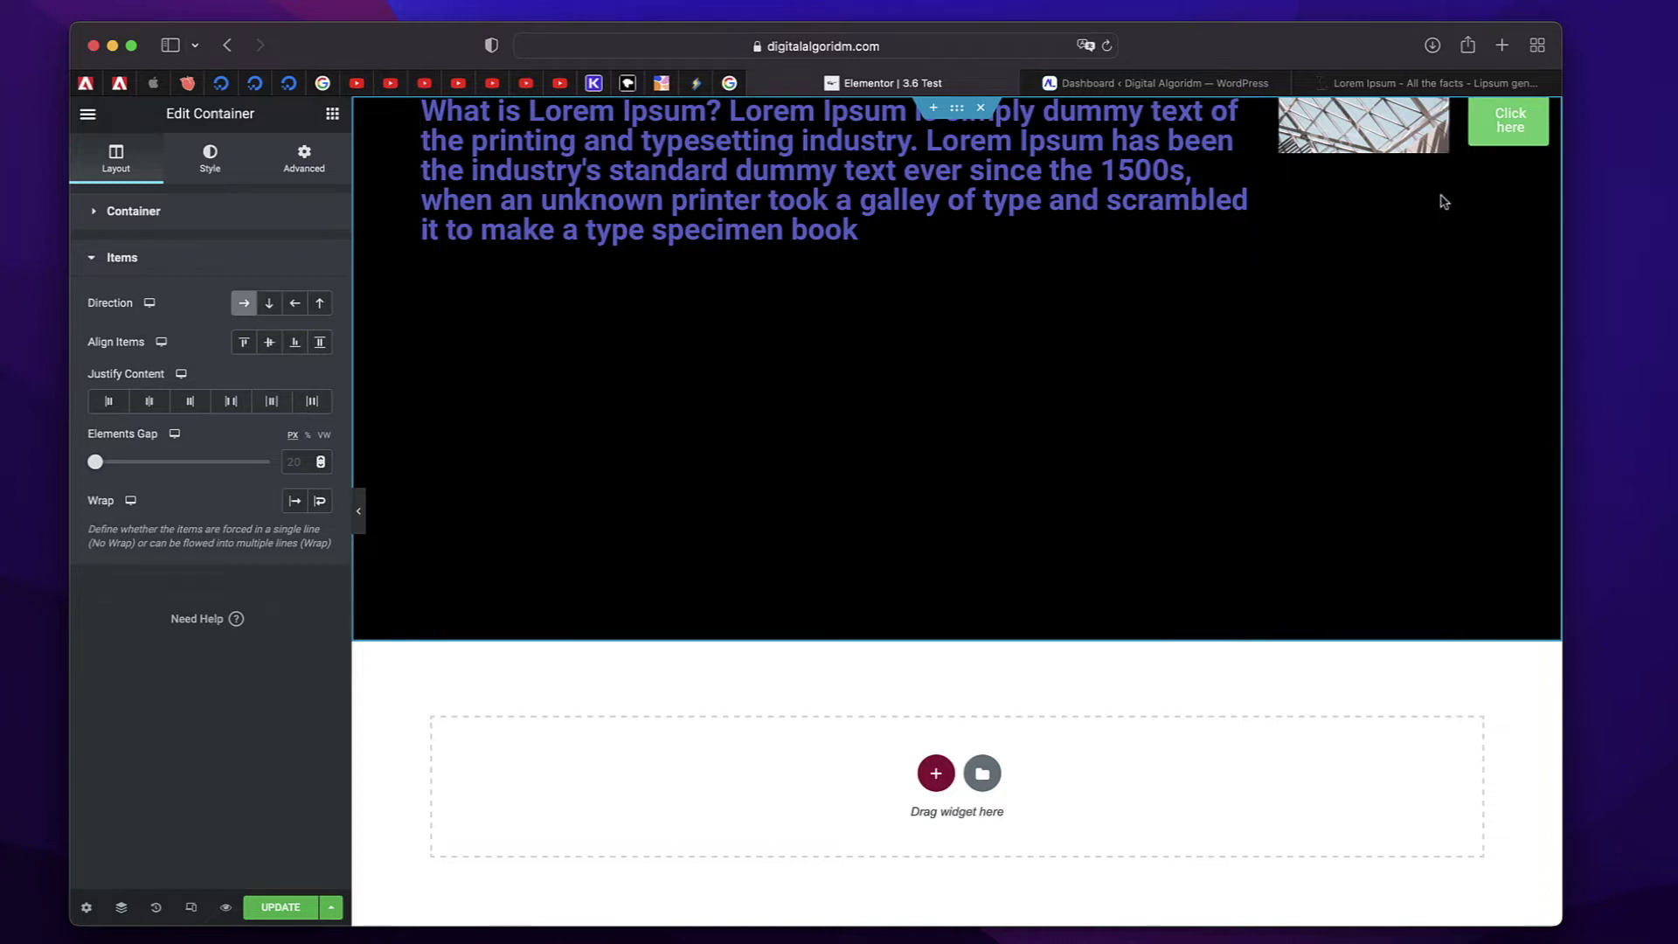
pyautogui.click(320, 500)
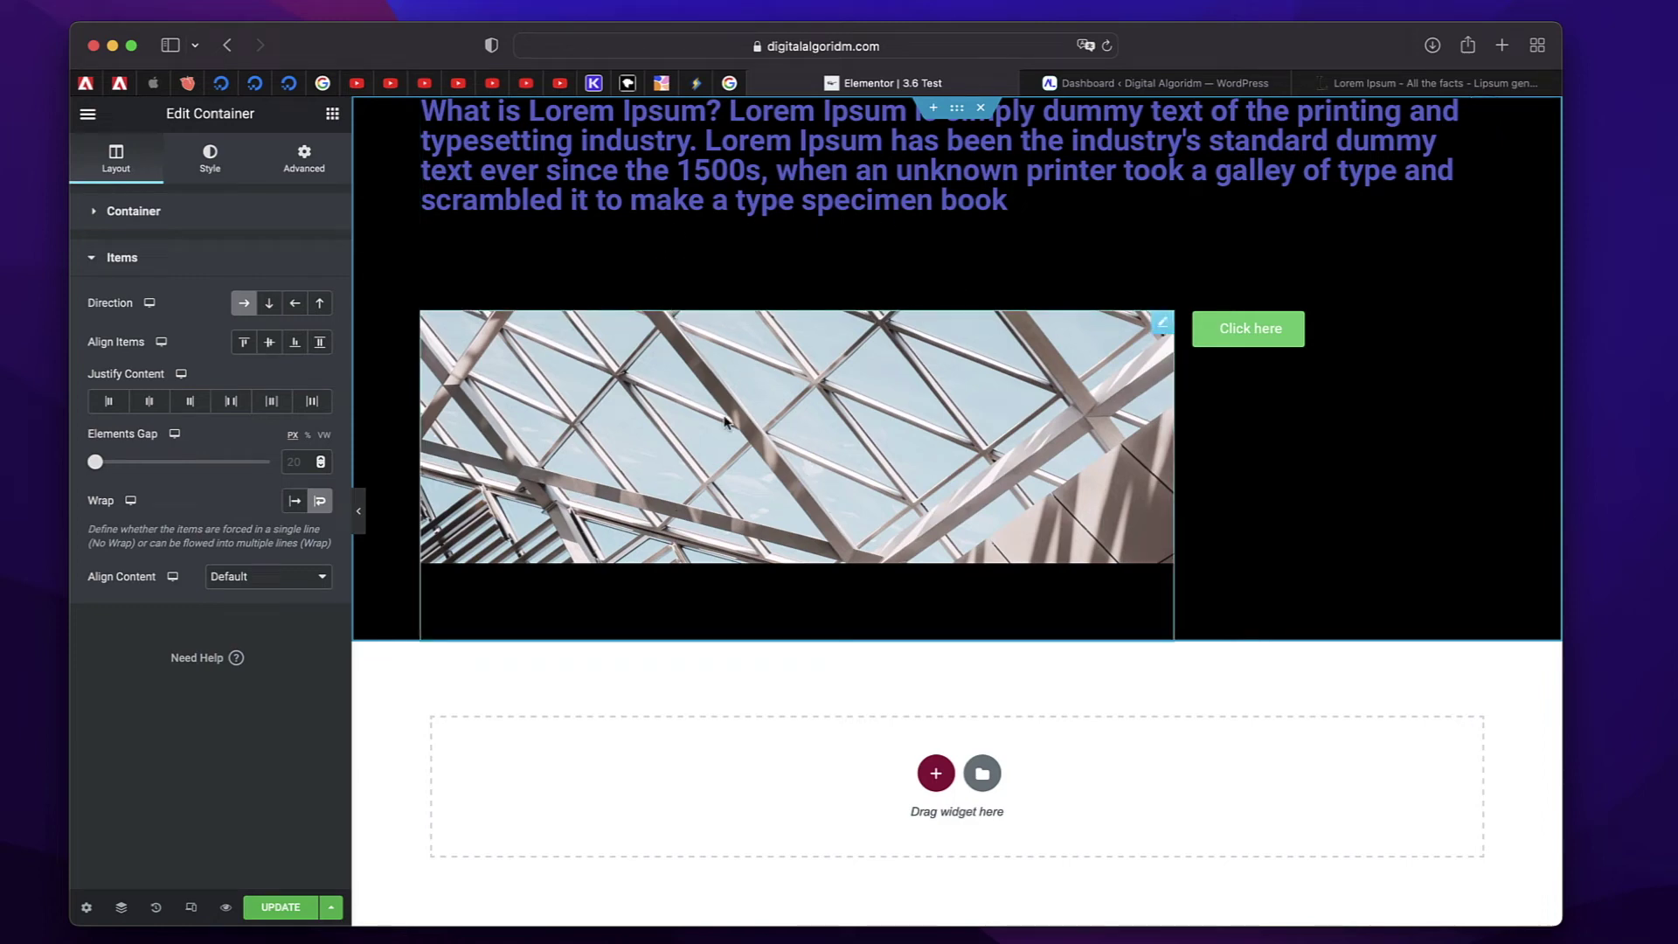
# Try Flex End, Flex Start and Space Between for Align Content, settling on Space Around
pyautogui.click(258, 576)
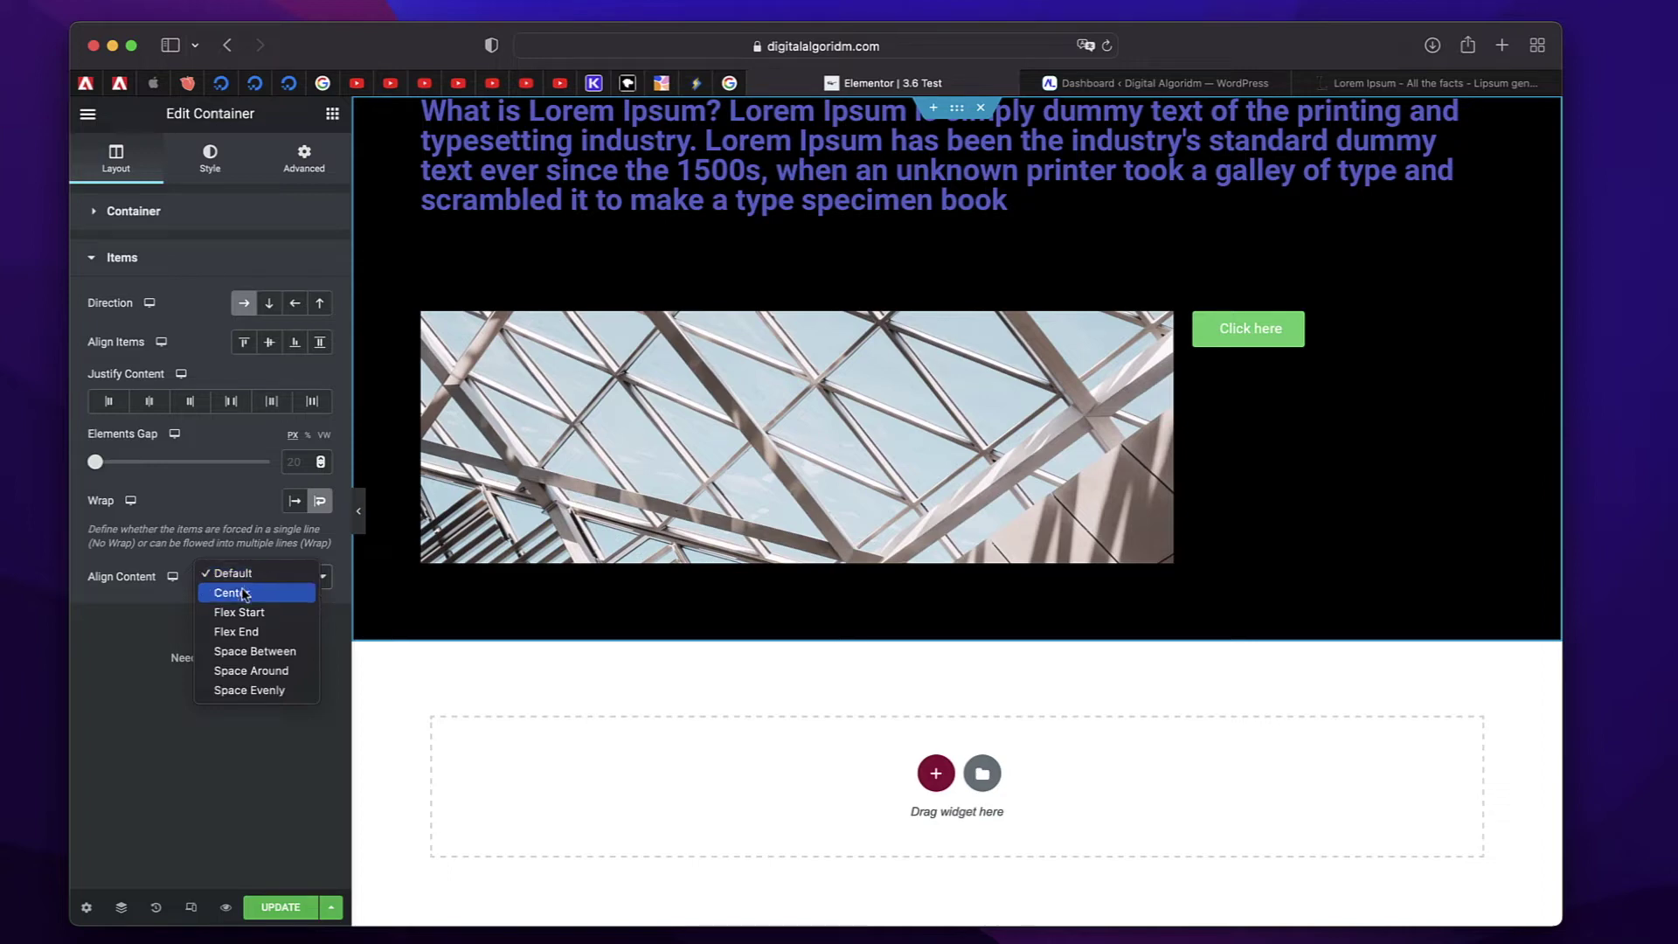
pyautogui.press('Escape')
pyautogui.click(244, 635)
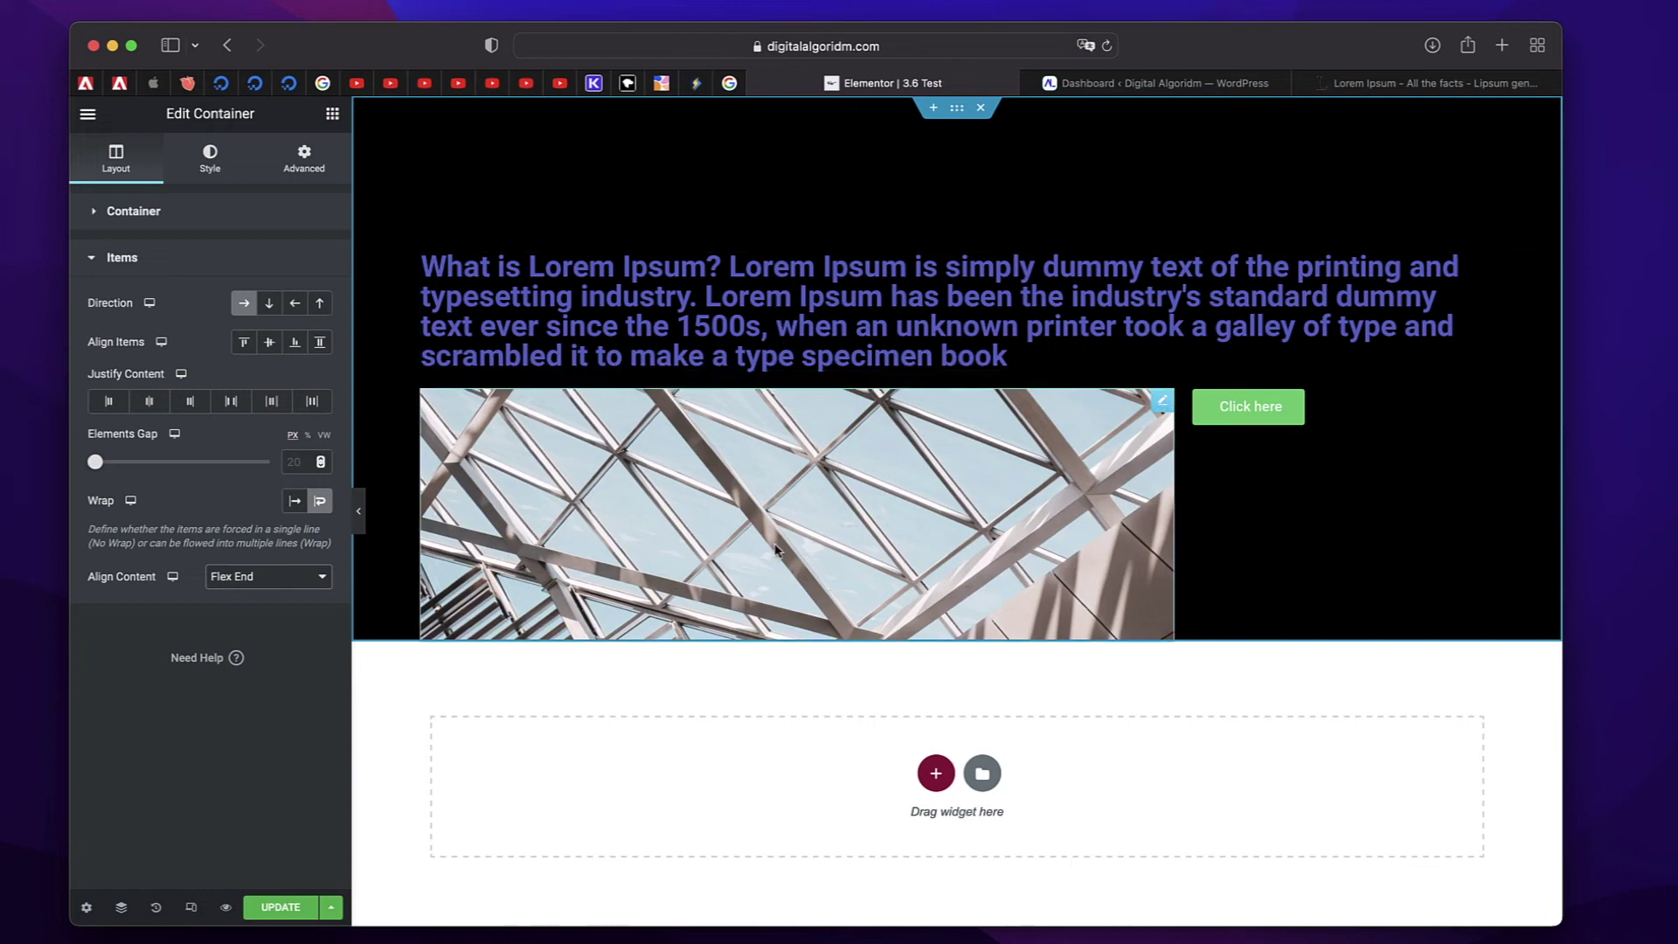
pyautogui.click(304, 576)
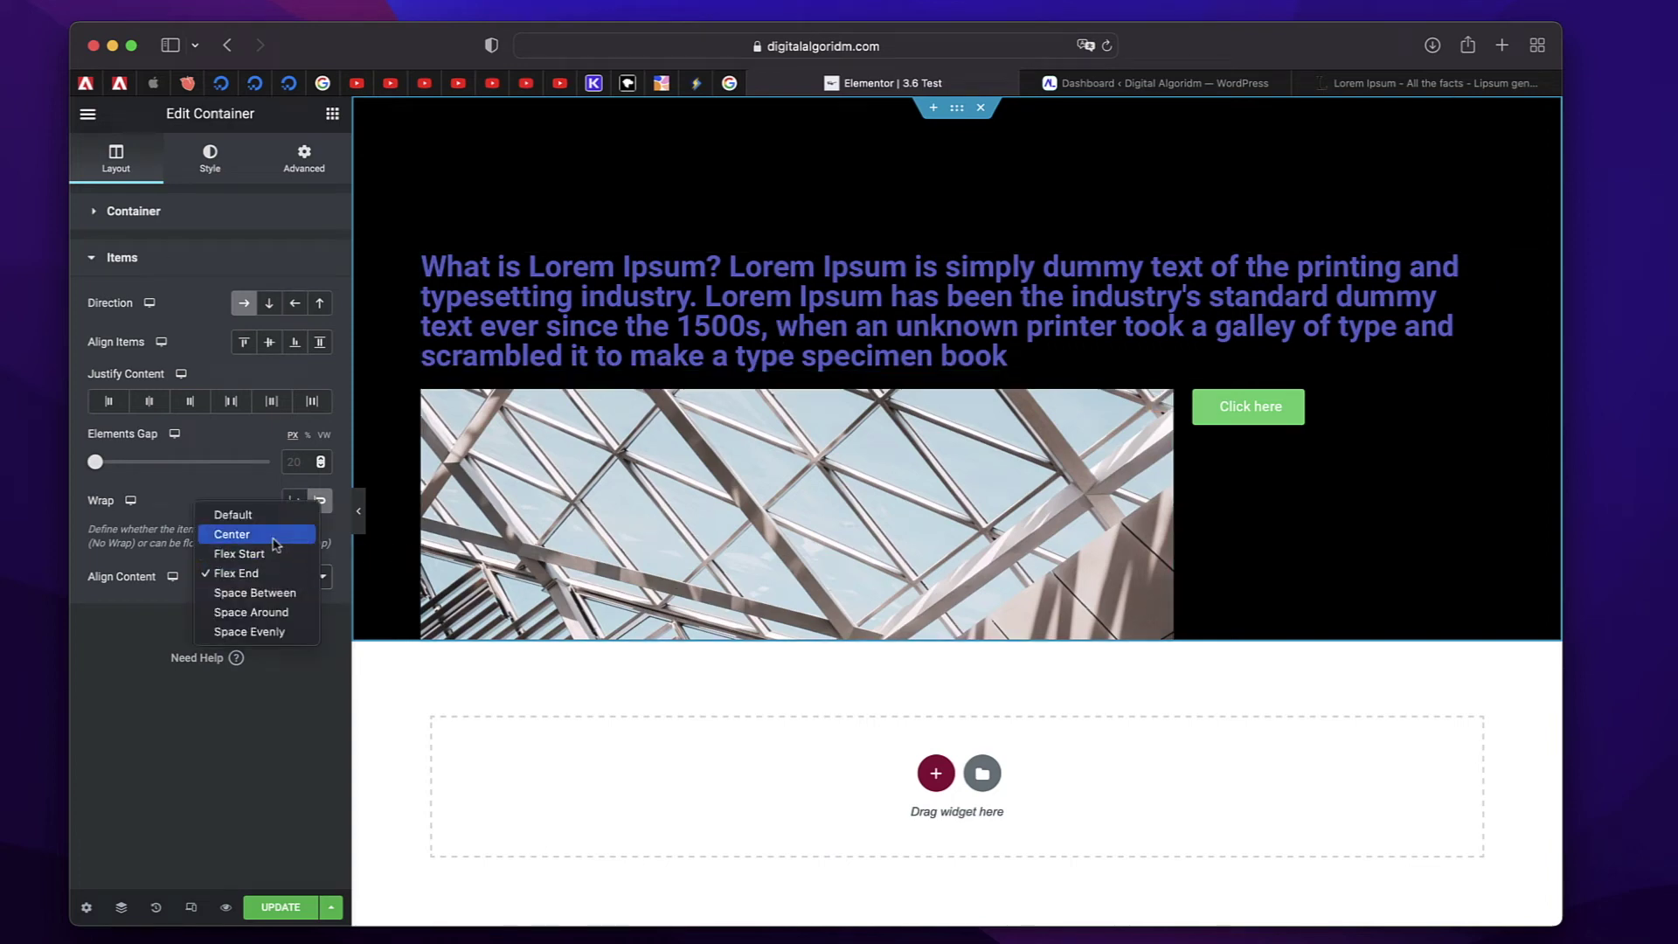
pyautogui.click(262, 553)
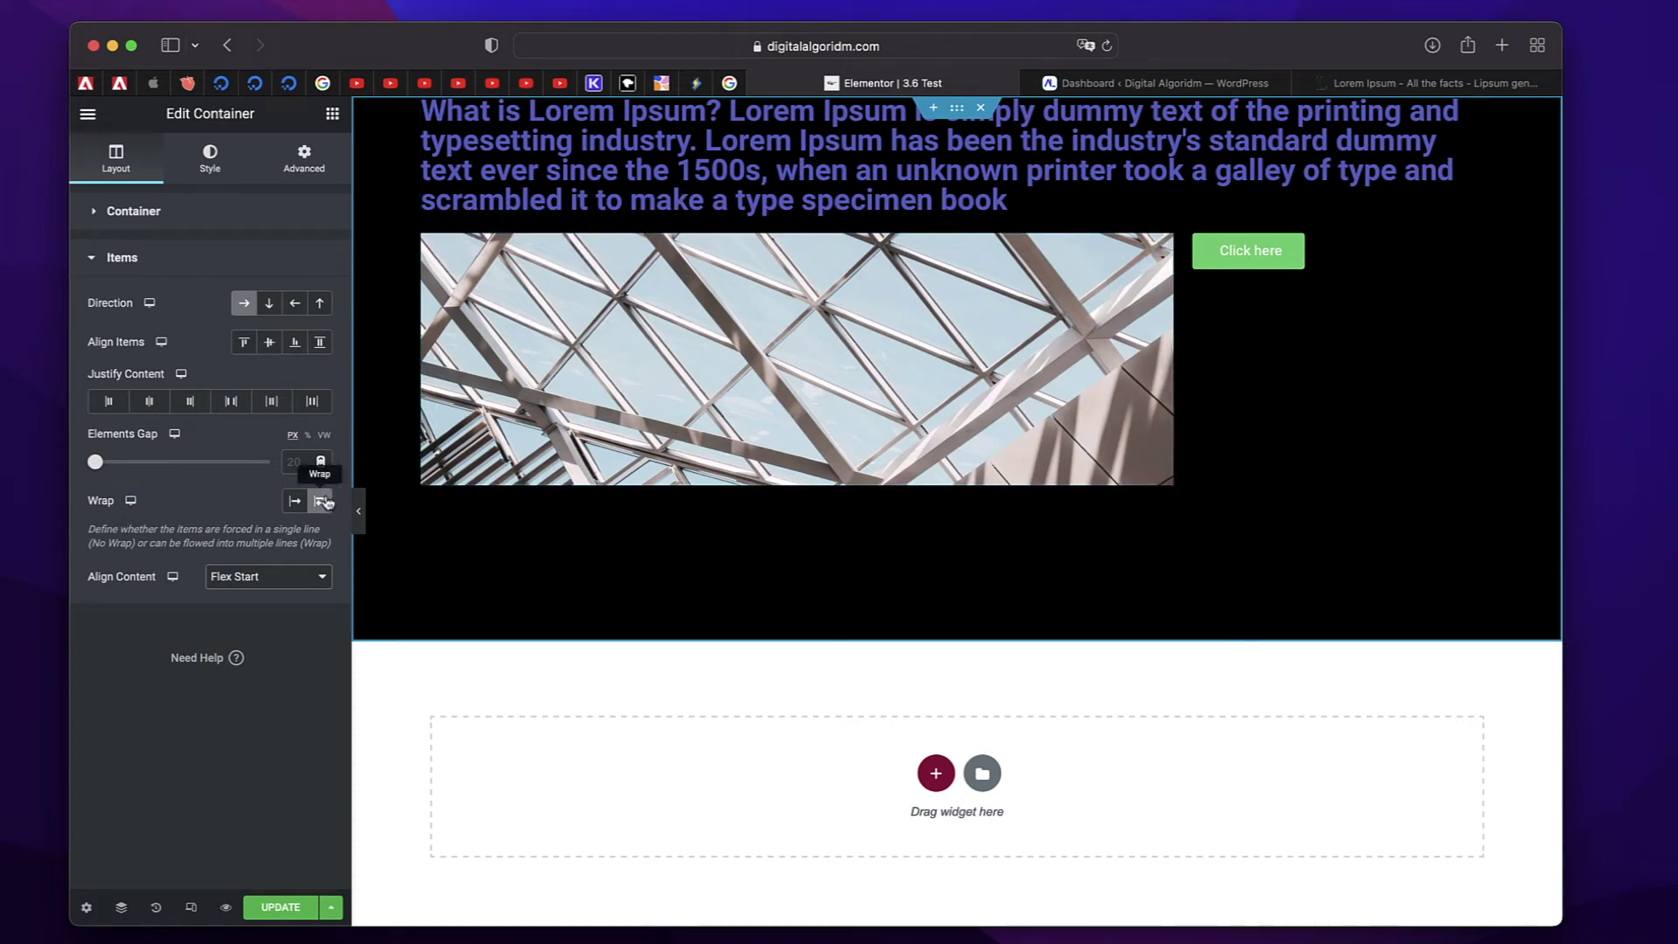
pyautogui.click(275, 577)
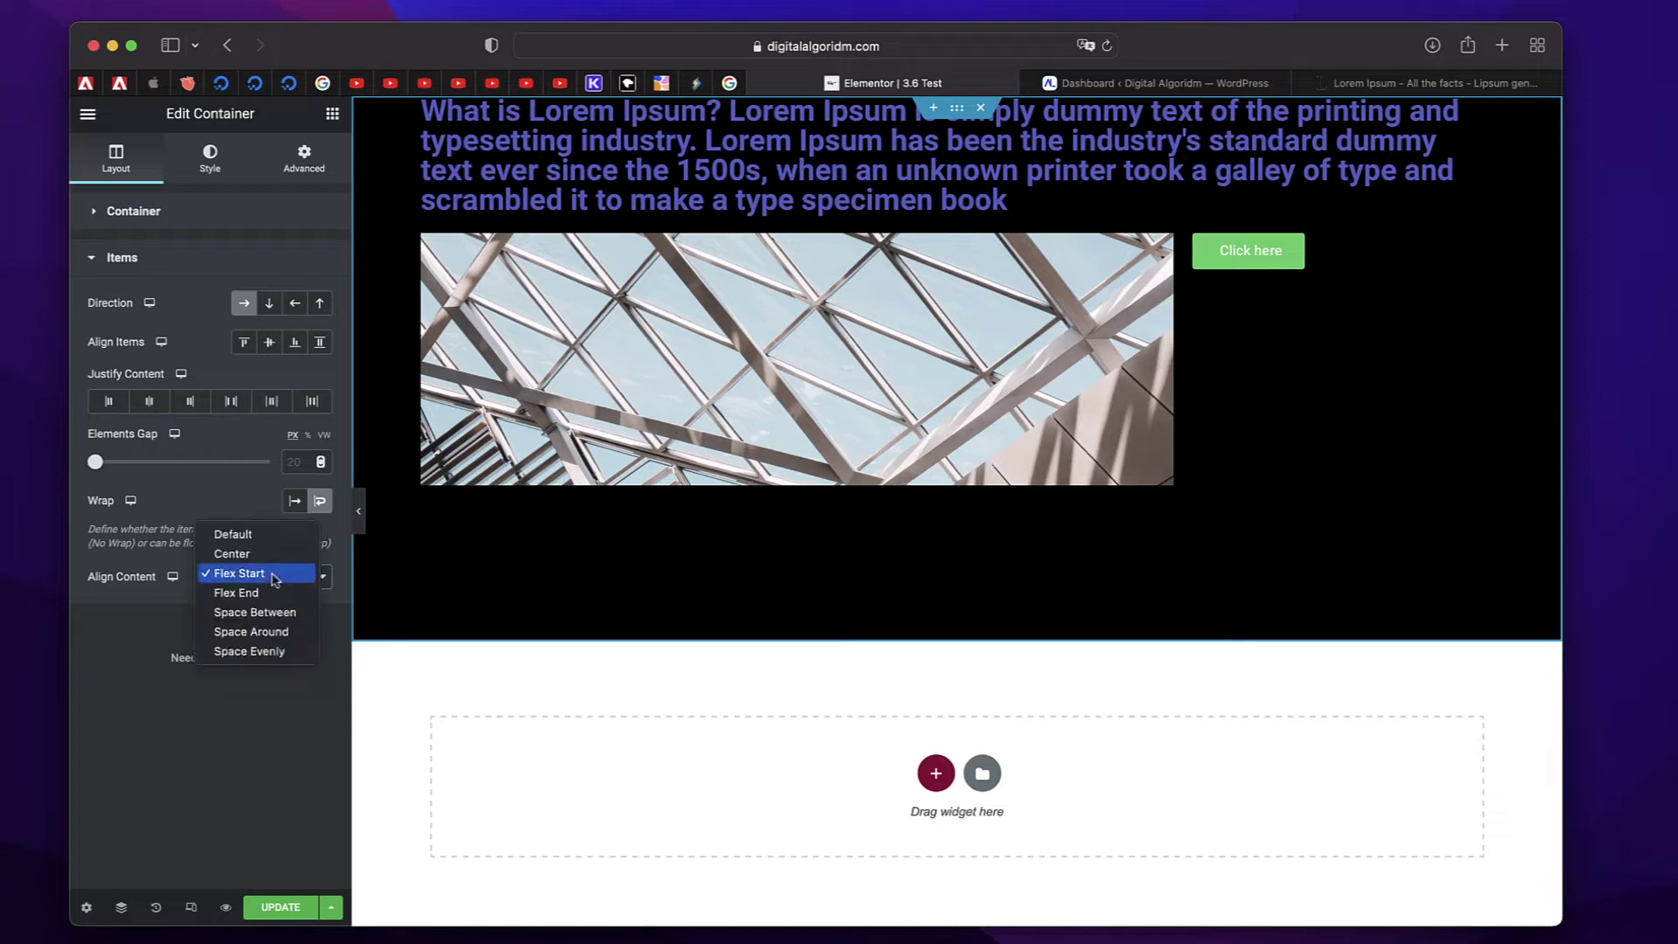
pyautogui.click(262, 594)
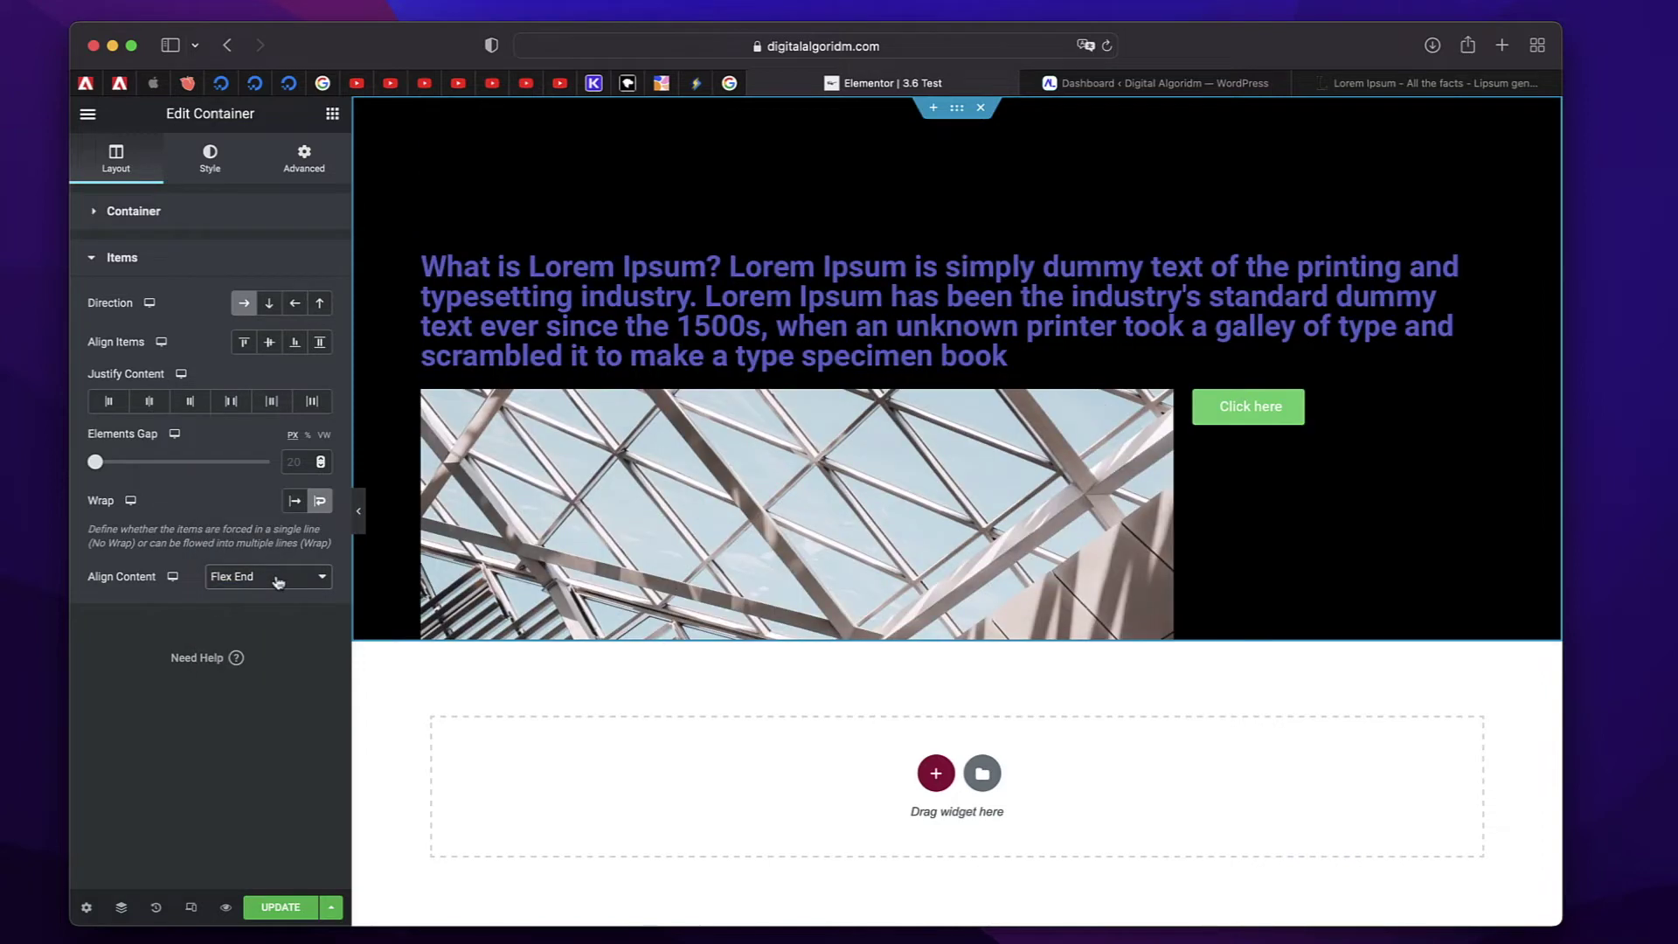
pyautogui.click(278, 582)
pyautogui.click(271, 594)
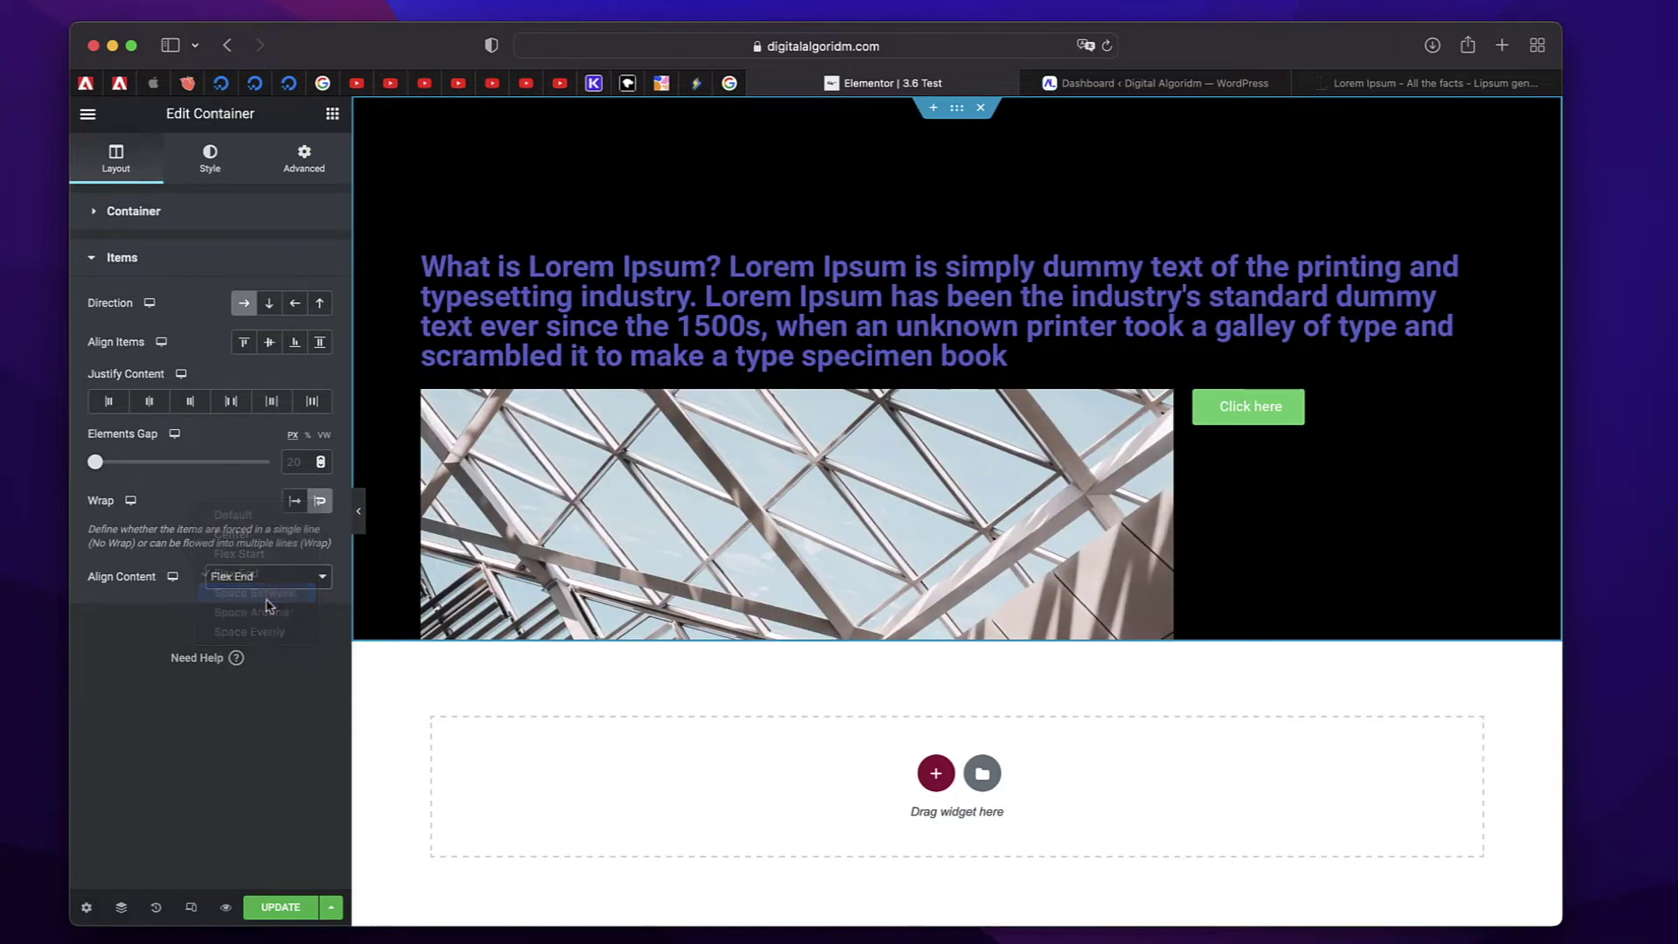
pyautogui.click(291, 586)
pyautogui.click(285, 595)
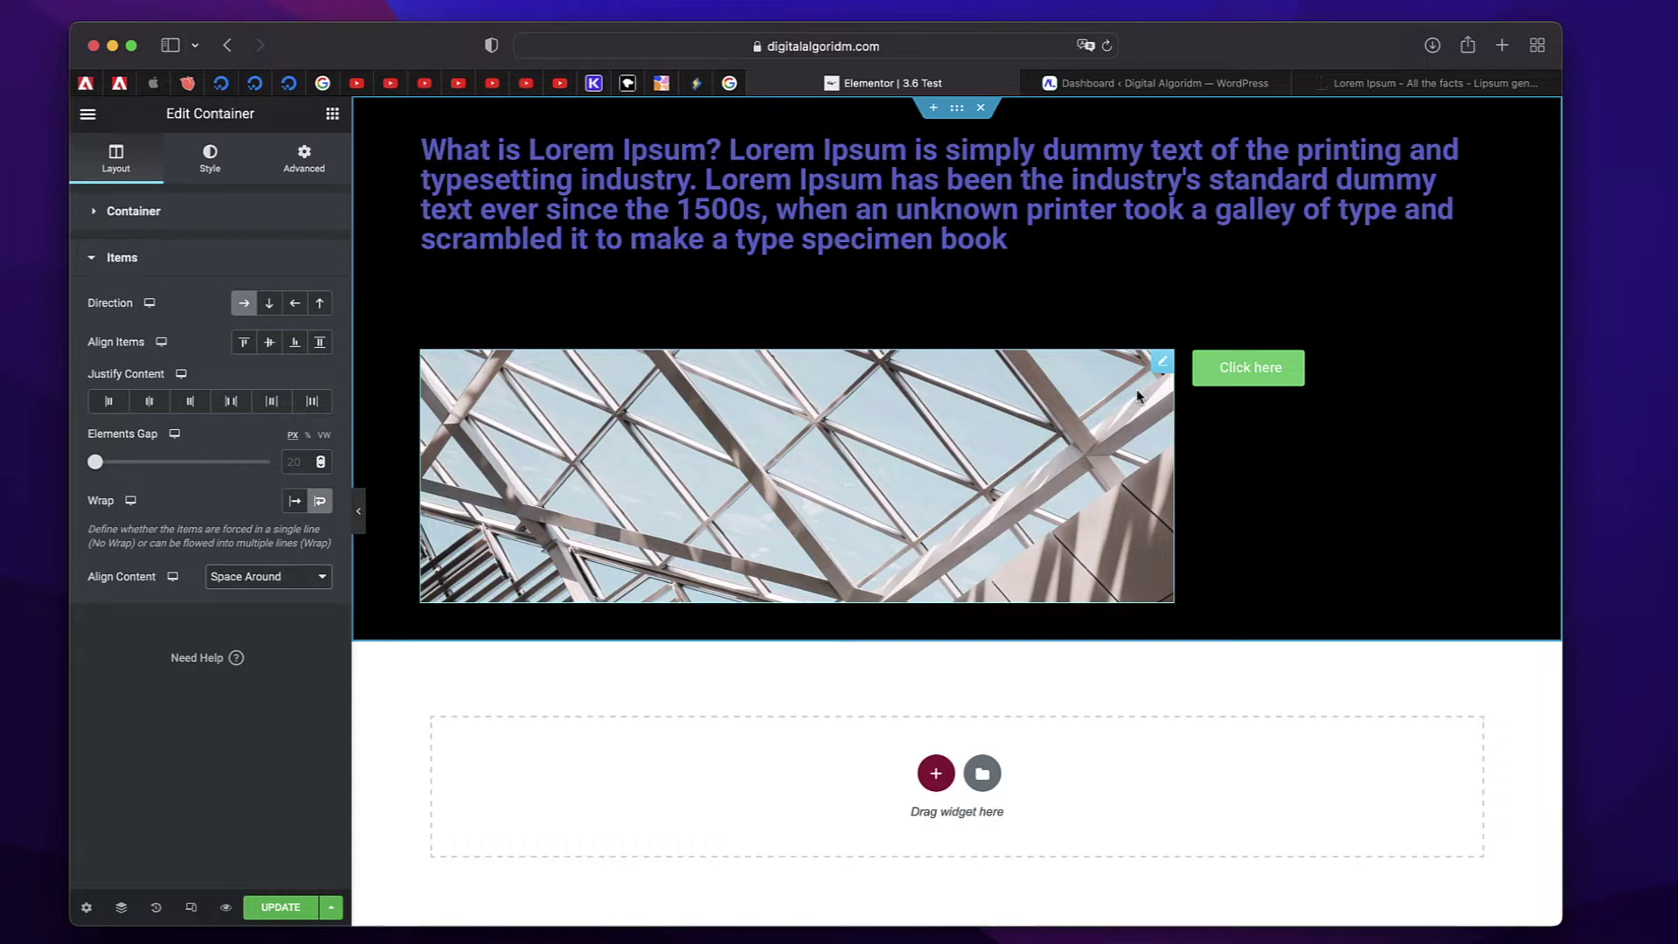
# Duplicate the Lorem Ipsum heading from its right-click menu
pyautogui.rightClick(964, 199)
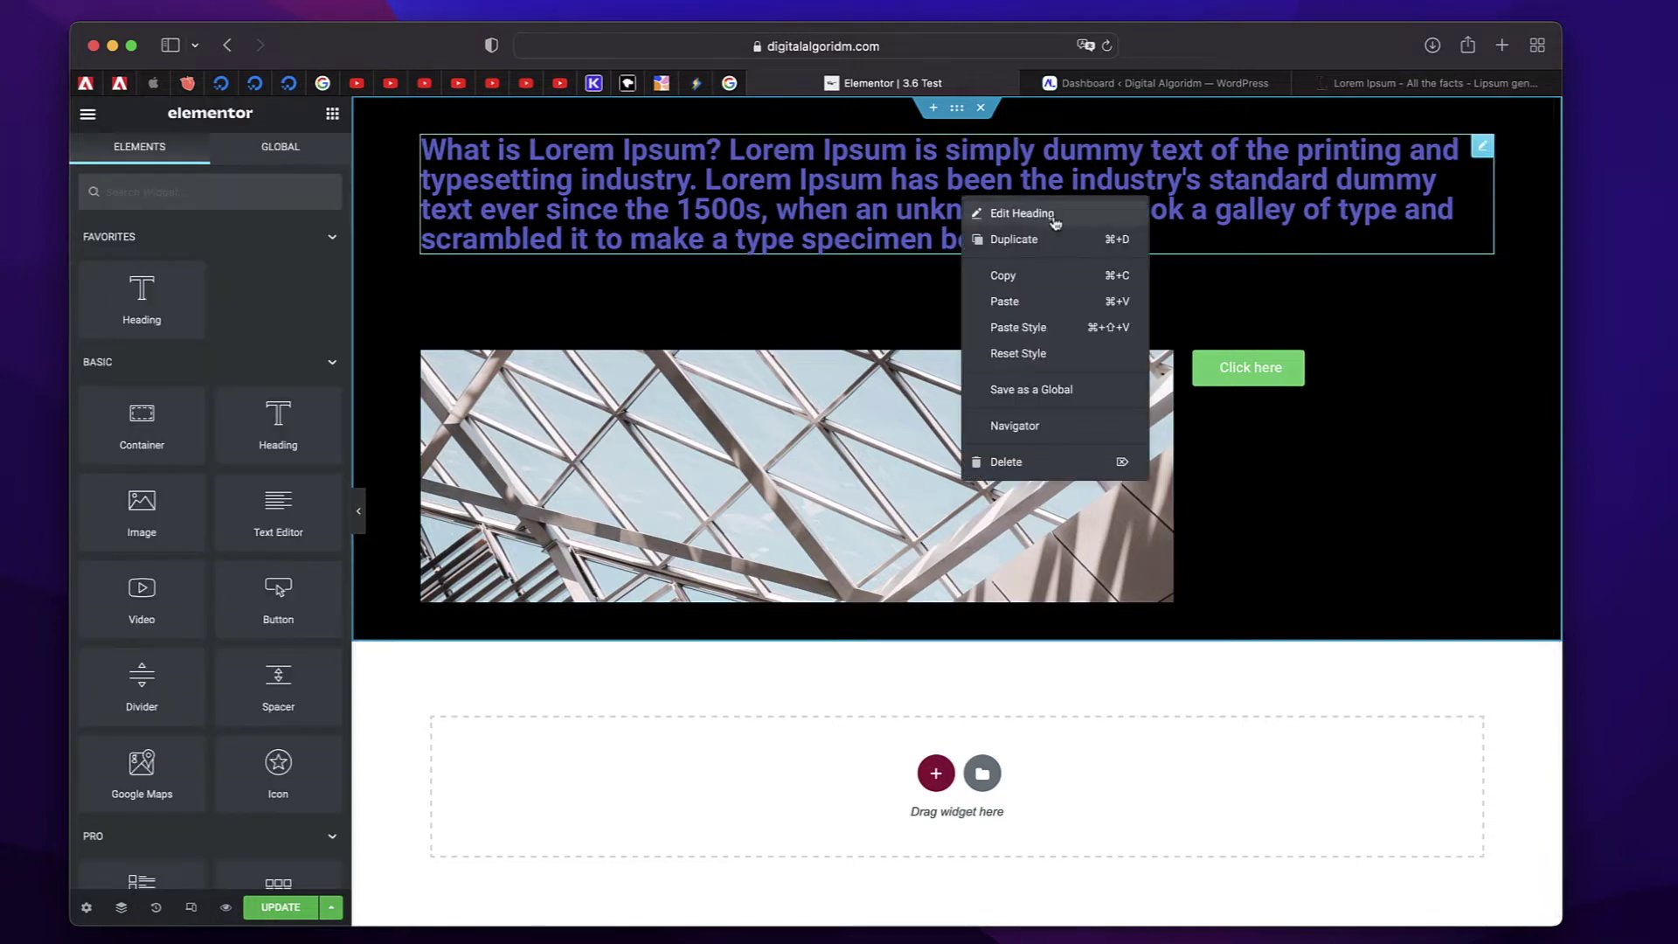
pyautogui.click(1013, 240)
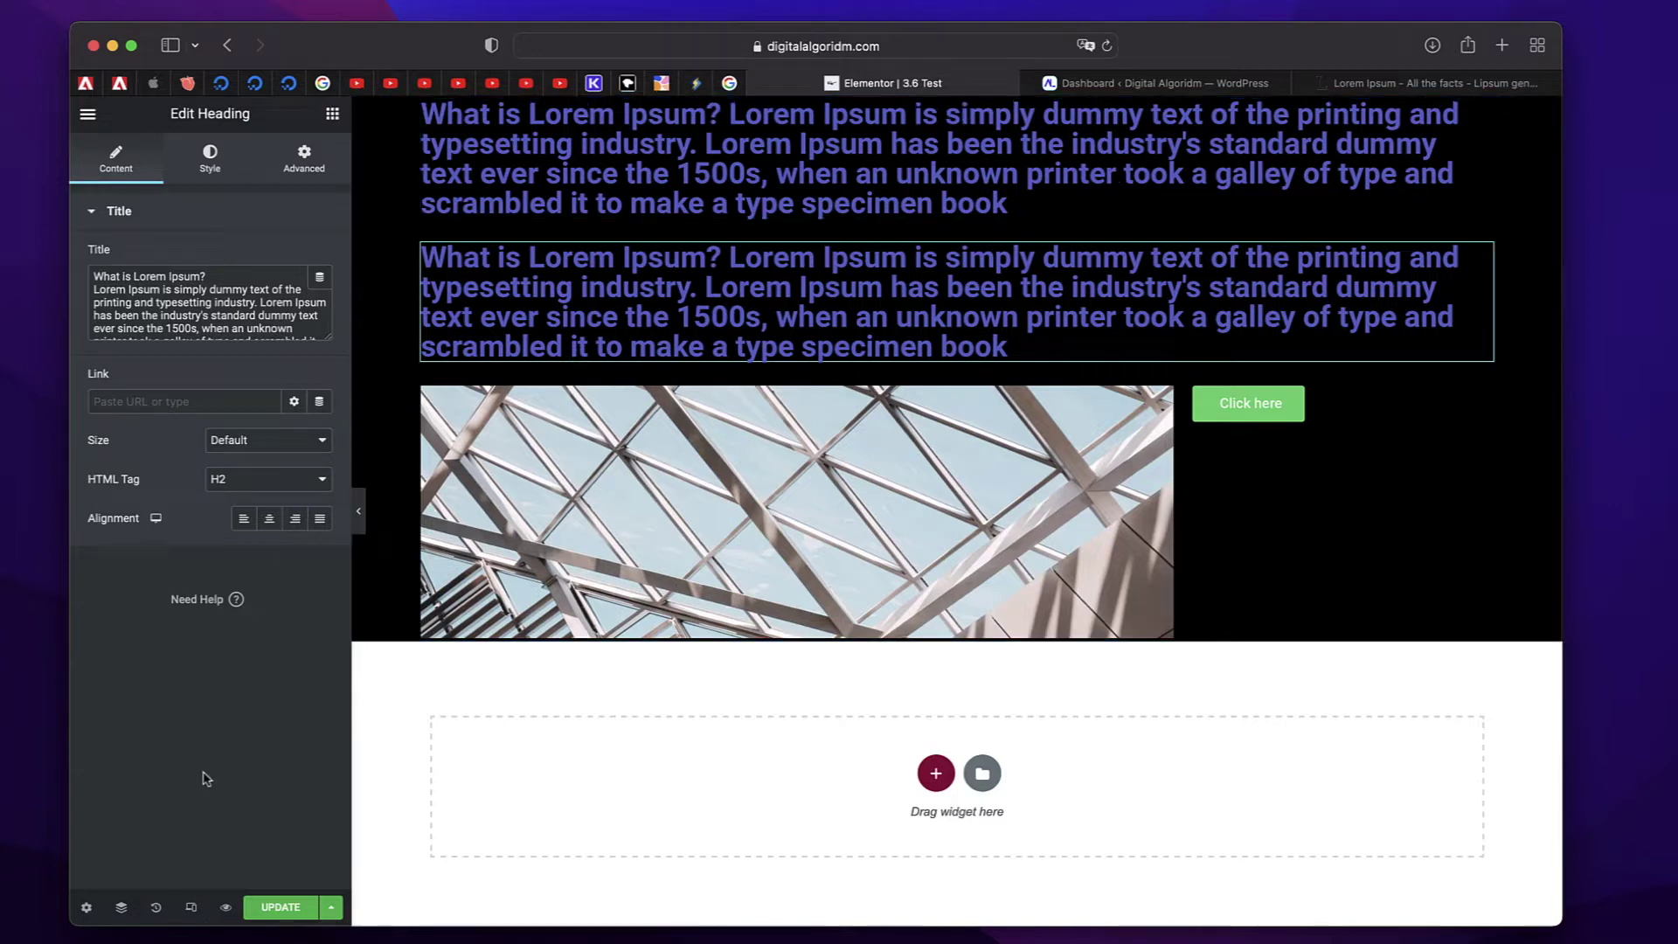
# Undo back to the layout with one long heading above the portrait photo and button
pyautogui.click(957, 107)
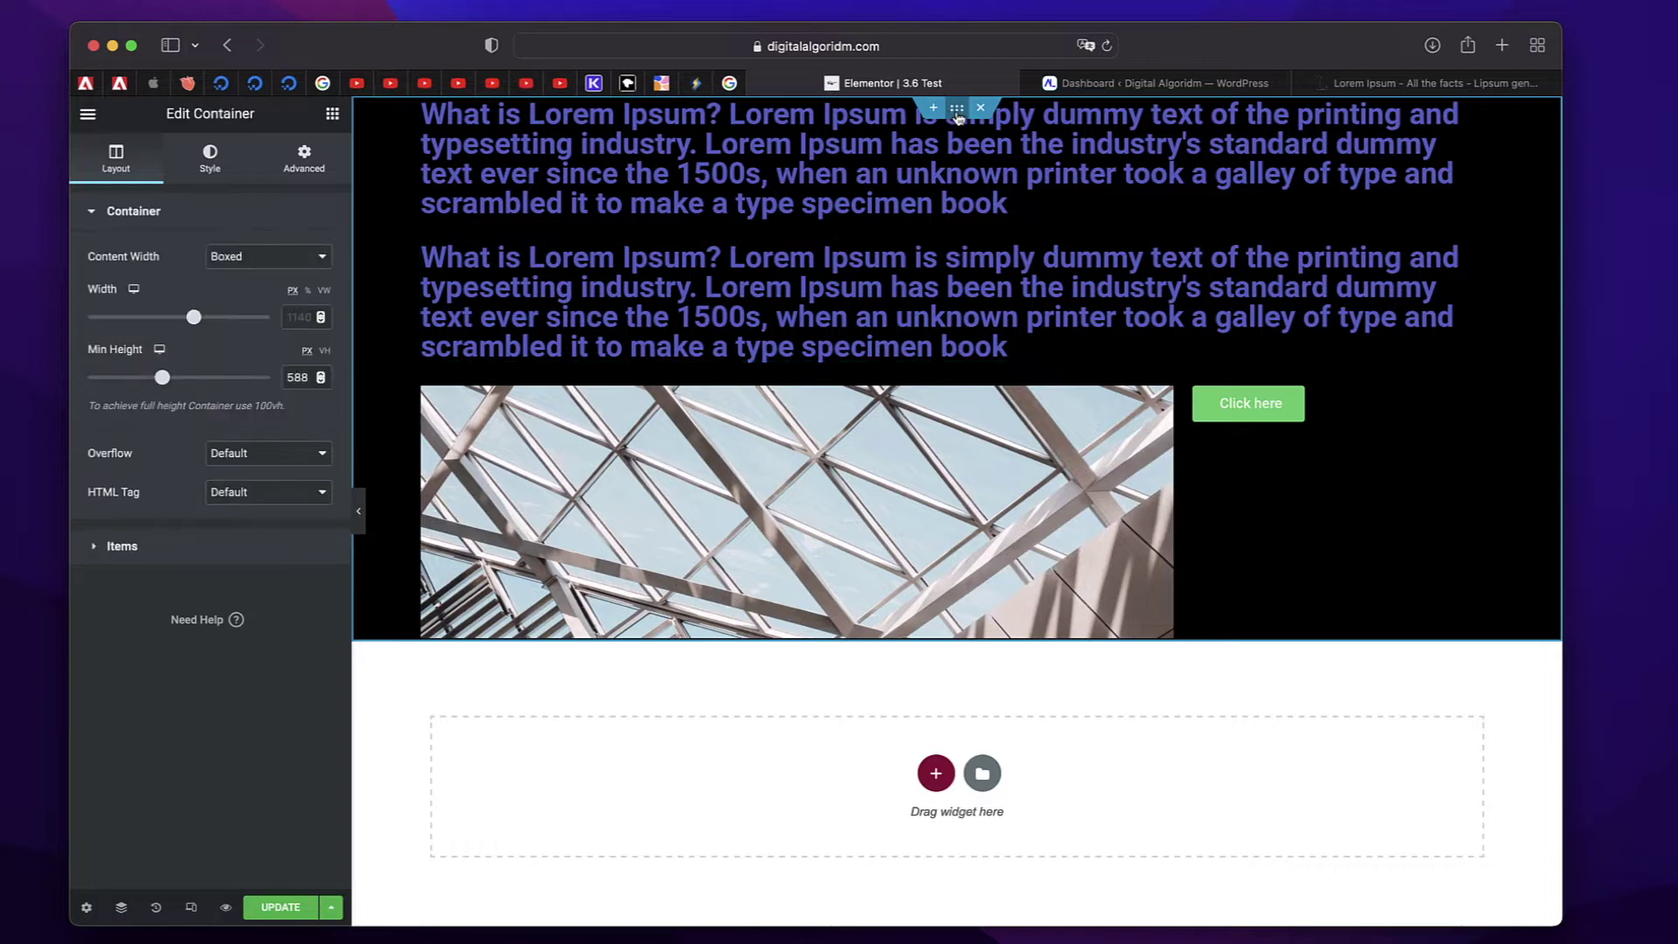
pyautogui.click(201, 556)
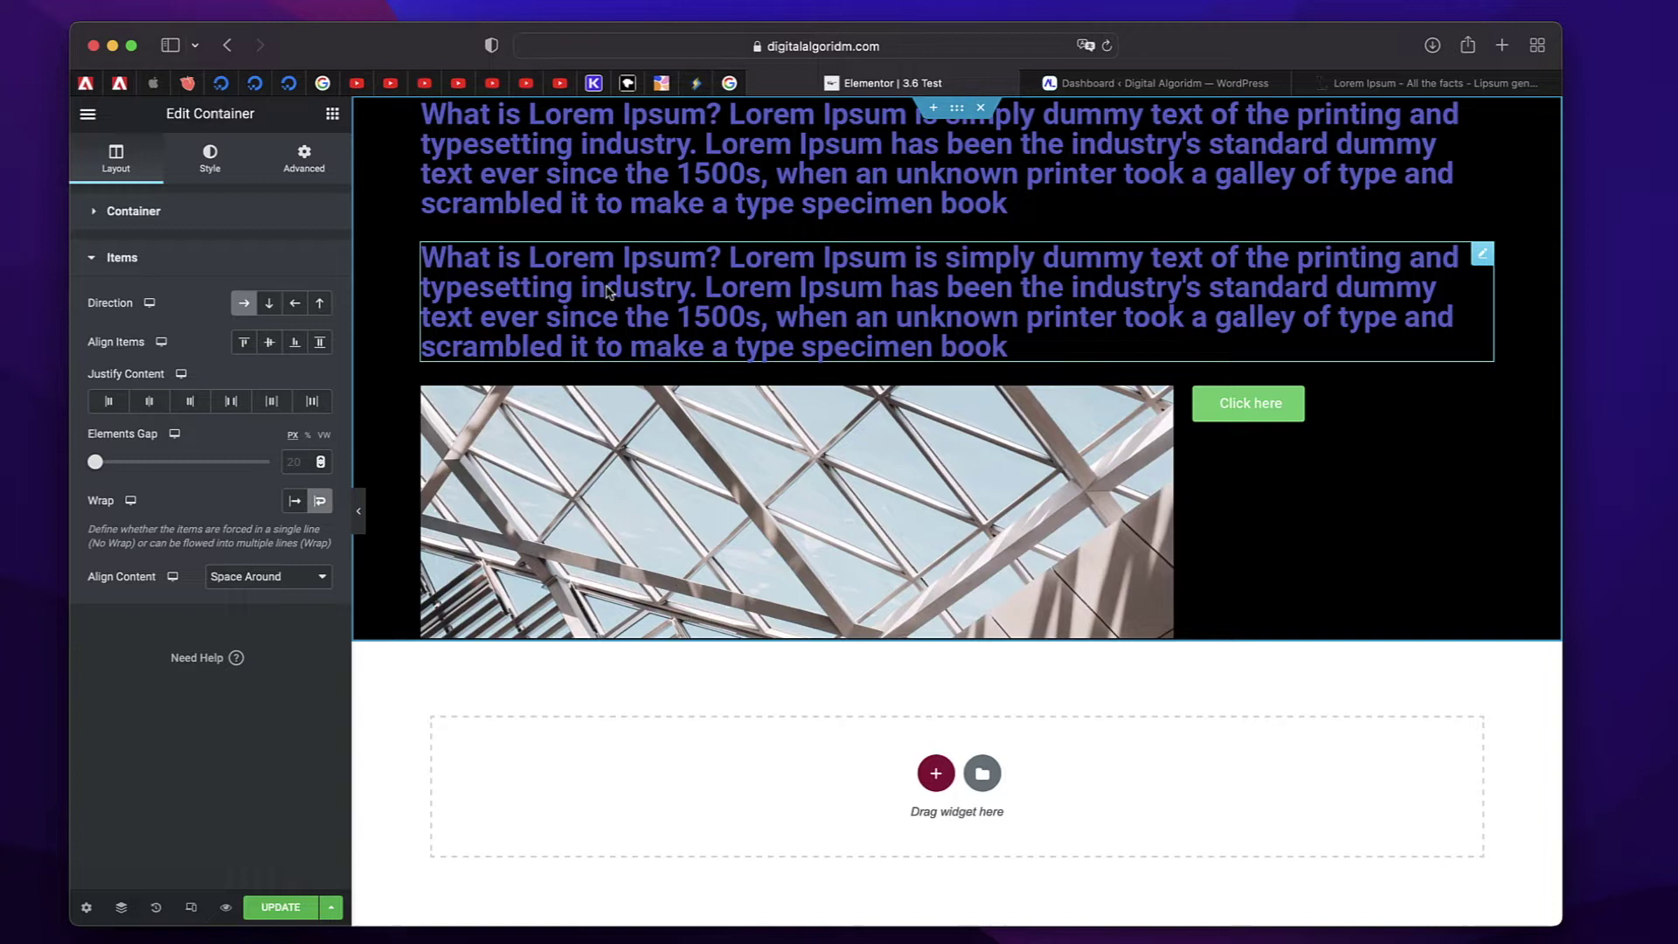
pyautogui.press('super+z')
pyautogui.press('super+z')
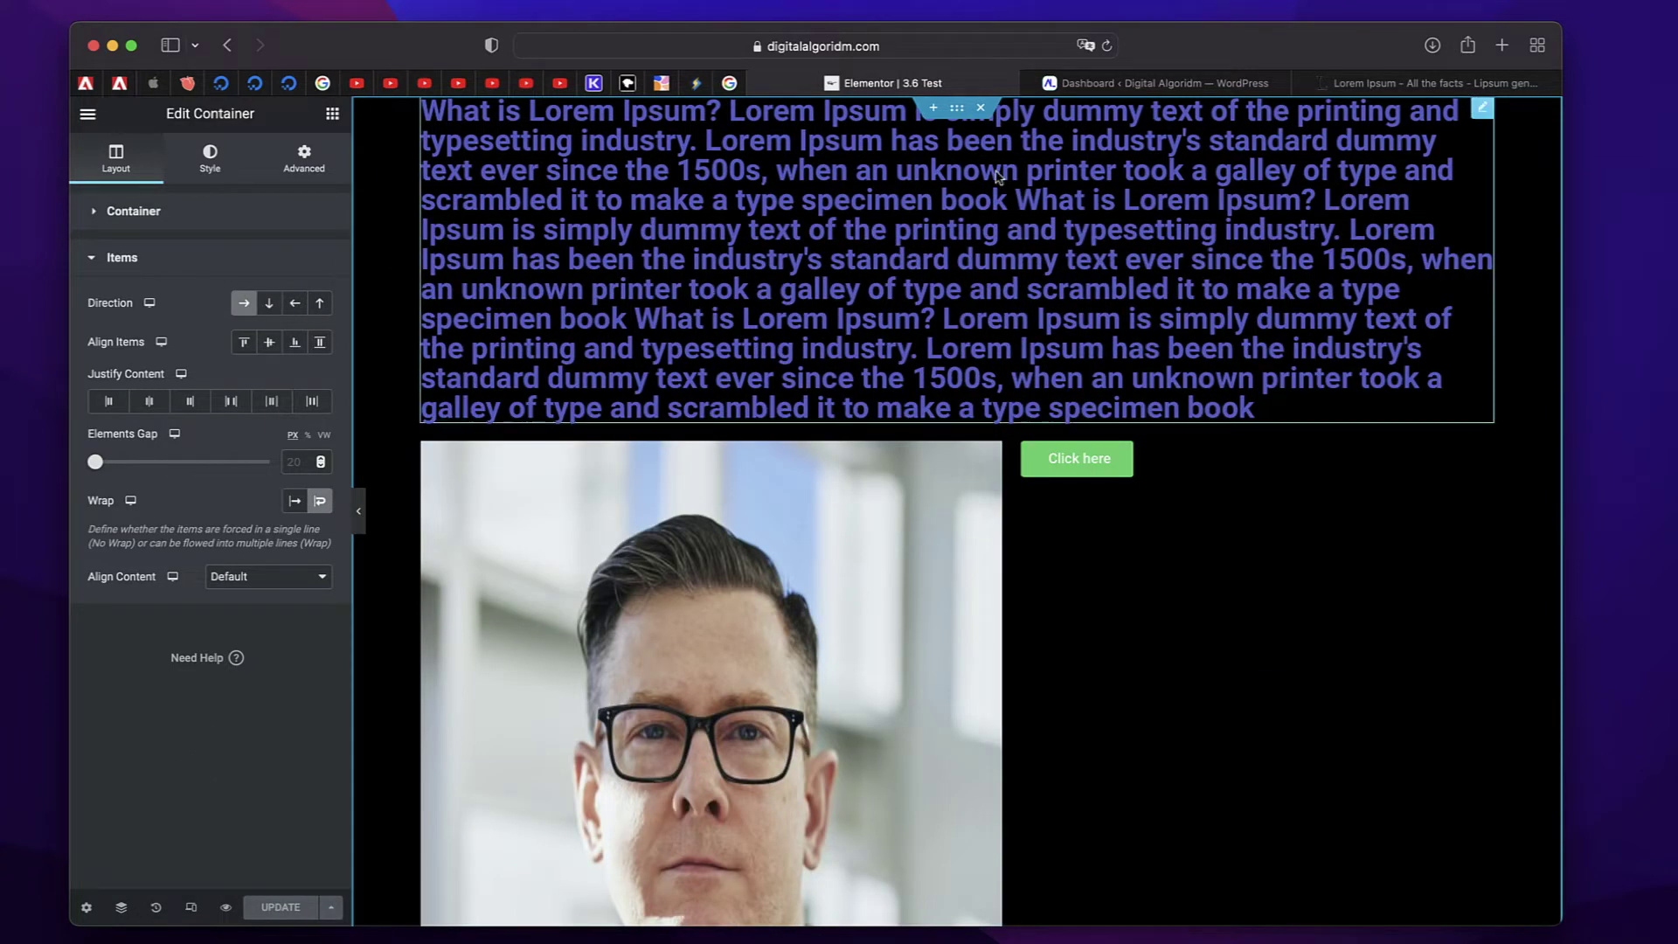
pyautogui.click(953, 111)
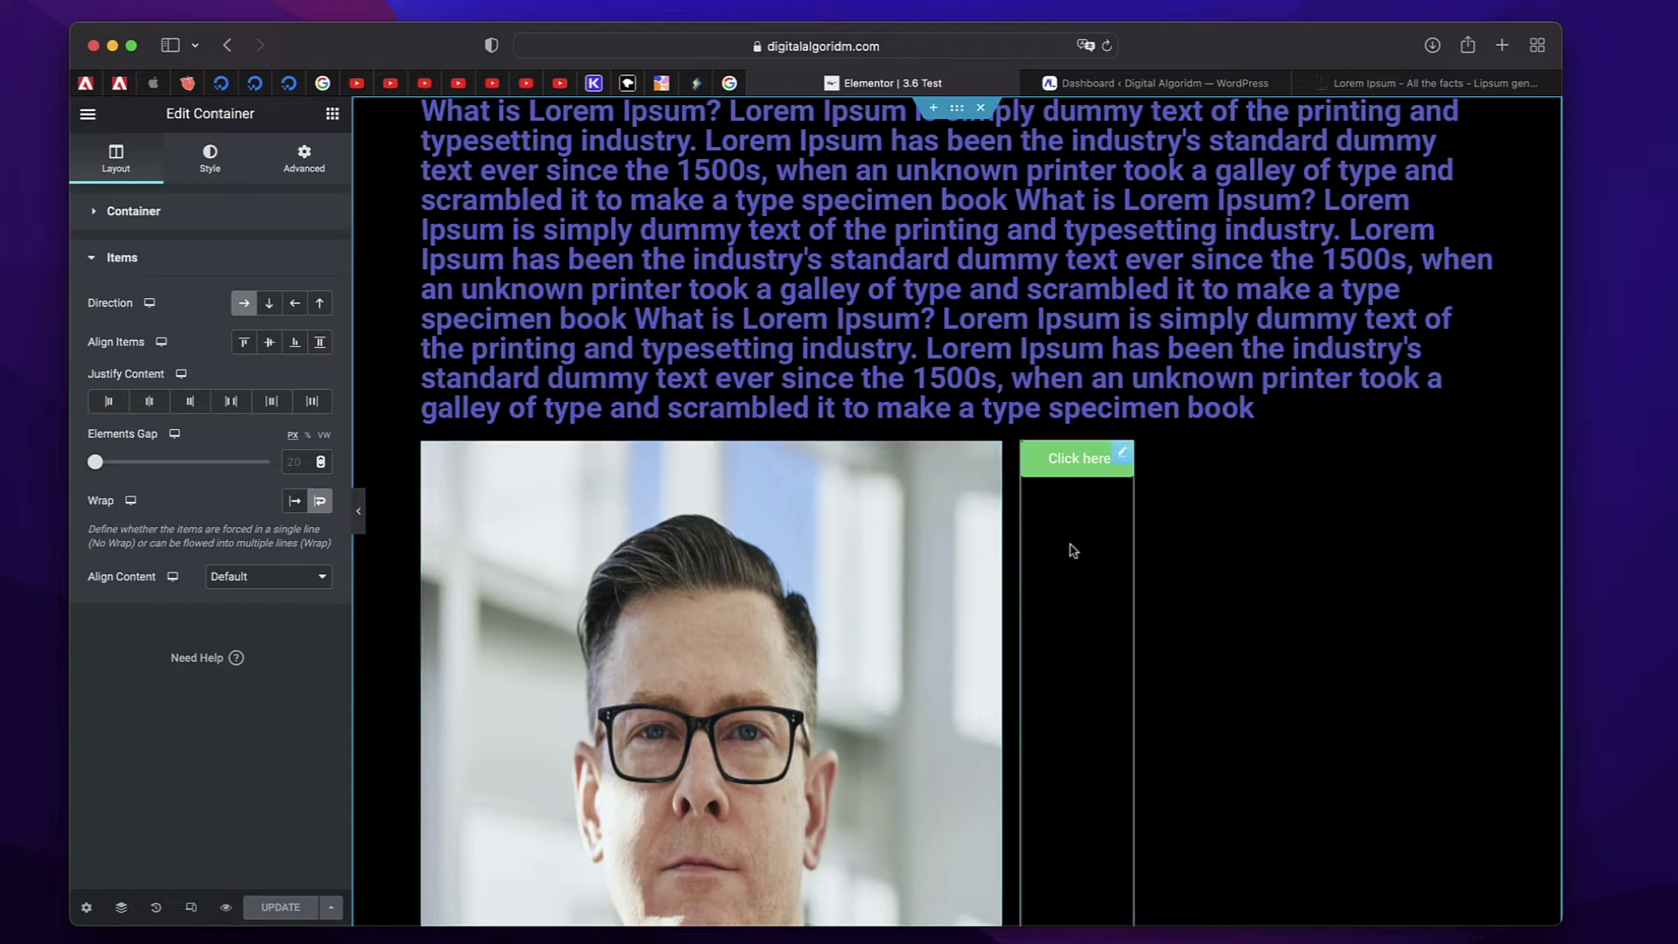
# Switch Wrap off and back on, then preview the page at 768px tablet width
pyautogui.click(321, 502)
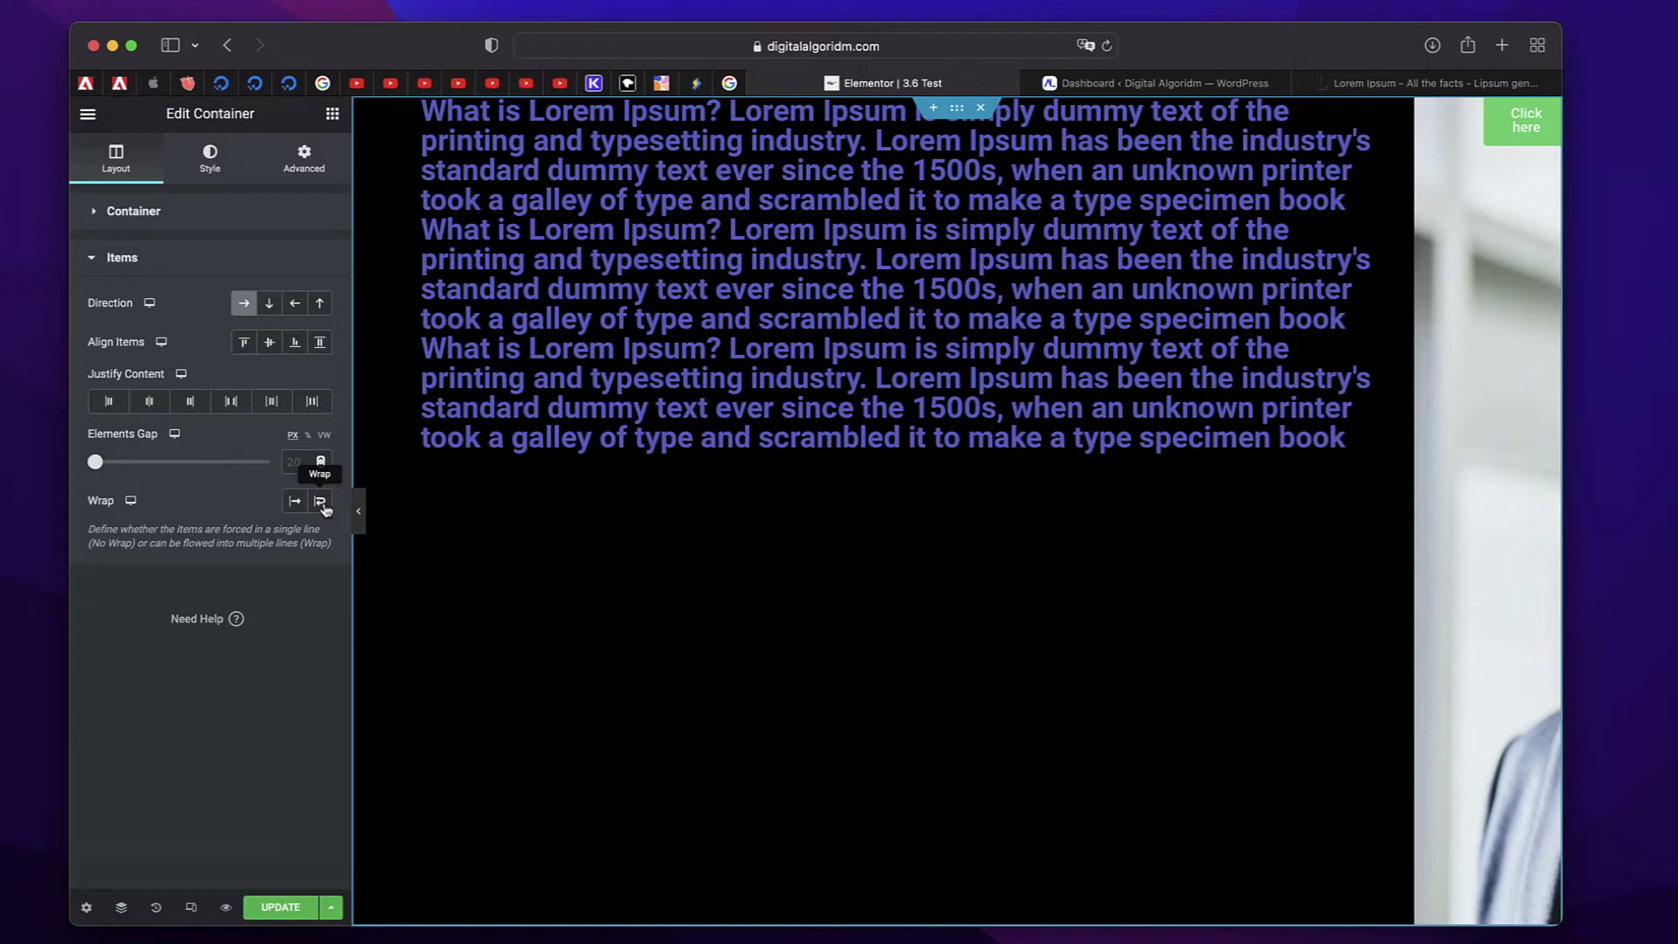
pyautogui.click(320, 502)
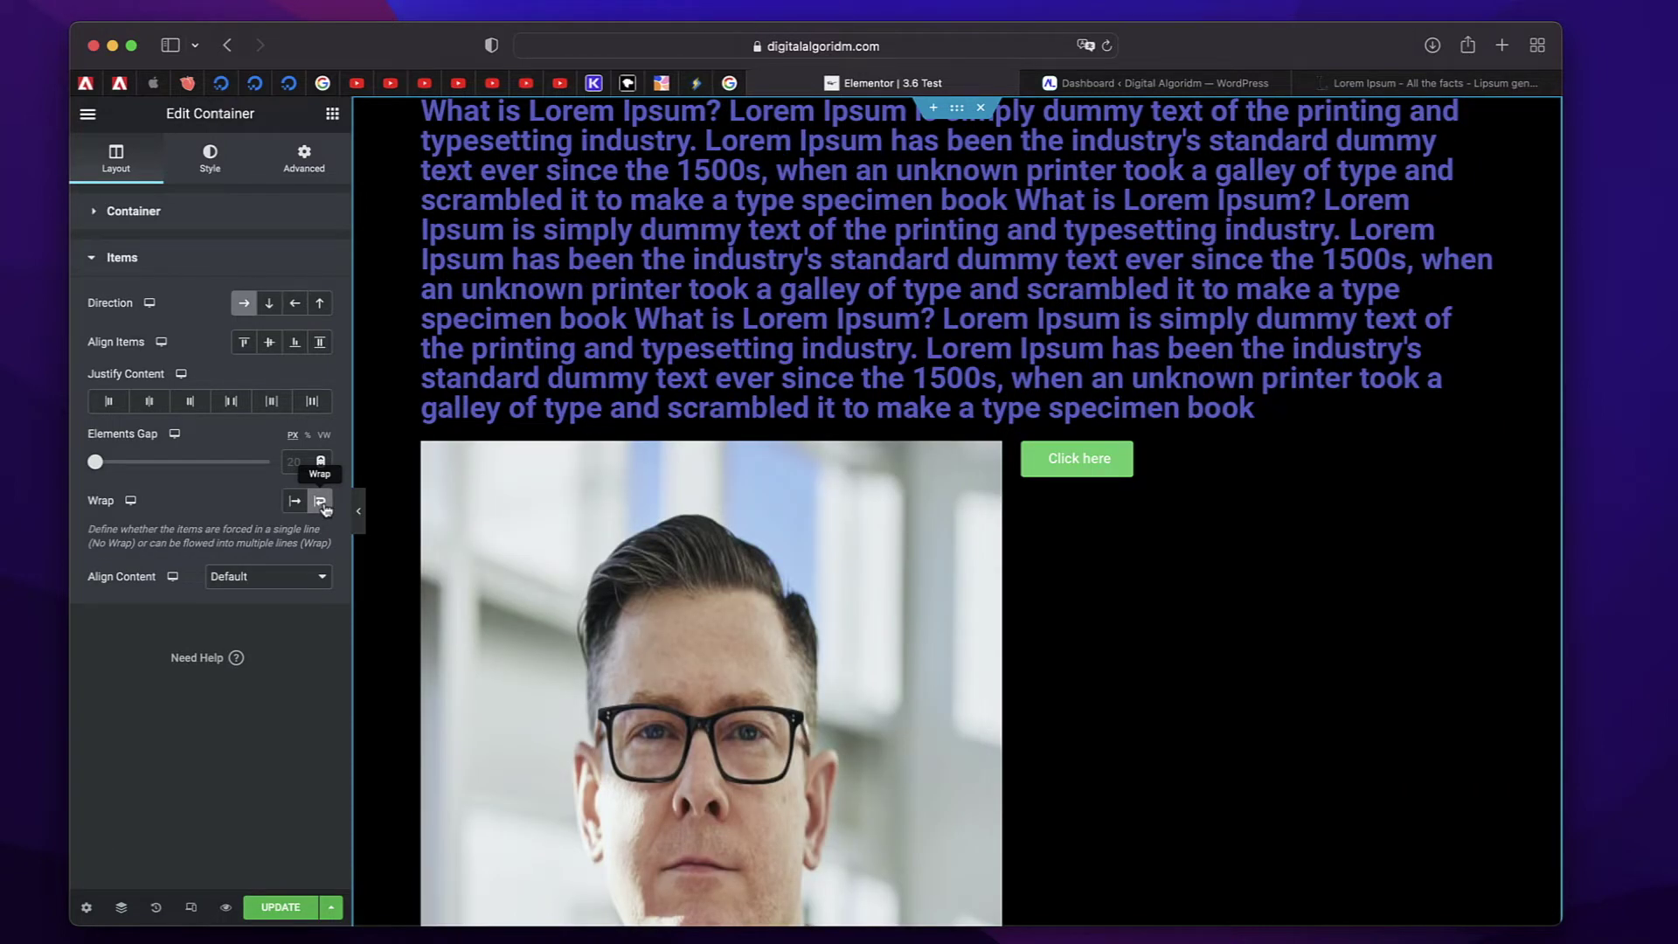
pyautogui.click(131, 509)
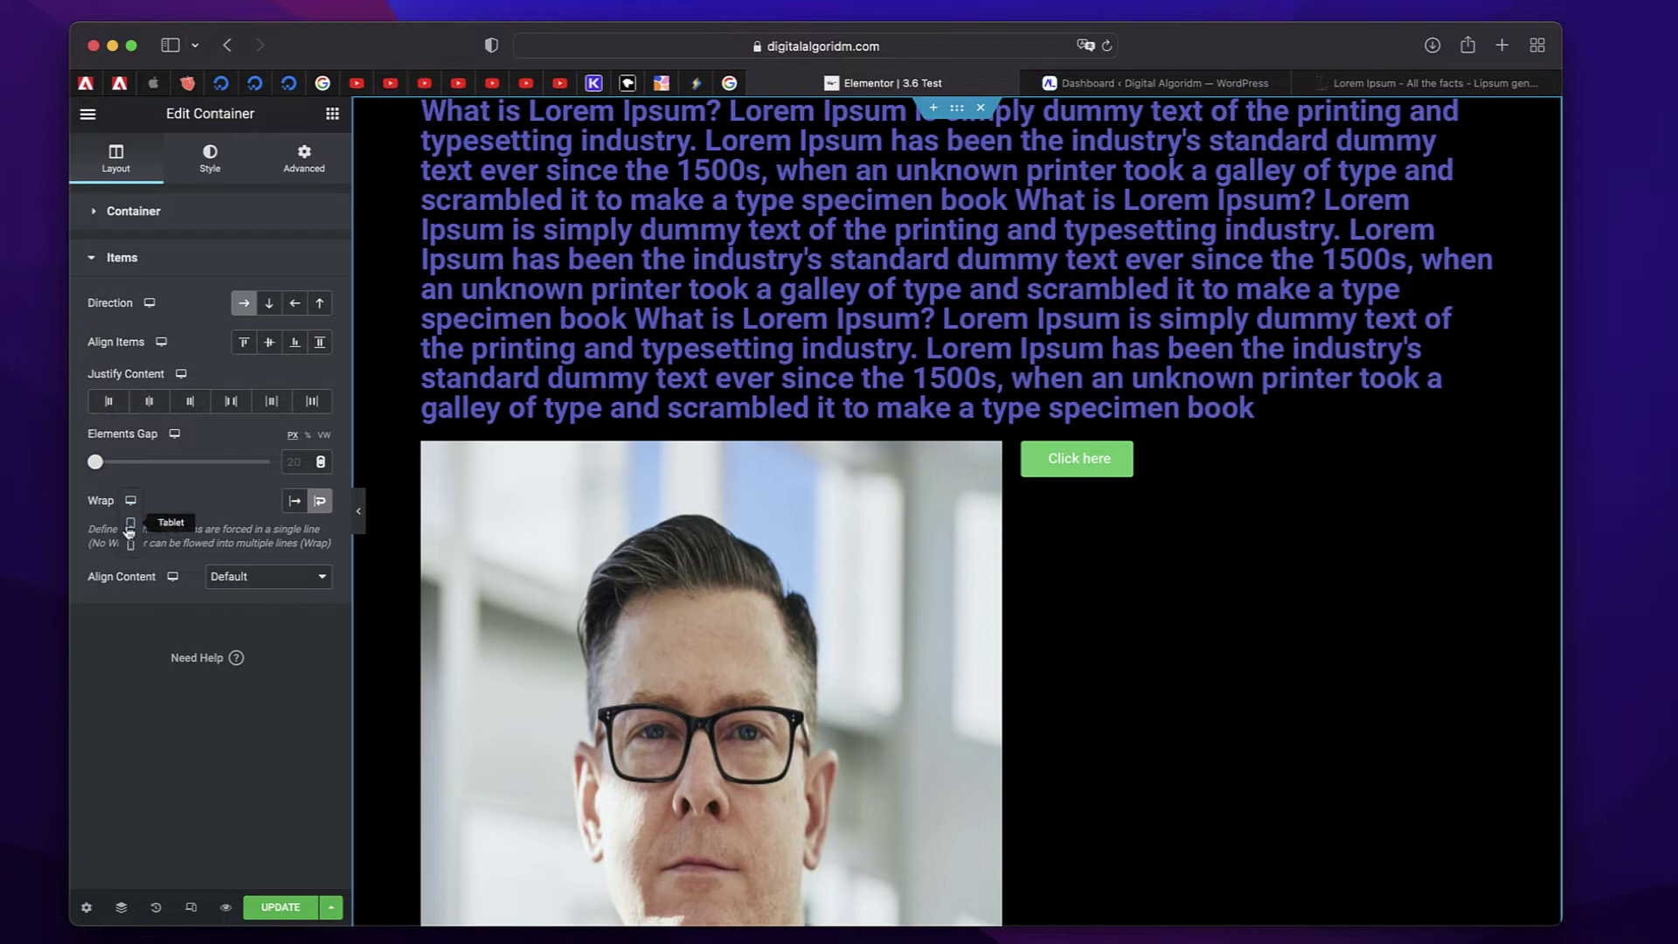
pyautogui.click(130, 515)
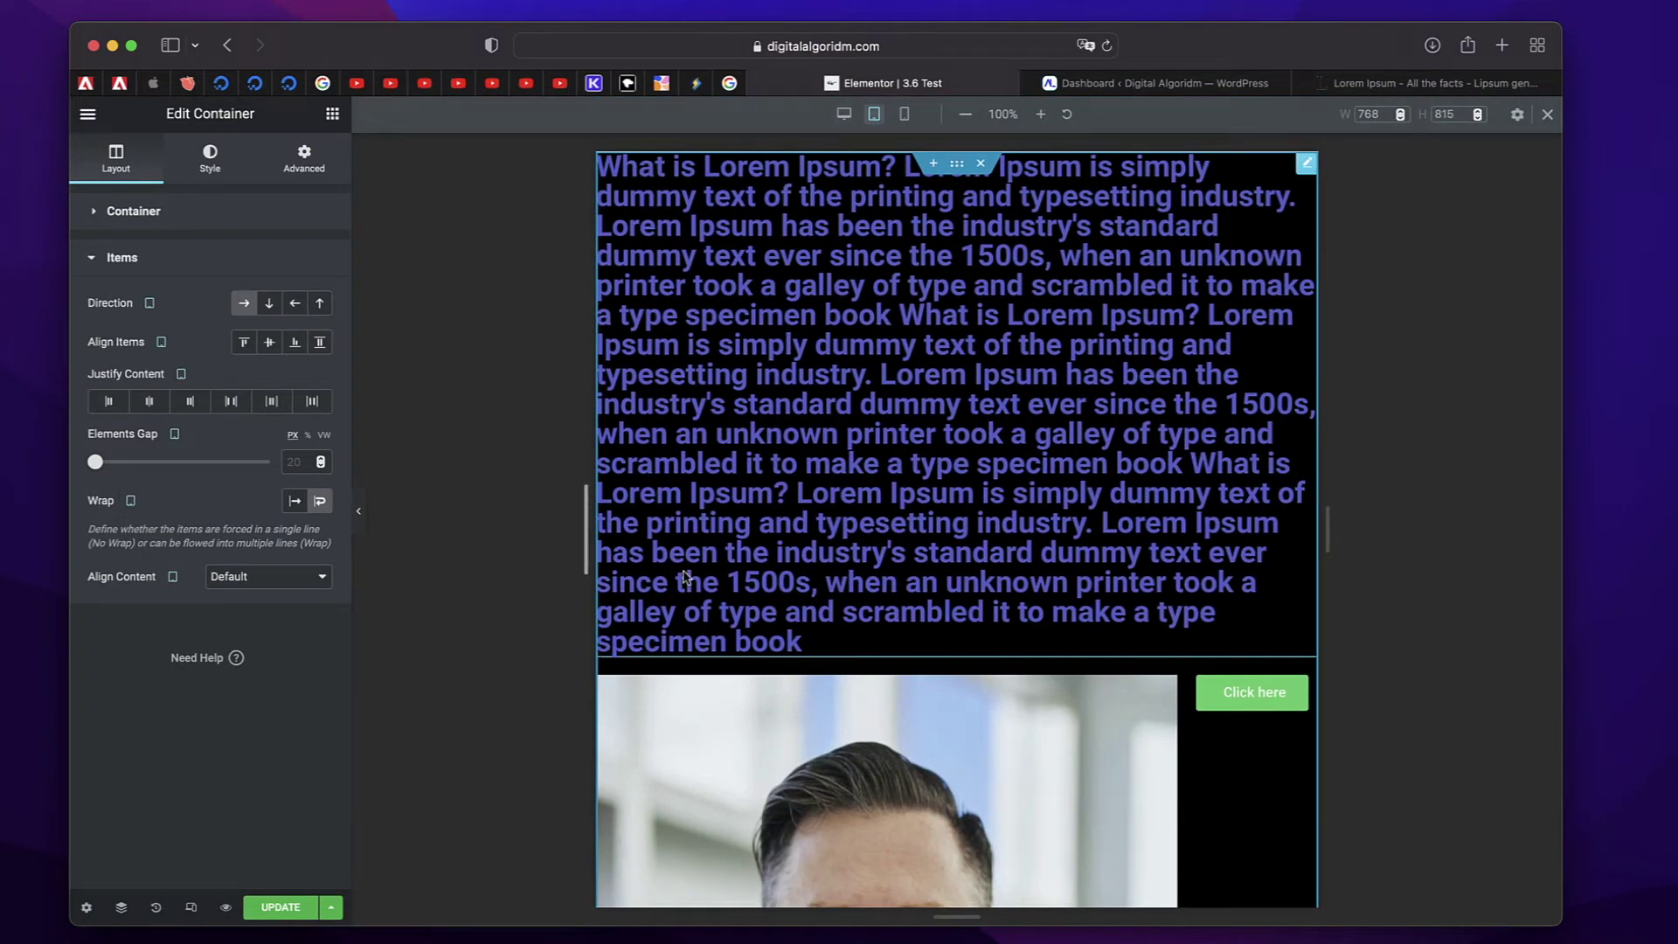
pyautogui.scroll(-5, 928, 566)
pyautogui.scroll(5, 926, 560)
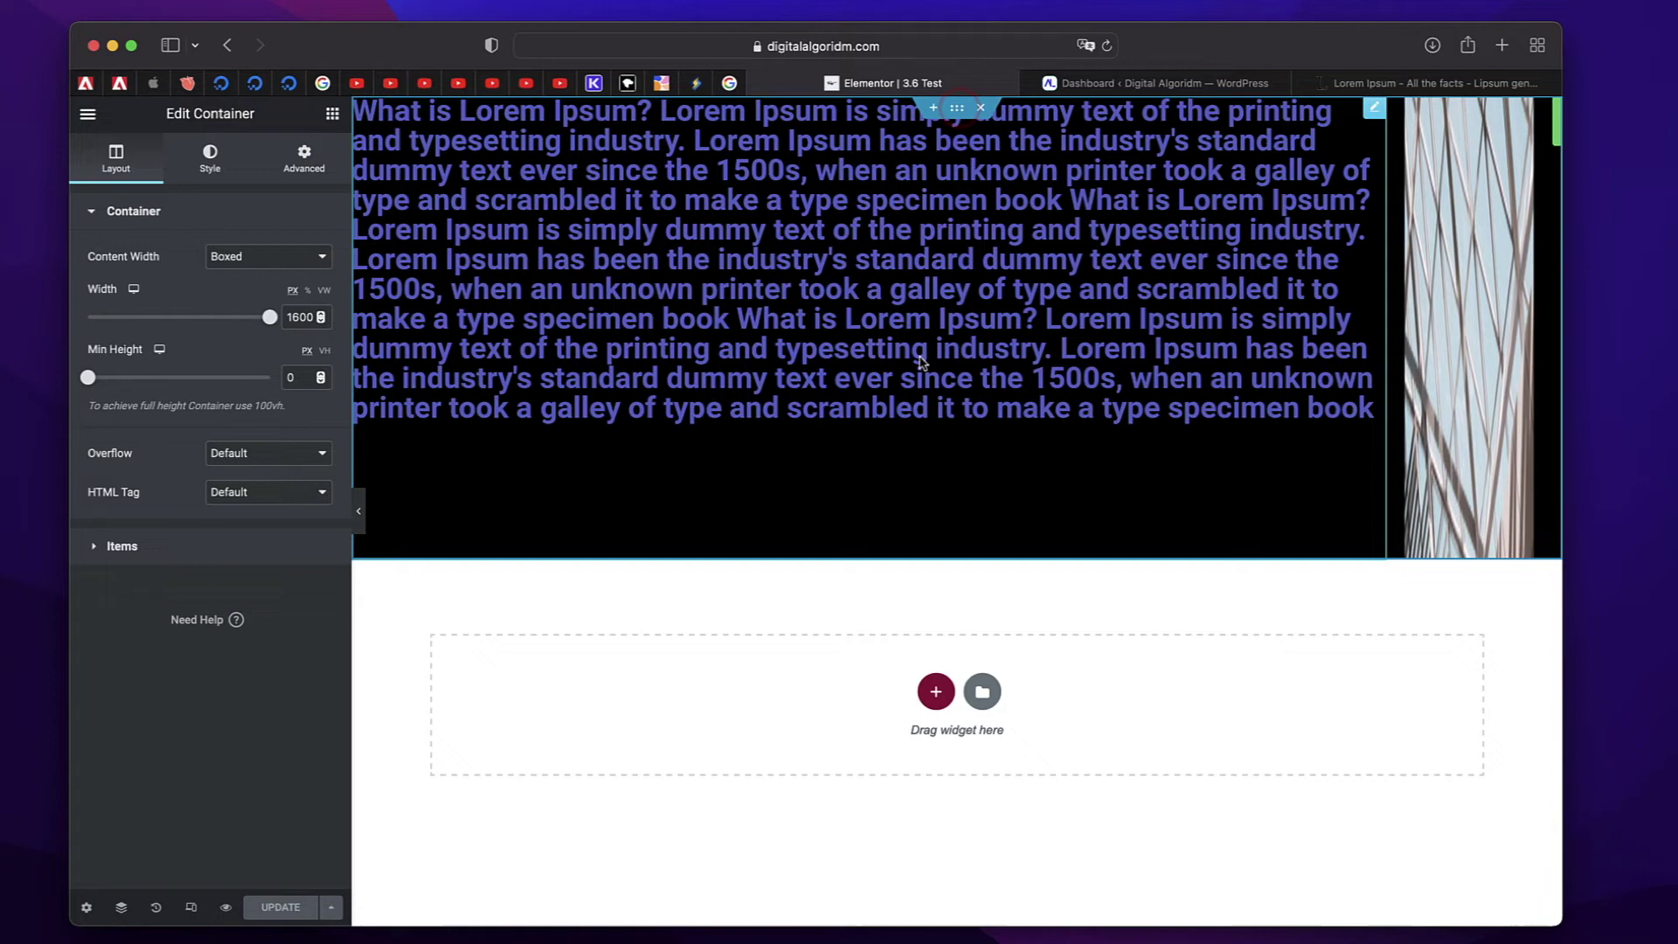
# Scroll the canvas back and expand the container's Items layout settings
pyautogui.hscroll(2, 928, 330)
pyautogui.hscroll(-2, 922, 361)
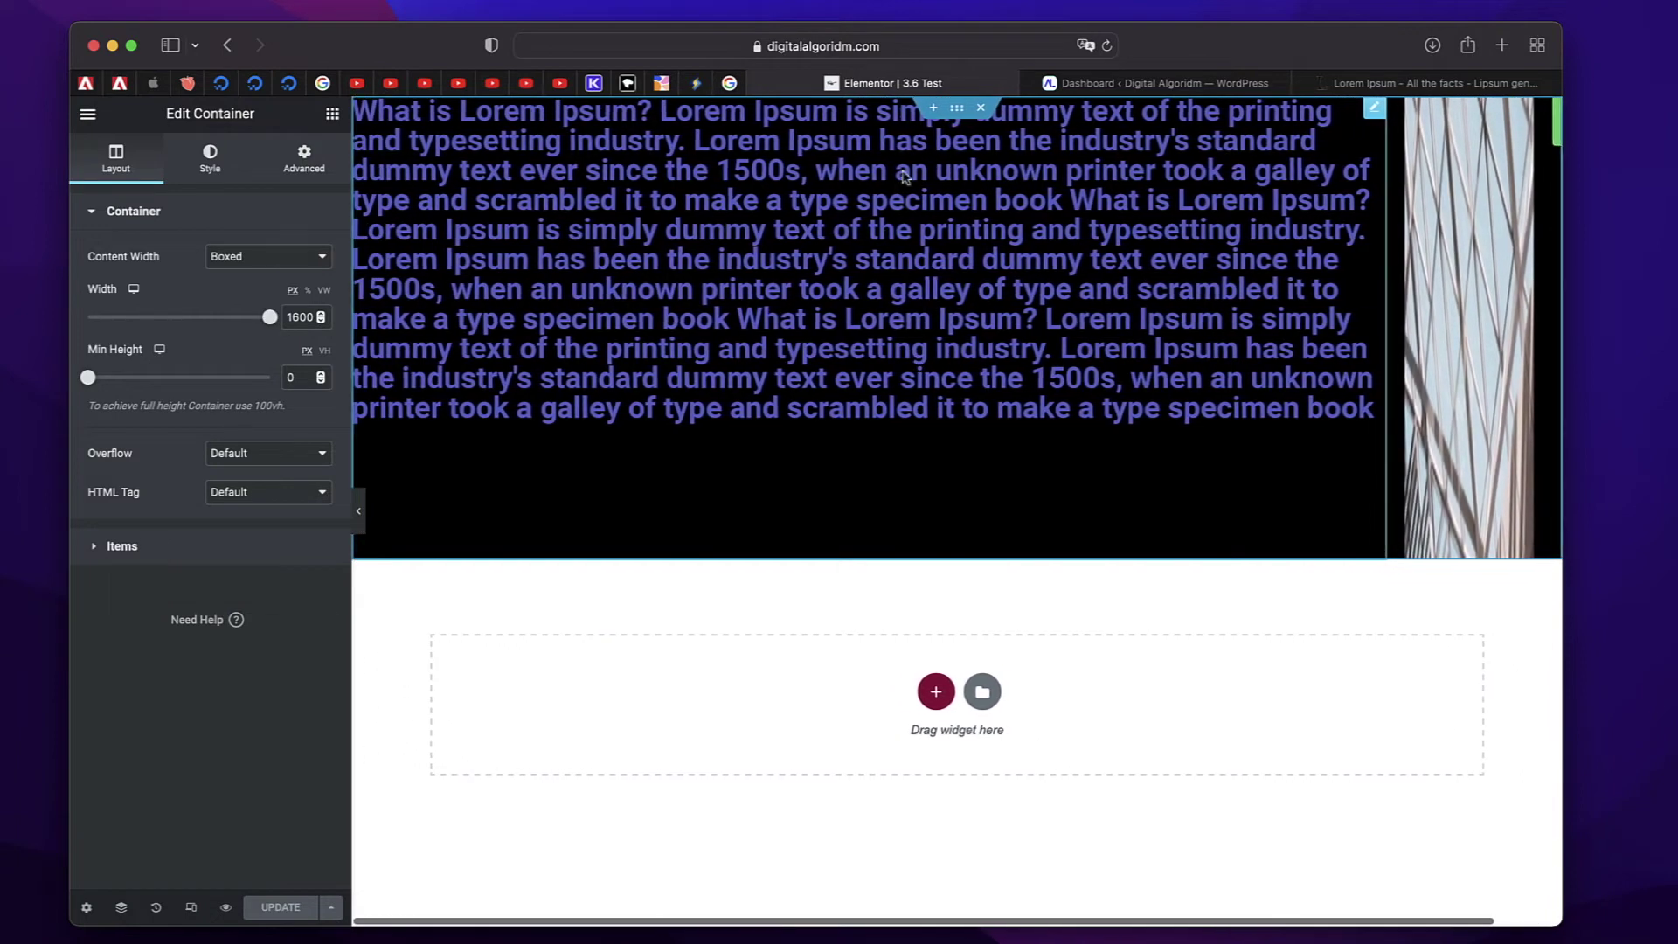
pyautogui.click(205, 560)
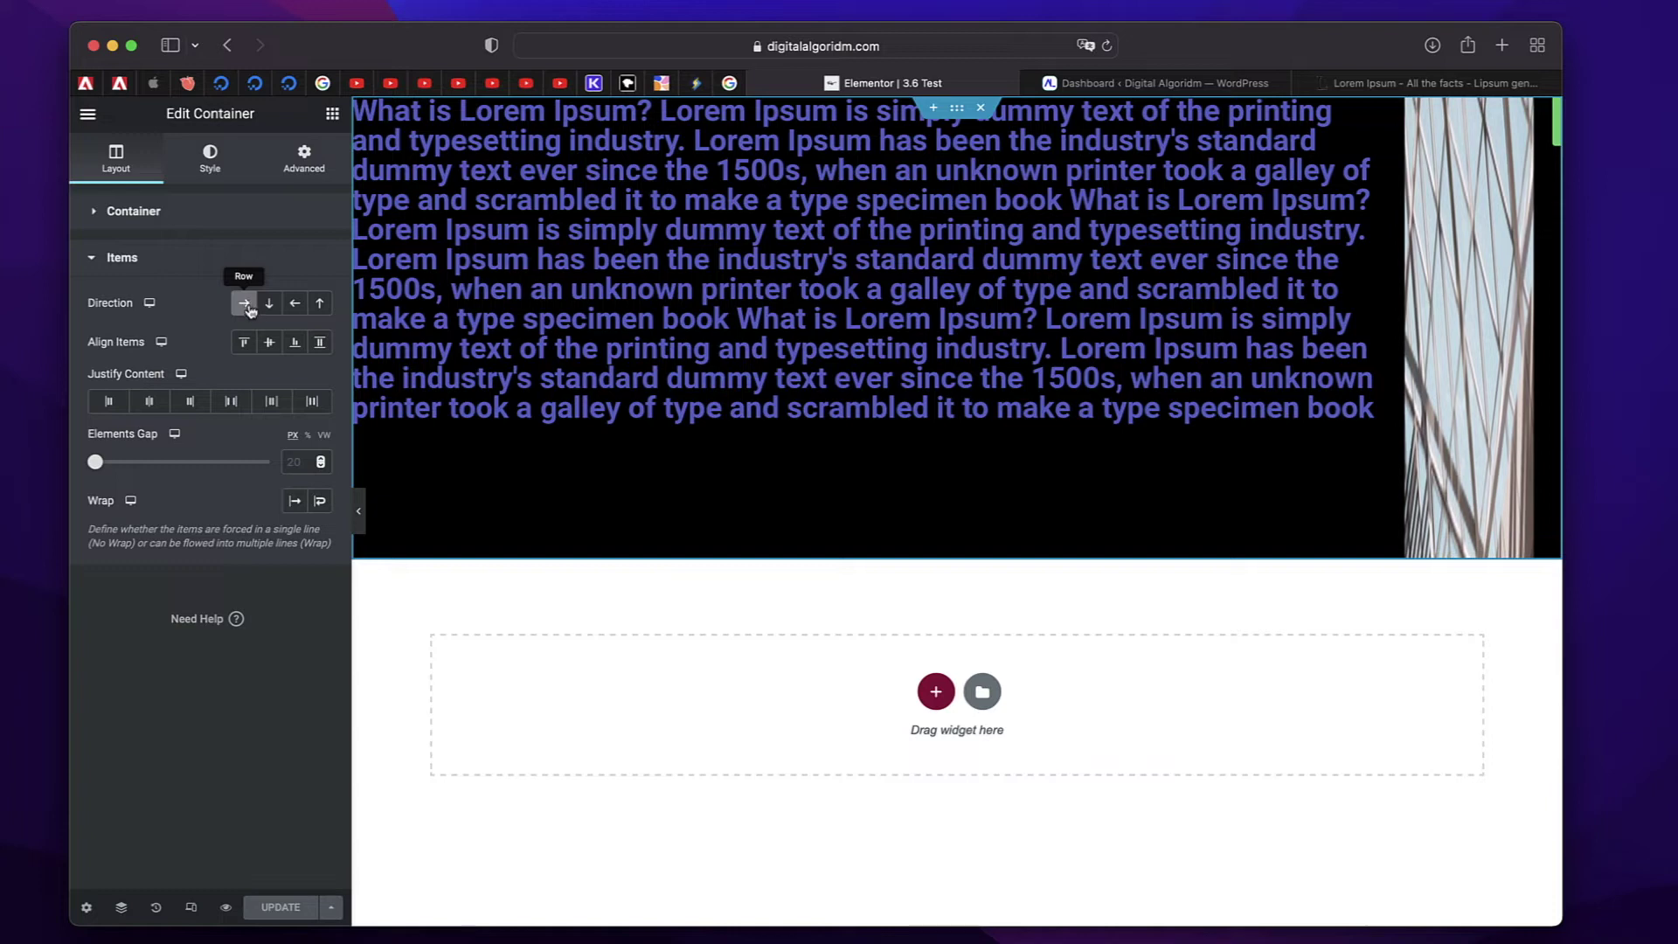
pyautogui.hscroll(2, 1352, 242)
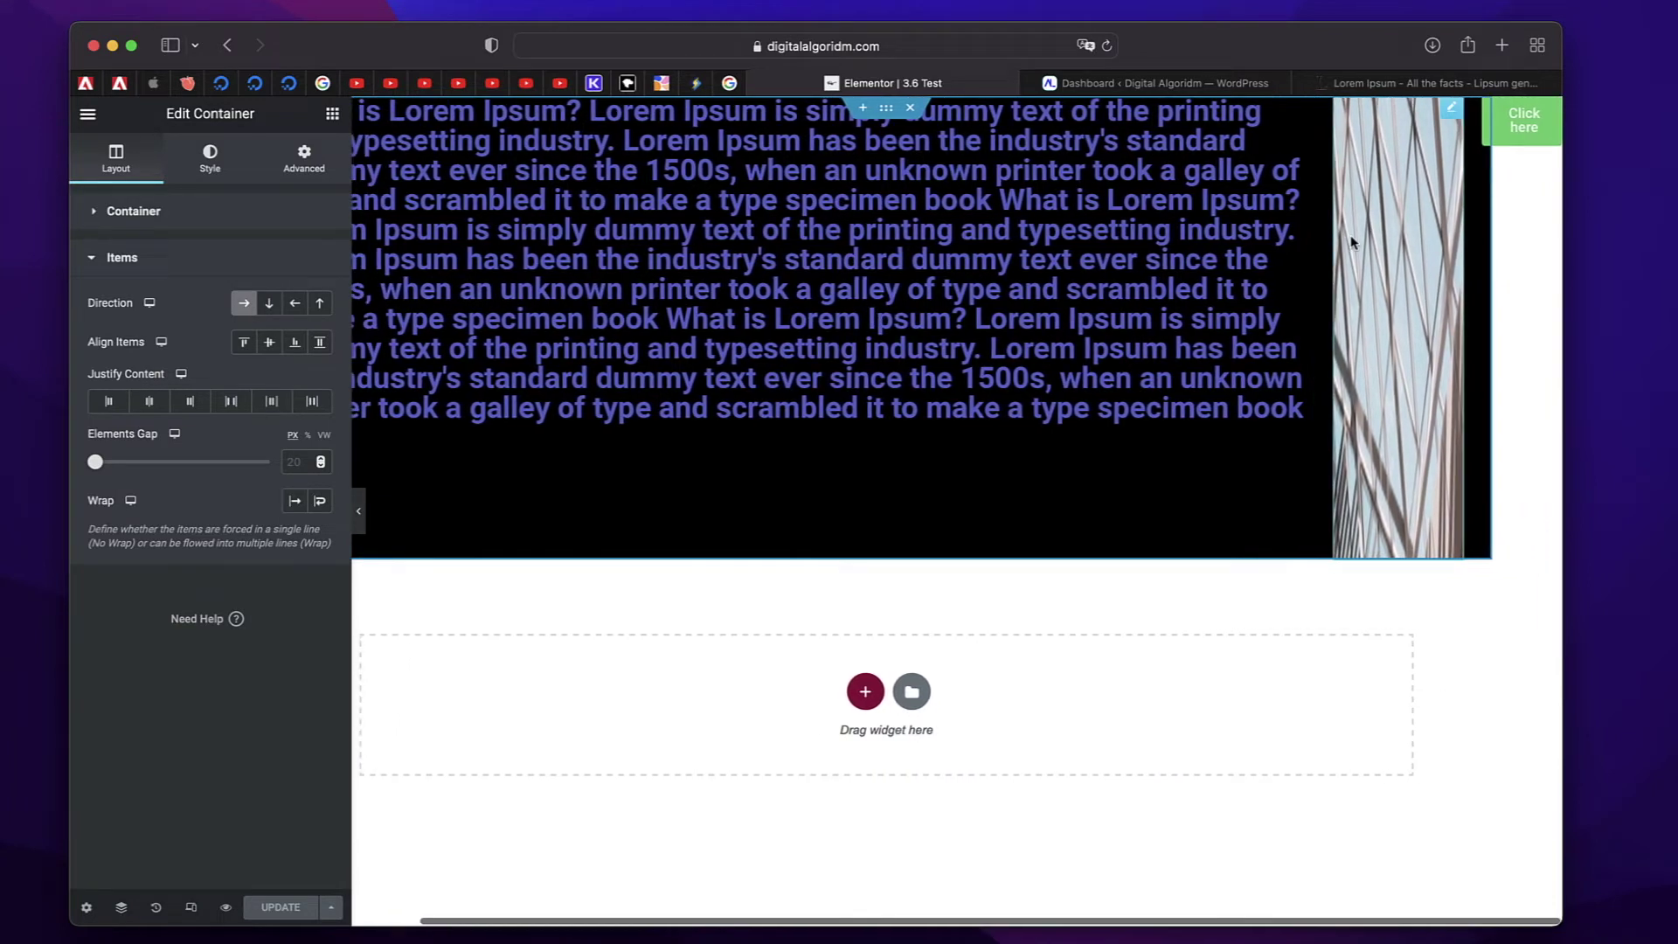
pyautogui.hscroll(-2, 1040, 155)
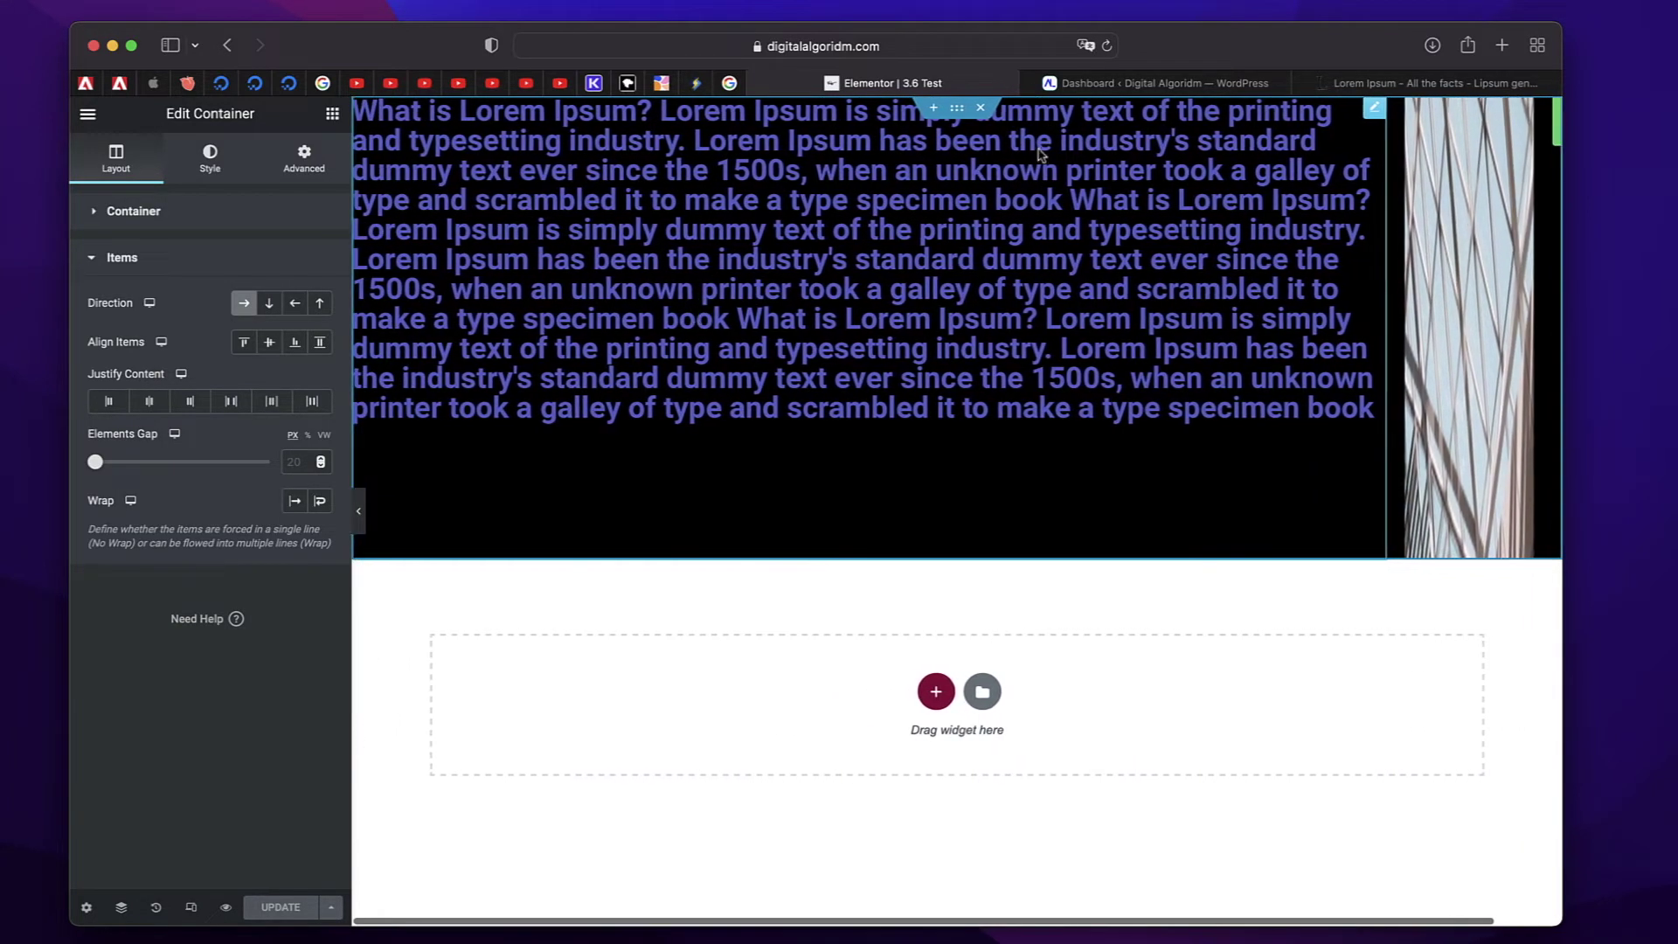
# Toggle Wrap so the image drops below, then turn it off to keep the image beside the text
pyautogui.click(321, 502)
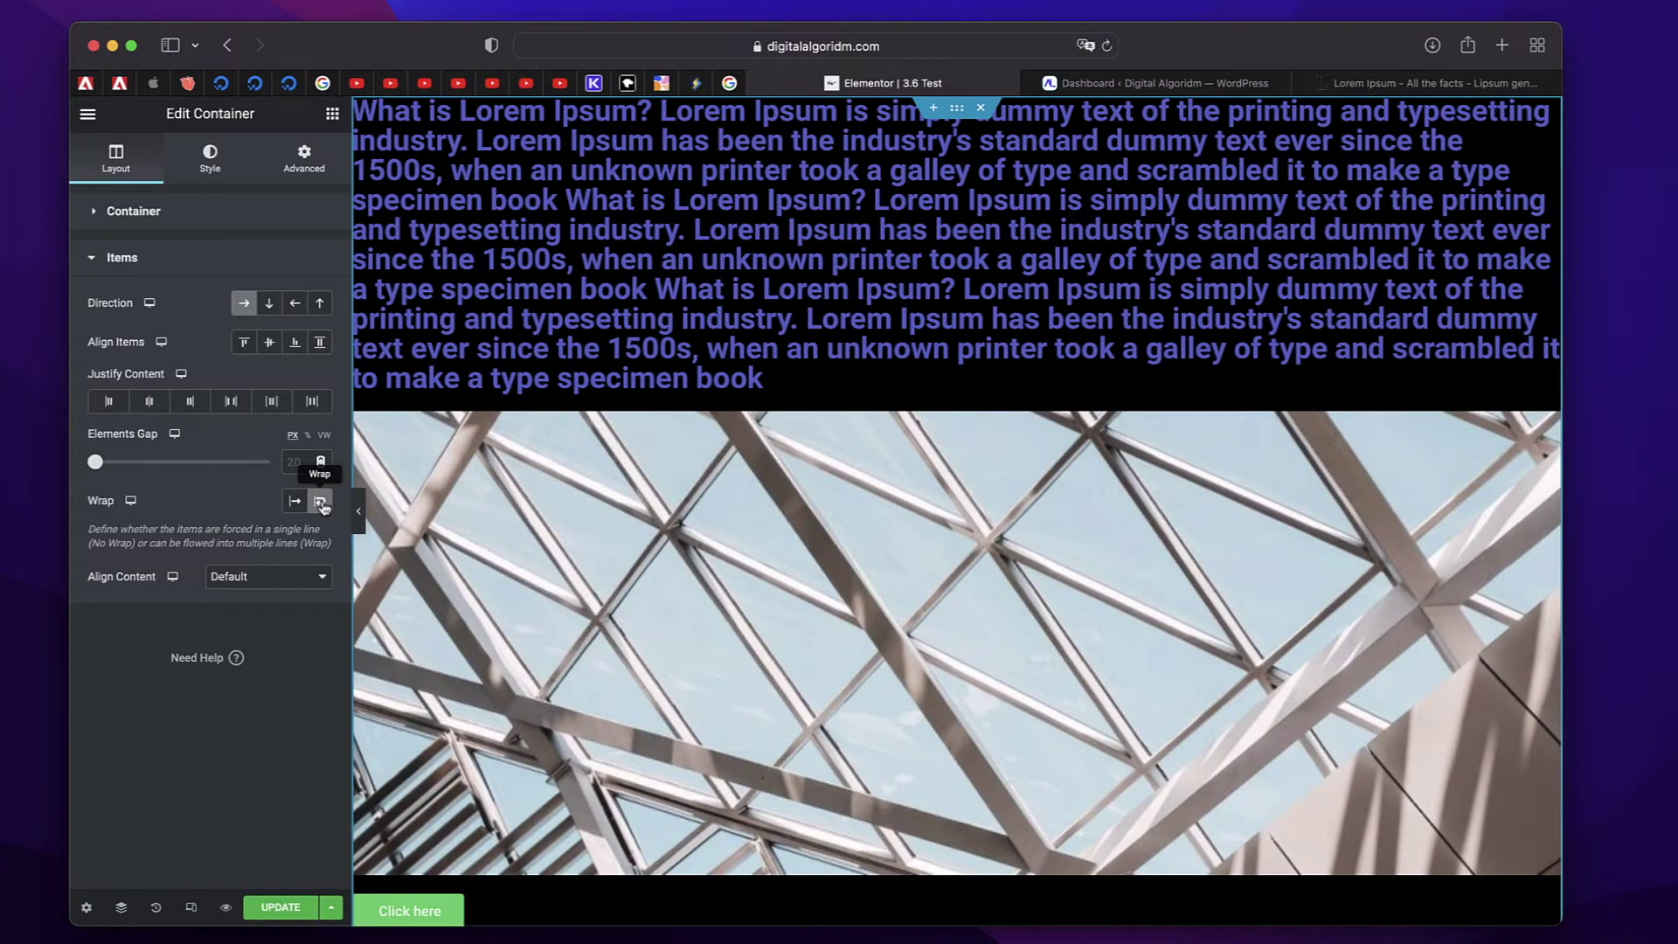
pyautogui.click(321, 503)
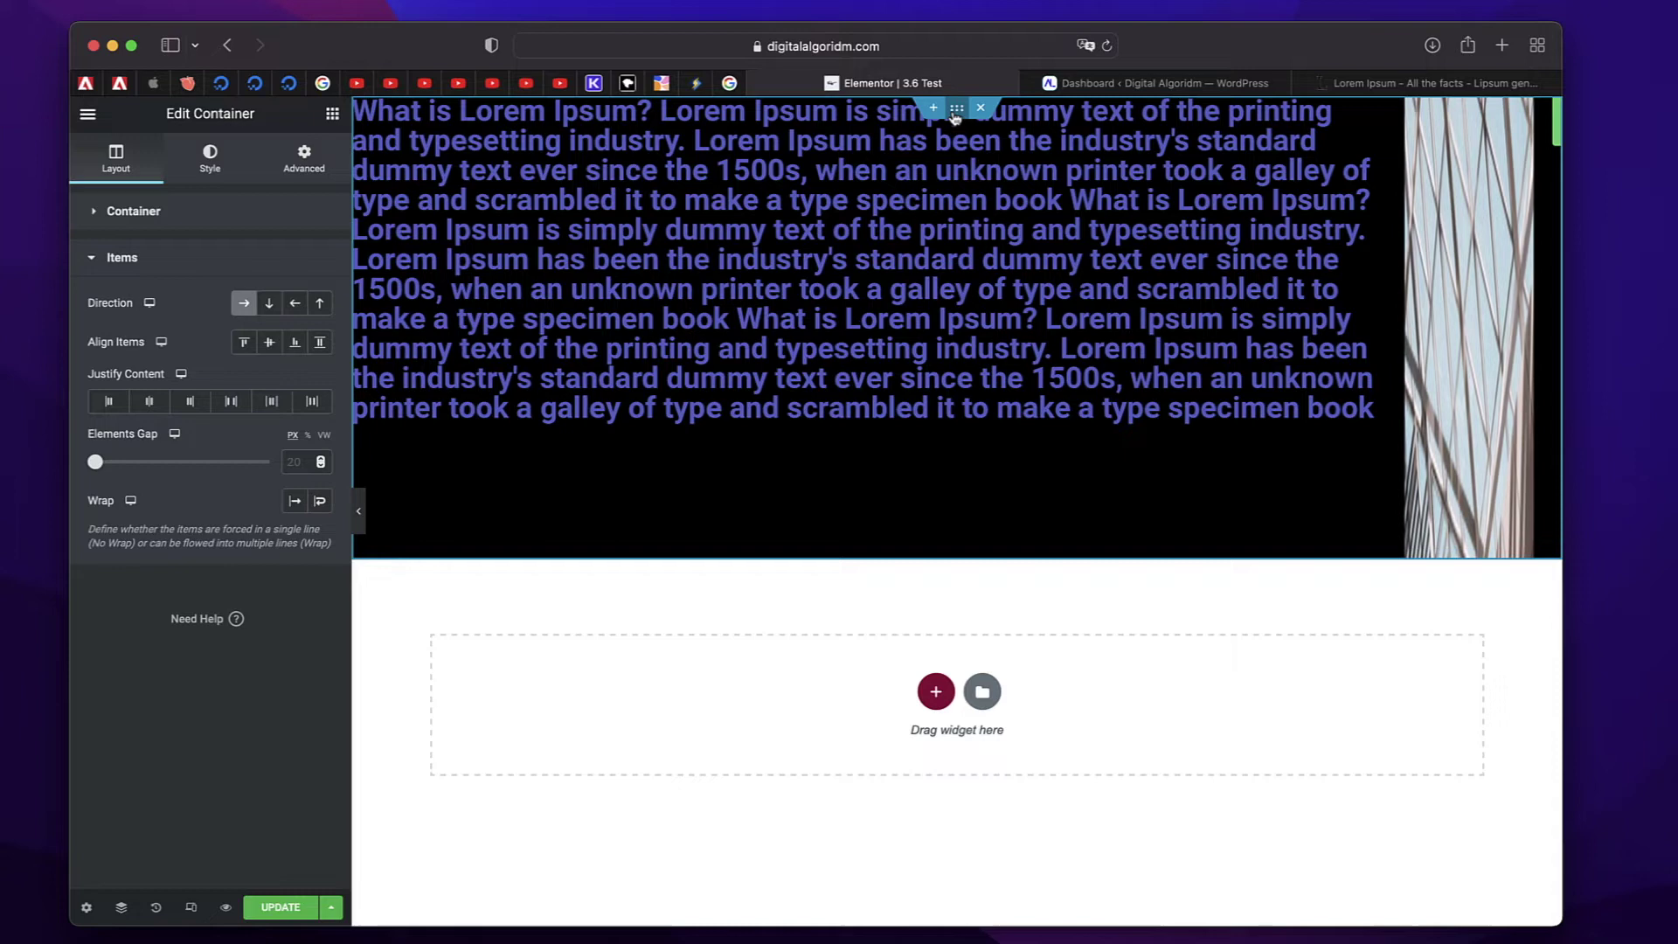
pyautogui.hscroll(2, 1443, 149)
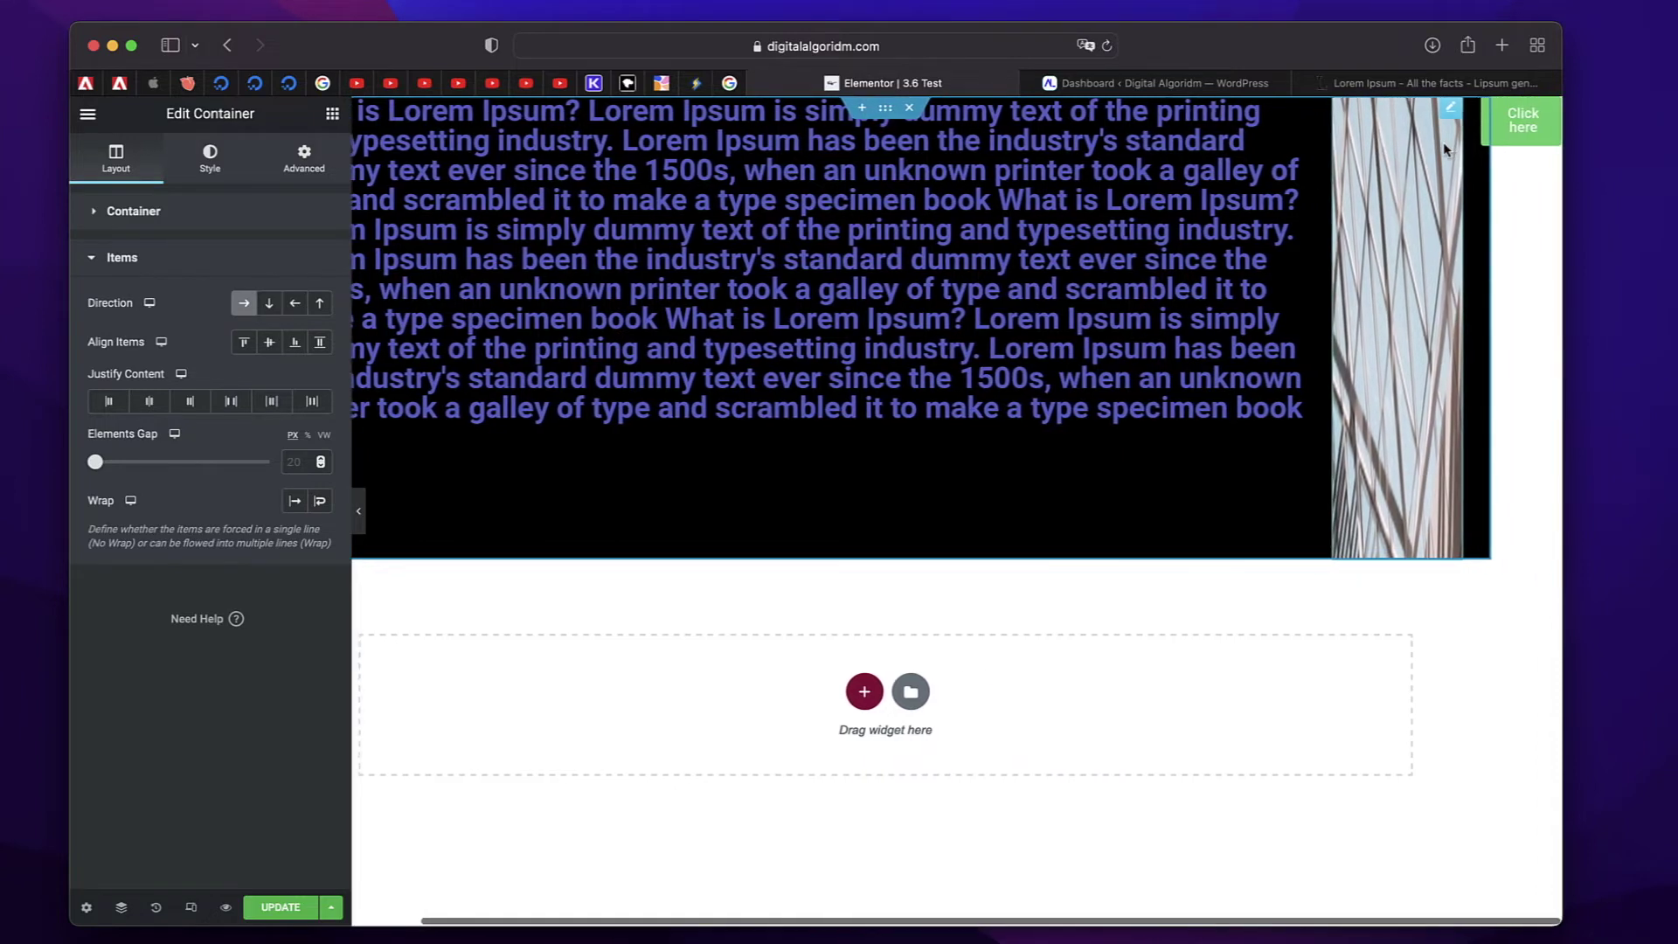
pyautogui.hscroll(-2, 1355, 219)
pyautogui.hscroll(2, 1281, 258)
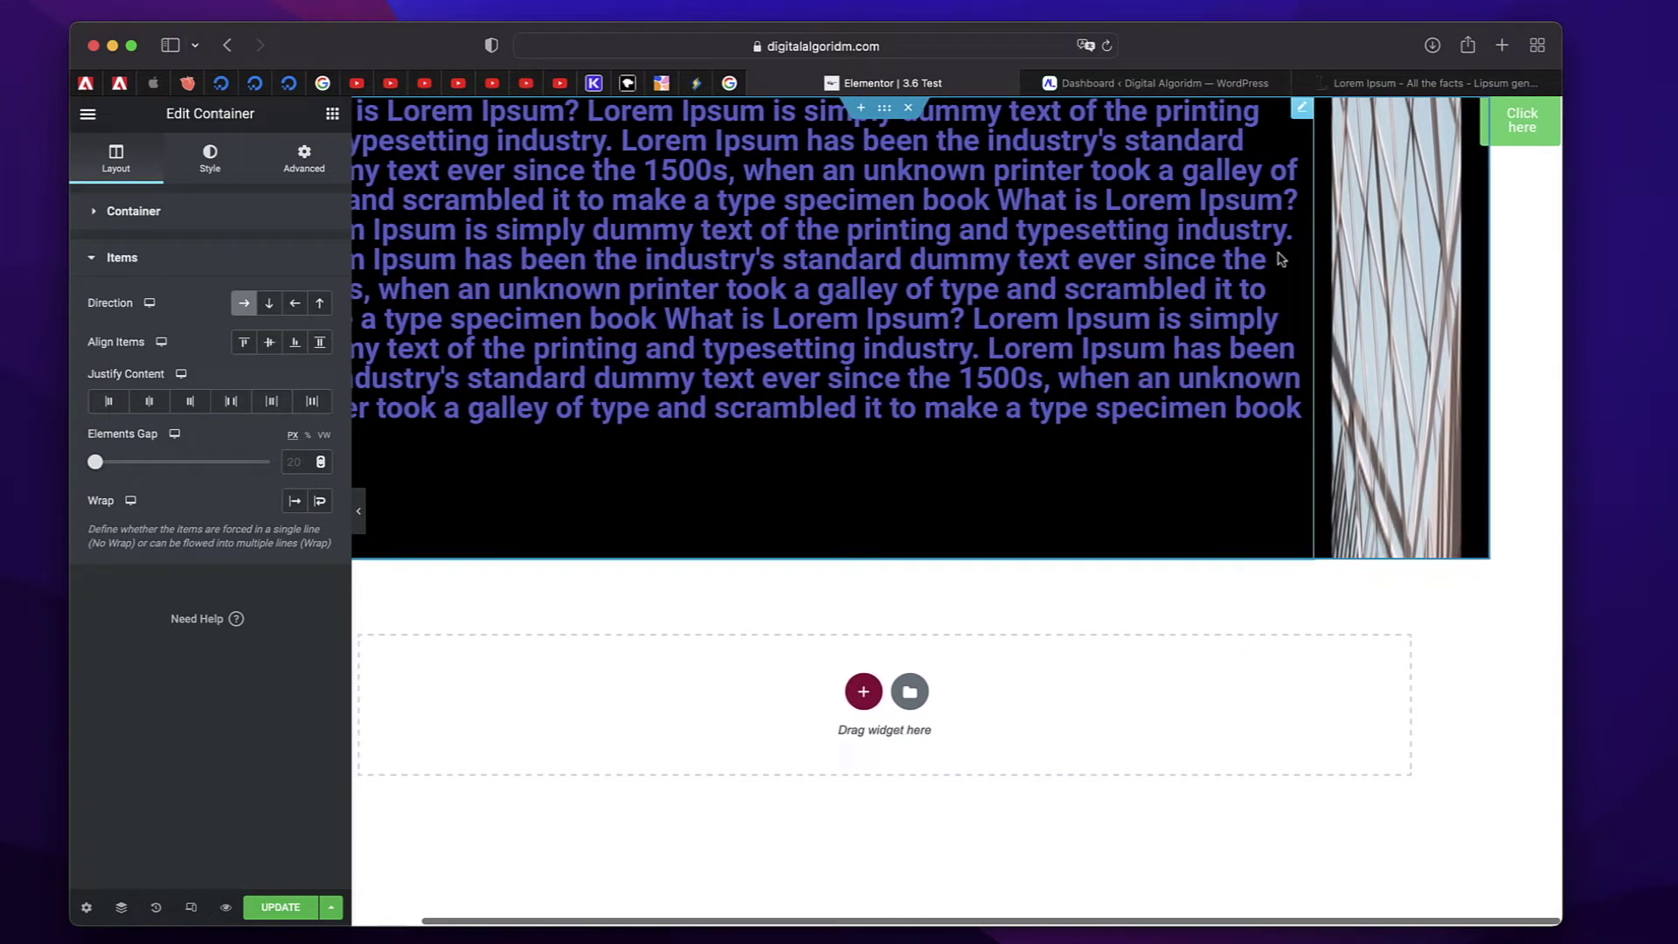
pyautogui.hscroll(-1, 1280, 258)
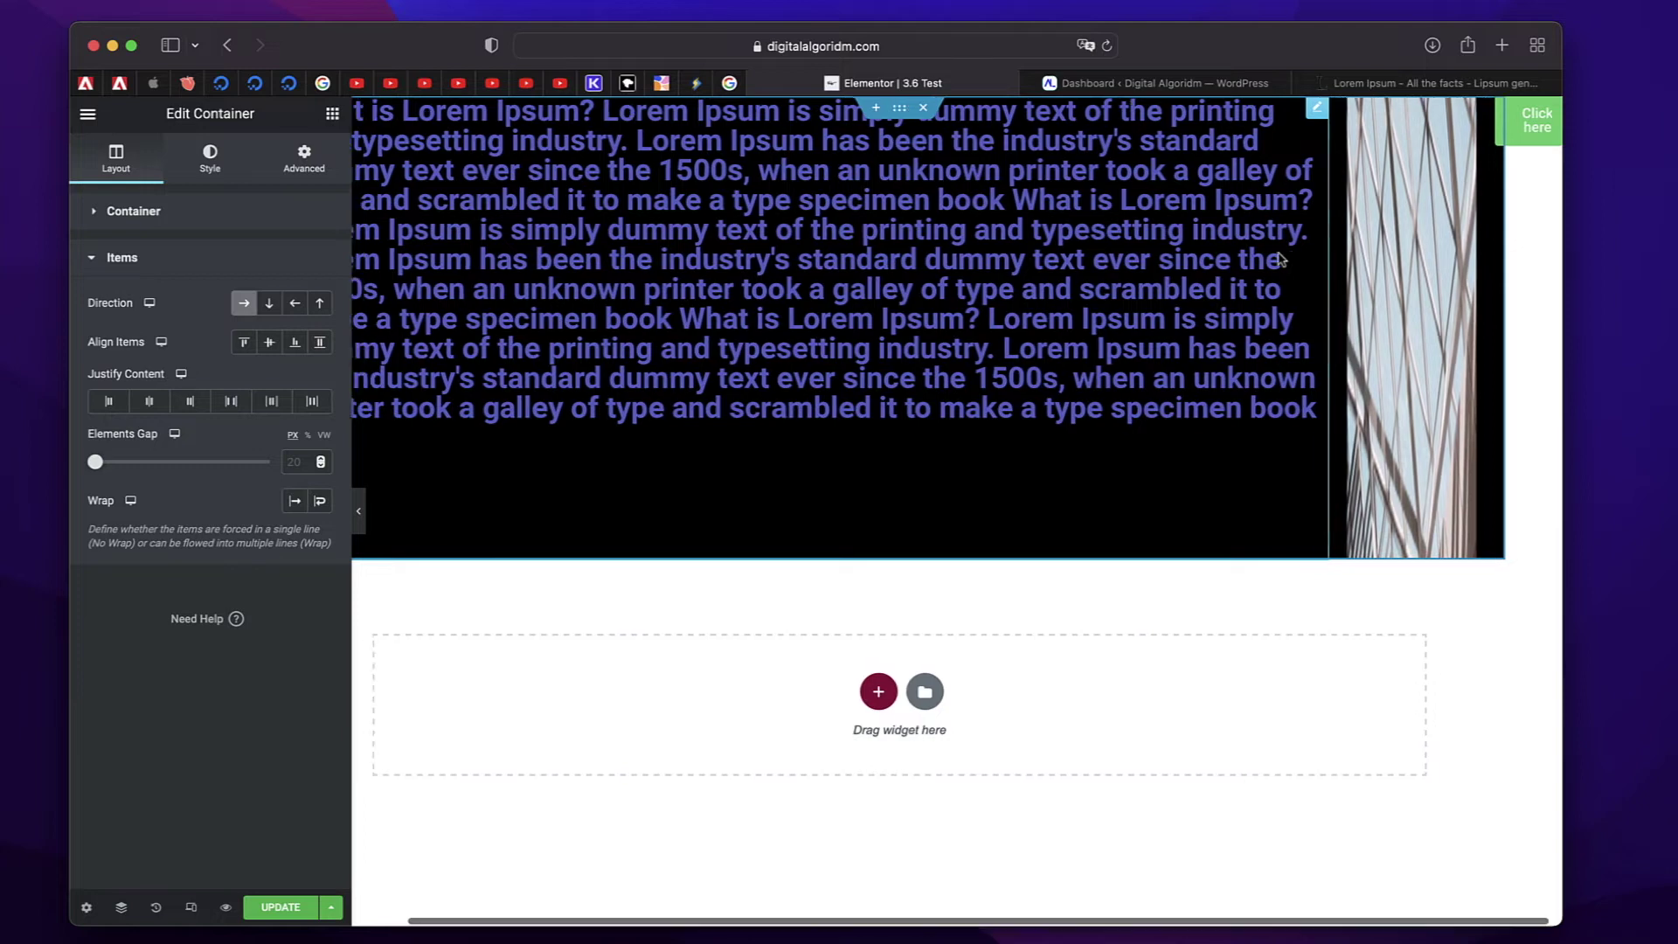
pyautogui.hscroll(-3, 1280, 259)
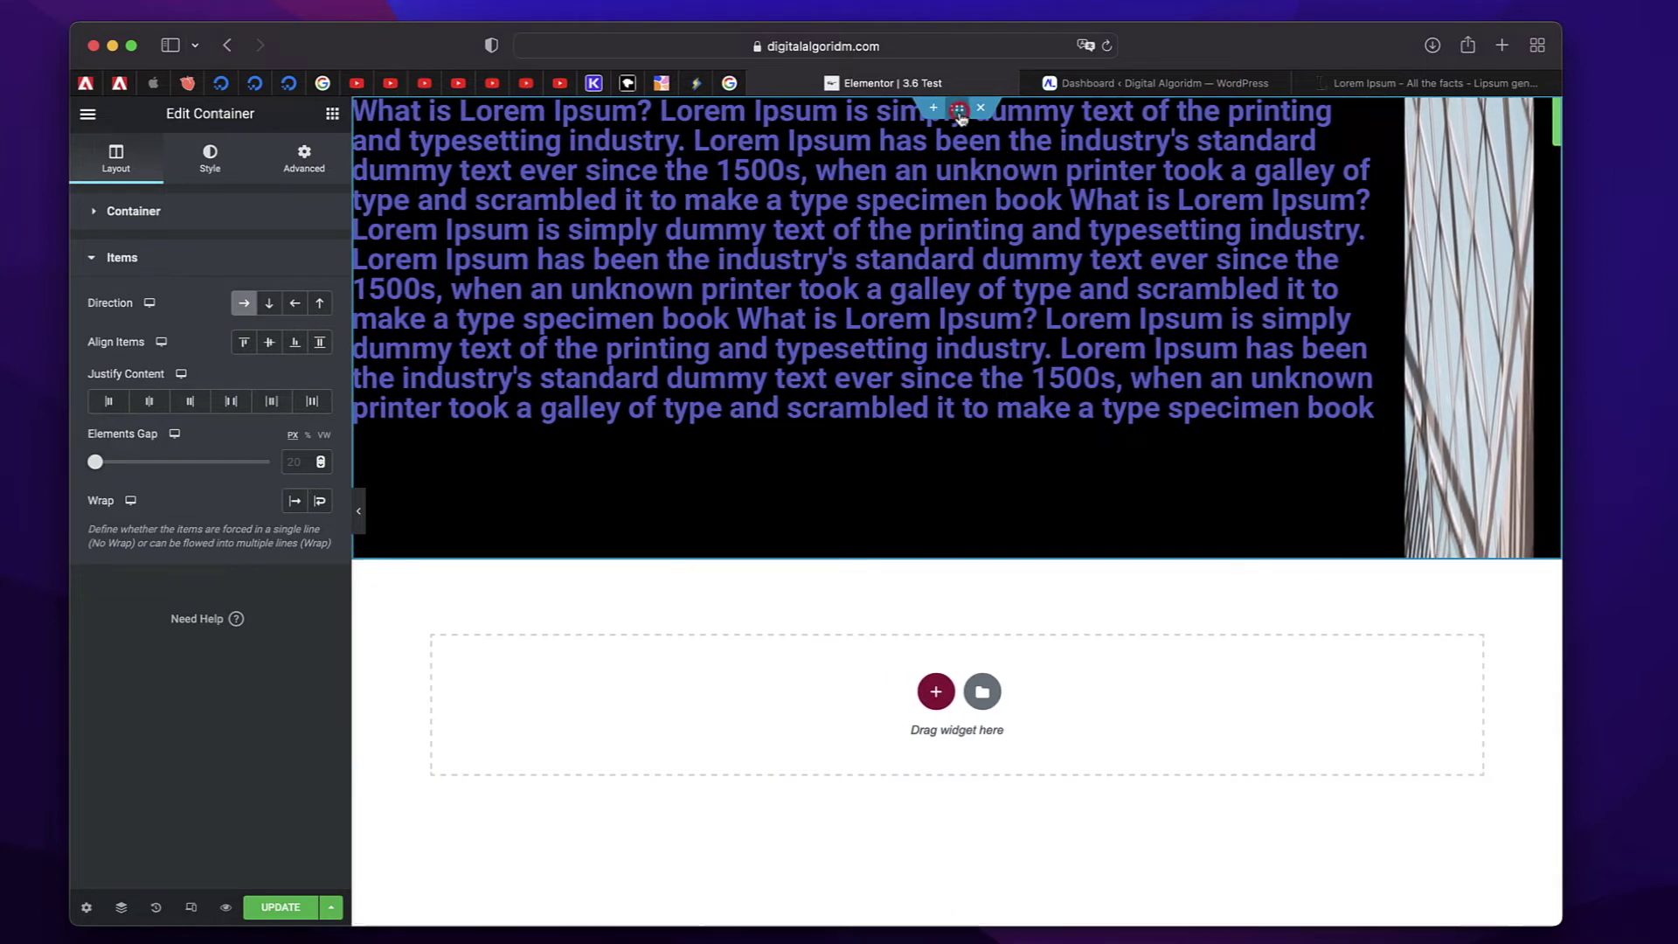
# Collapse Items, set the container's Overflow to Hidden, and reopen the Items section
pyautogui.click(135, 263)
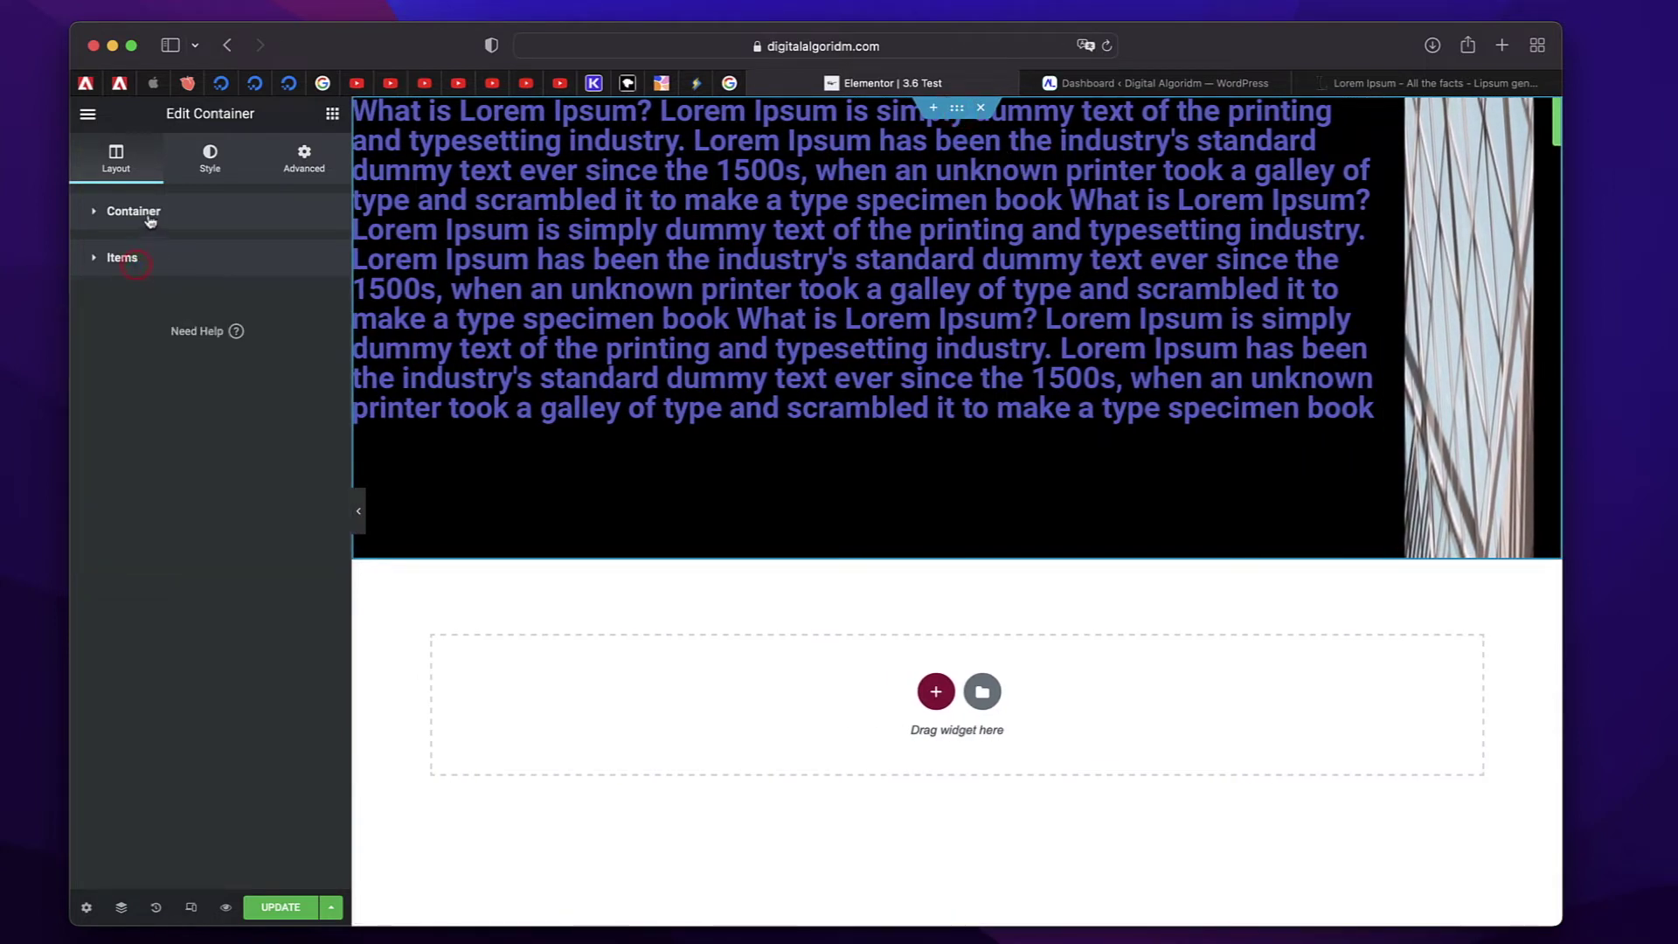
pyautogui.click(148, 215)
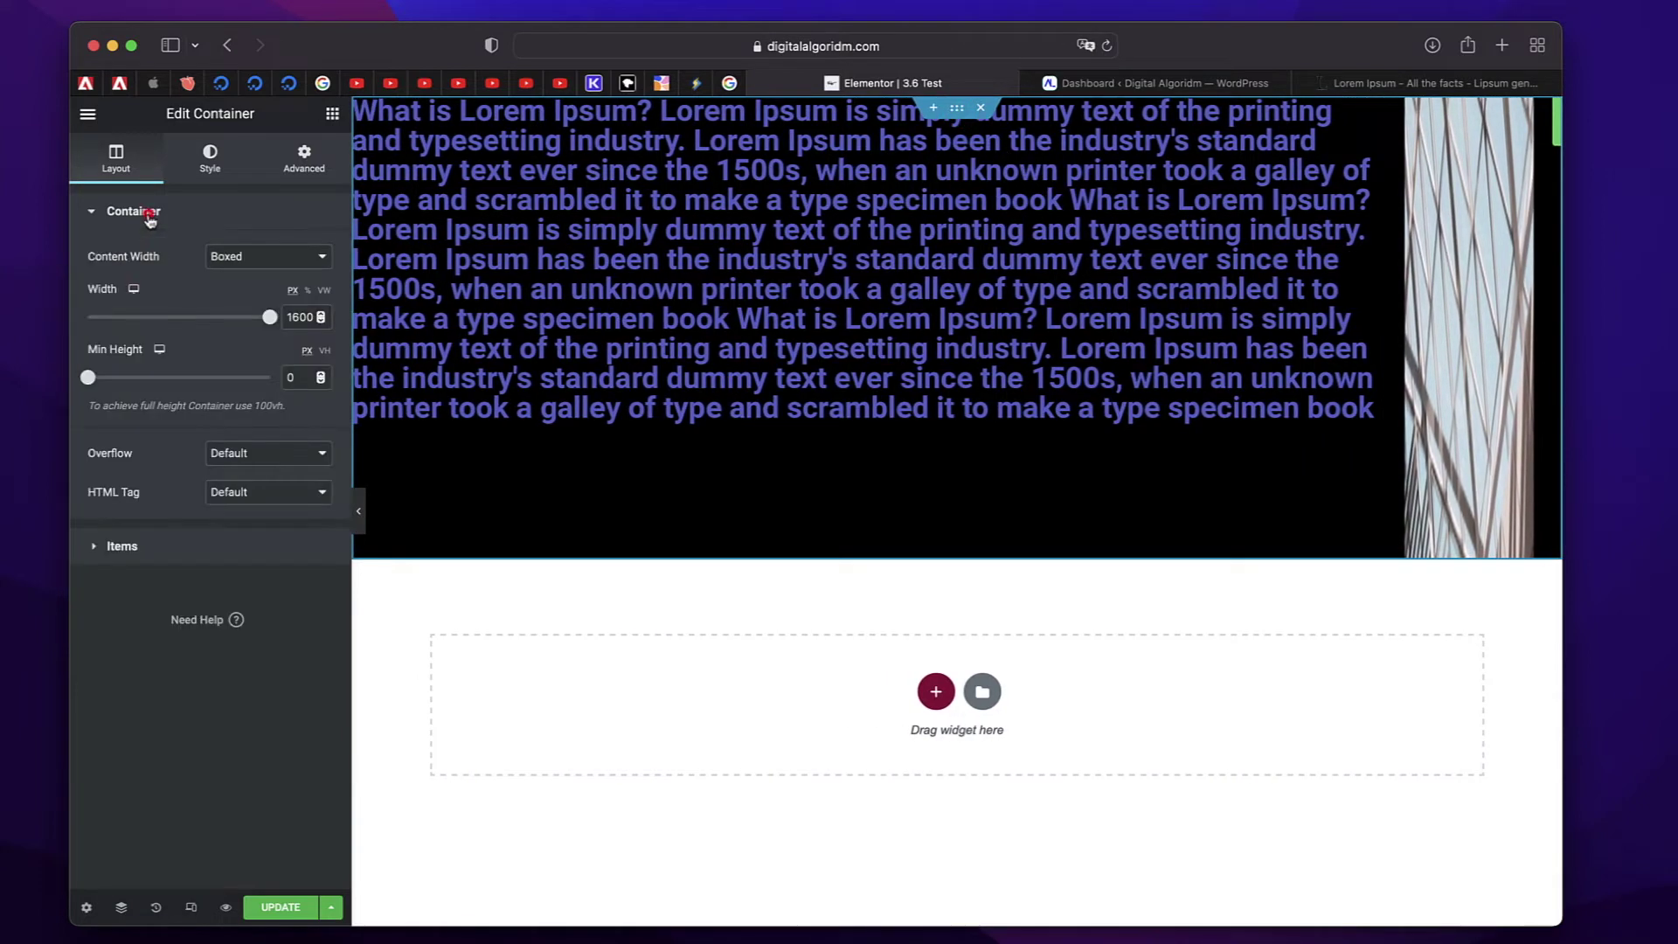
pyautogui.click(254, 457)
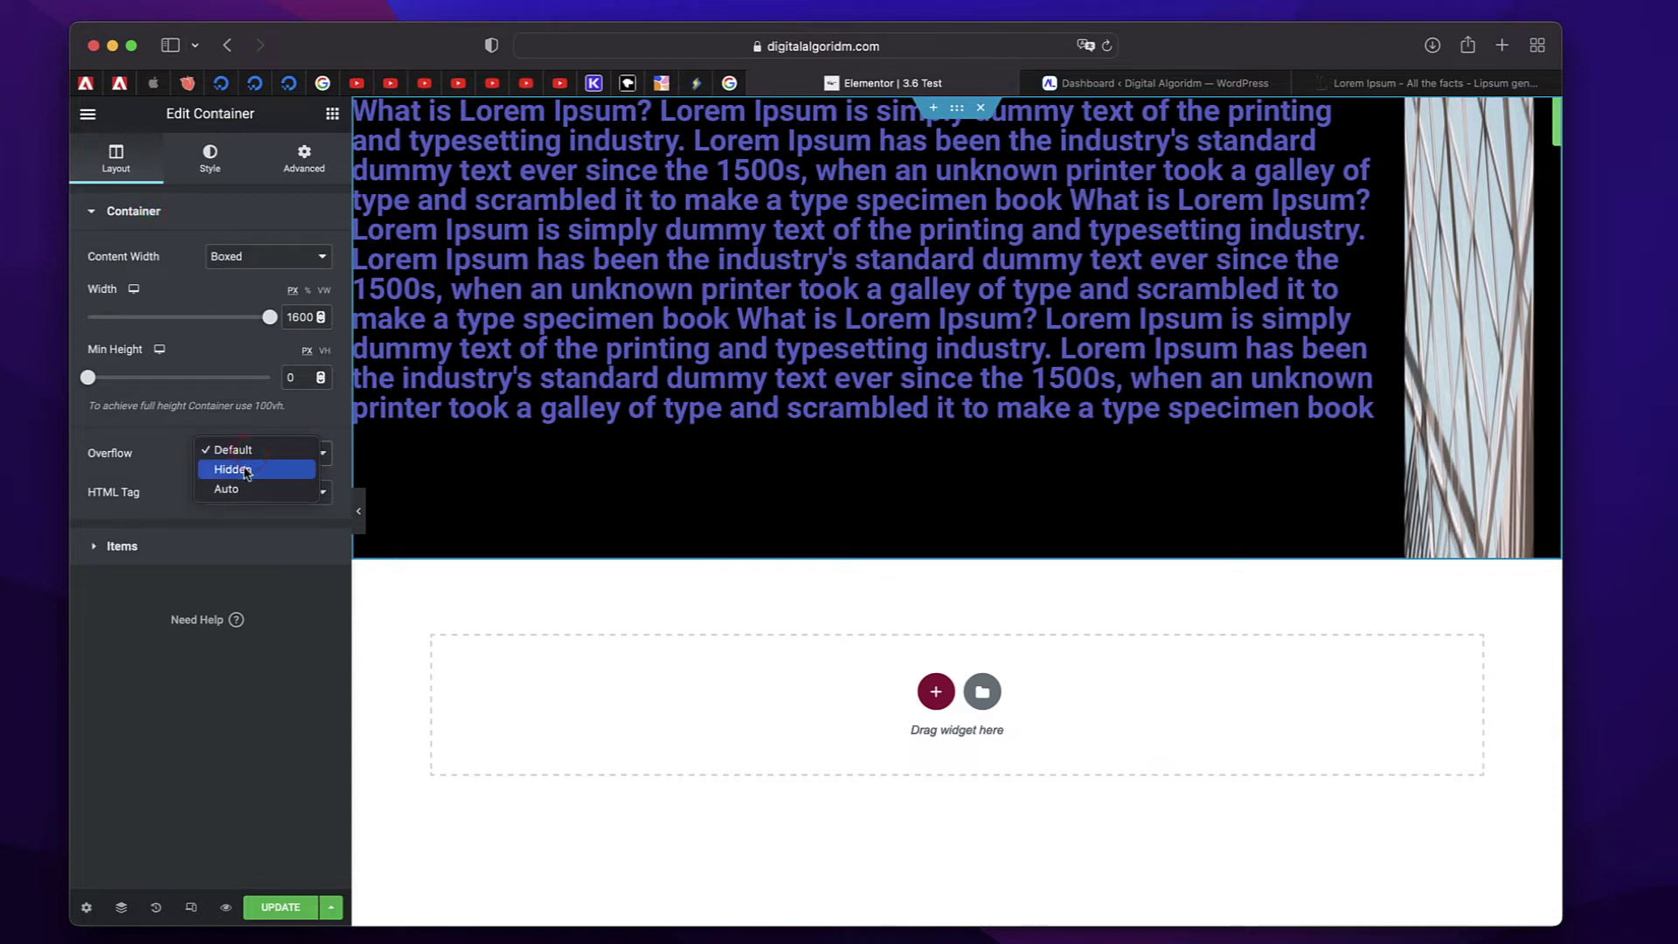
pyautogui.click(246, 470)
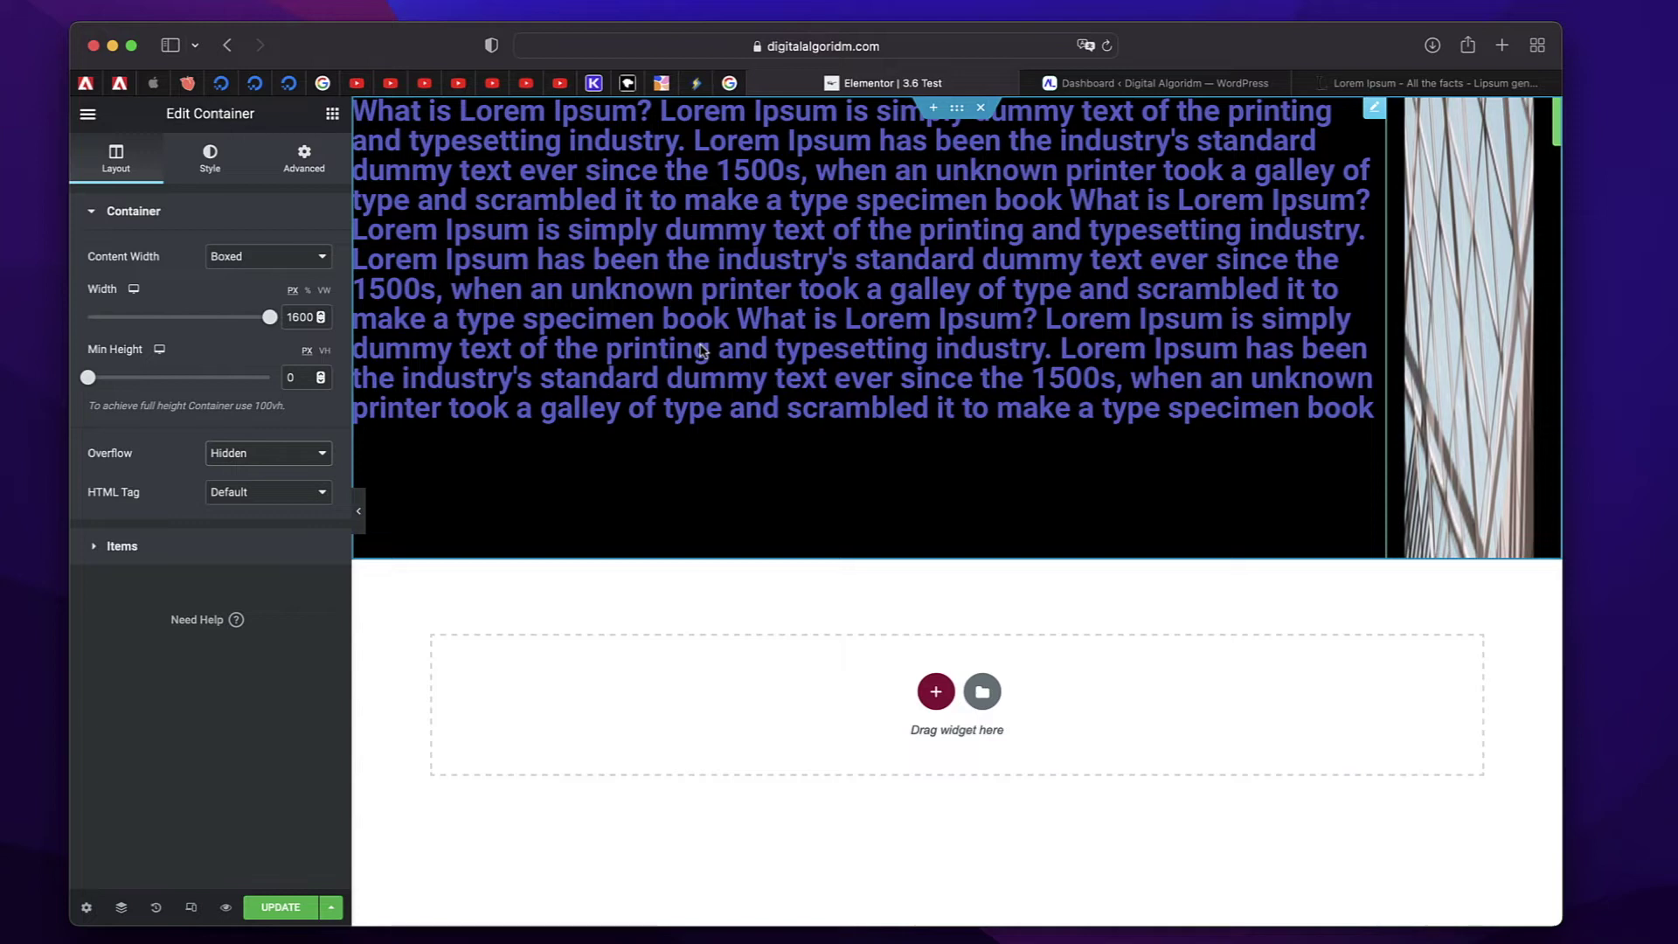
pyautogui.click(175, 540)
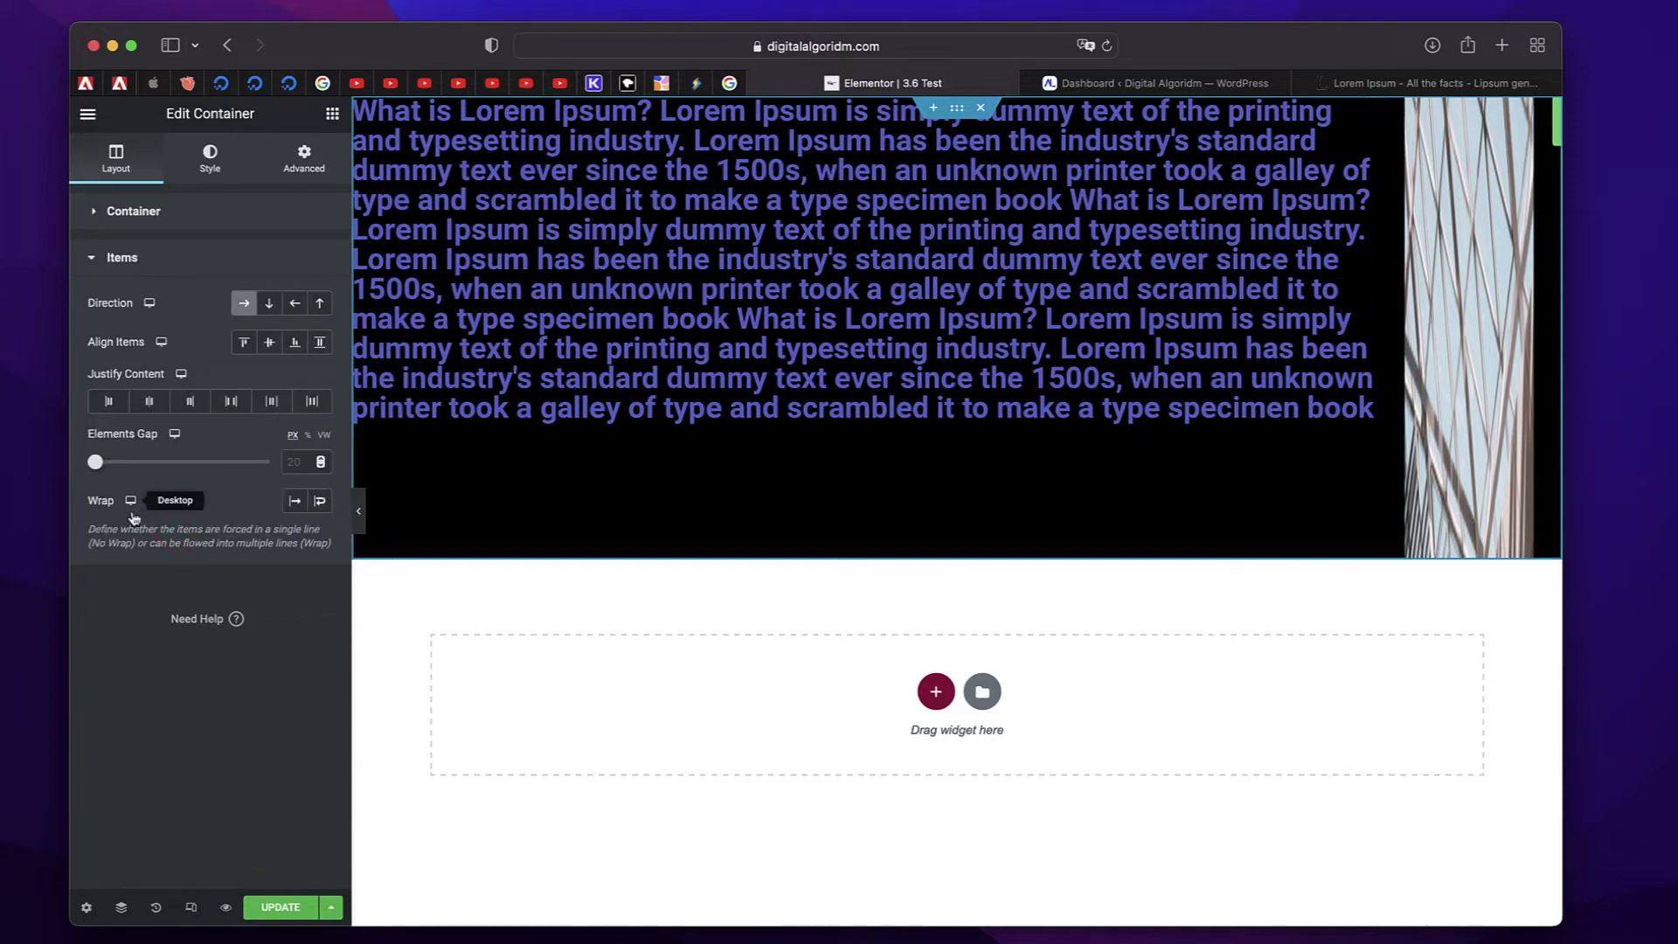
# Try an Elements Gap of 20, clear it, then save the page with UPDATE
pyautogui.click(288, 472)
pyautogui.write('20')
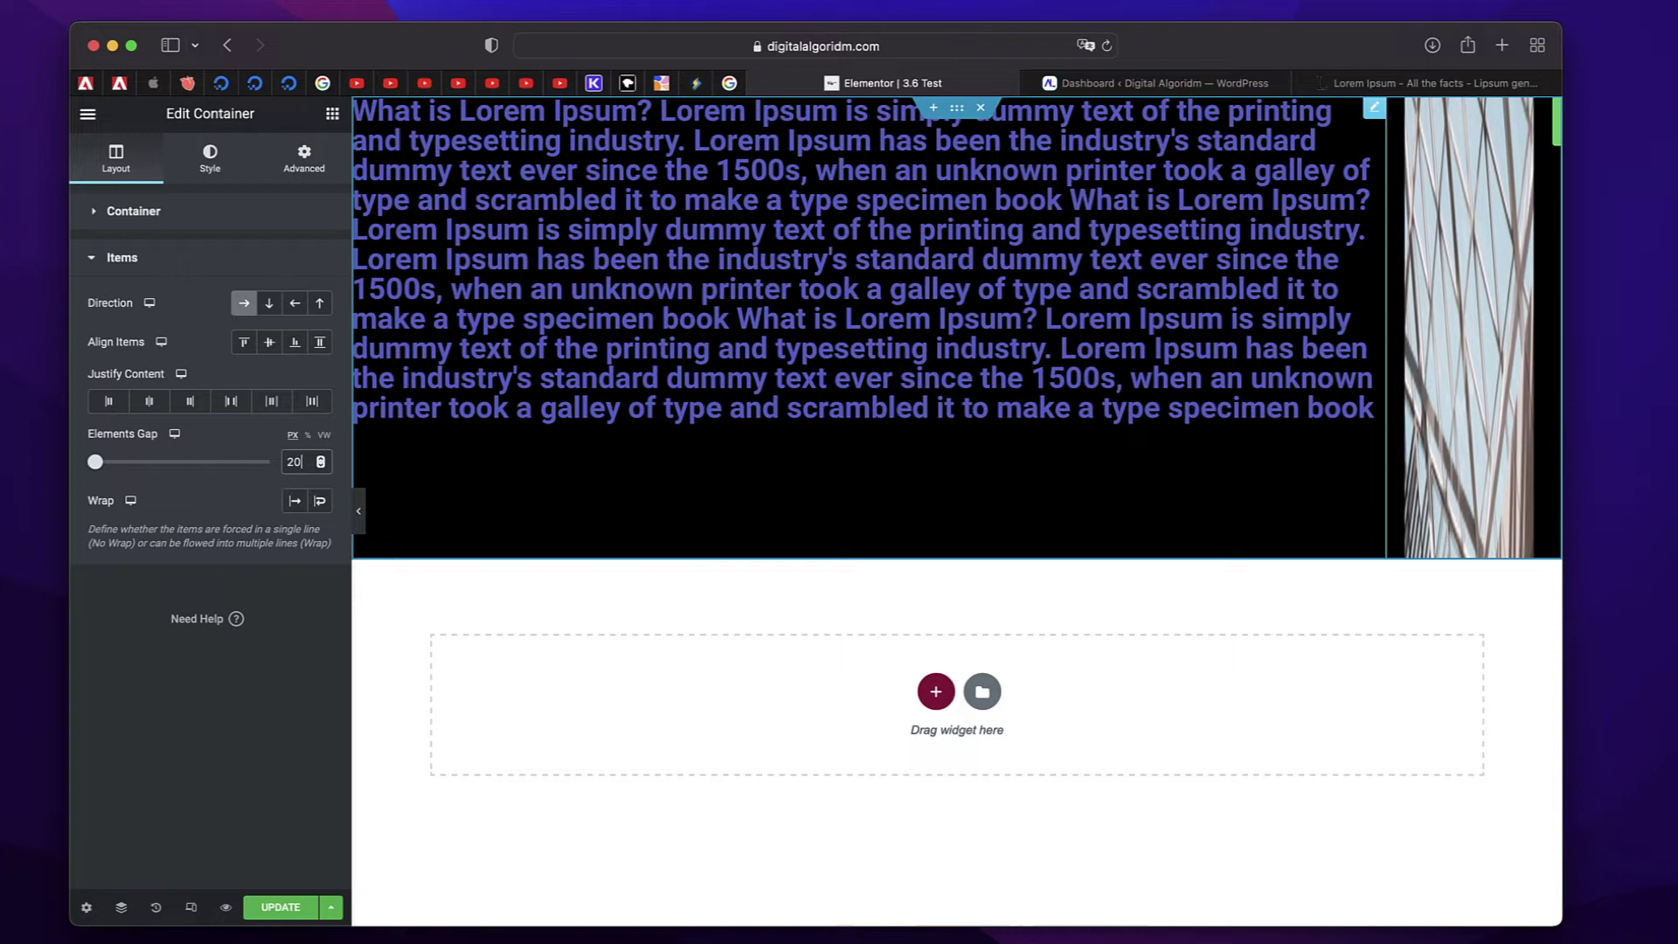
pyautogui.press('BackSpace')
pyautogui.press('BackSpace')
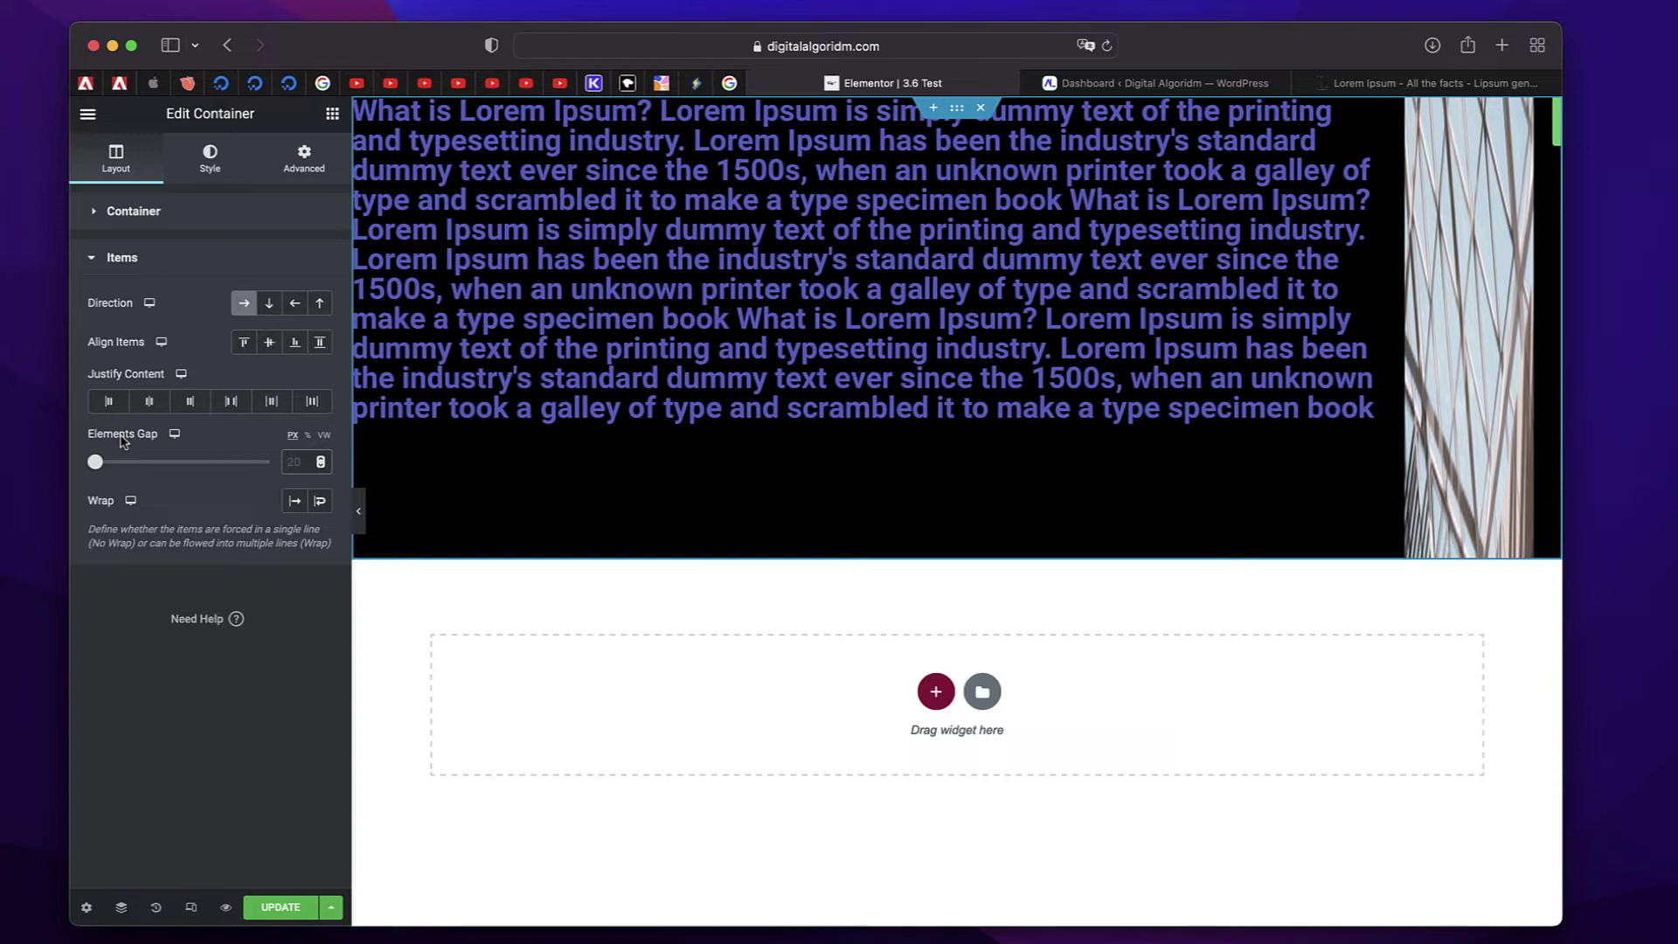
pyautogui.click(281, 907)
pyautogui.click(304, 157)
pyautogui.scroll(-3, 208, 293)
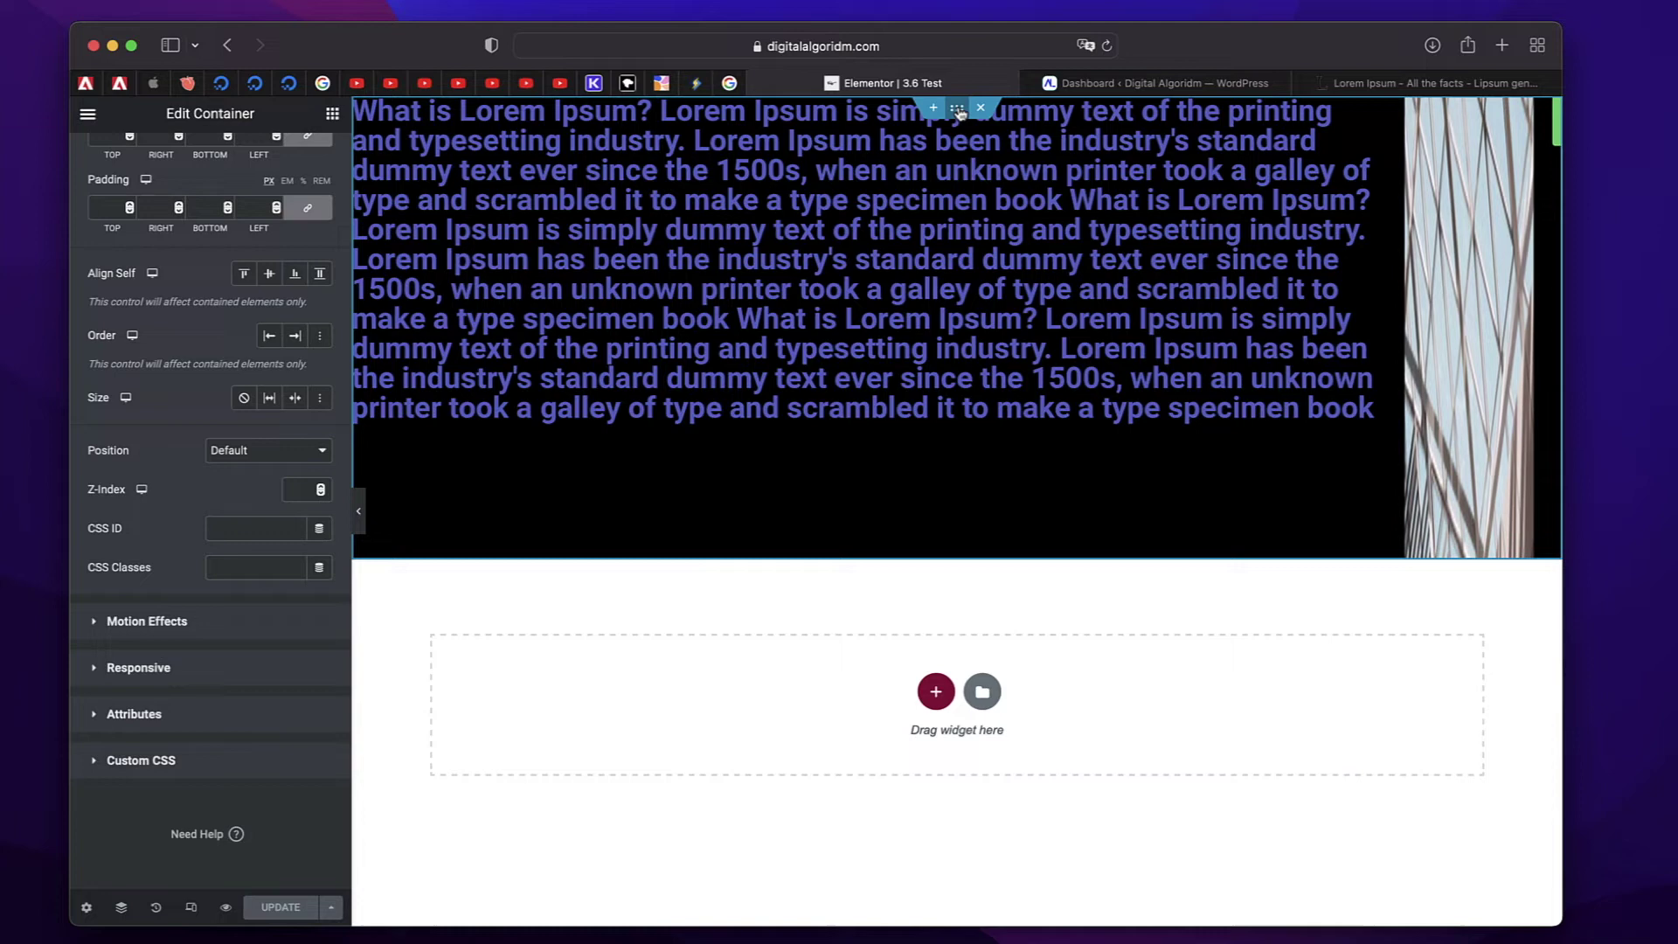
# Select the heading and set its Advanced order to End
pyautogui.click(622, 255)
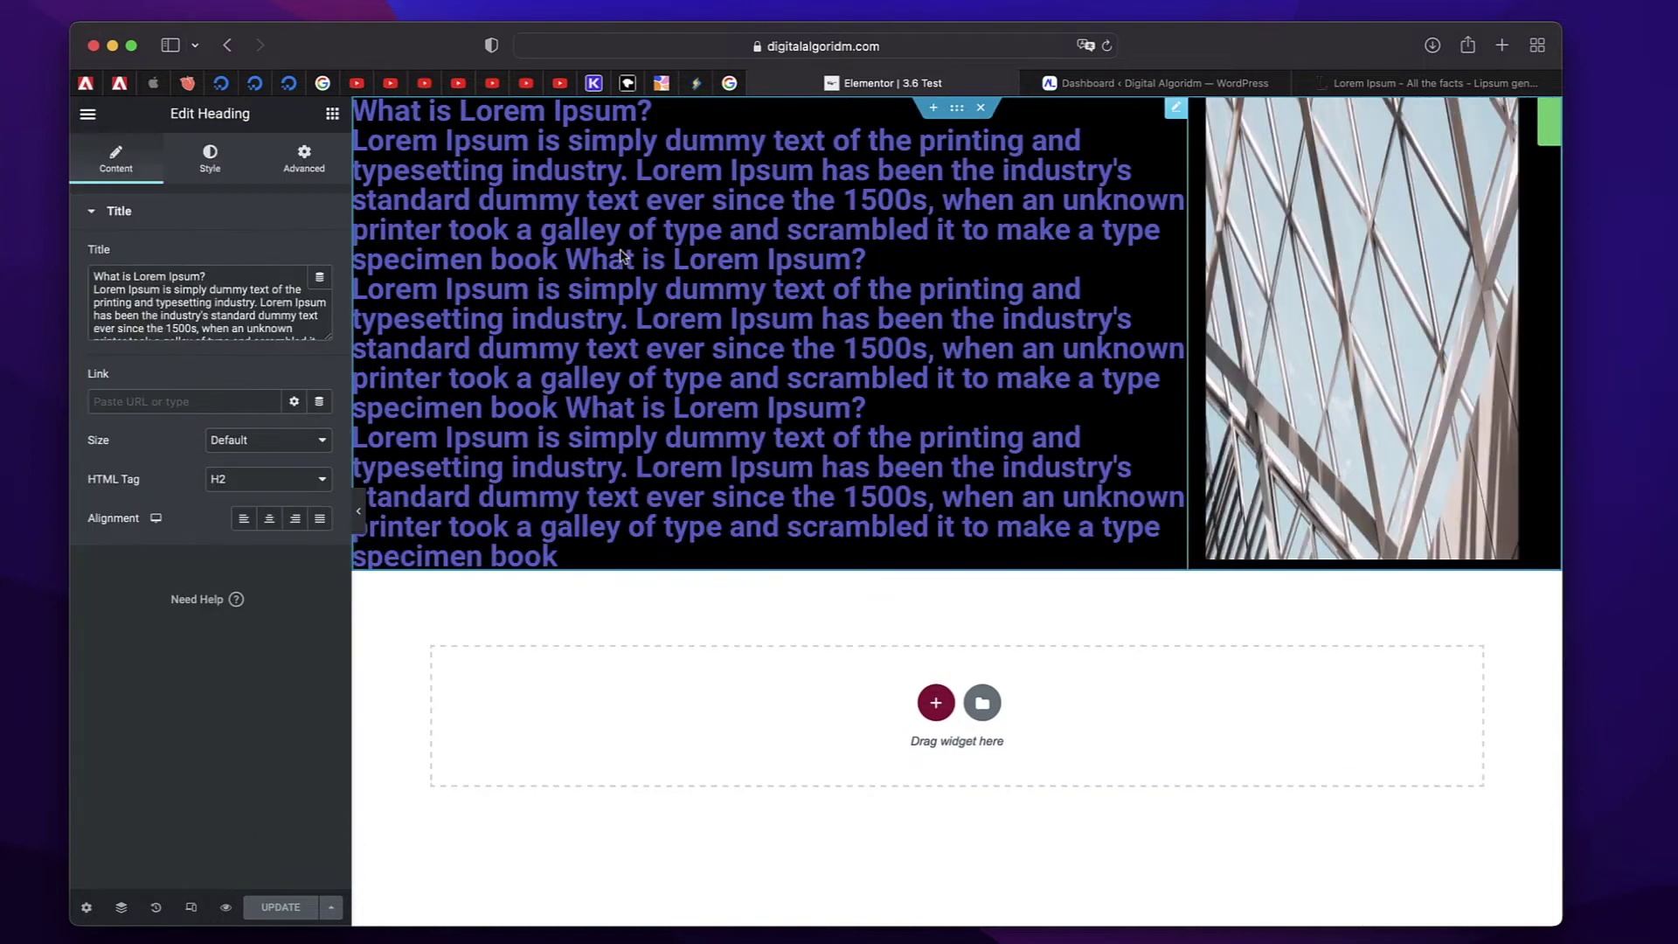
pyautogui.click(305, 161)
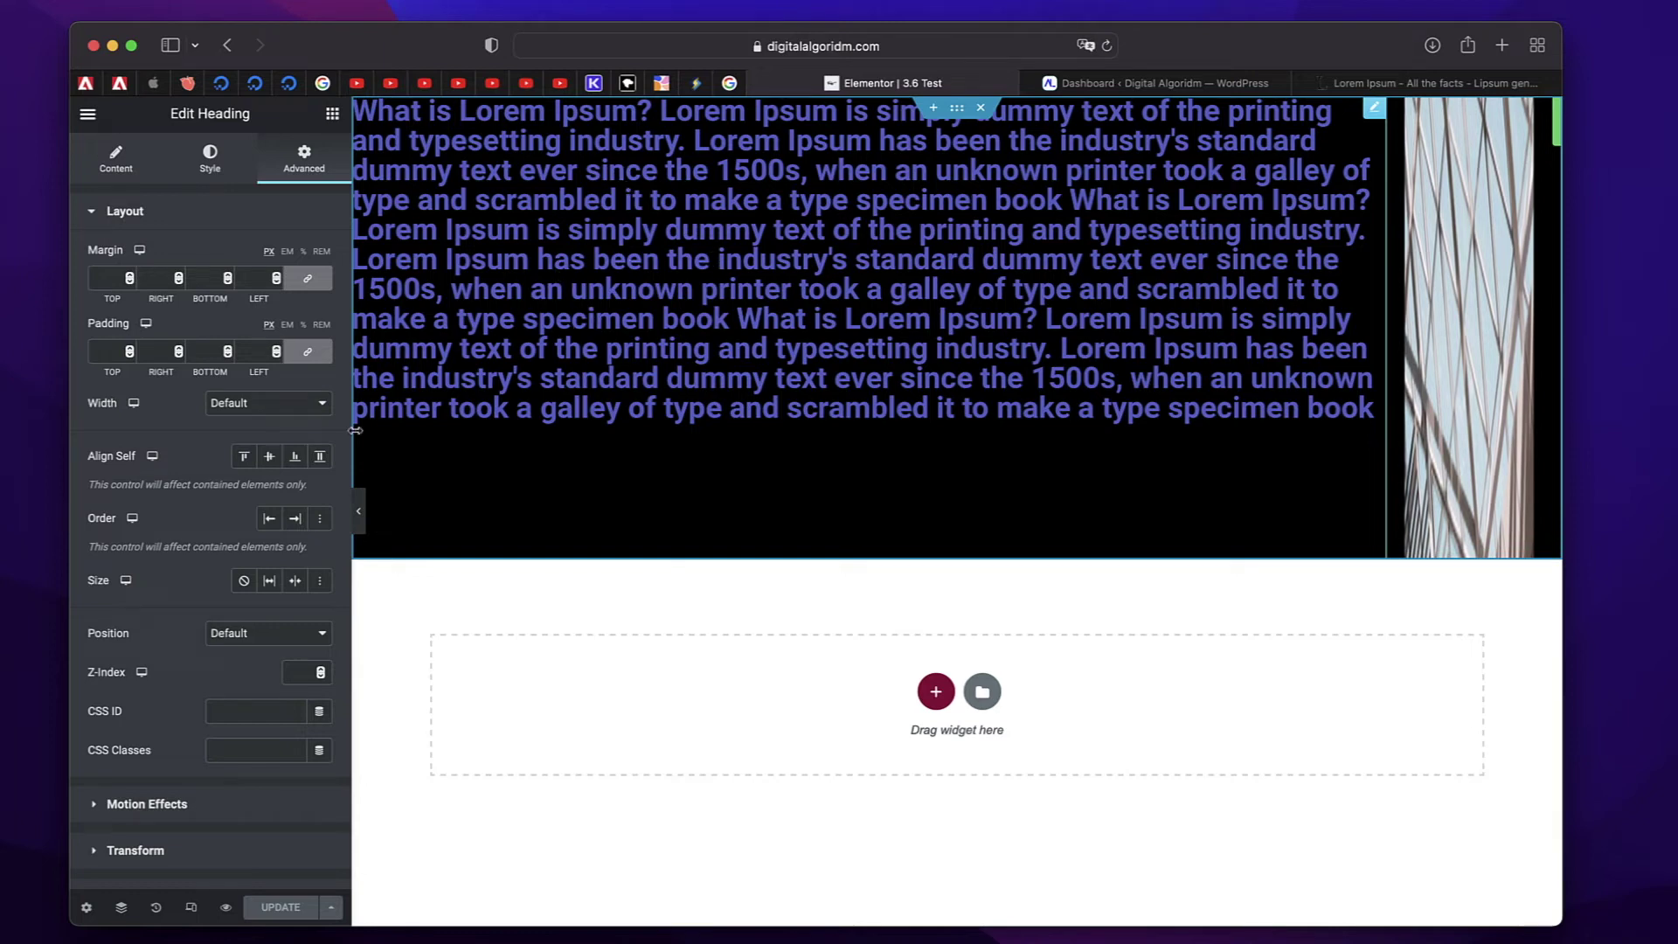
pyautogui.scroll(-2, 192, 573)
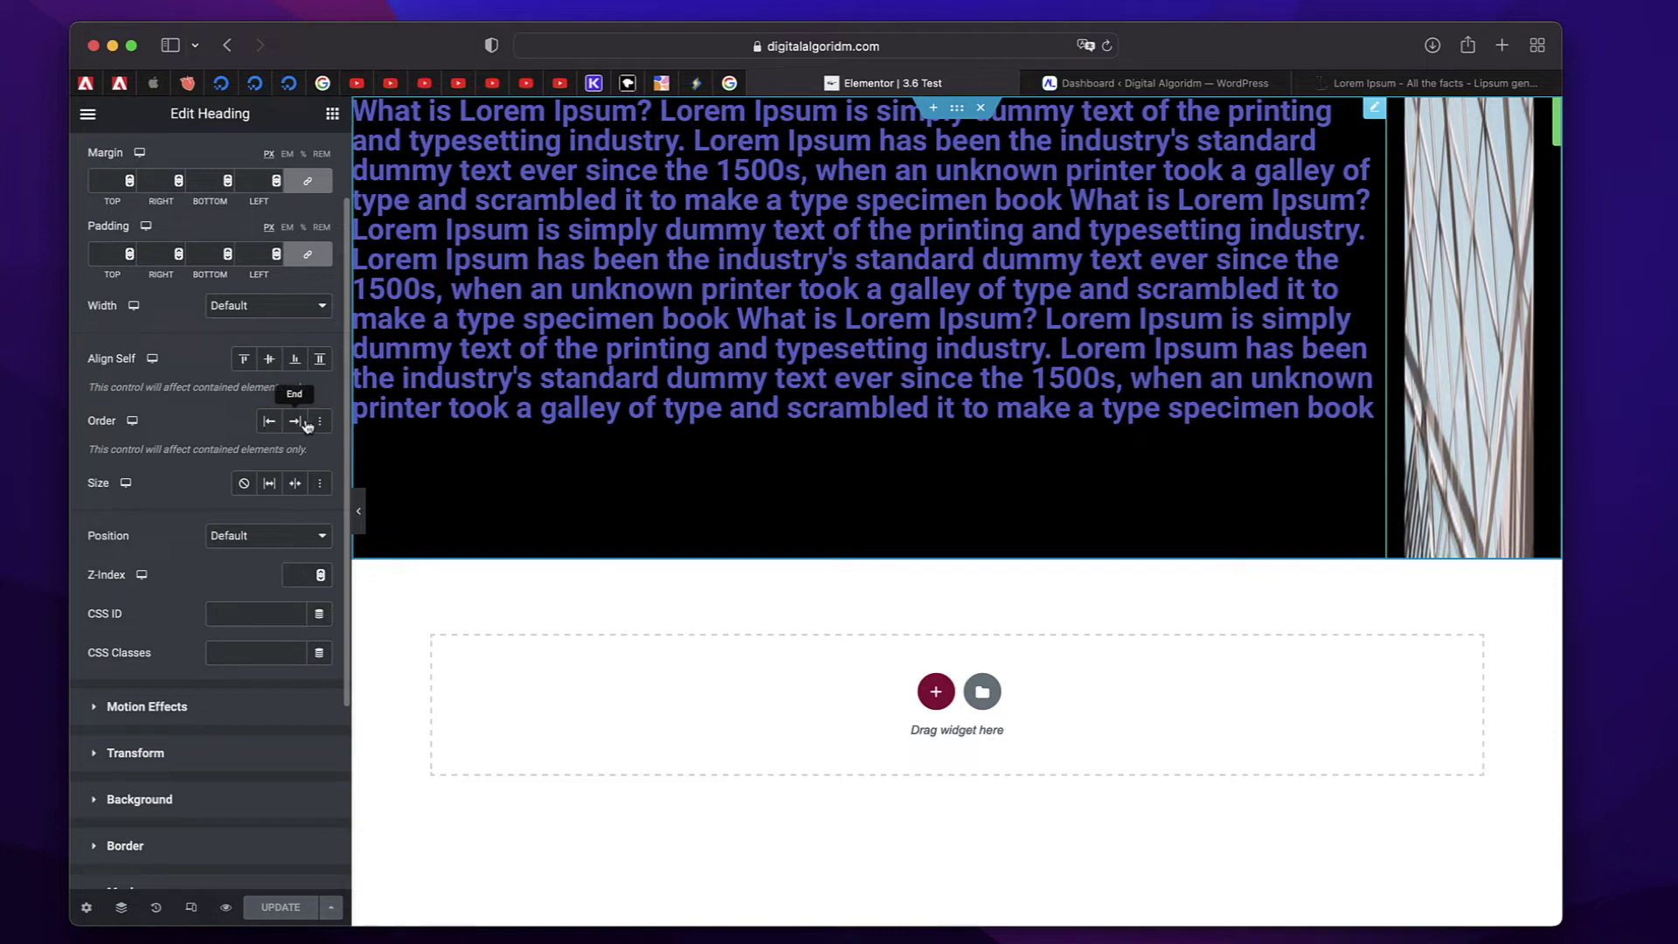
pyautogui.click(296, 422)
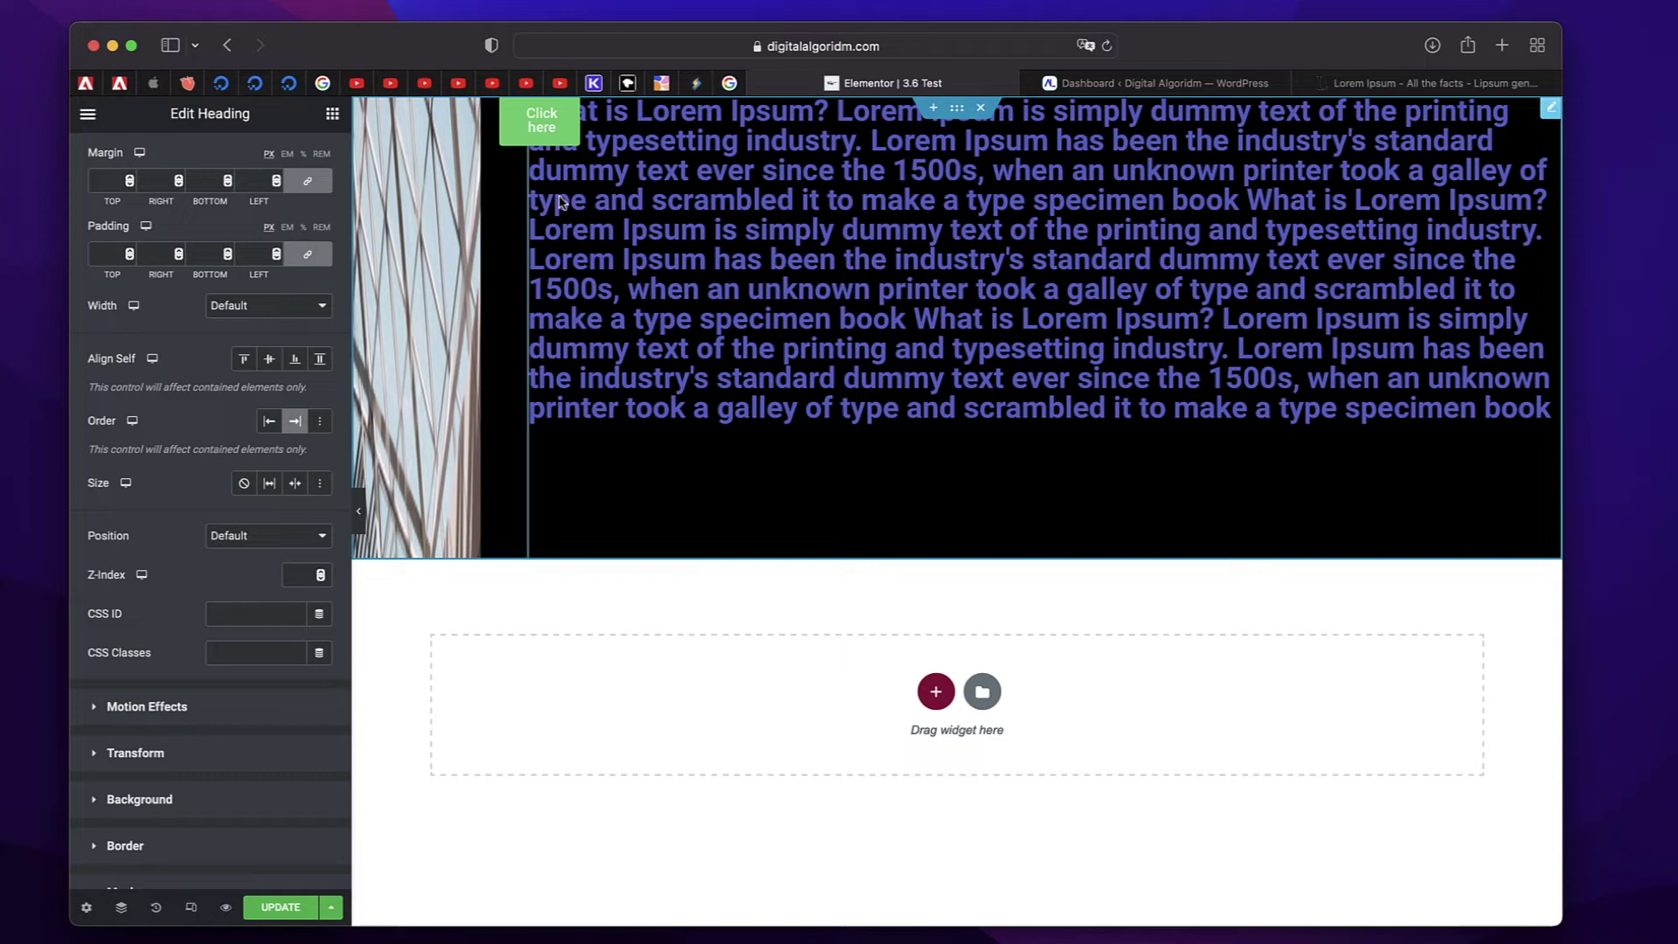
# Give the lattice image a Custom order of 1
pyautogui.click(444, 133)
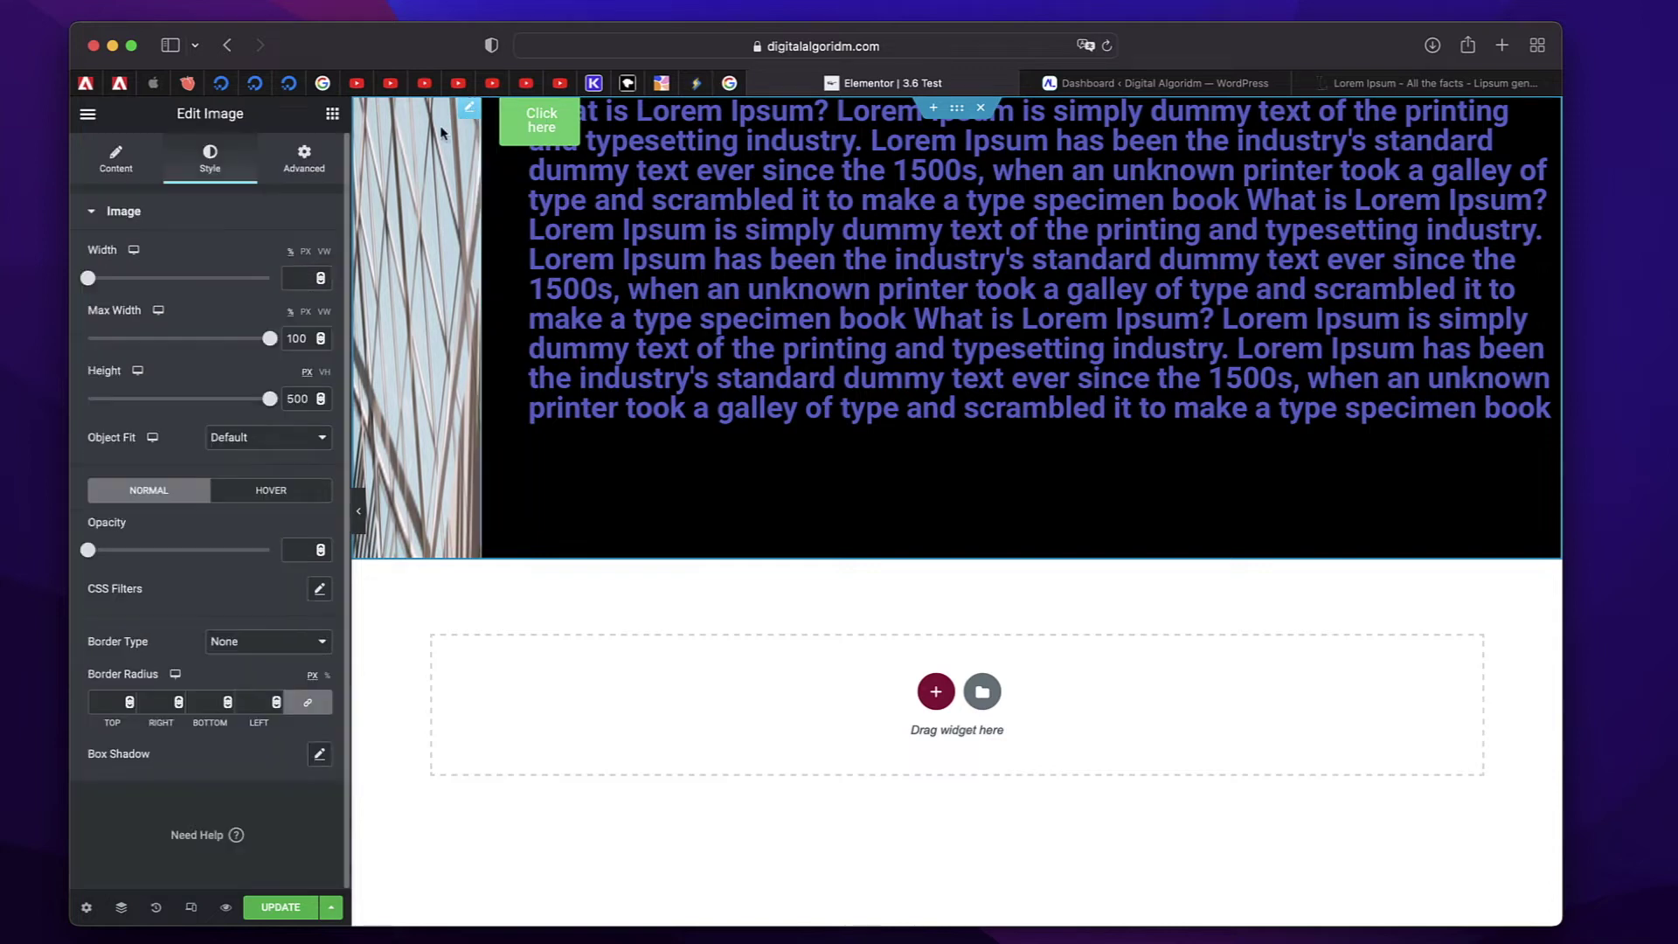
pyautogui.click(305, 155)
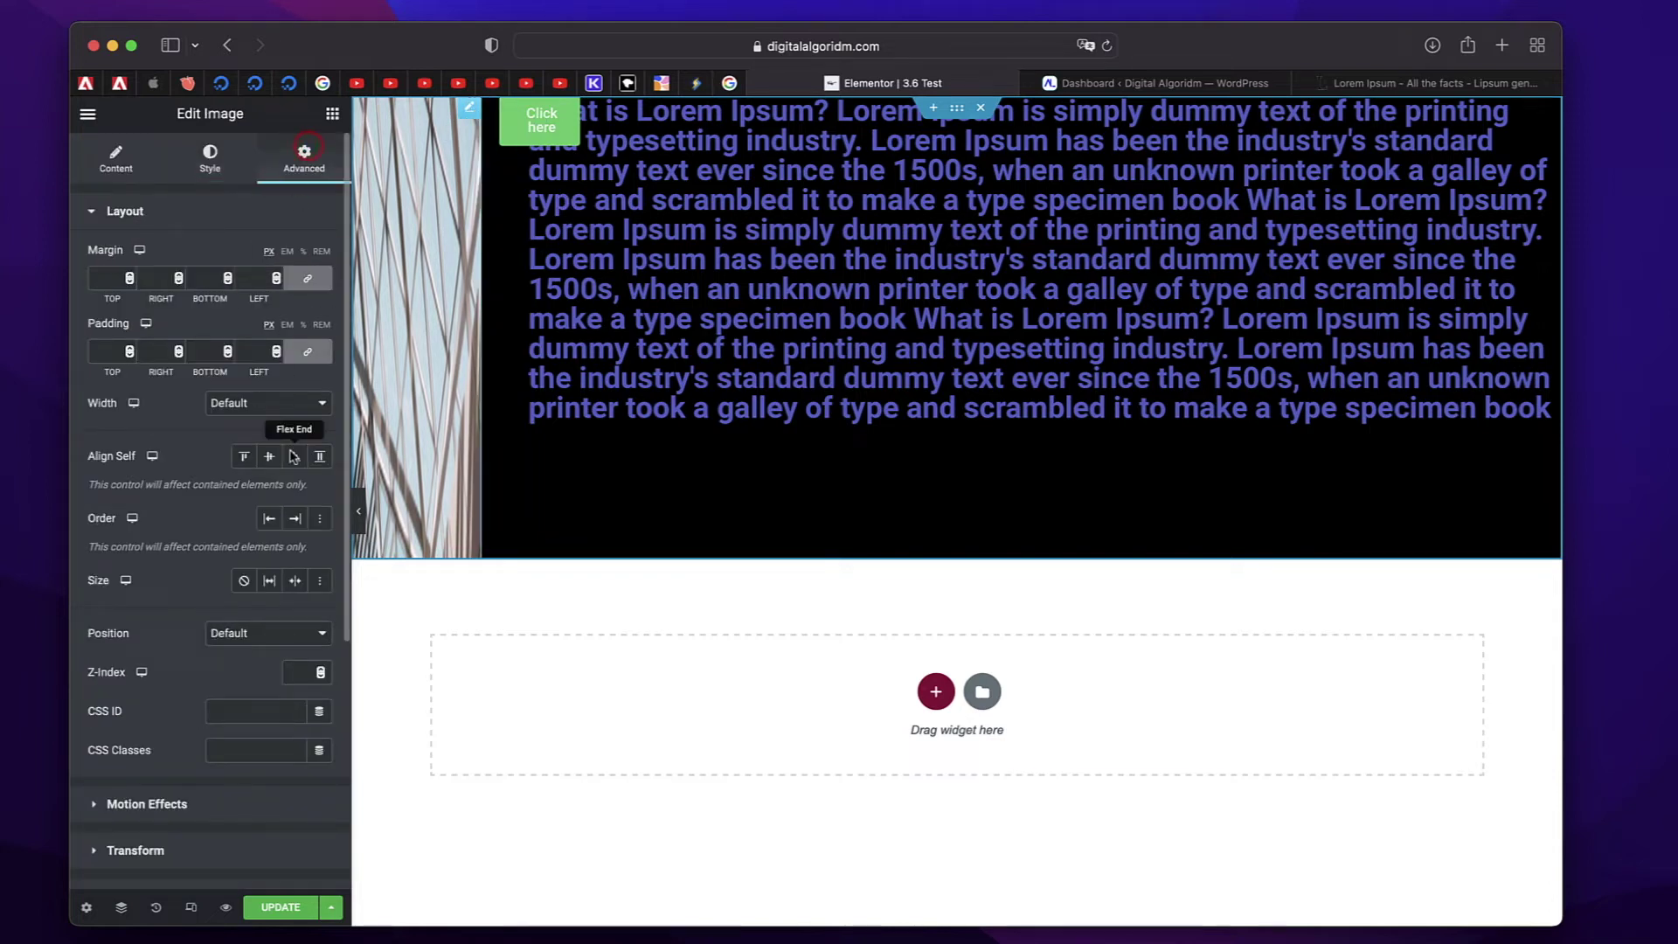
pyautogui.click(295, 518)
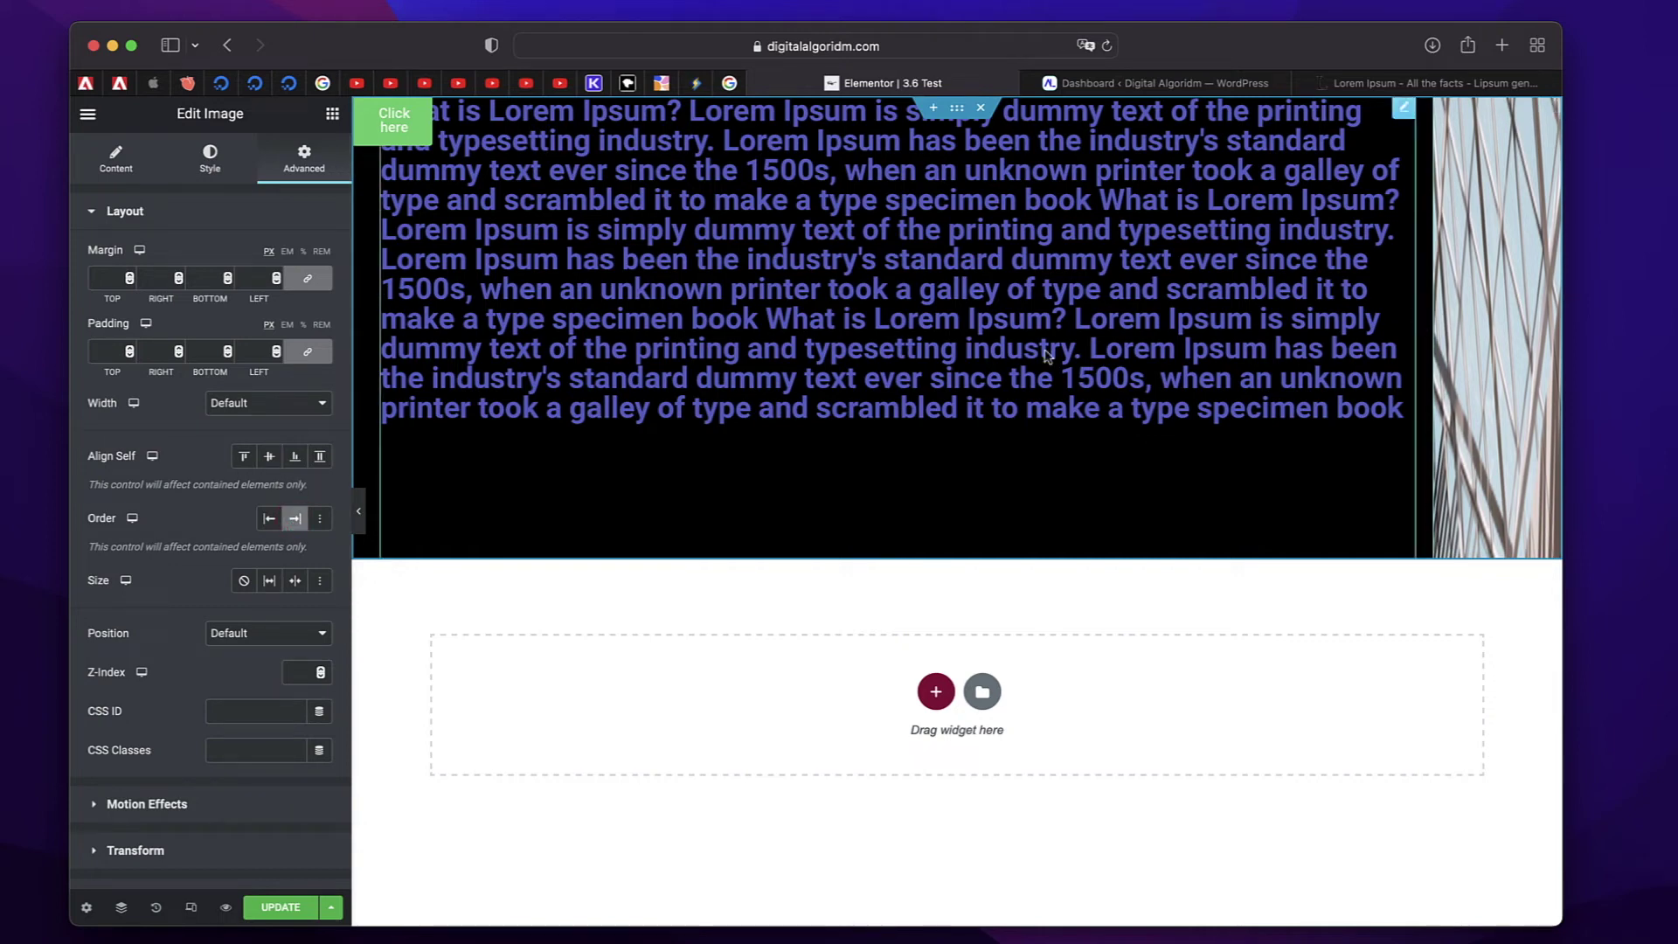
pyautogui.click(321, 522)
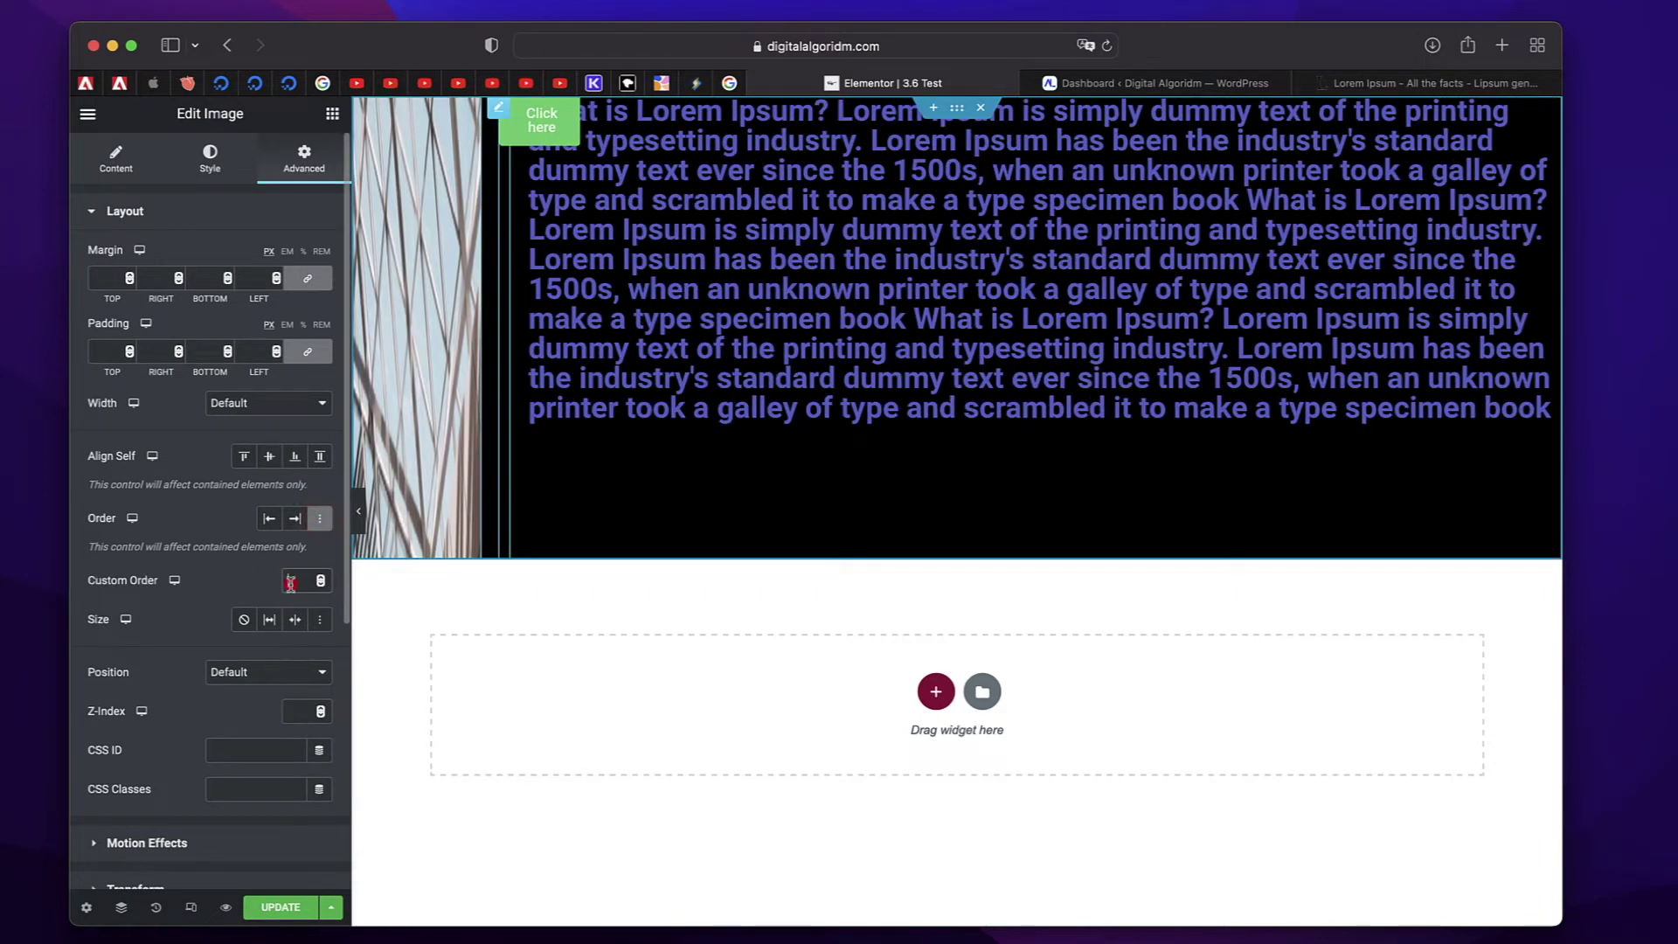
pyautogui.click(291, 581)
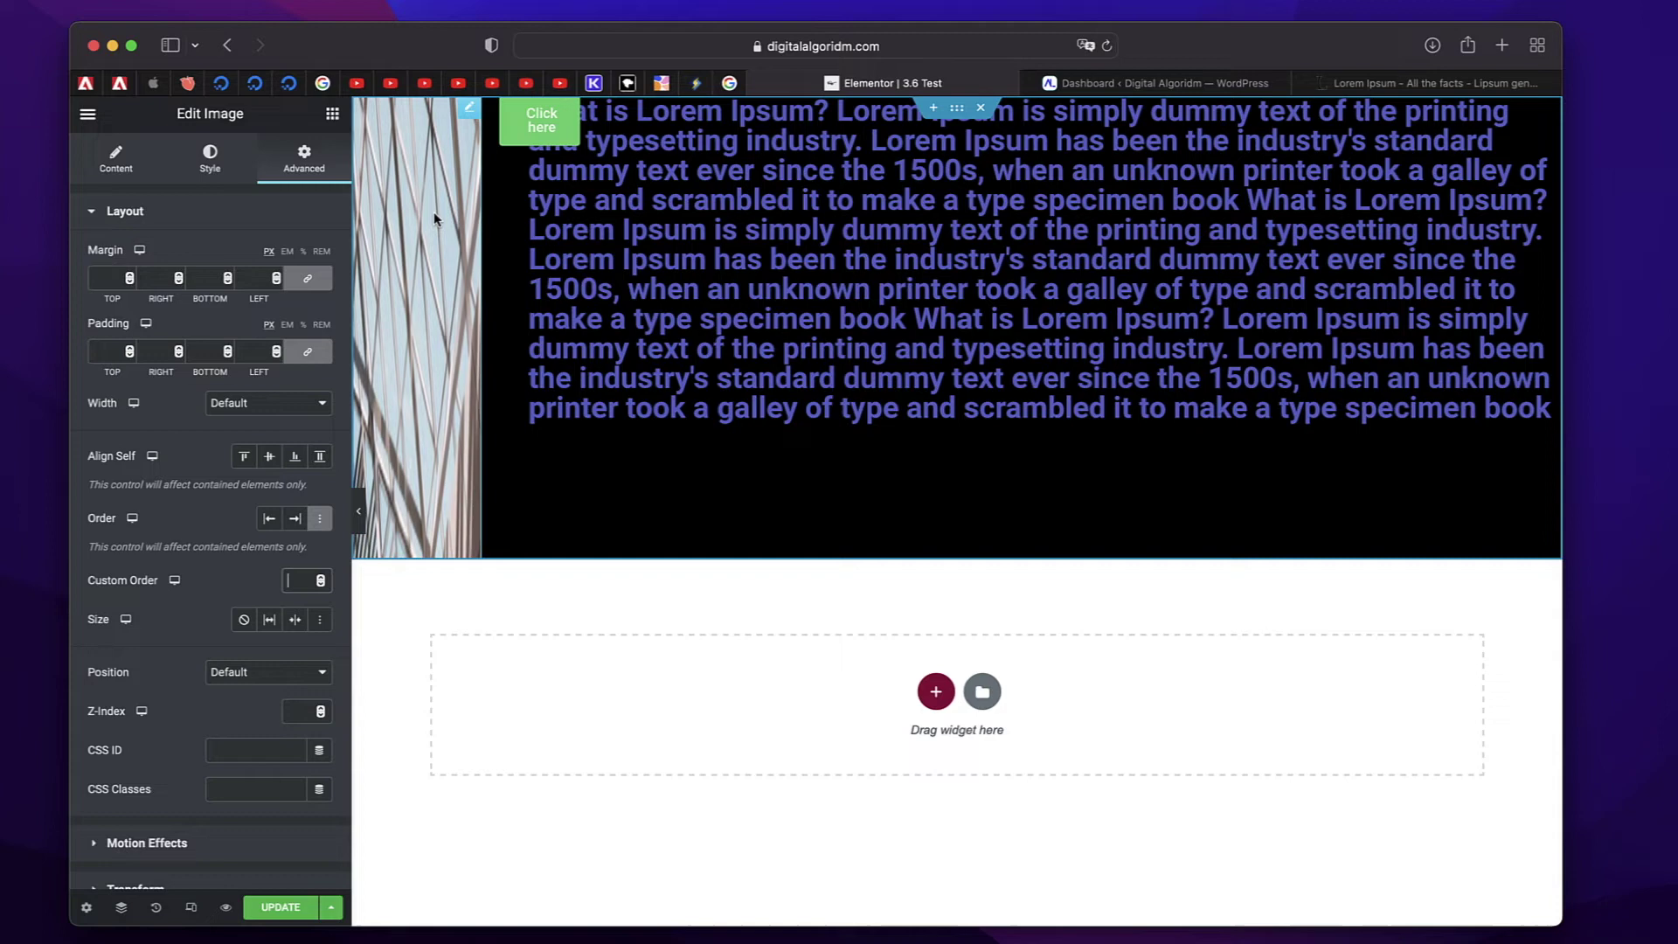
pyautogui.write('1')
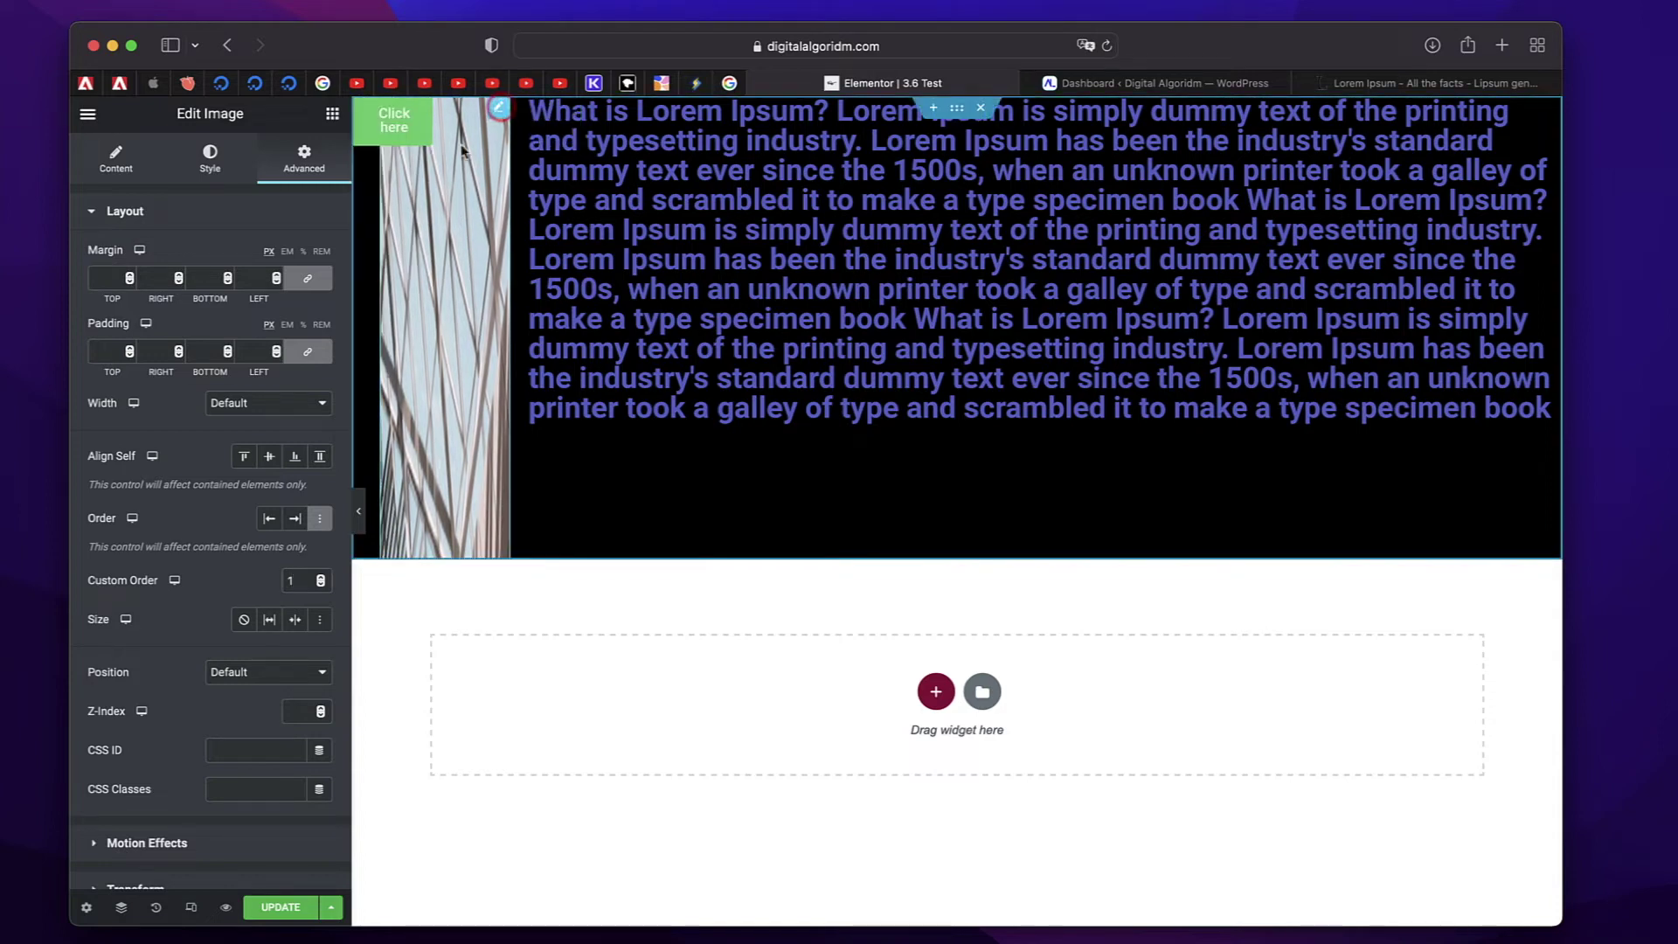
# Give the Click here button a Custom order of 3
pyautogui.click(385, 115)
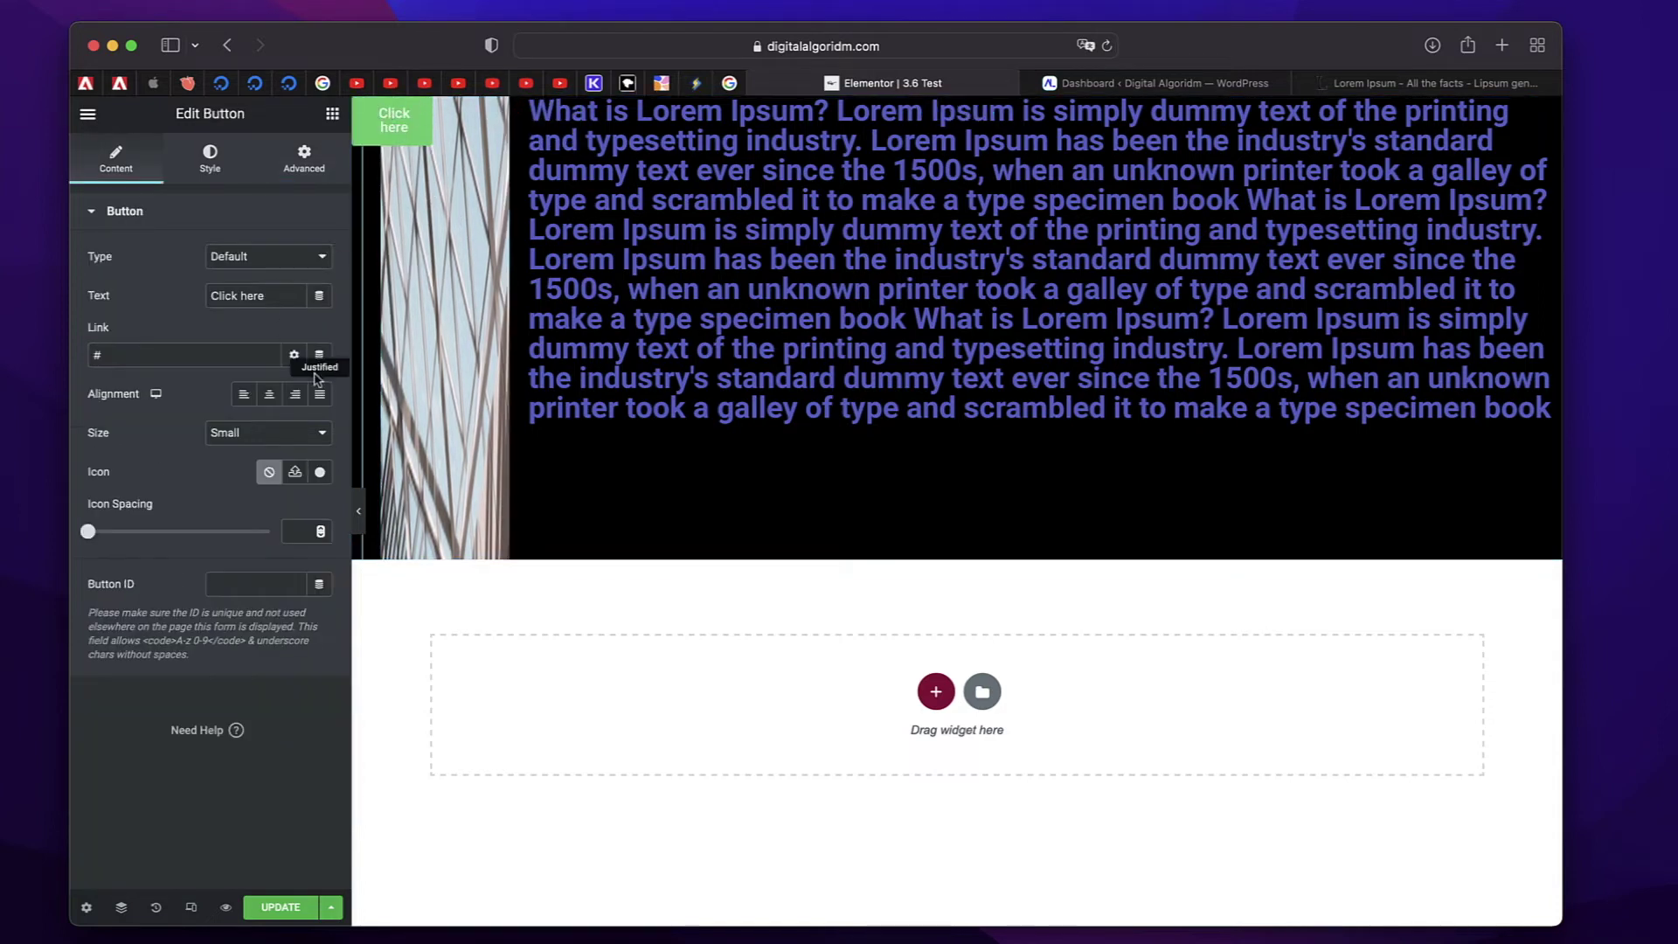
pyautogui.click(304, 157)
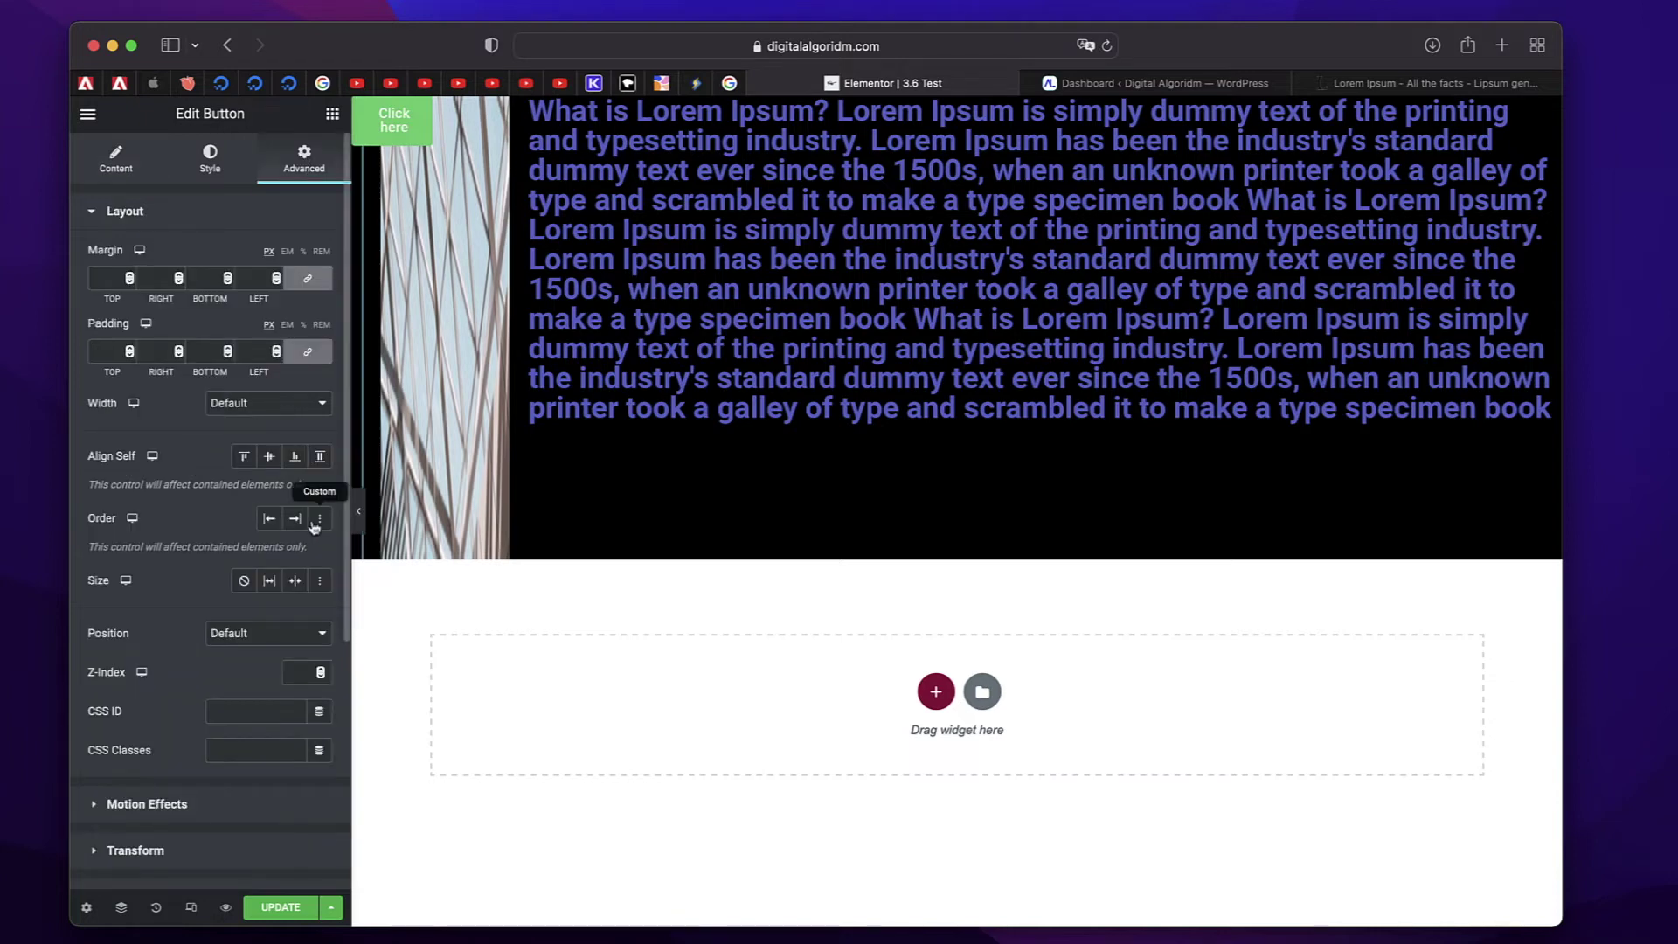
pyautogui.click(320, 519)
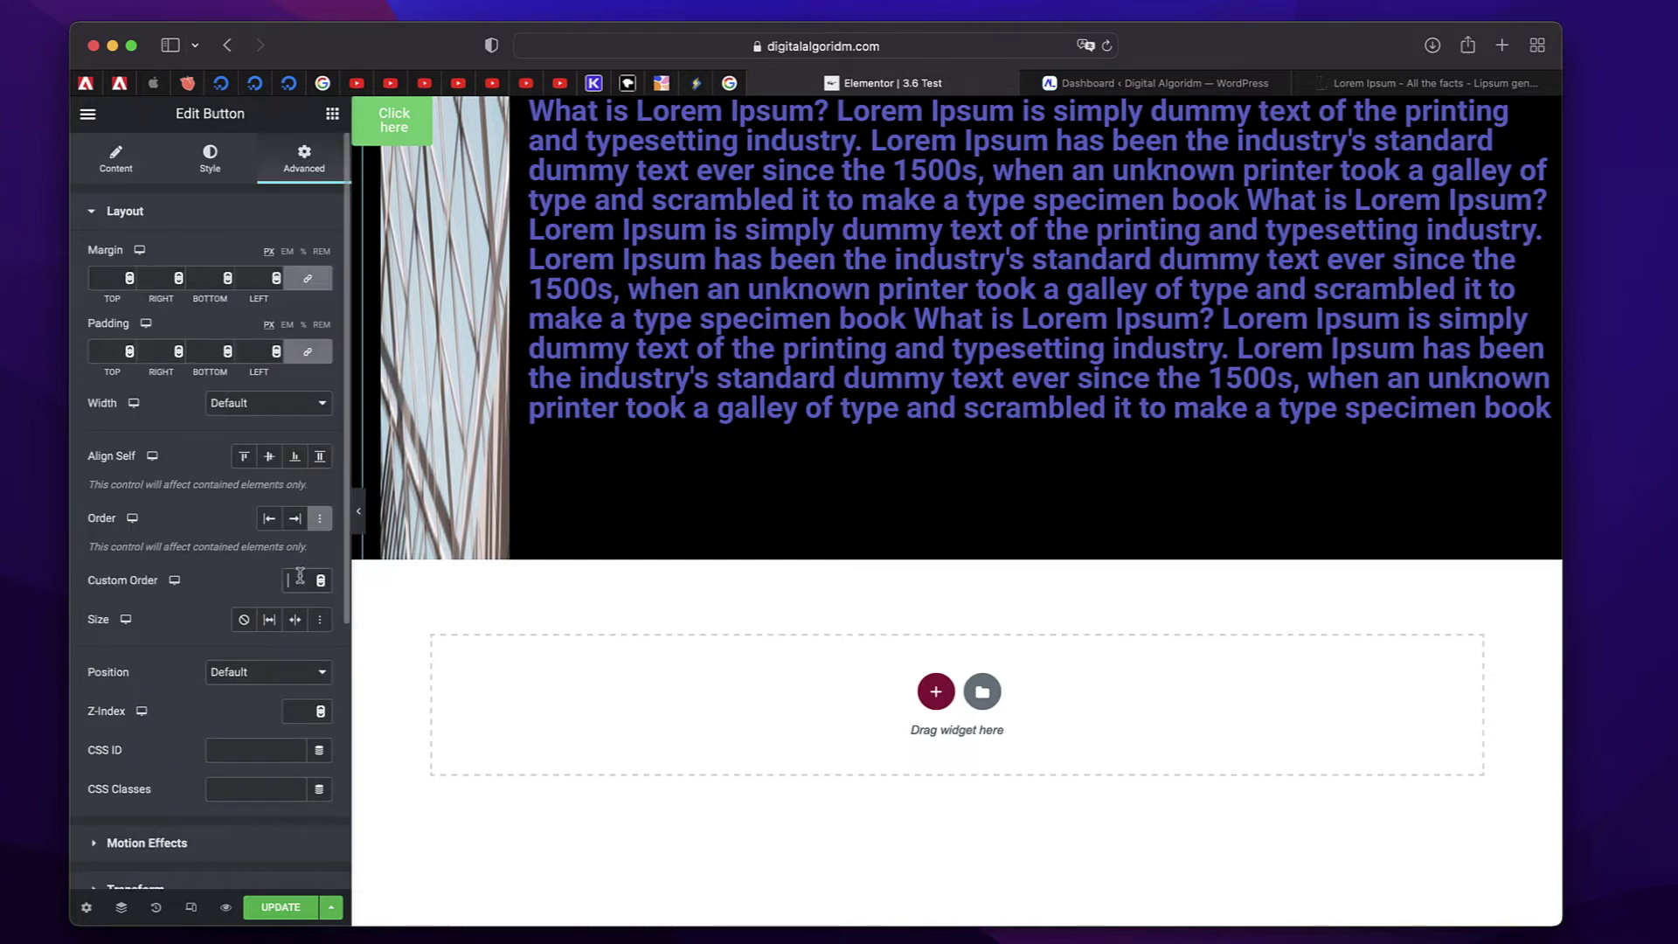
pyautogui.write('3')
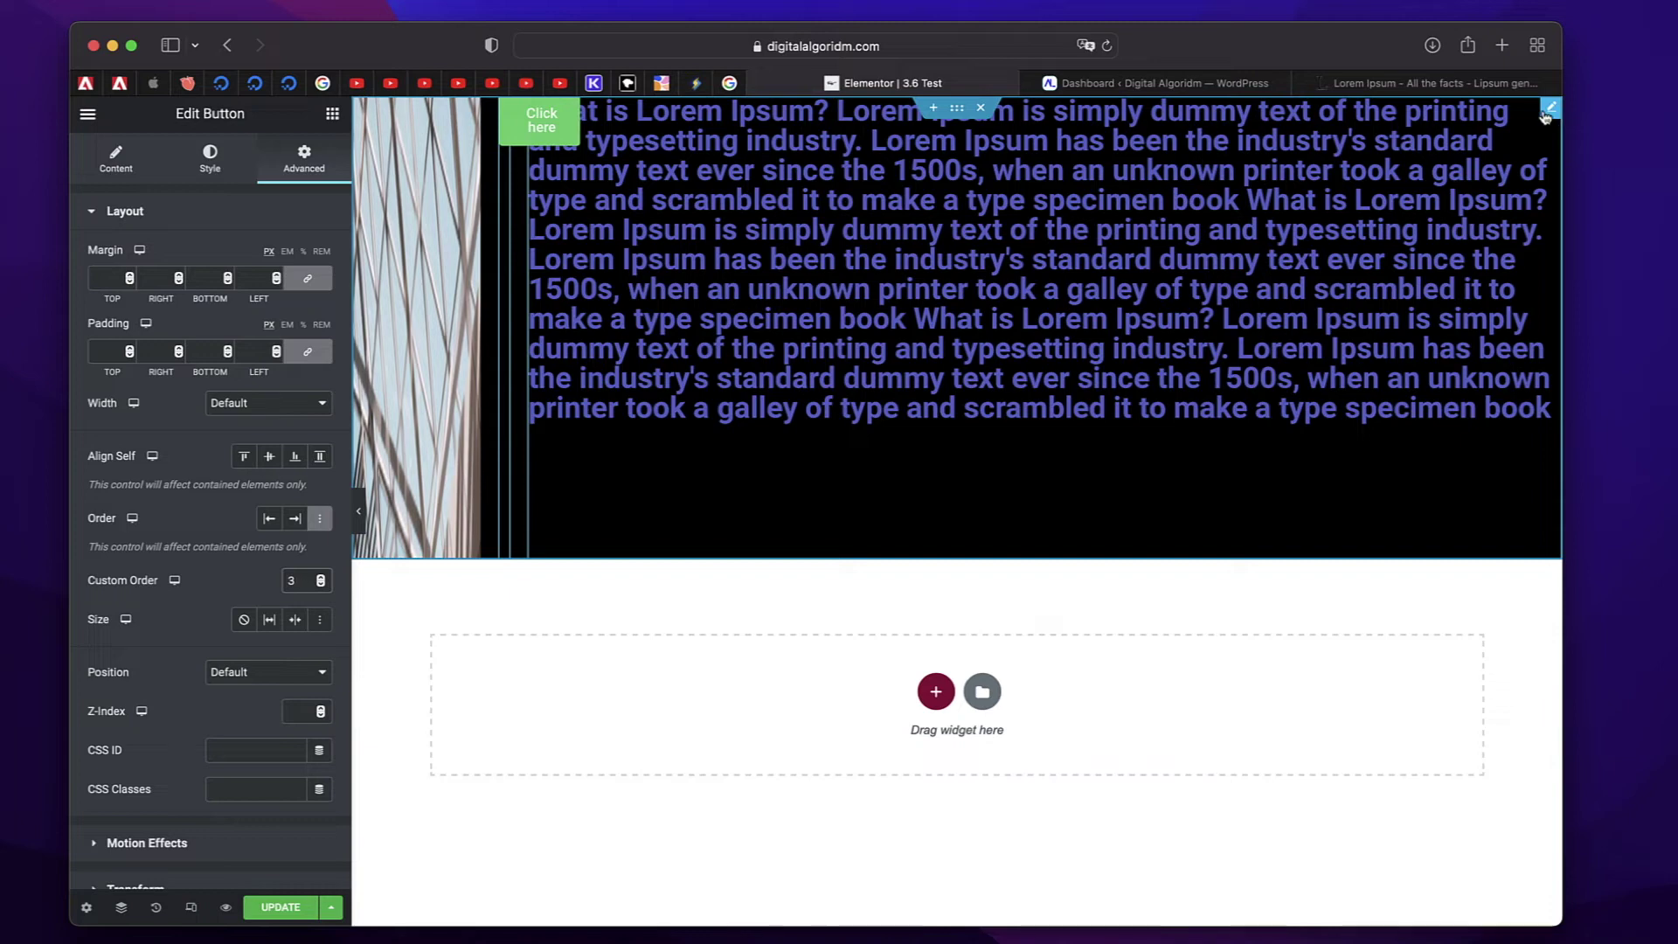
# Give the heading a Custom order of 2
pyautogui.click(390, 429)
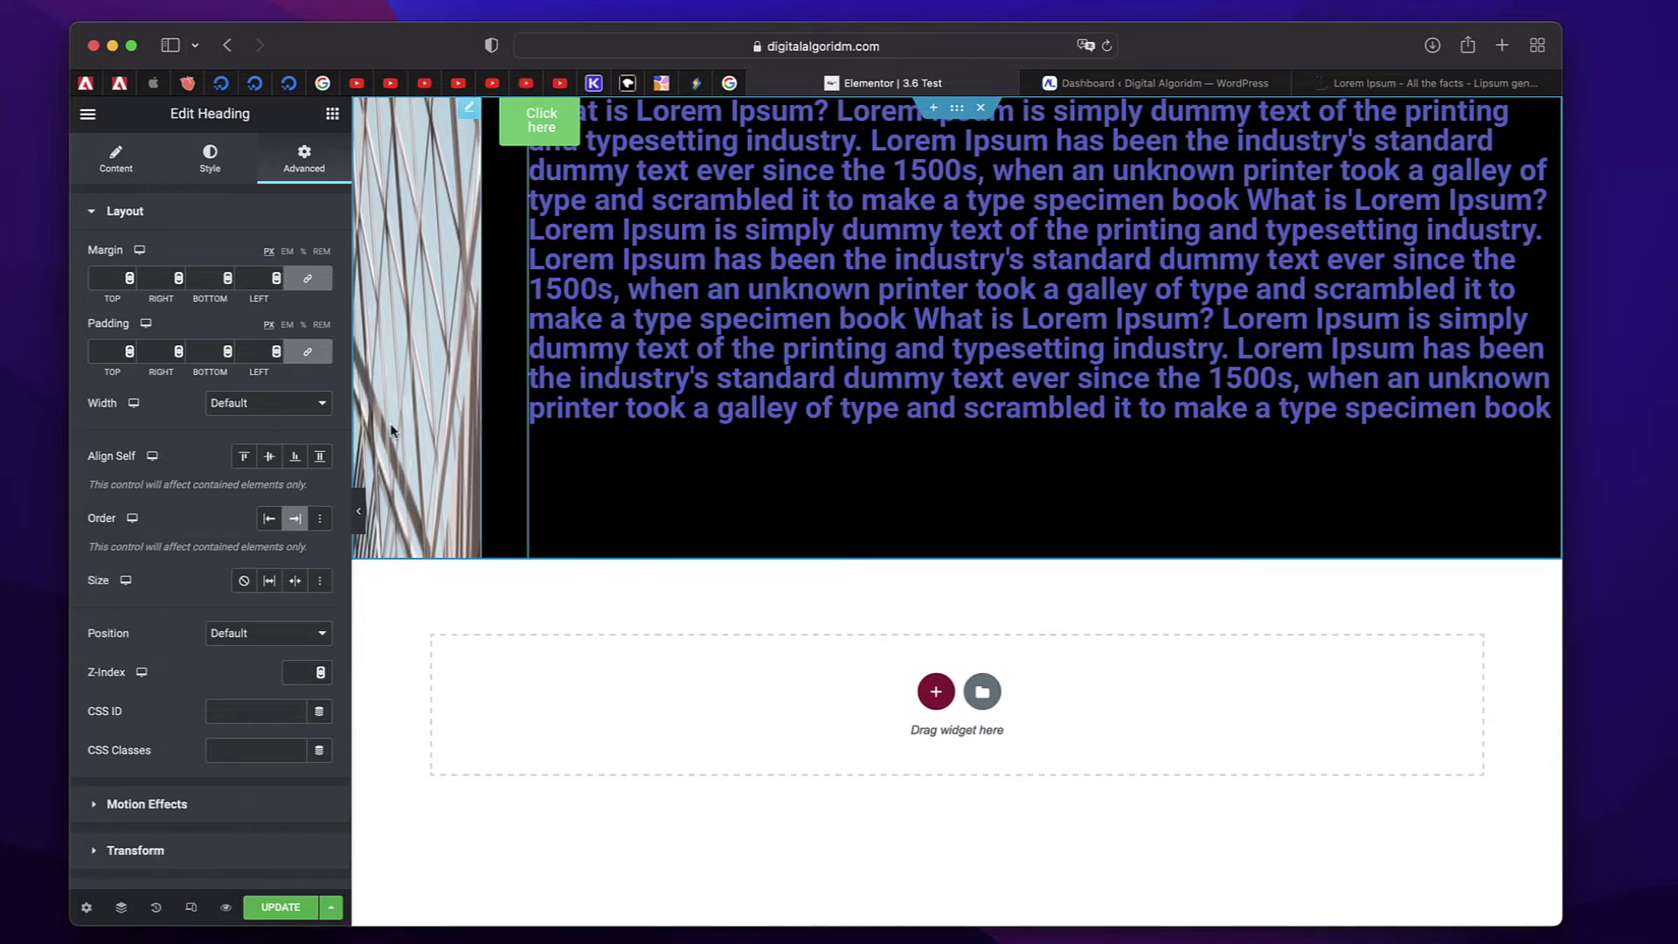
pyautogui.click(320, 521)
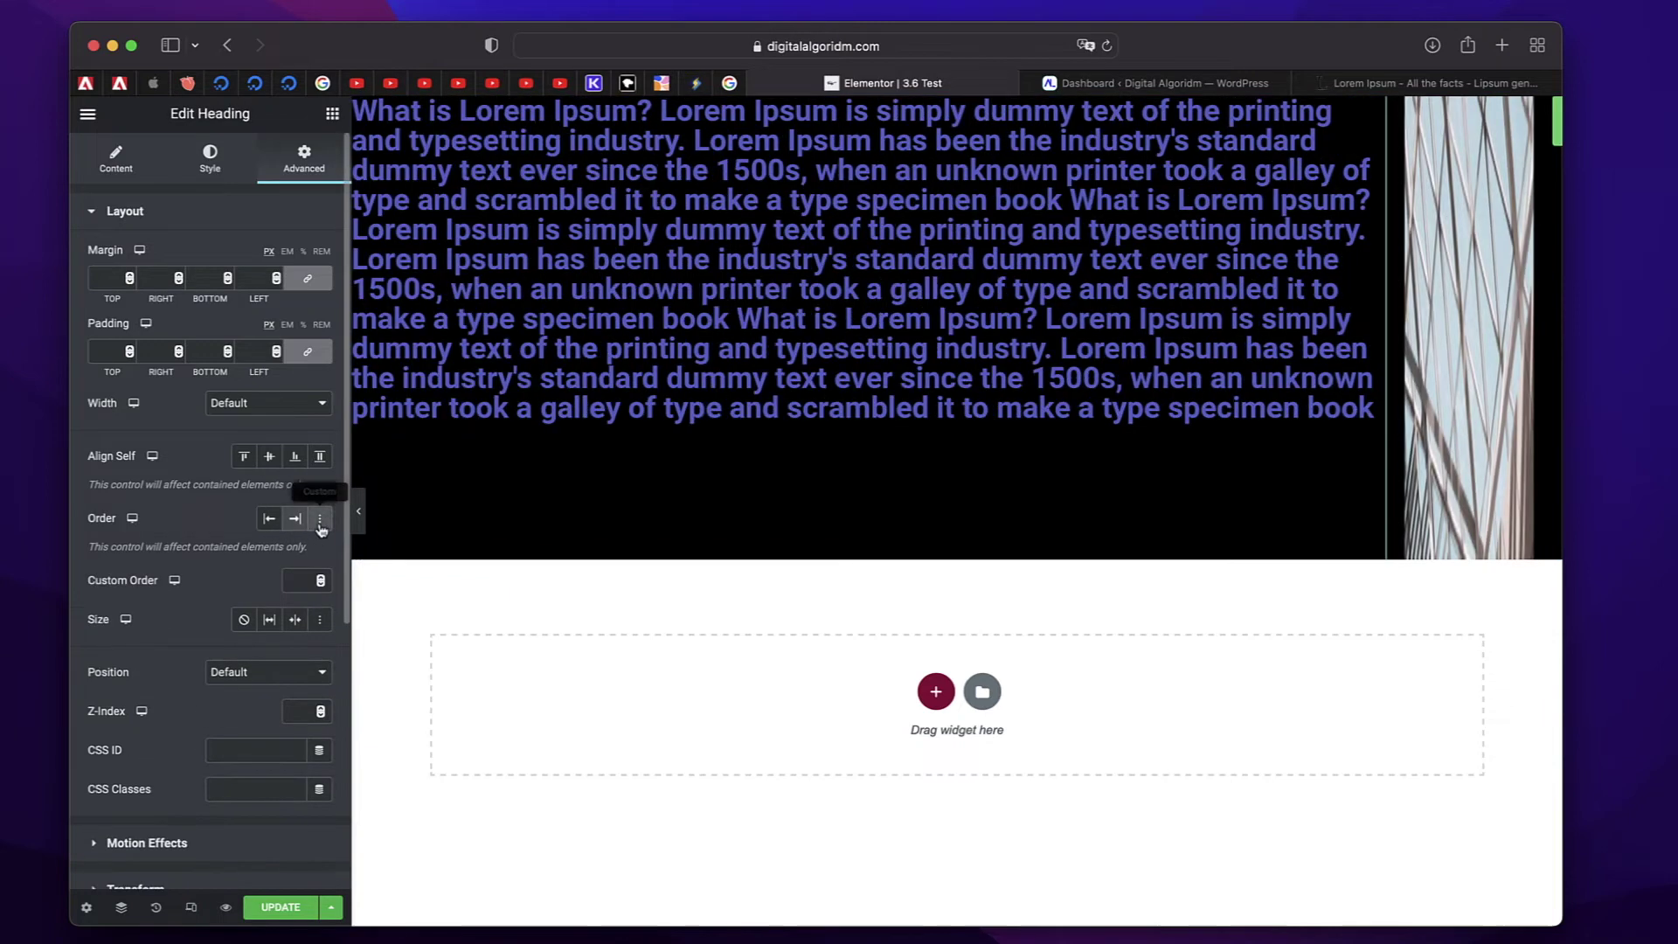
pyautogui.click(291, 581)
pyautogui.write('2')
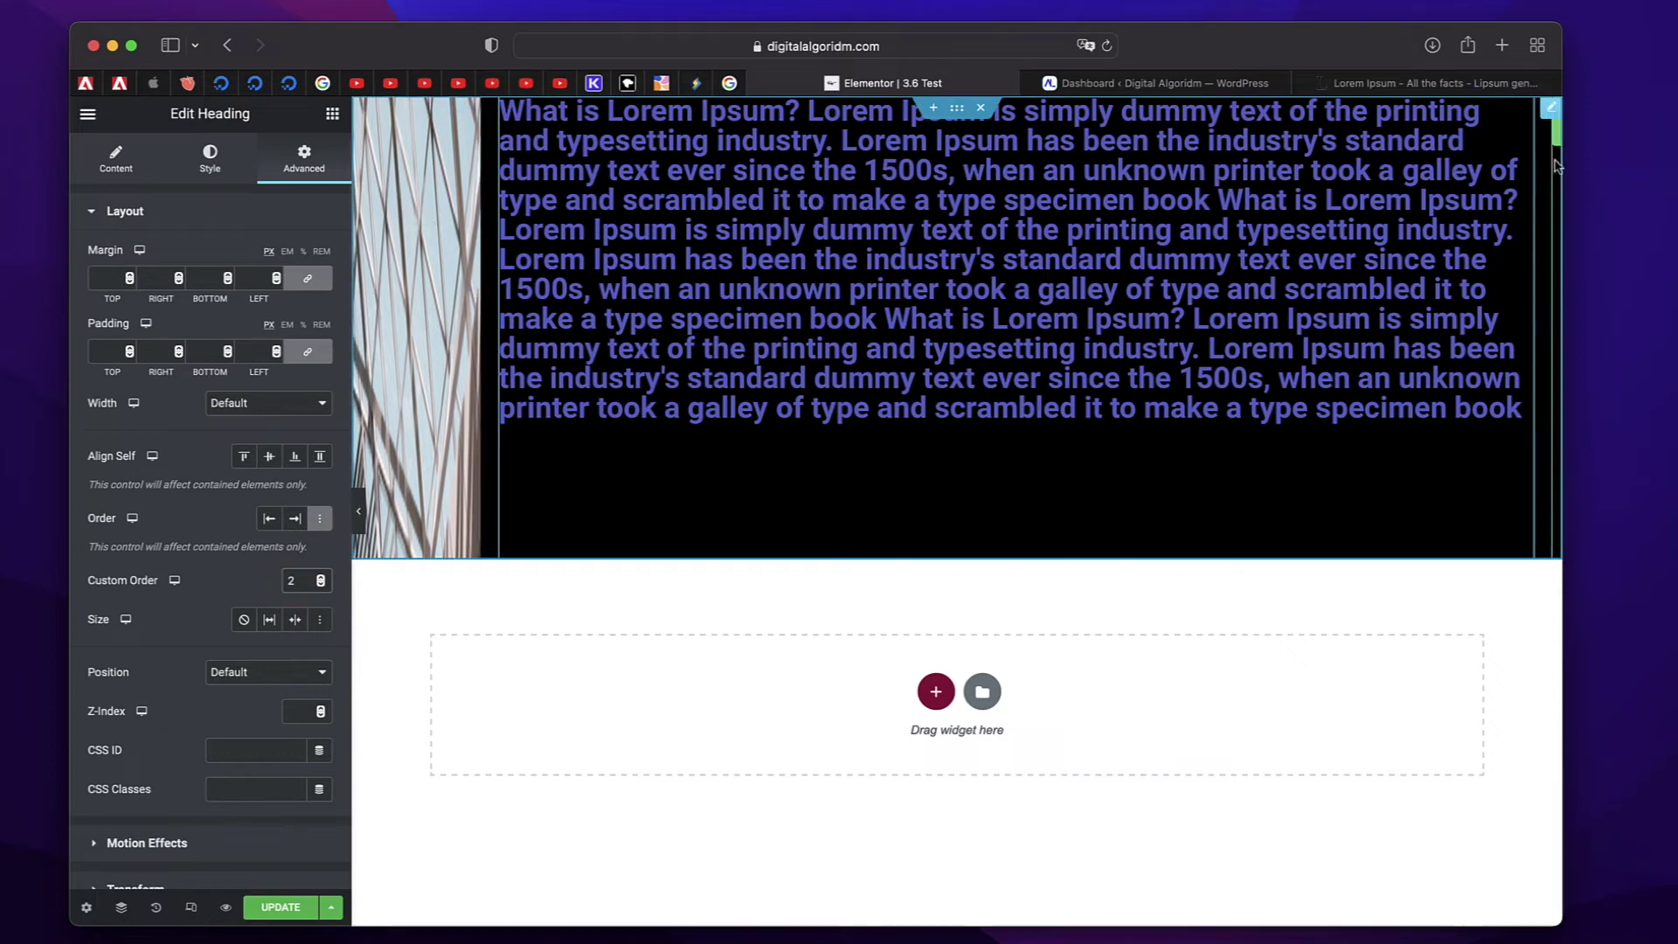
# Turn on Wrap for the new container's items
pyautogui.click(957, 108)
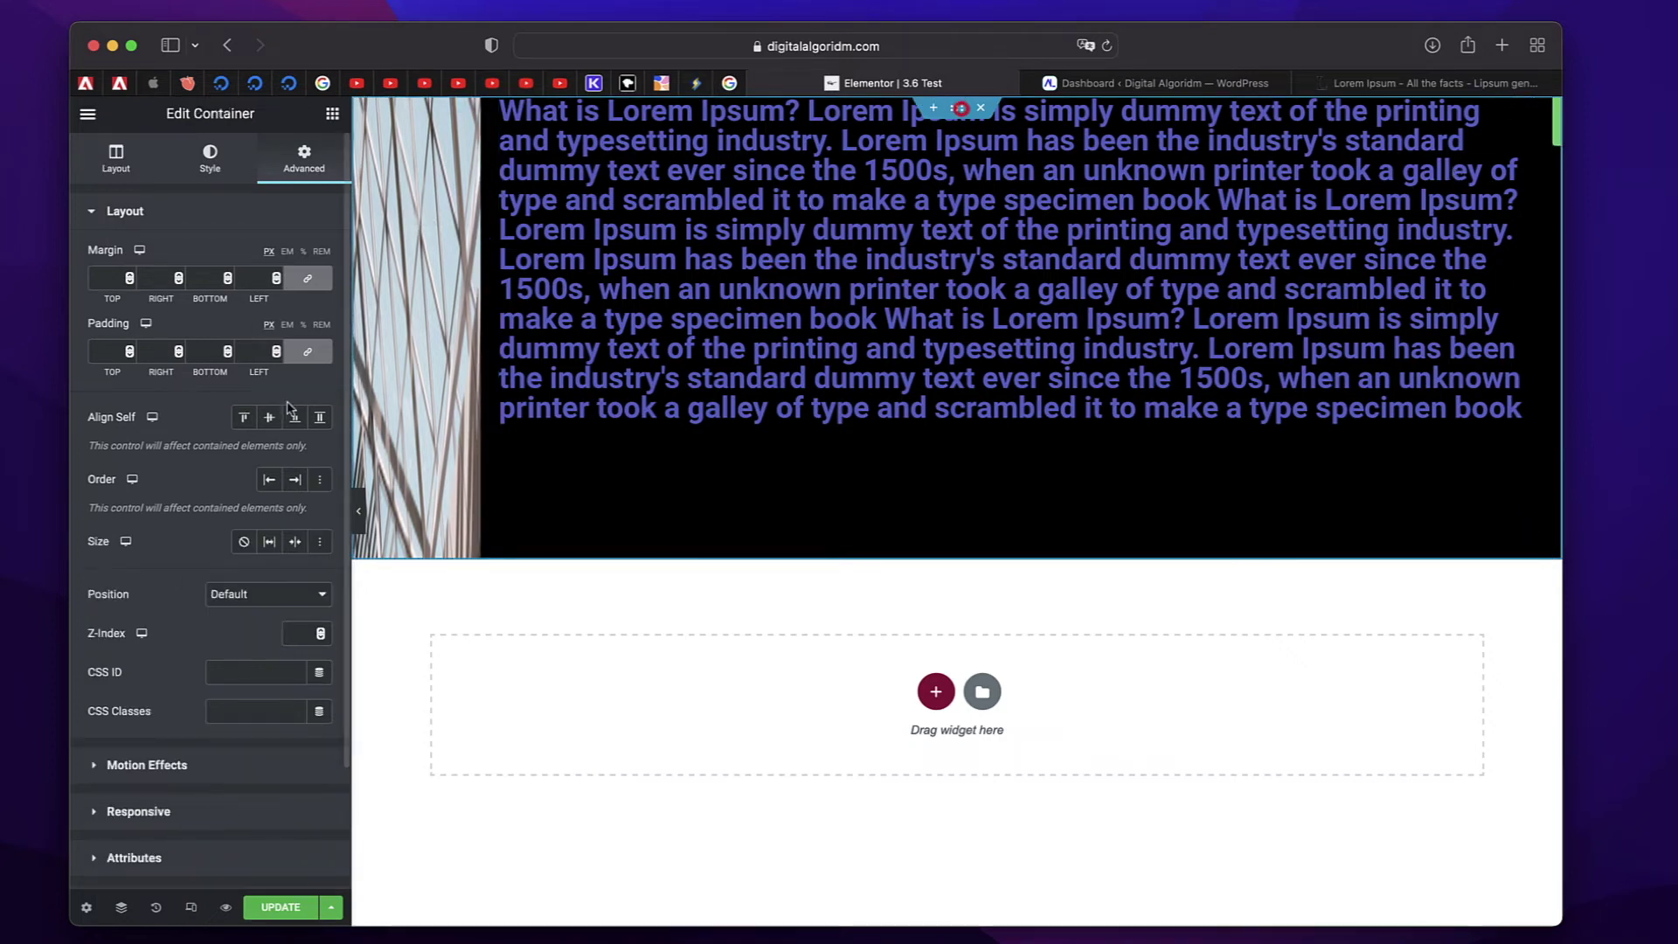
pyautogui.click(121, 159)
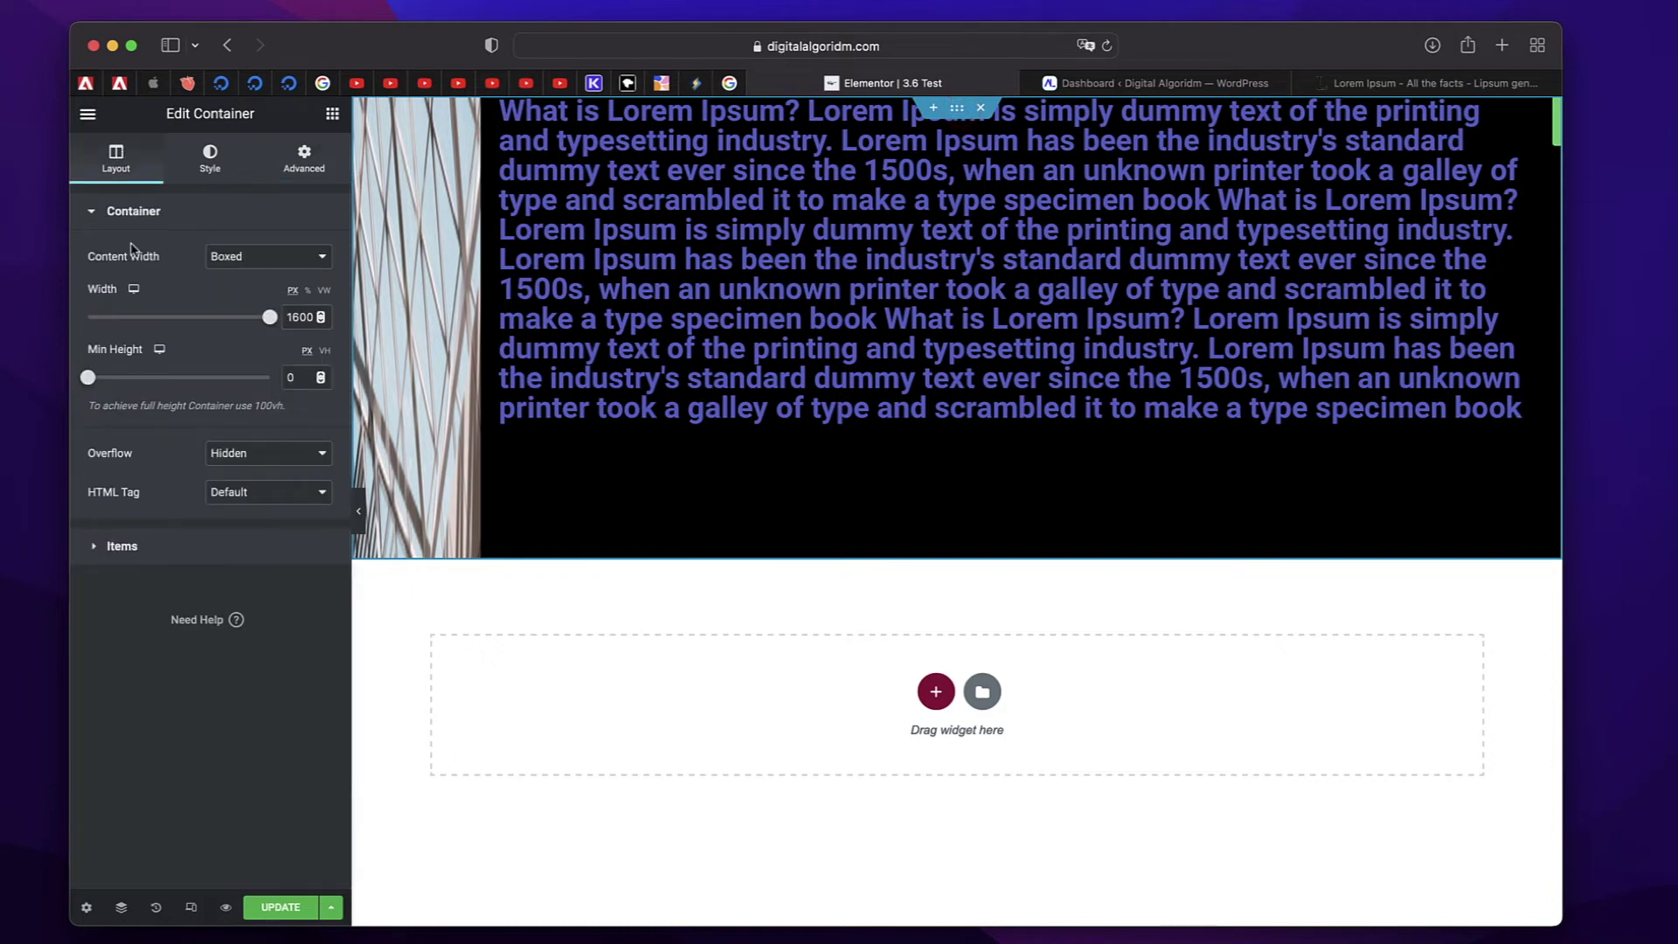
pyautogui.click(175, 552)
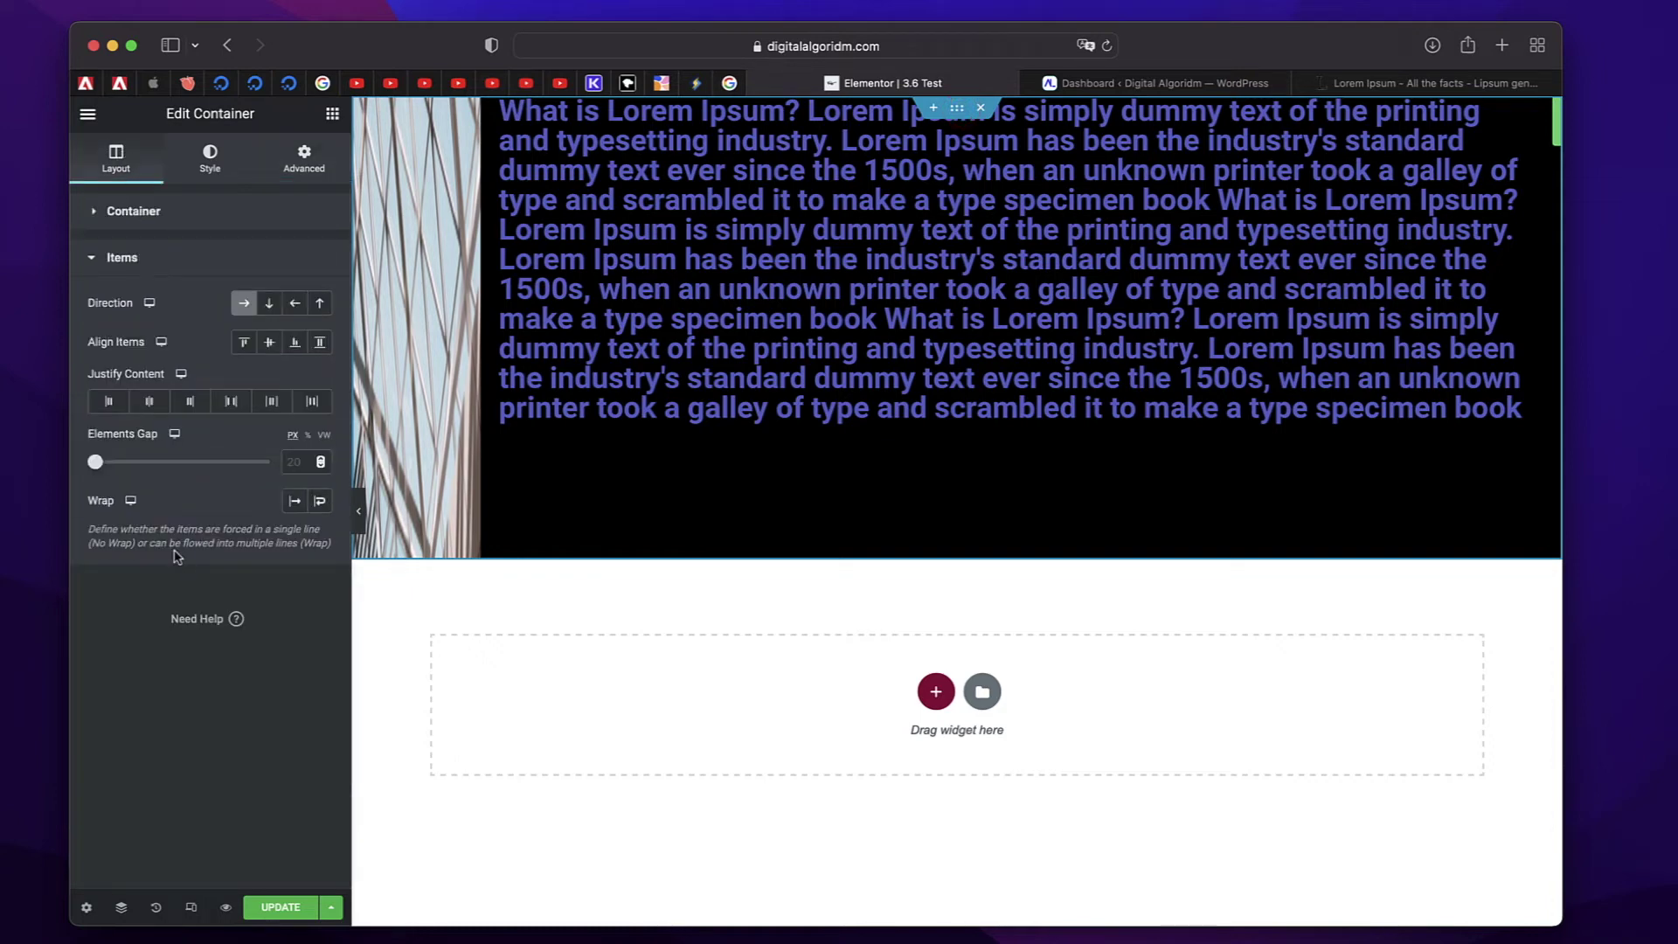
pyautogui.click(319, 502)
pyautogui.scroll(-2, 638, 485)
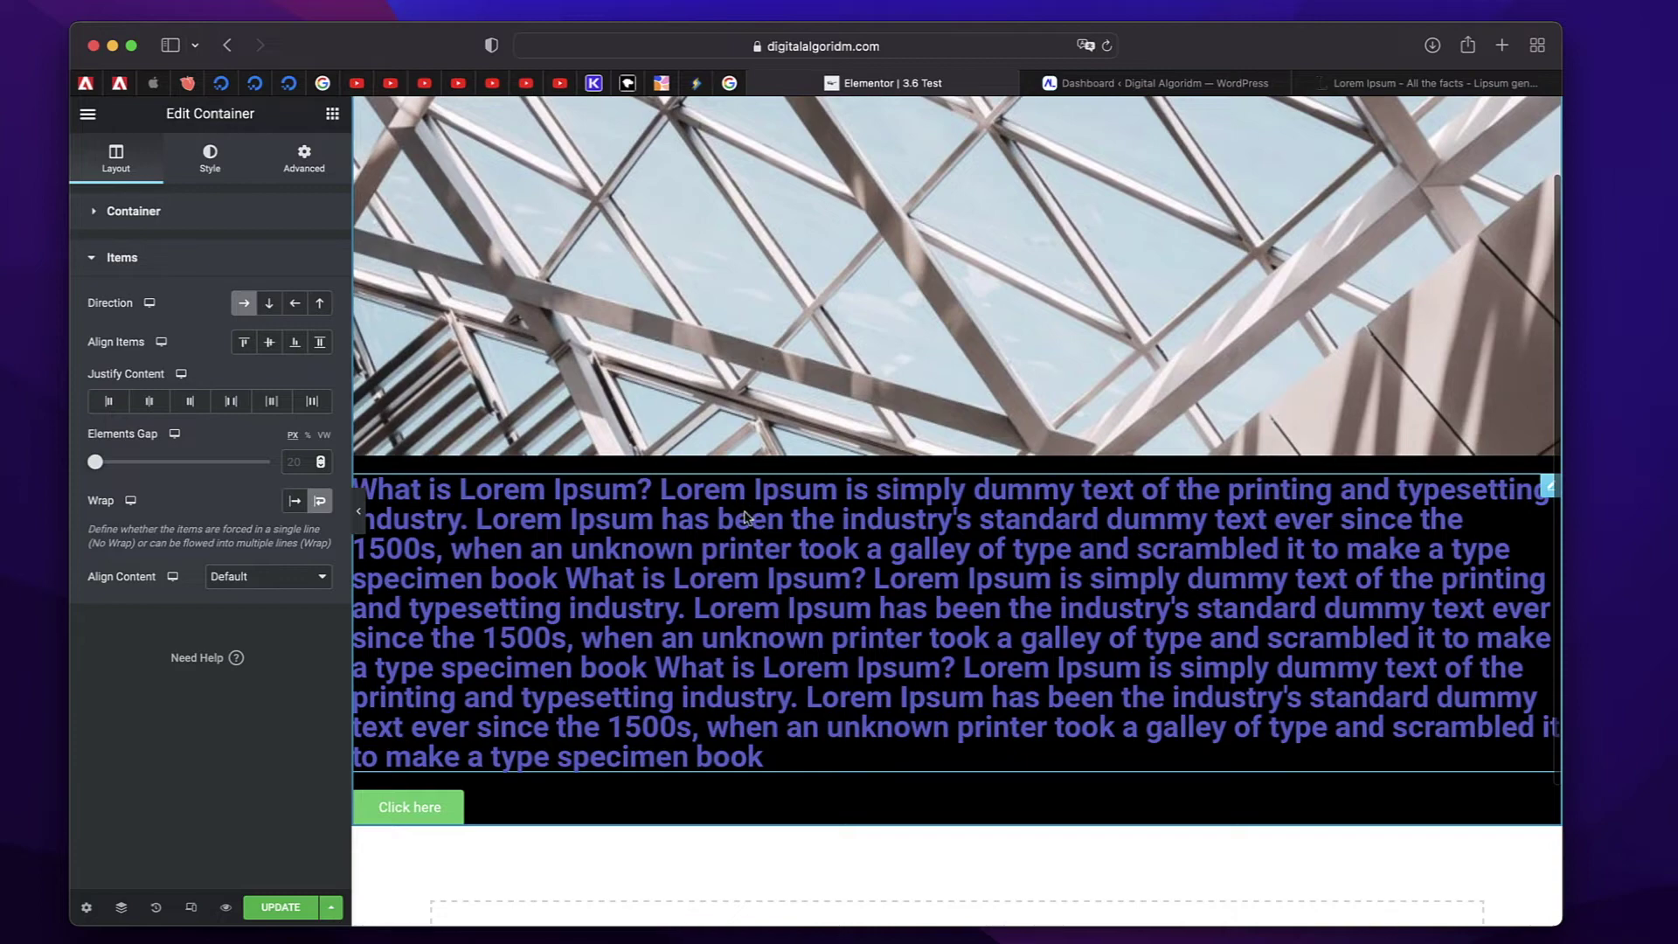
# Set the portrait image's Order to End, then reselect the container's Advanced settings
pyautogui.click(754, 215)
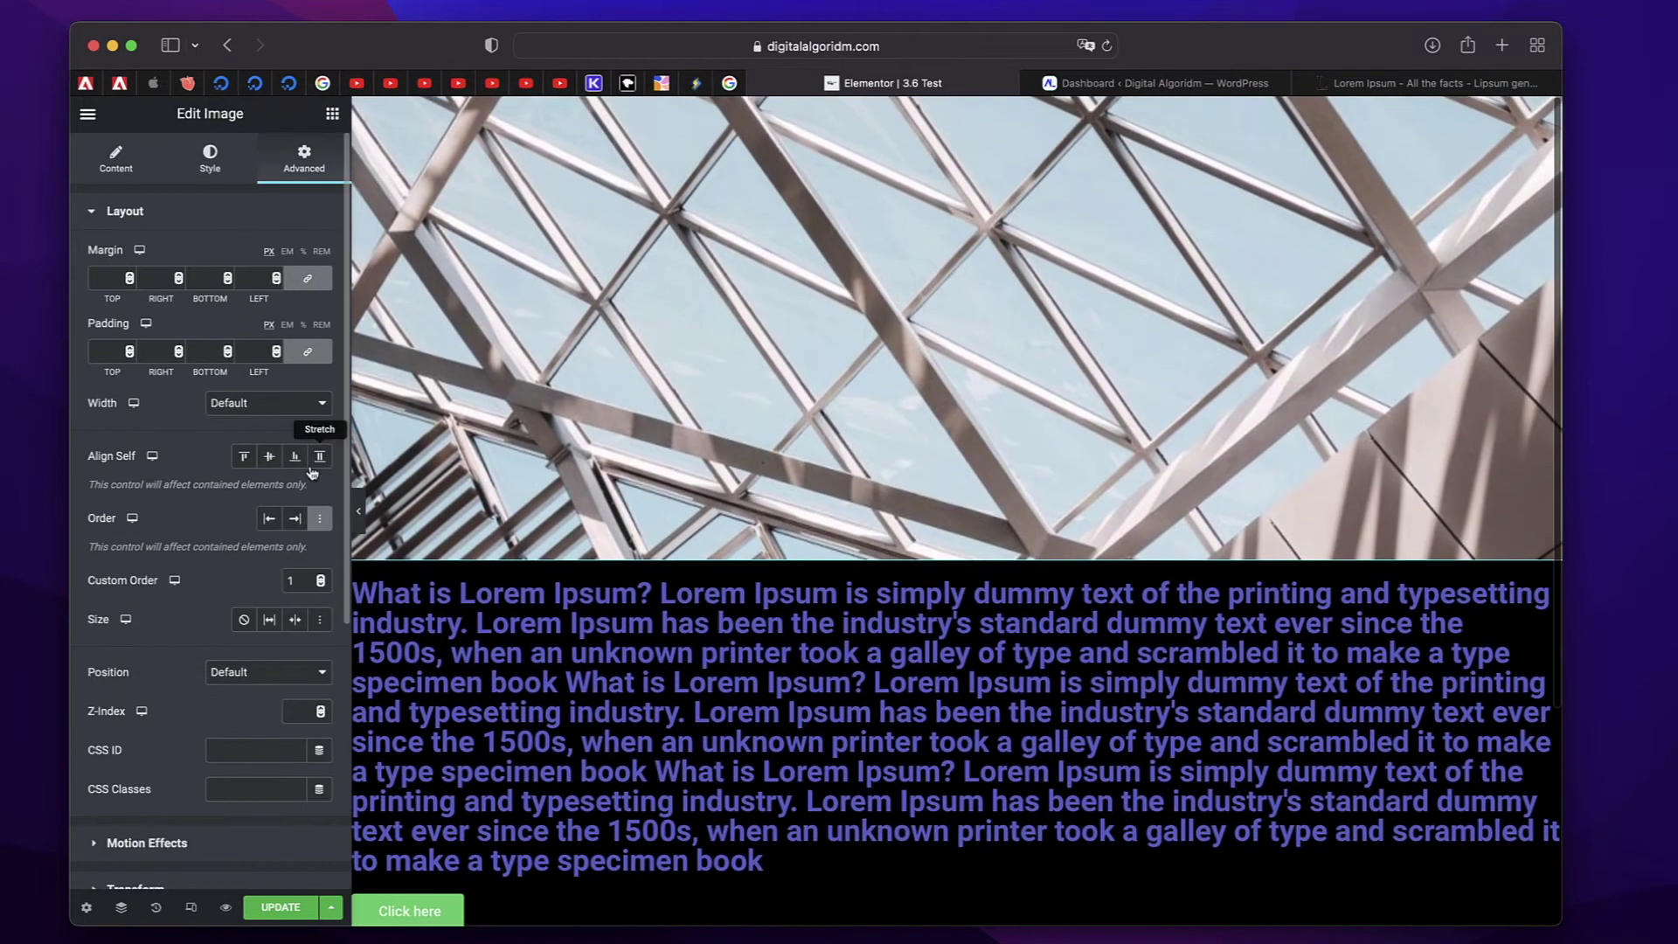
pyautogui.click(292, 529)
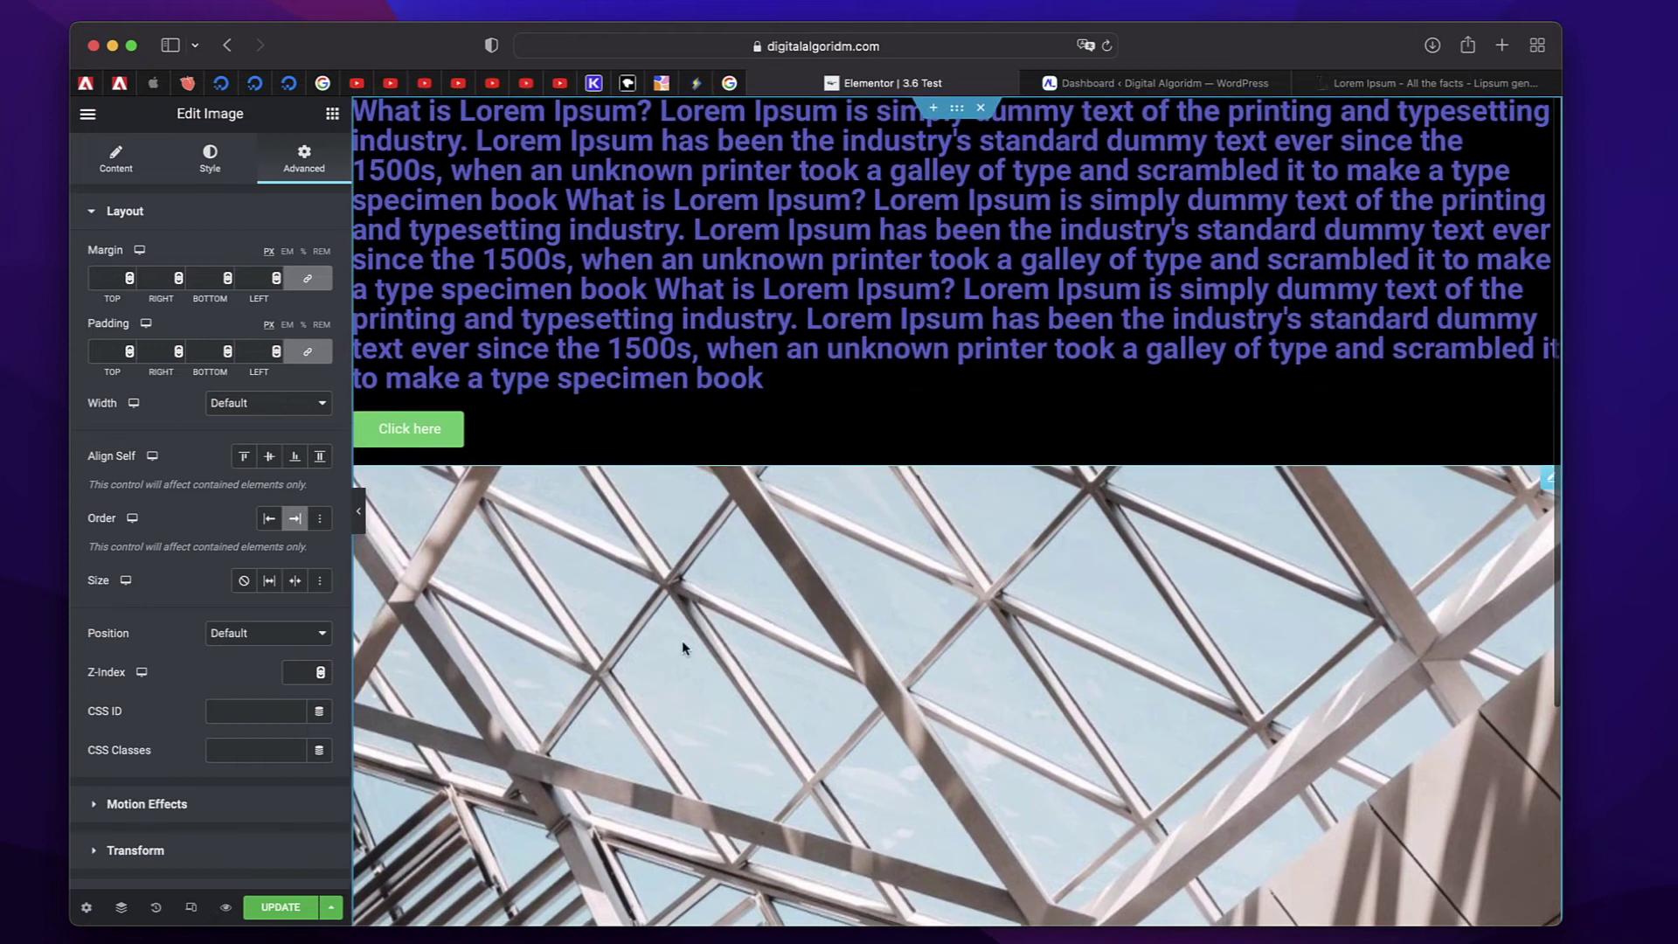
pyautogui.click(138, 214)
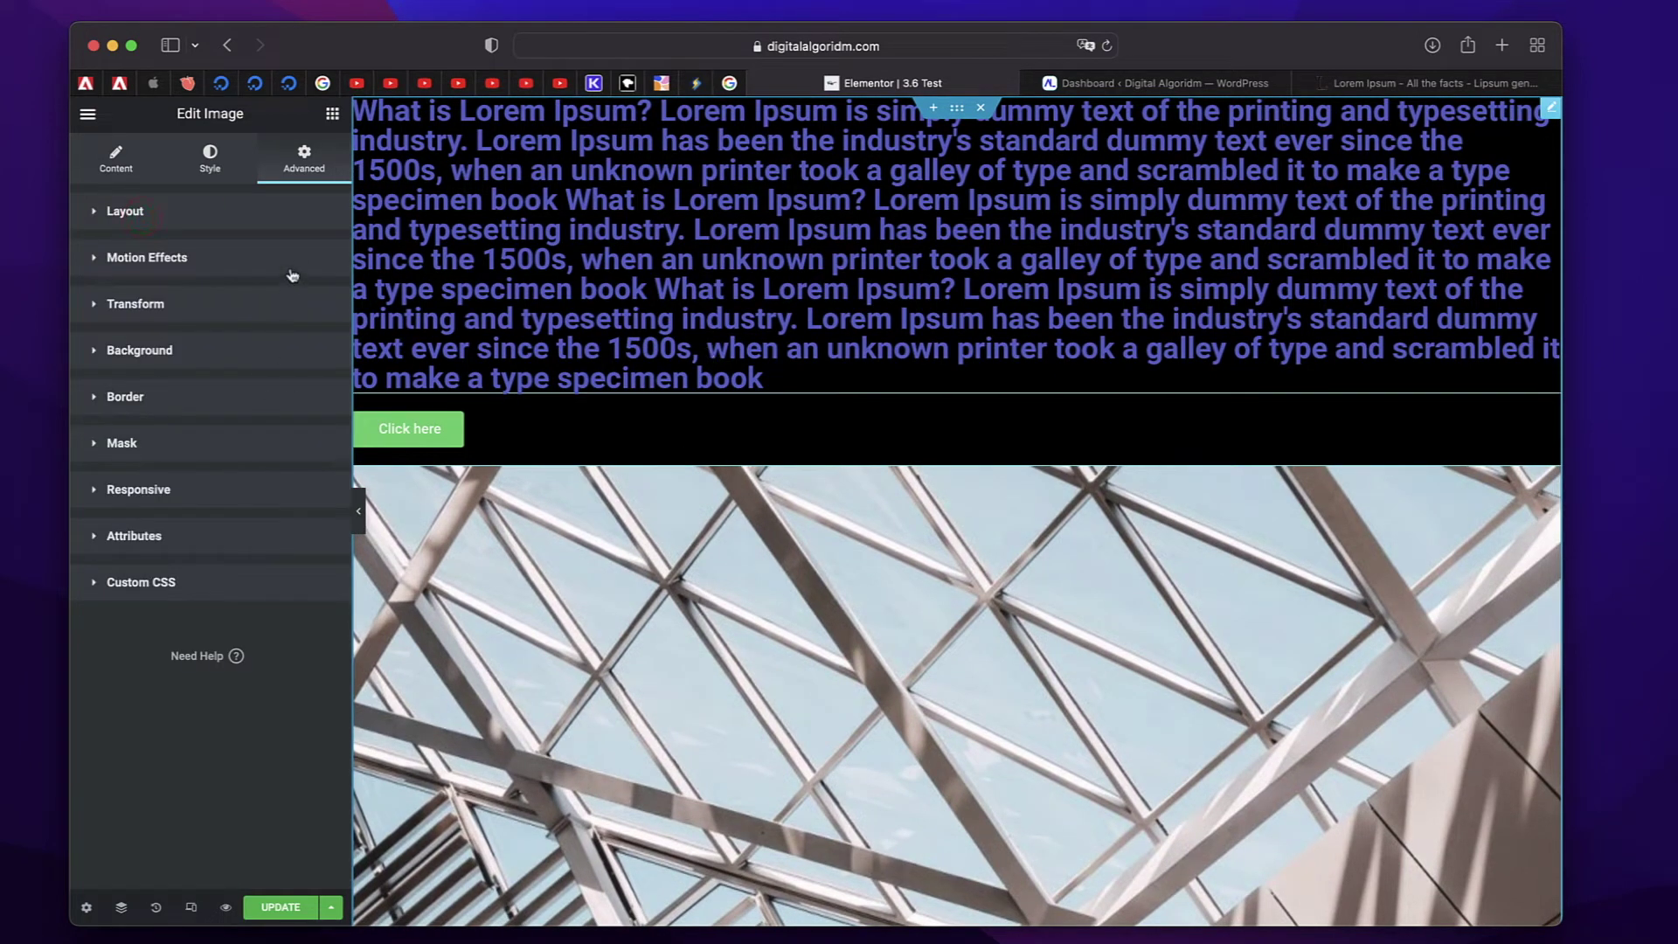
pyautogui.click(173, 219)
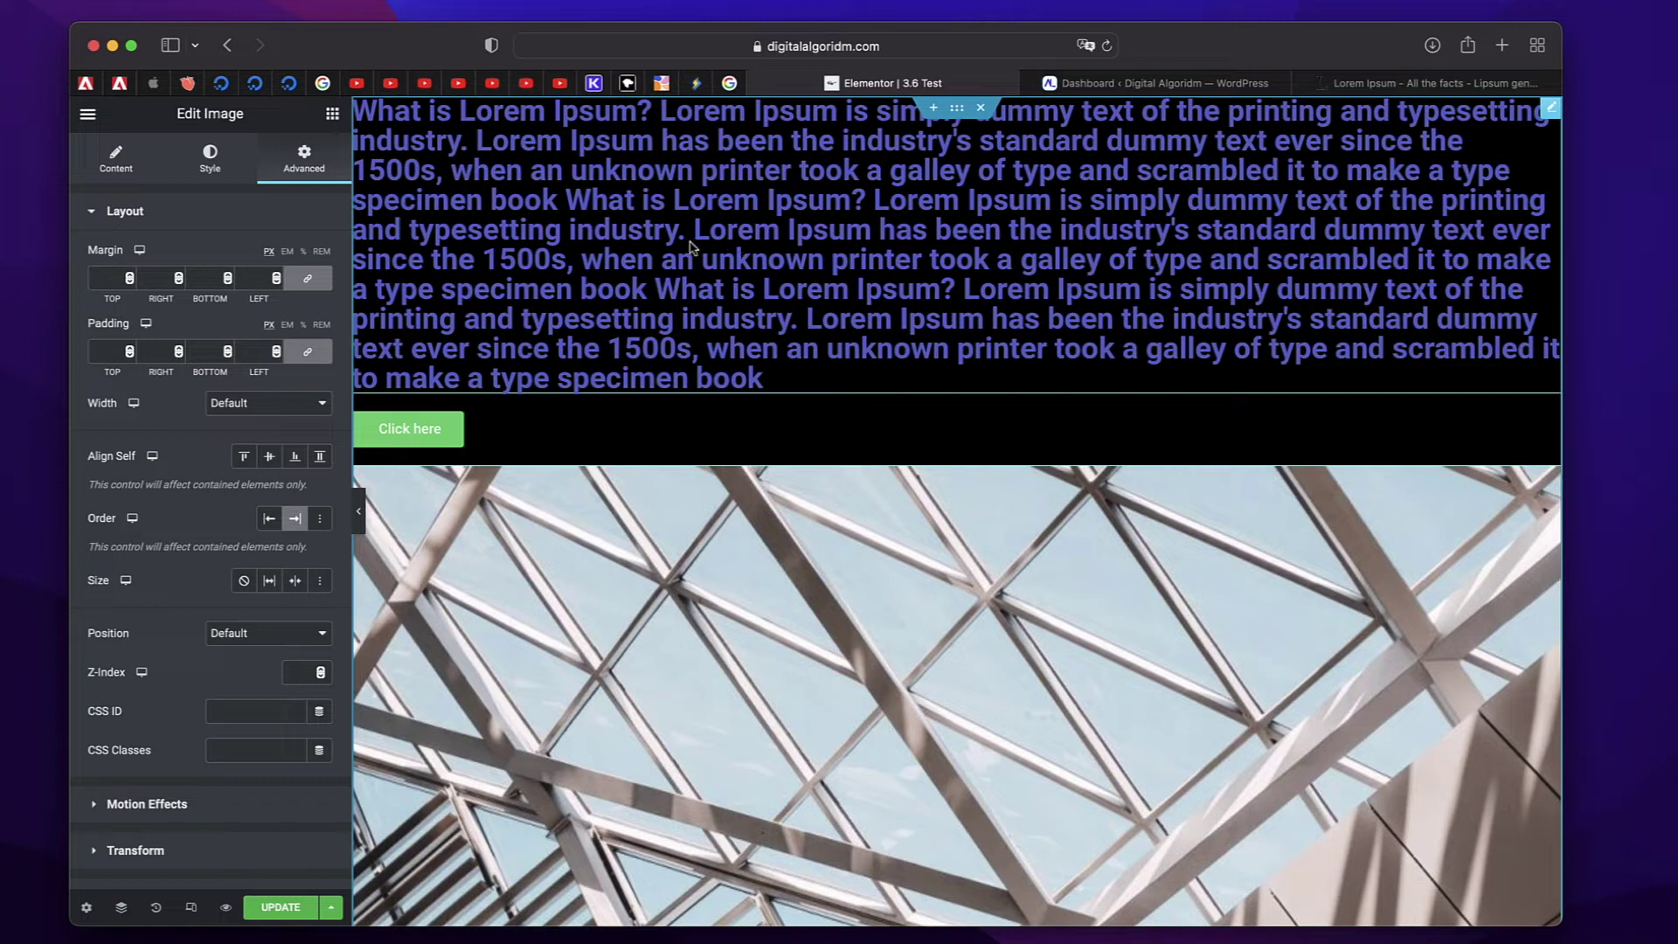
pyautogui.click(957, 110)
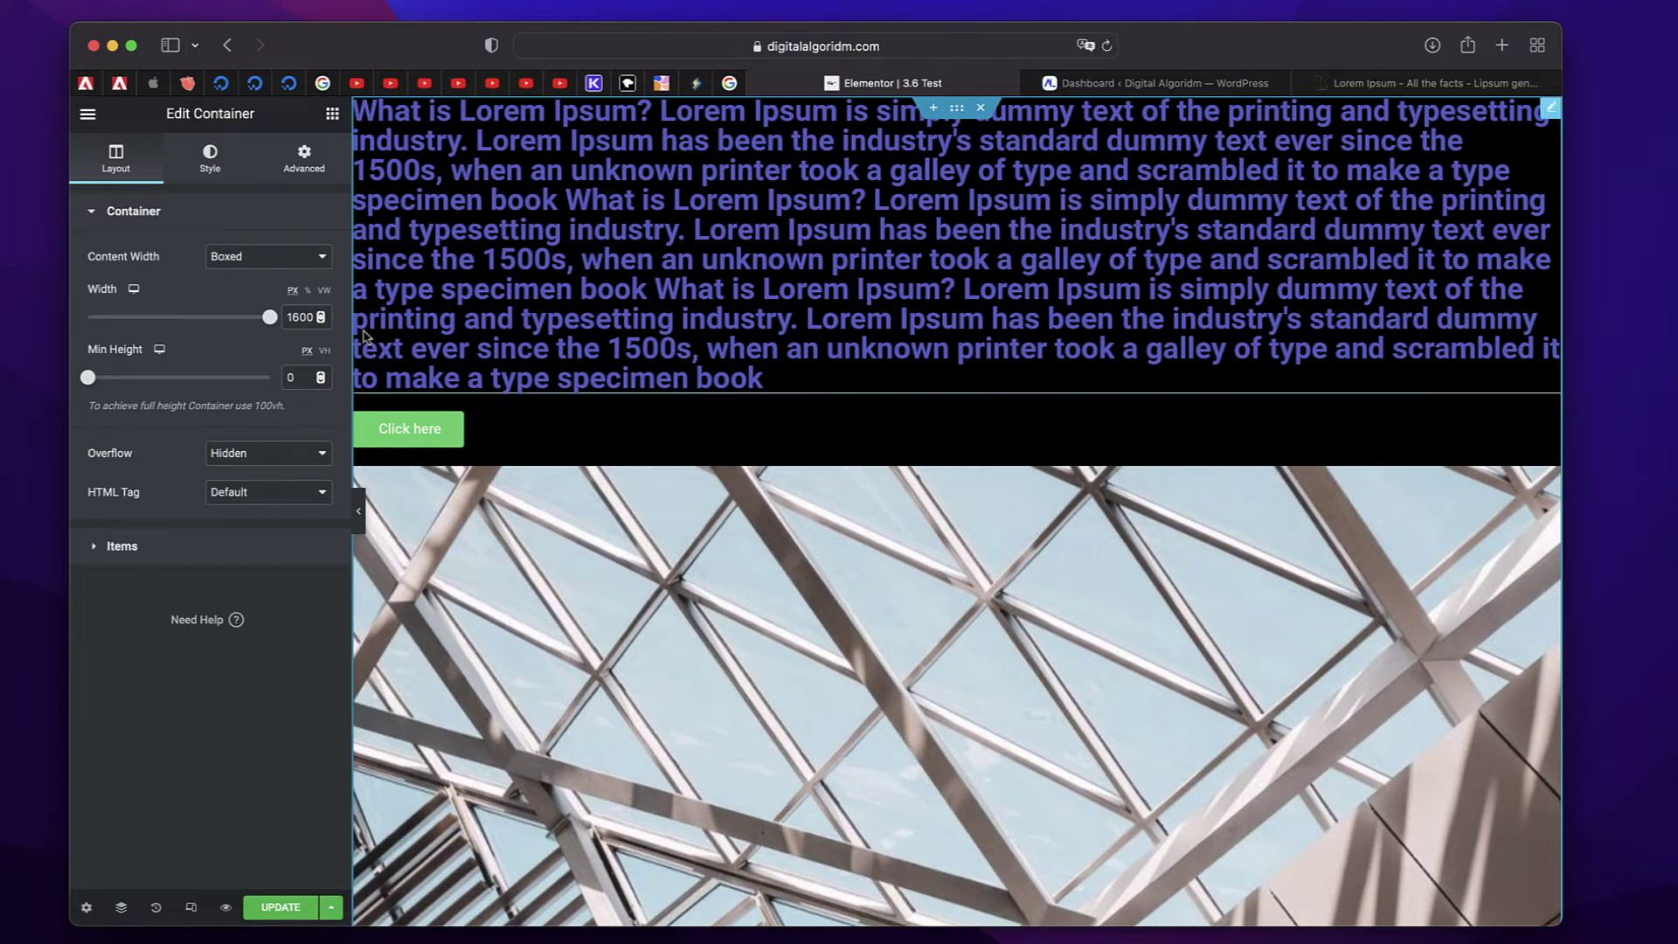
pyautogui.click(304, 161)
# Set the container's Items Direction to Column, then select the heading widget
pyautogui.scroll(-3, 174, 437)
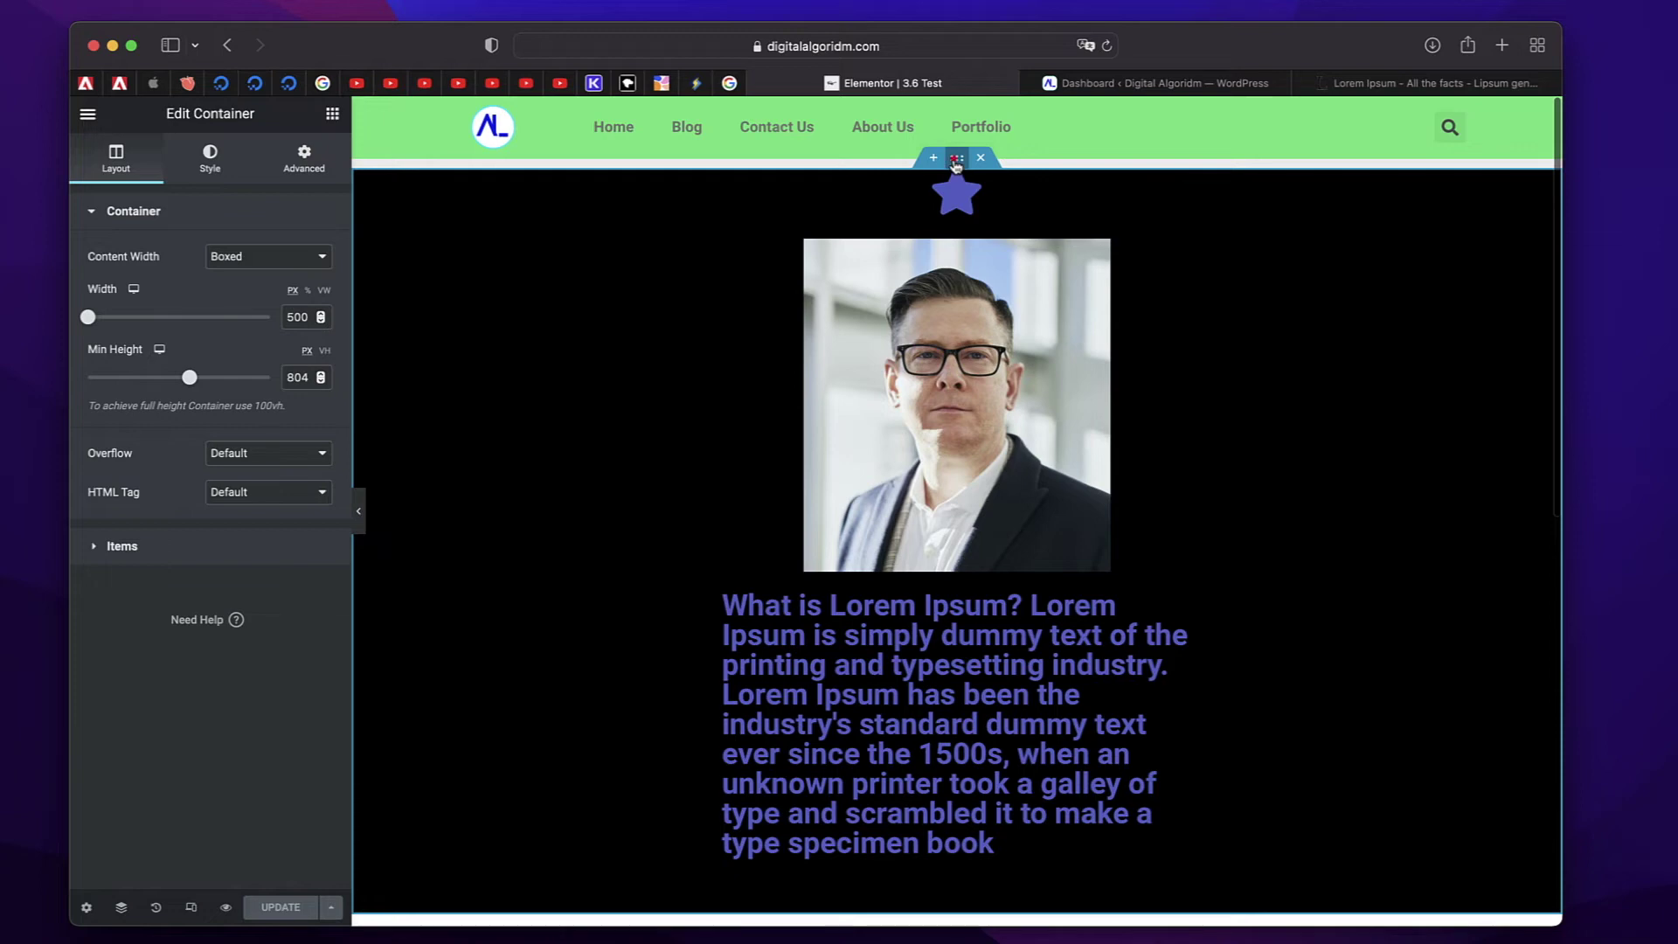
pyautogui.click(213, 549)
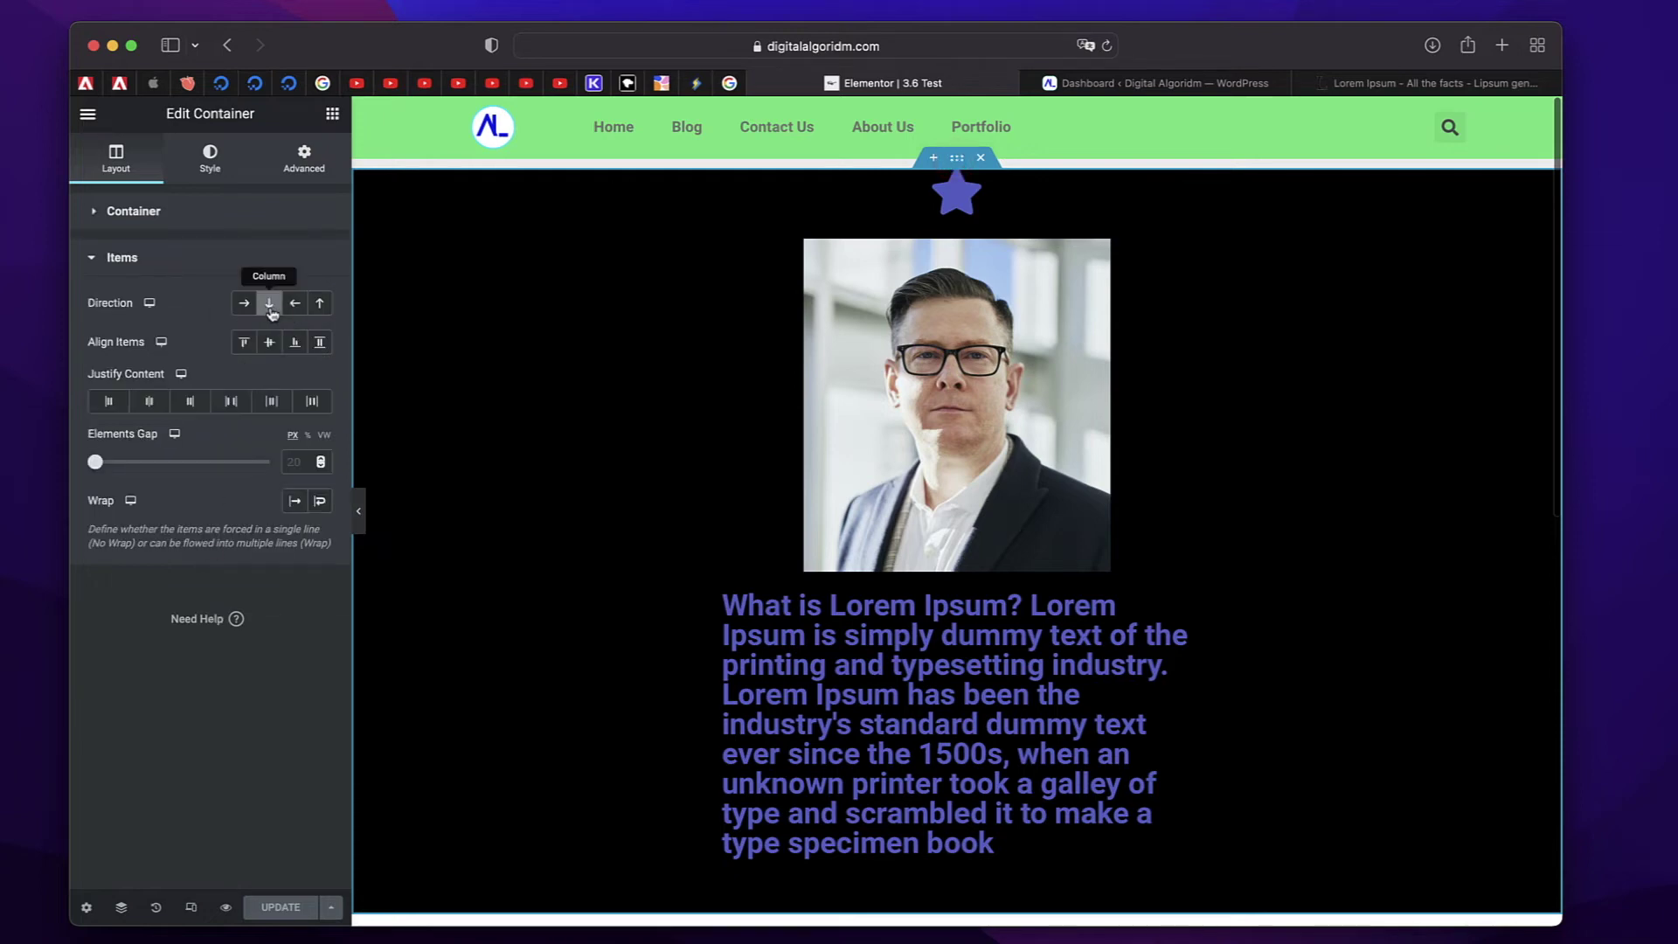
pyautogui.click(269, 304)
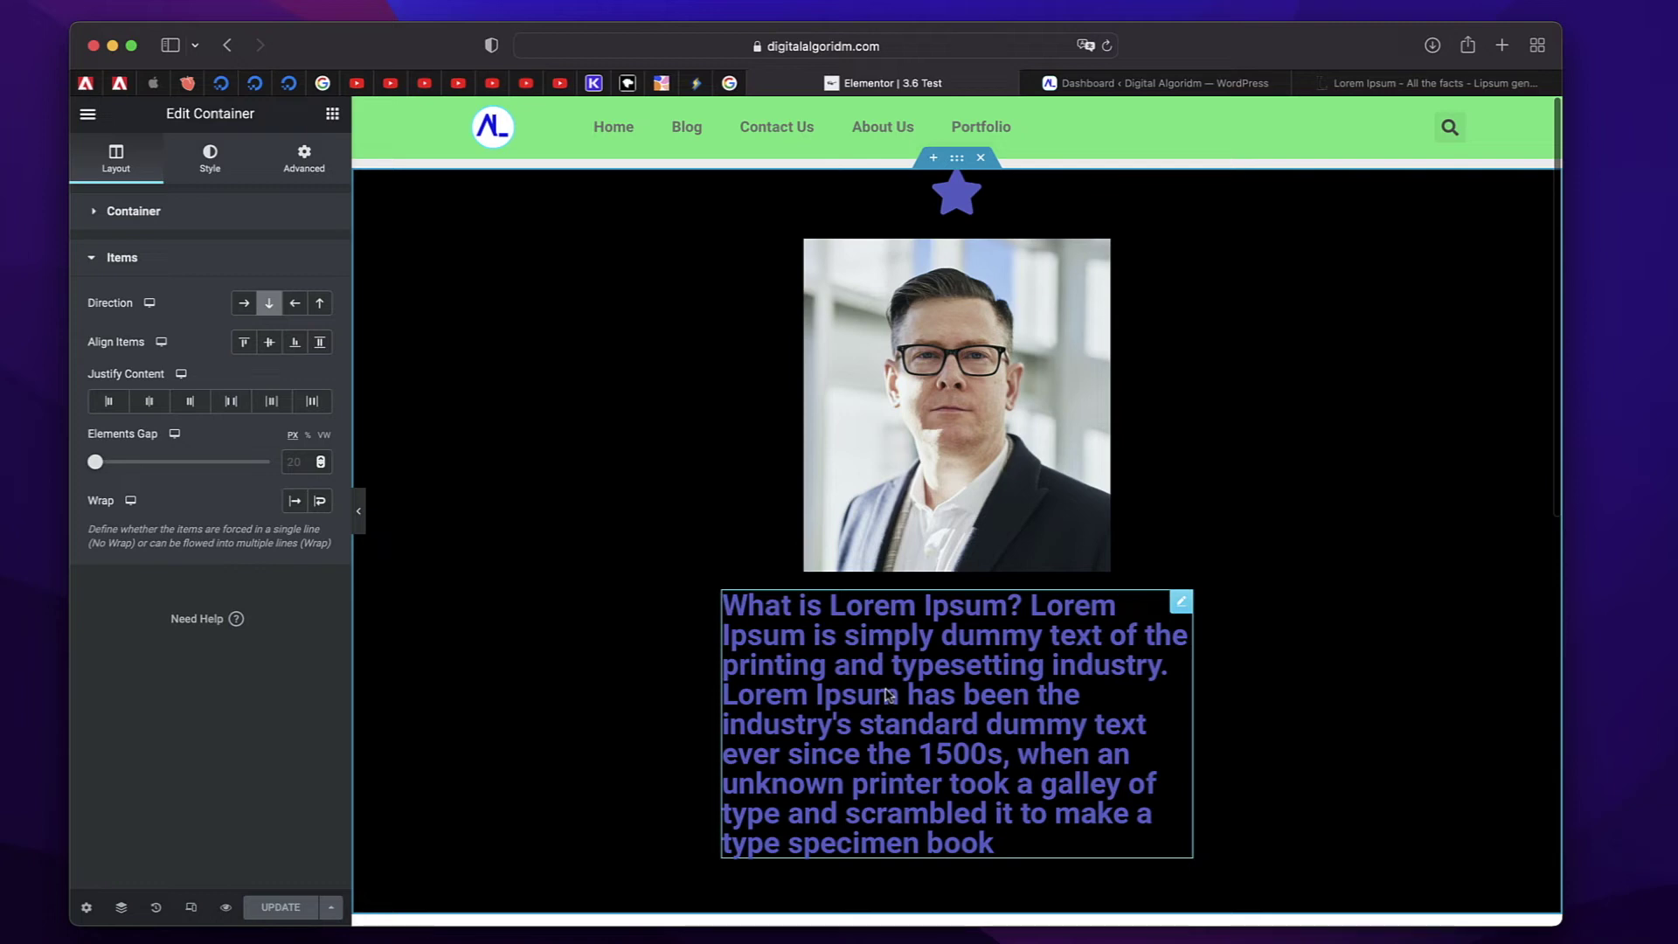
pyautogui.click(1181, 601)
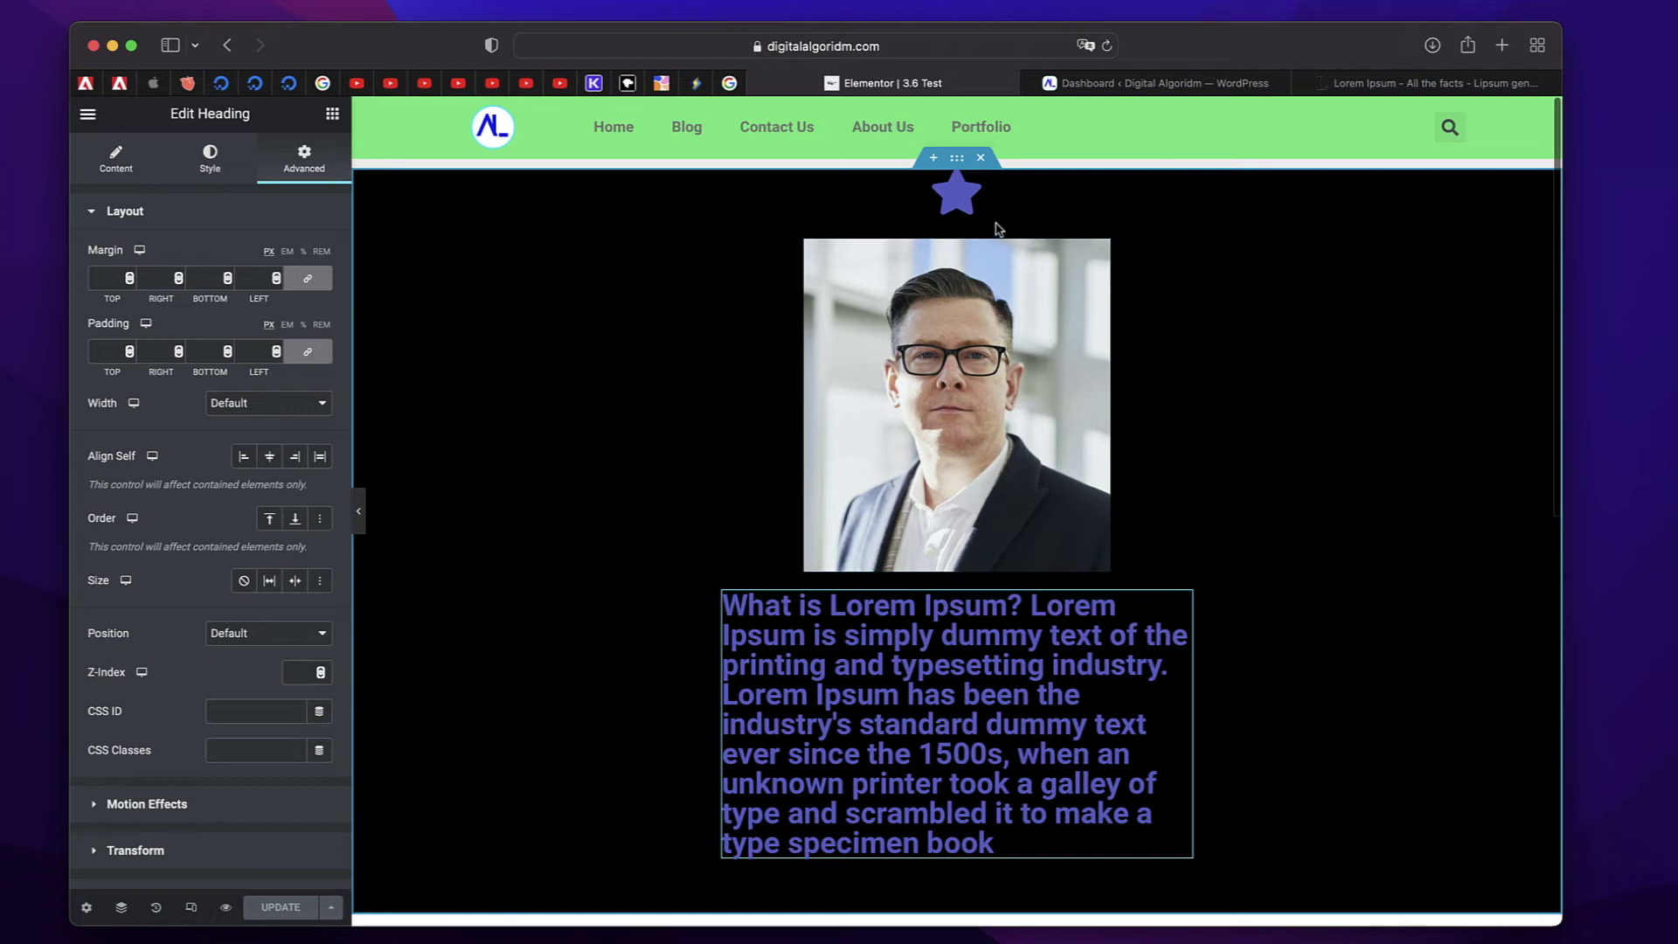
# Set Size to Grow for the star icon and the portrait image
pyautogui.click(1178, 181)
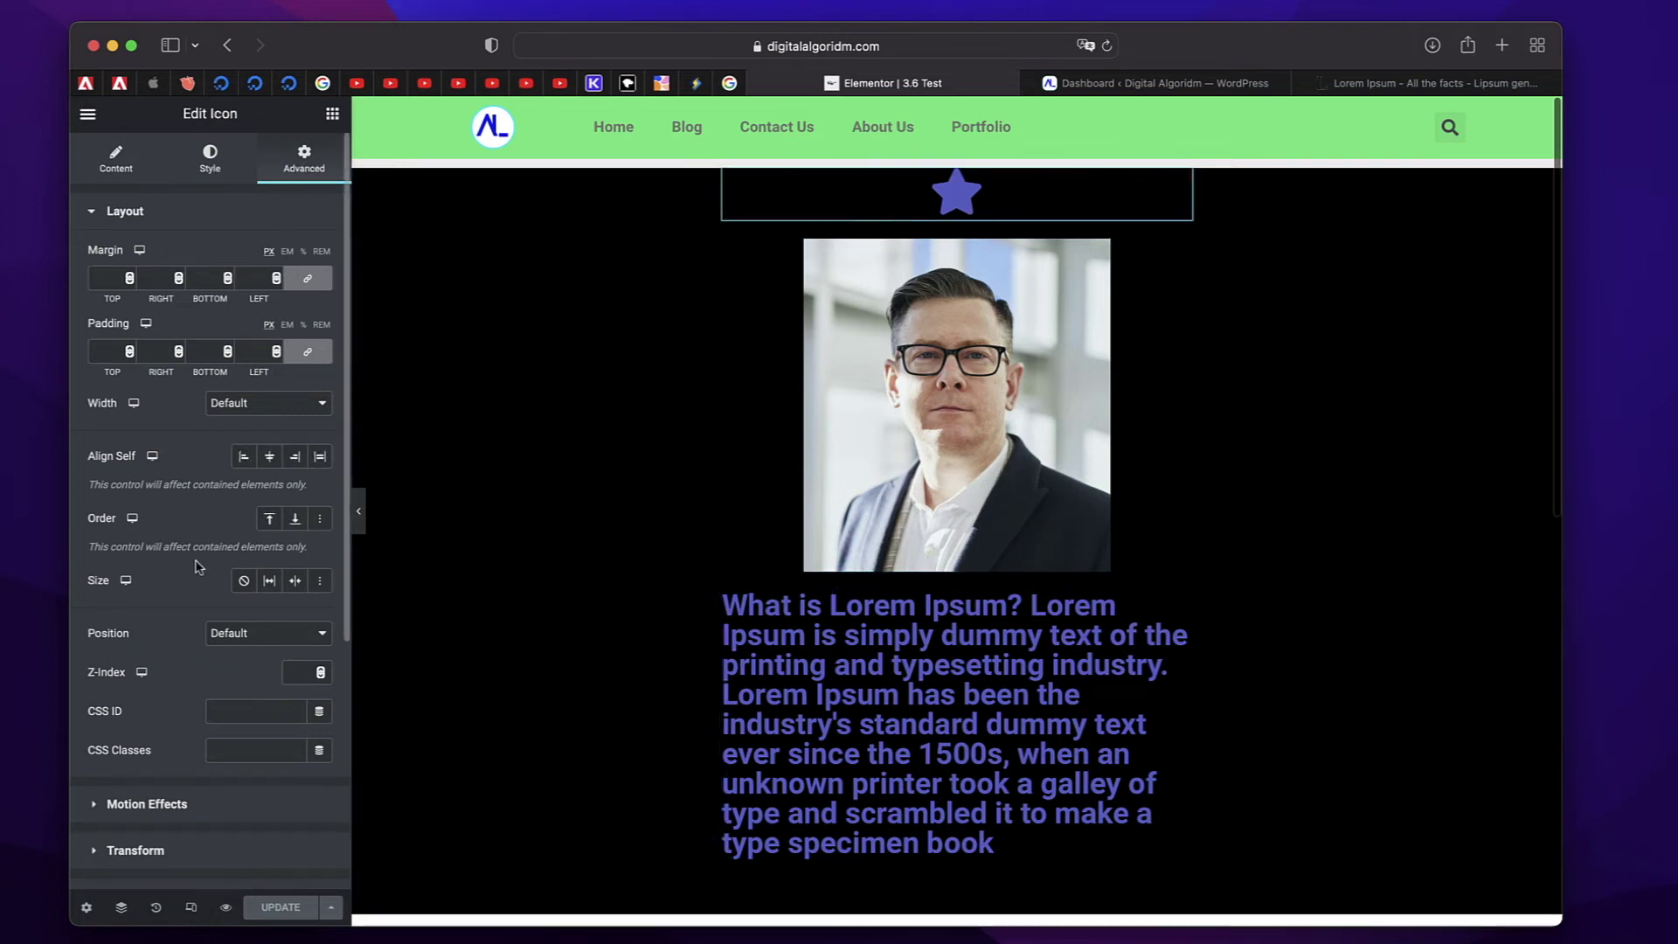
pyautogui.click(270, 581)
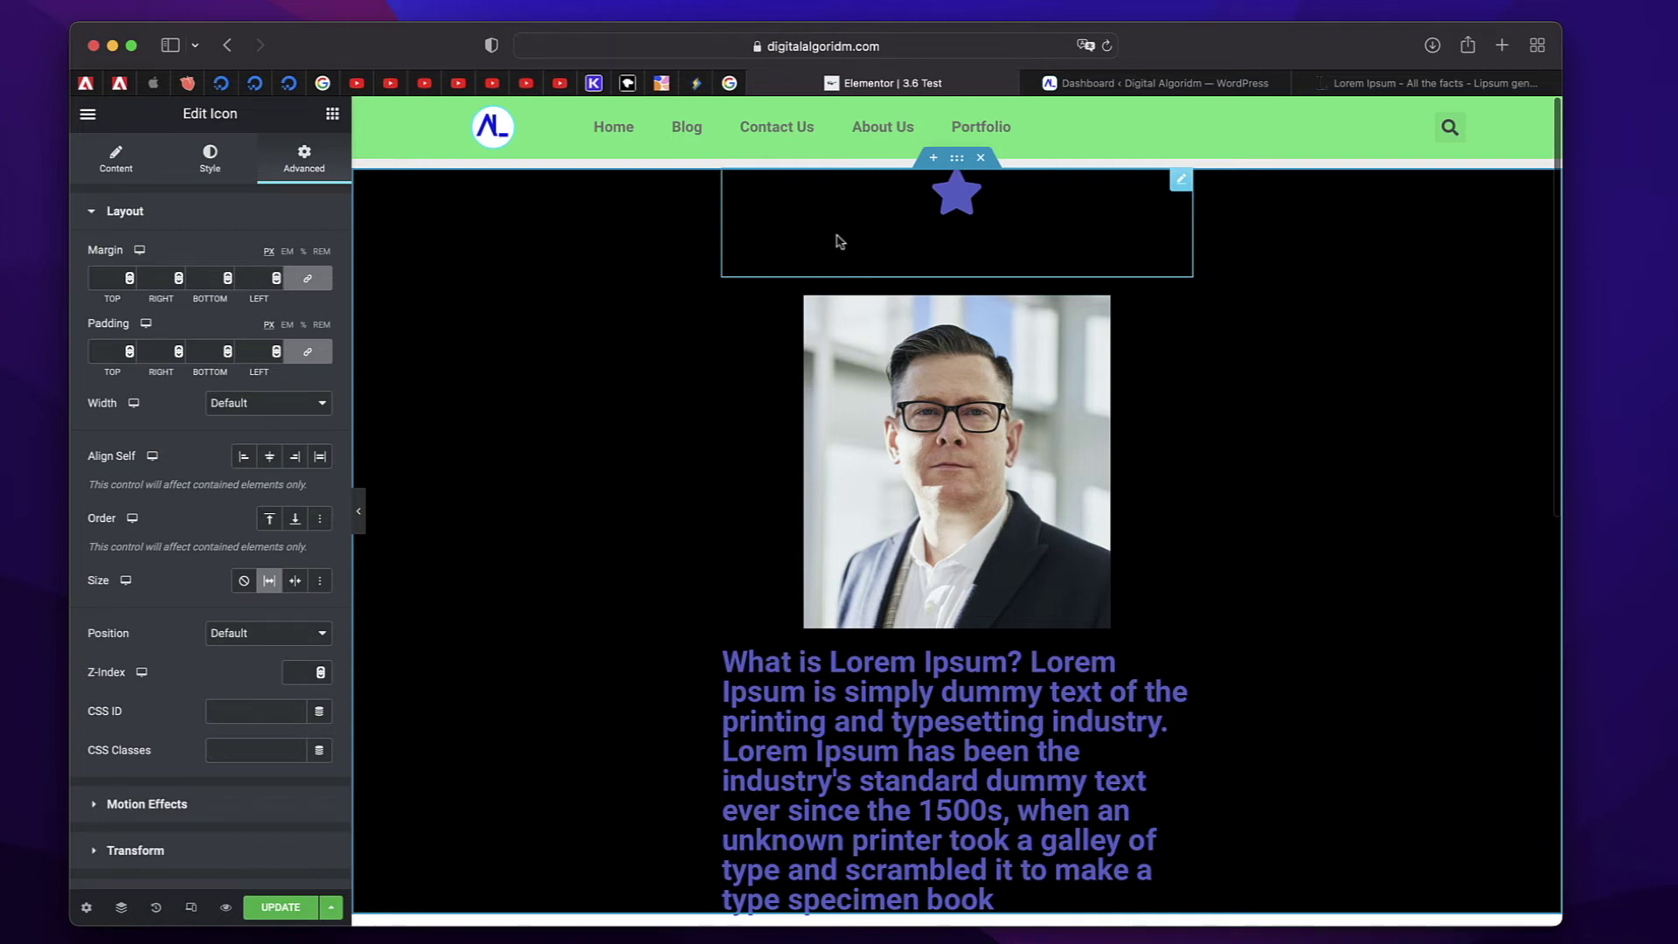
pyautogui.click(1022, 476)
pyautogui.click(269, 581)
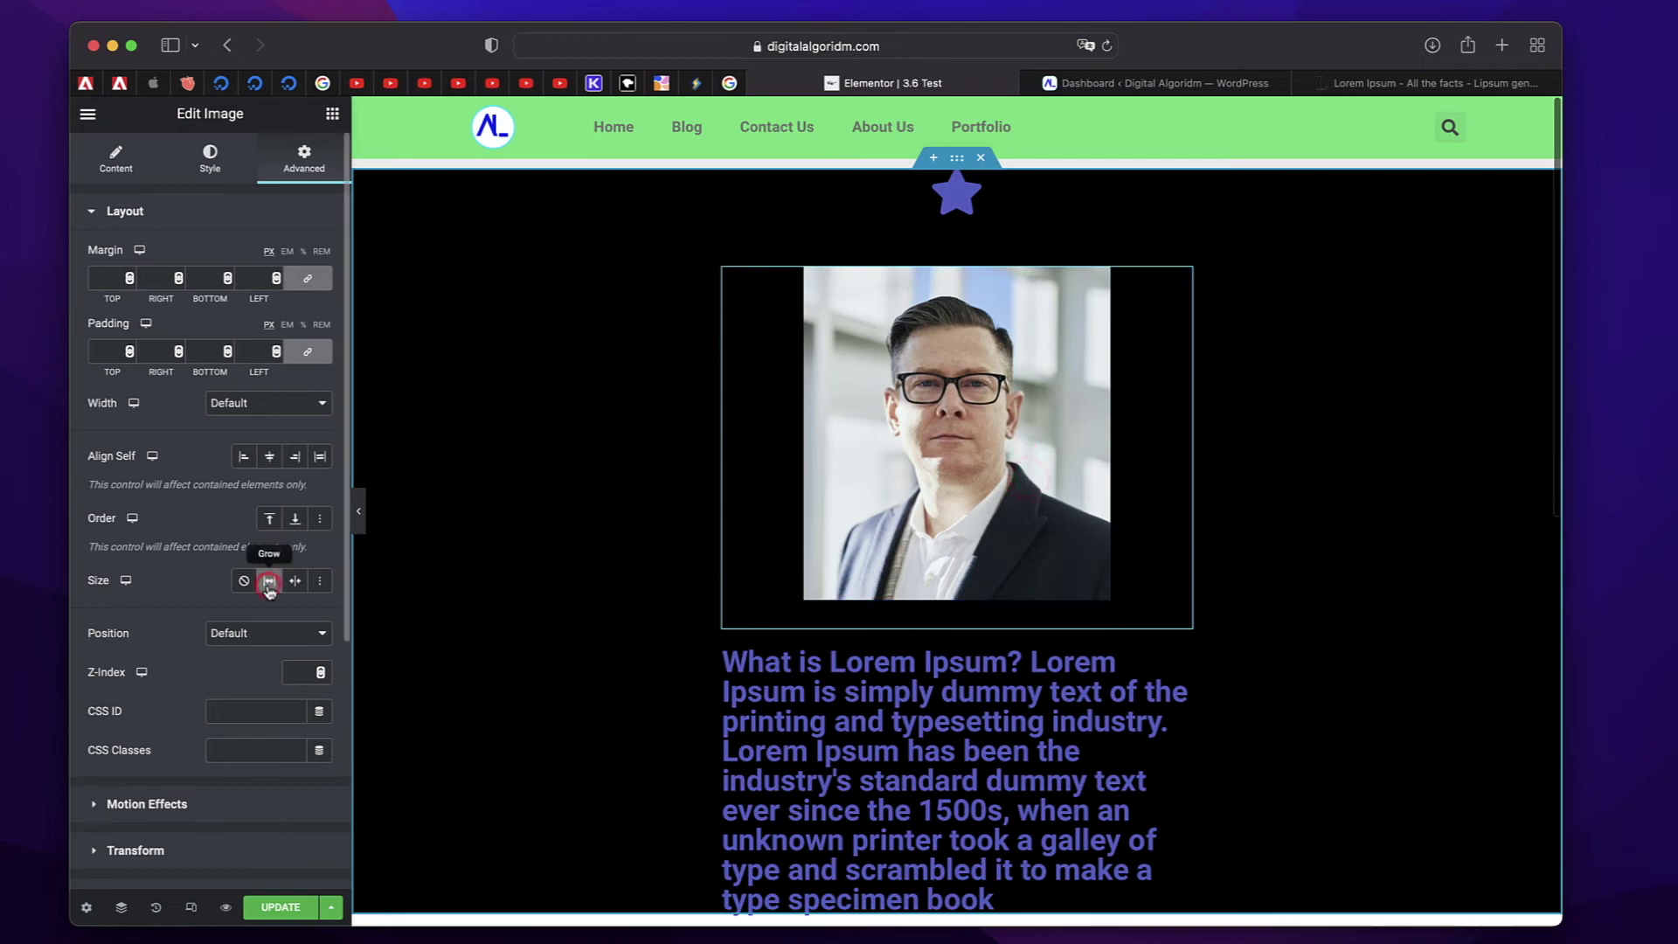
pyautogui.scroll(-3, 1171, 503)
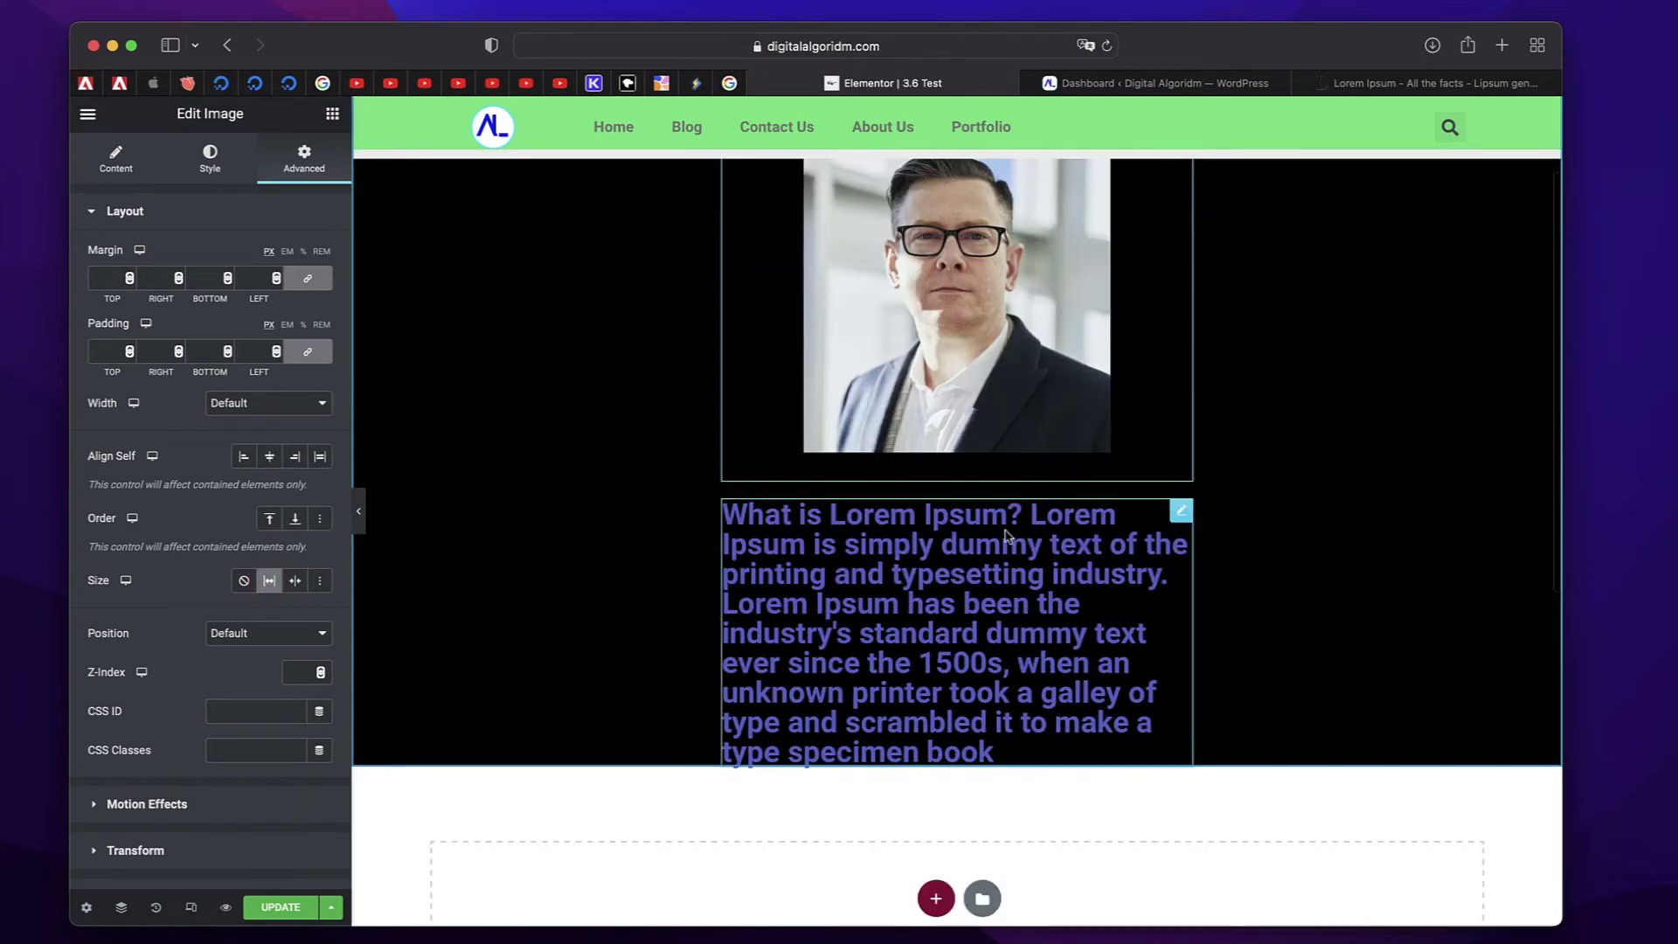
# Change the heading's Size from Grow to Shrink, then reselect the portrait image
pyautogui.click(1181, 513)
pyautogui.click(271, 581)
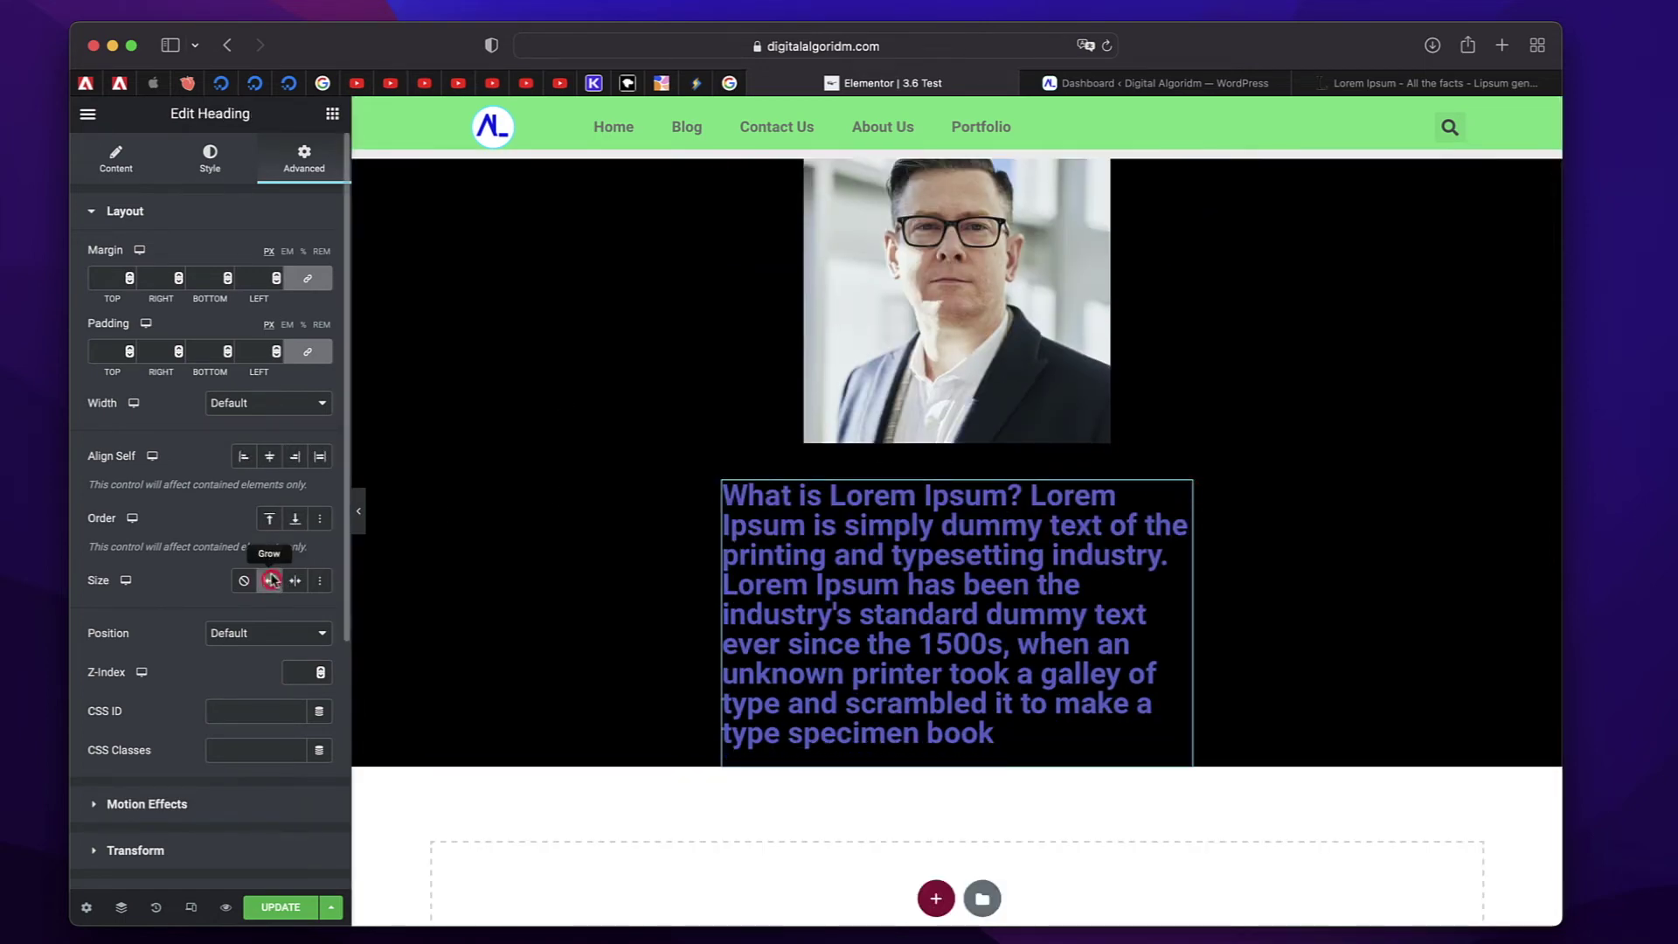
pyautogui.scroll(3, 1068, 364)
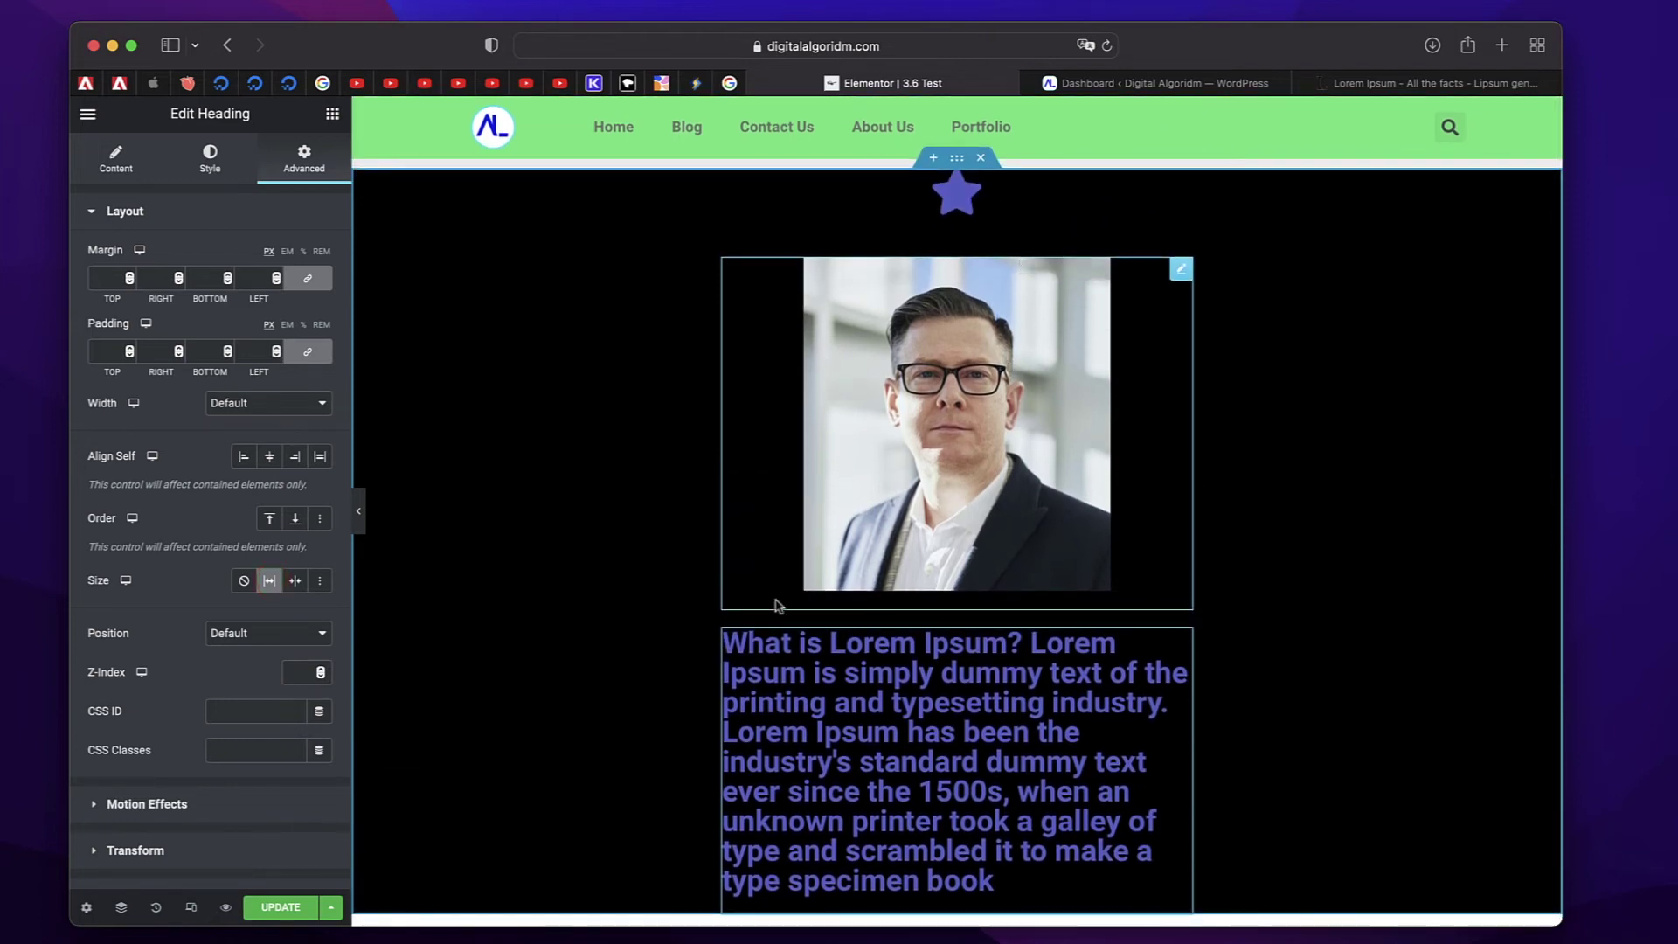
pyautogui.click(297, 586)
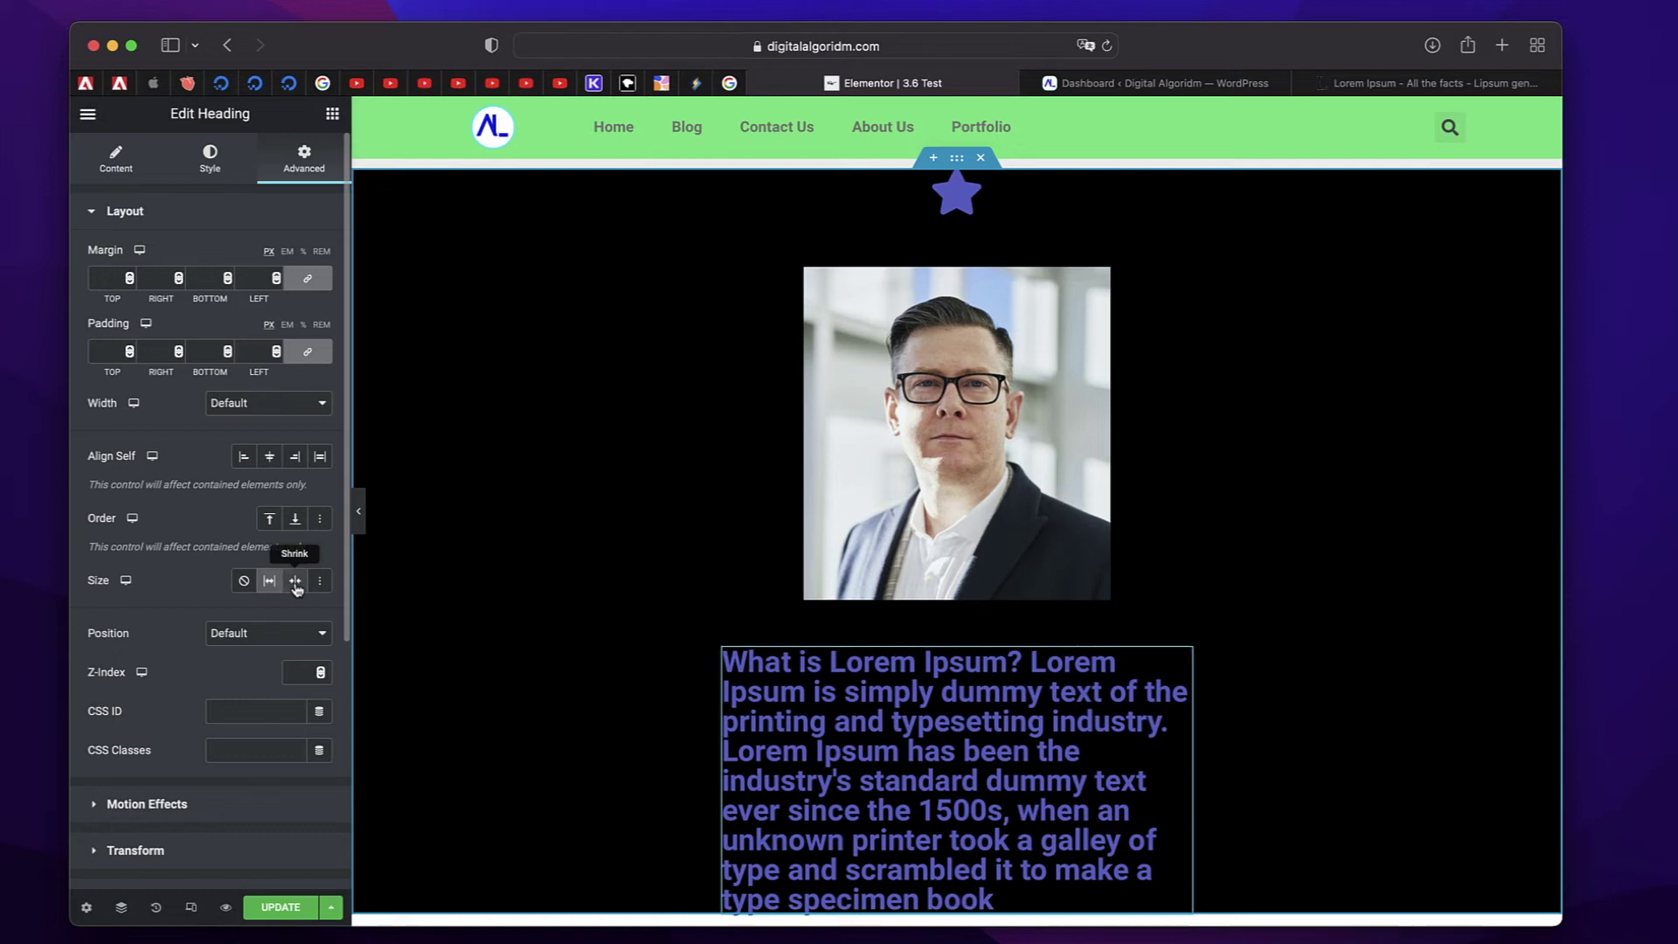
pyautogui.click(297, 586)
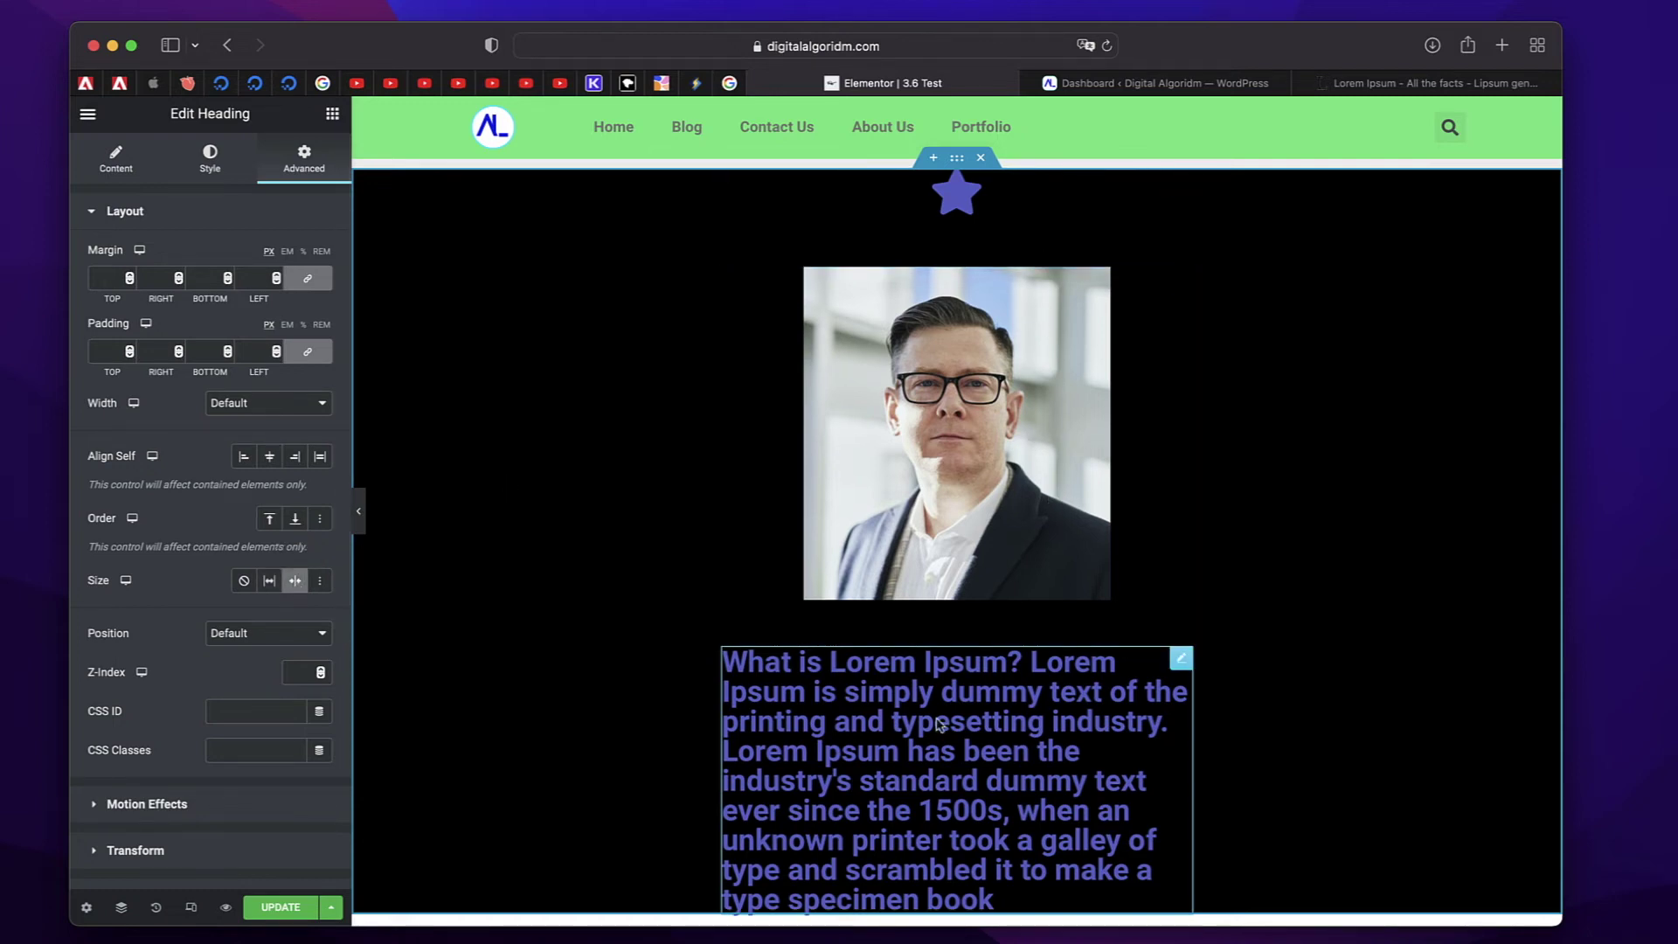
pyautogui.click(982, 423)
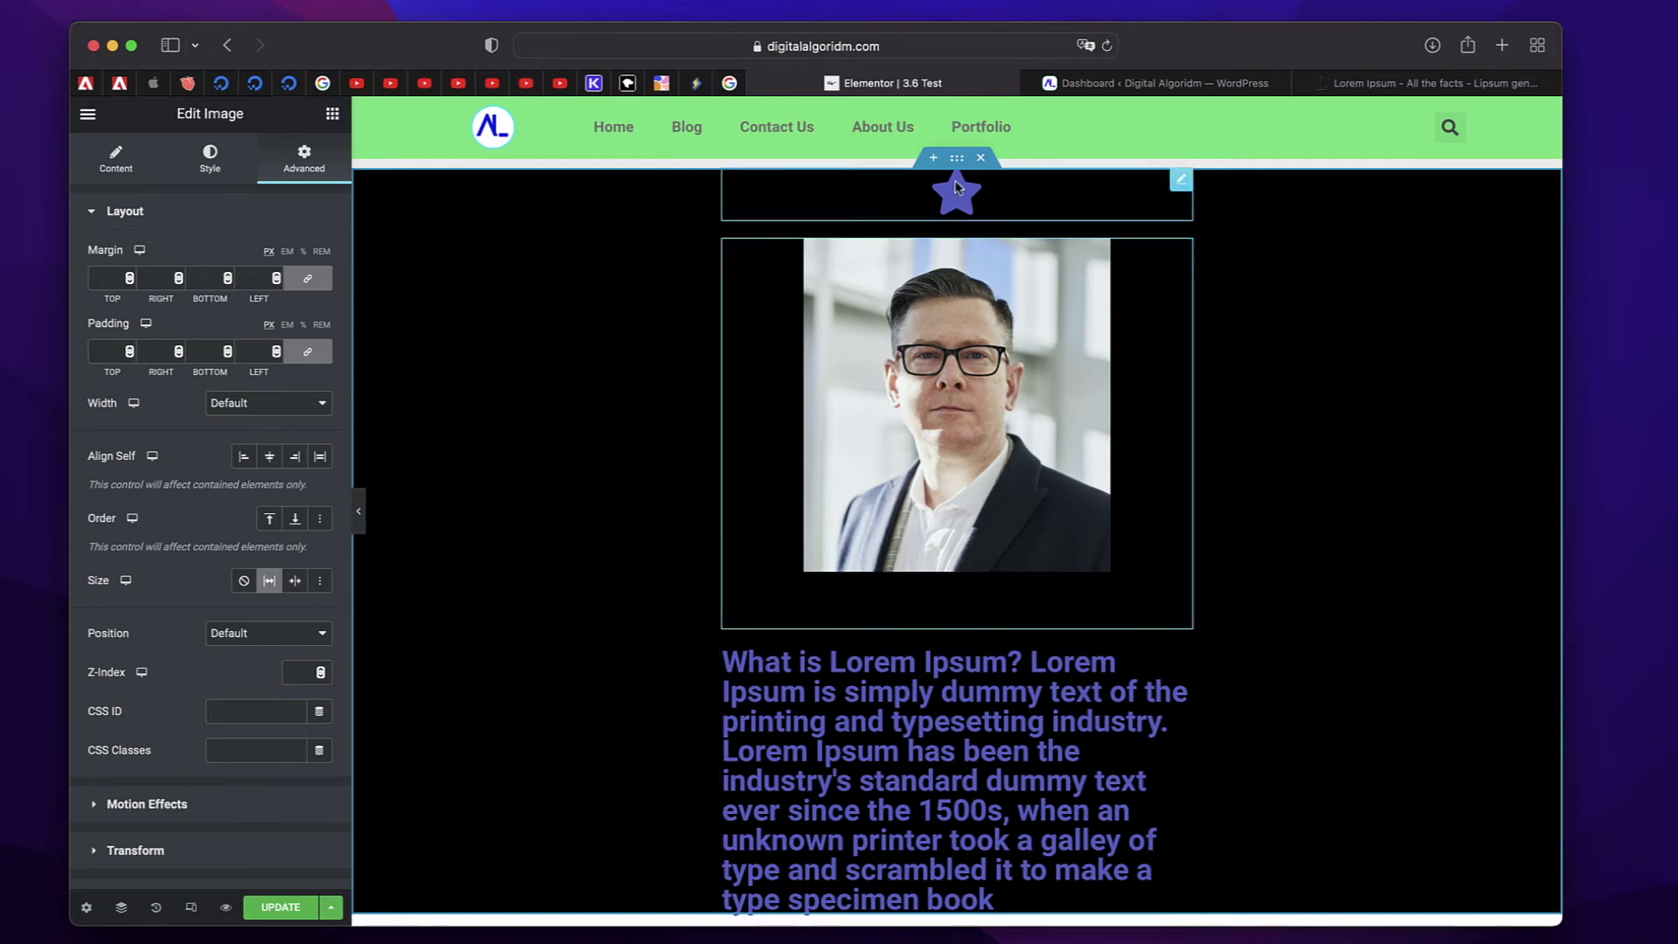
# Set the container's Items Direction to Row
pyautogui.click(957, 157)
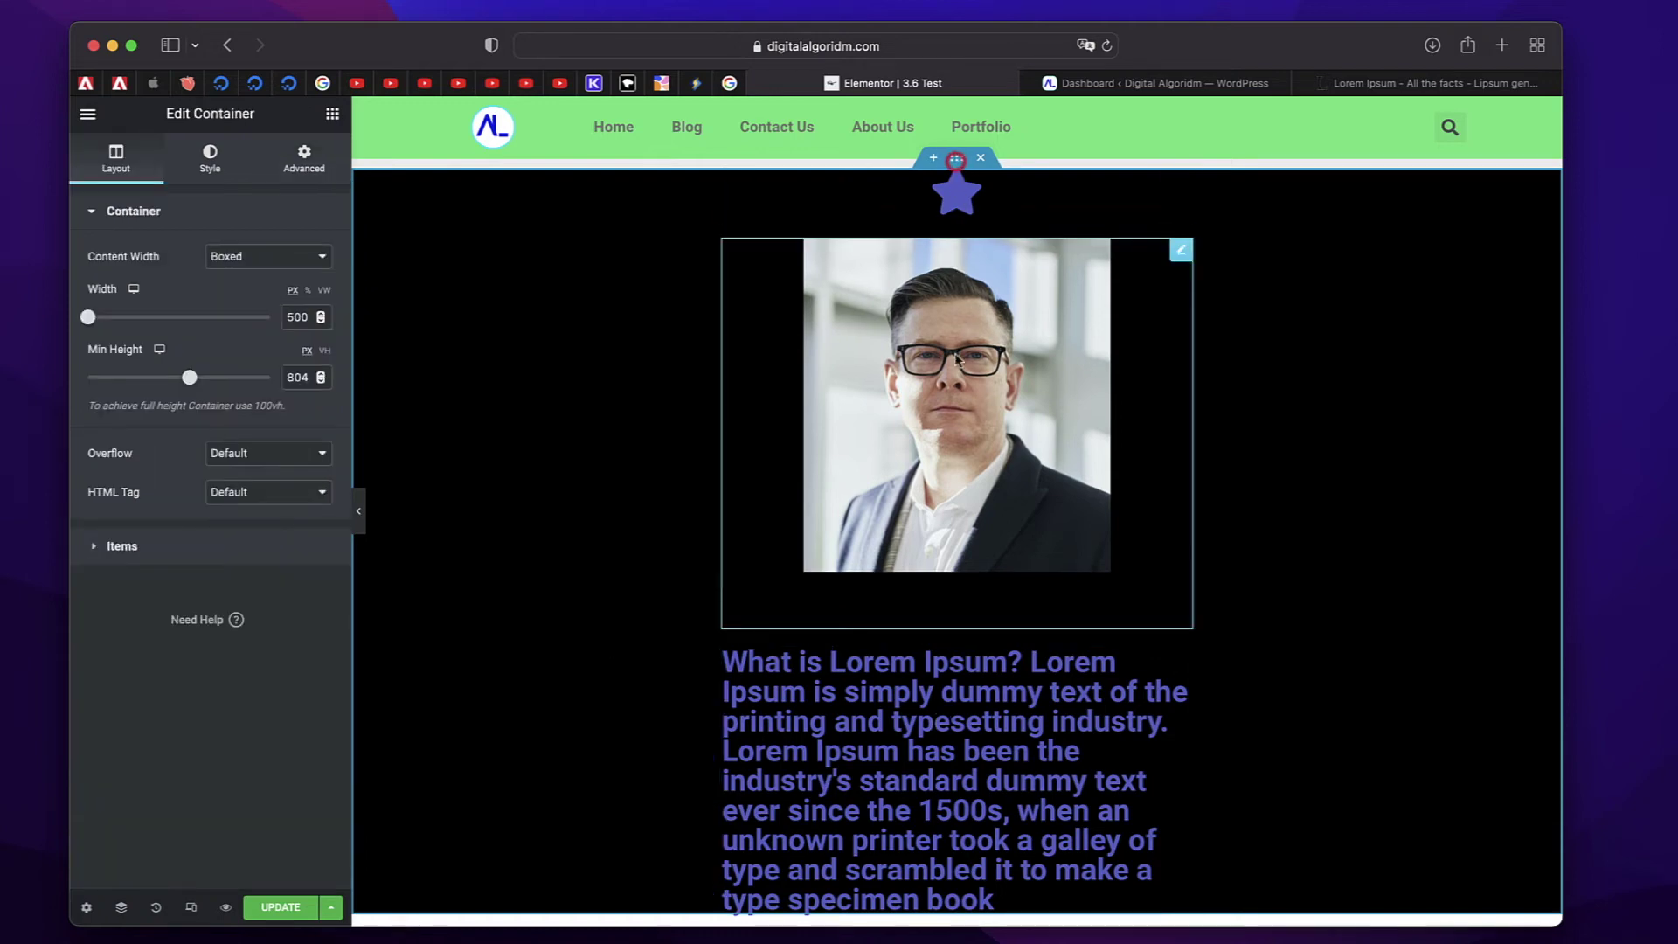
pyautogui.click(247, 551)
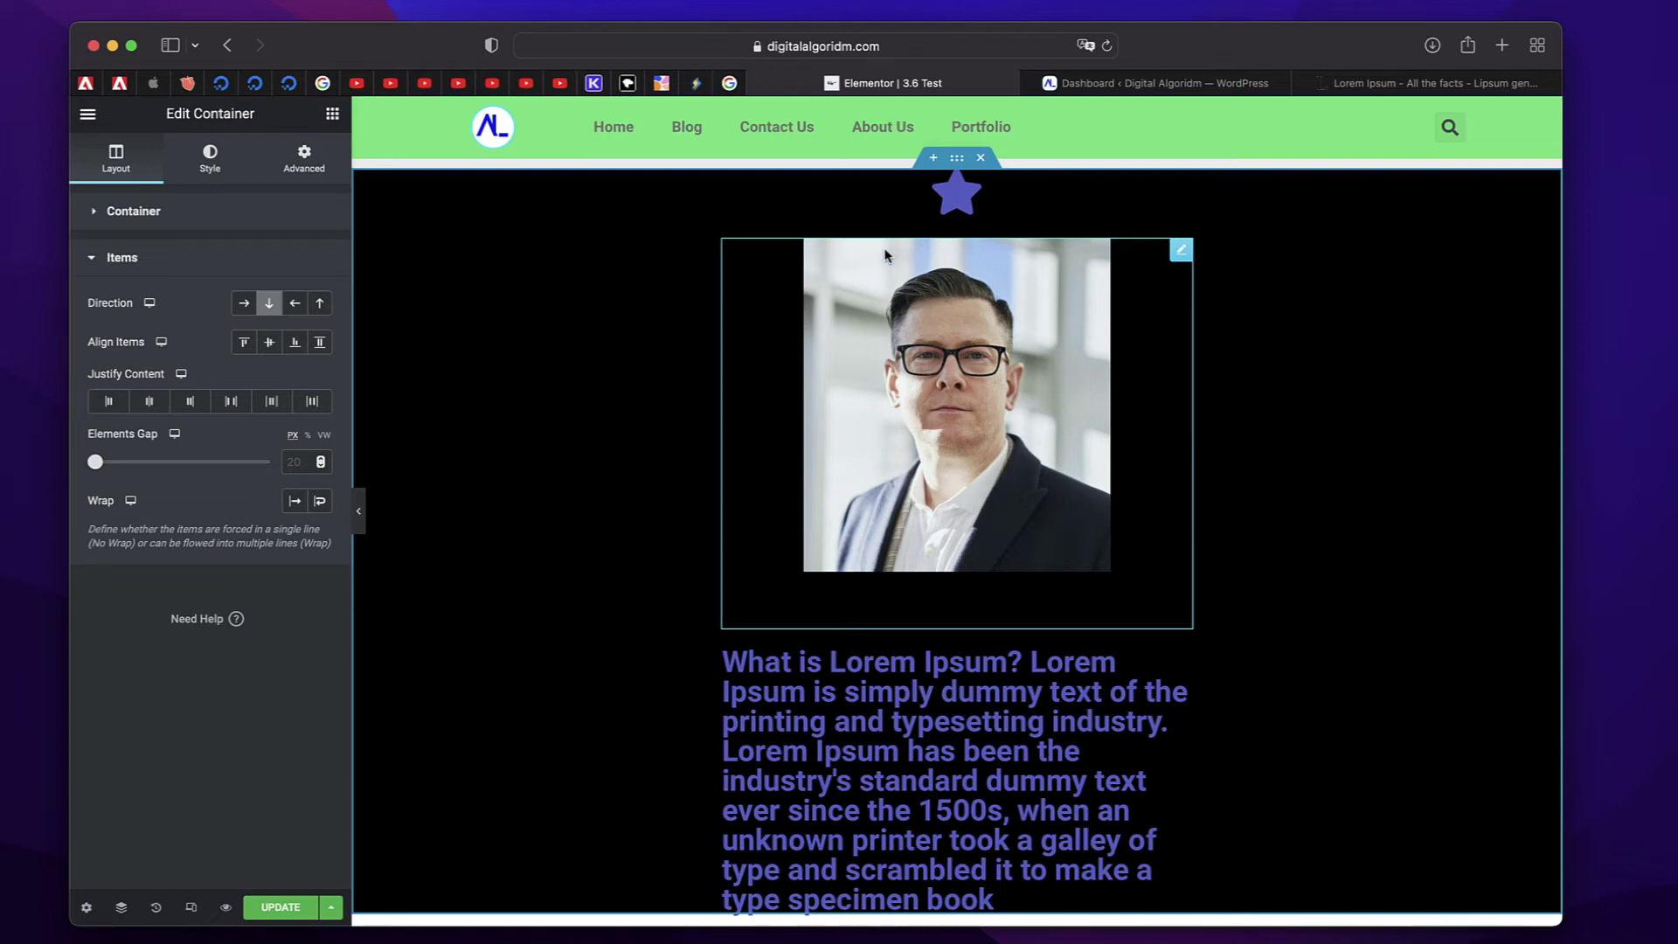
pyautogui.click(244, 303)
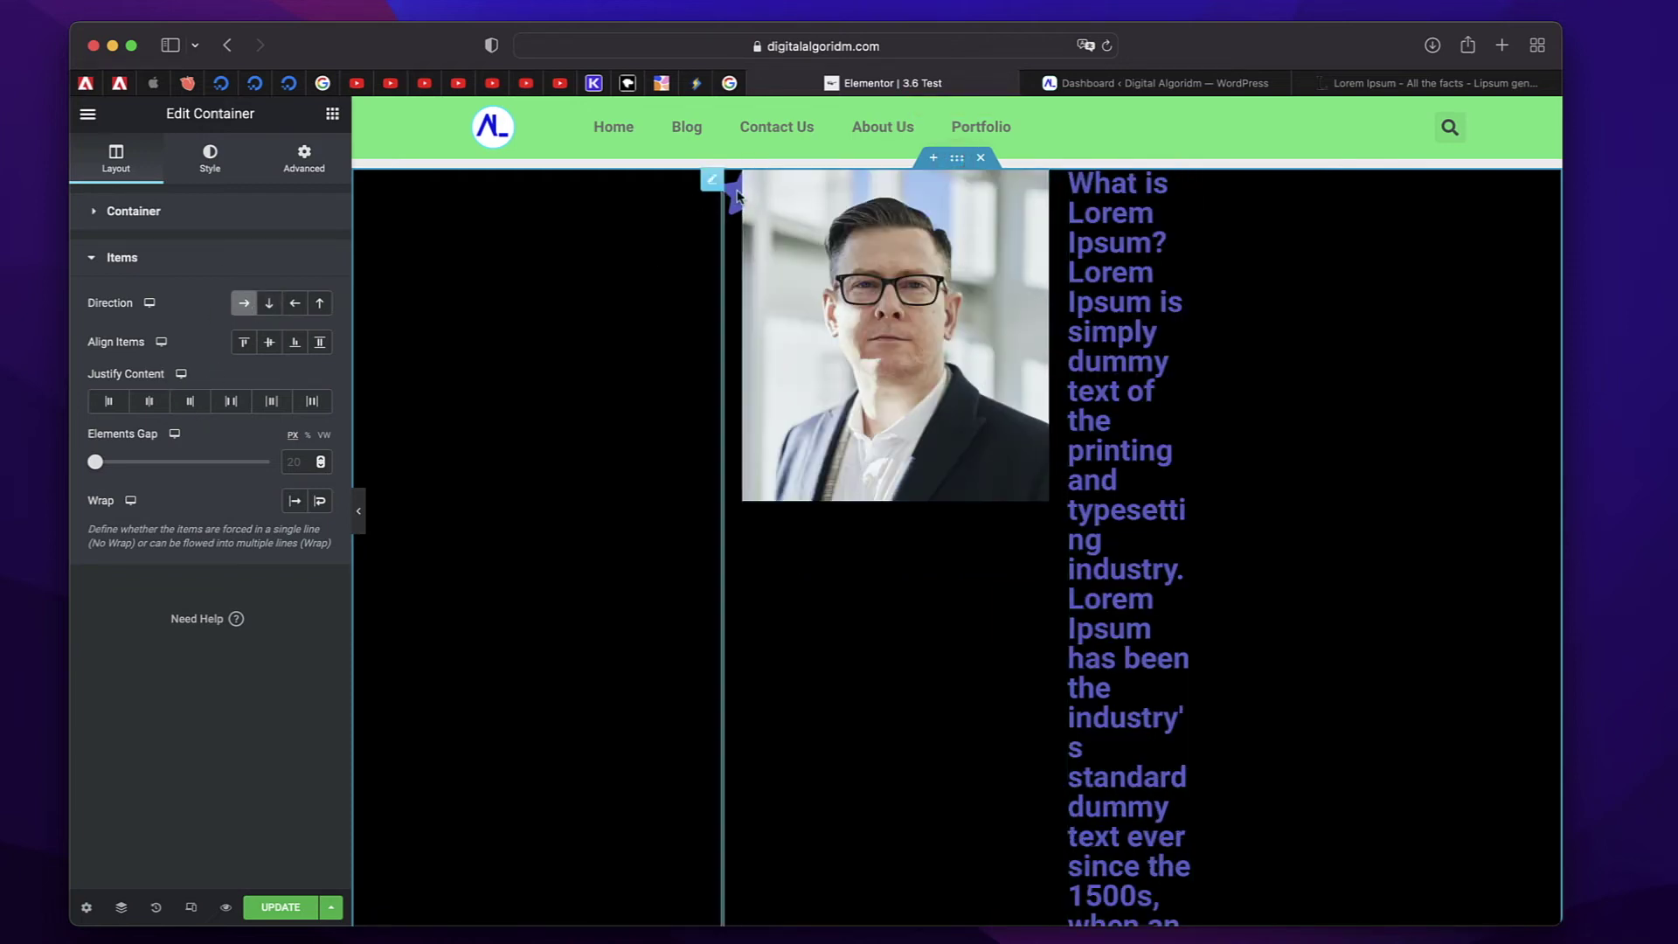
# Set Size to Grow on the star icon and the heading widget
pyautogui.click(714, 182)
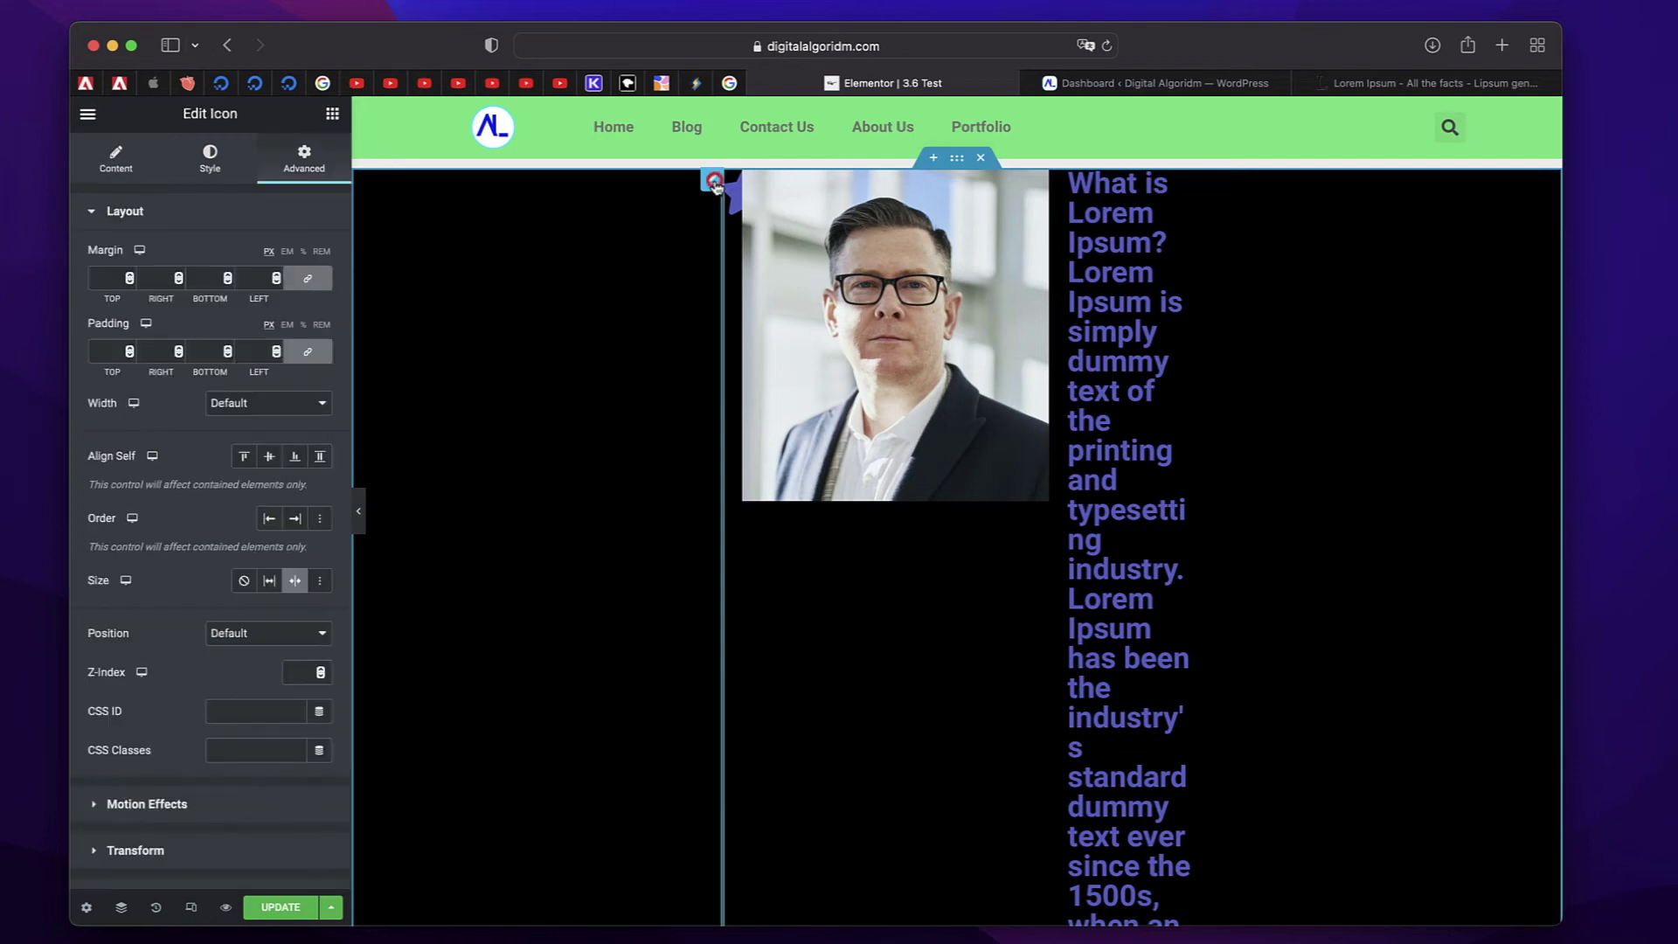
pyautogui.click(269, 581)
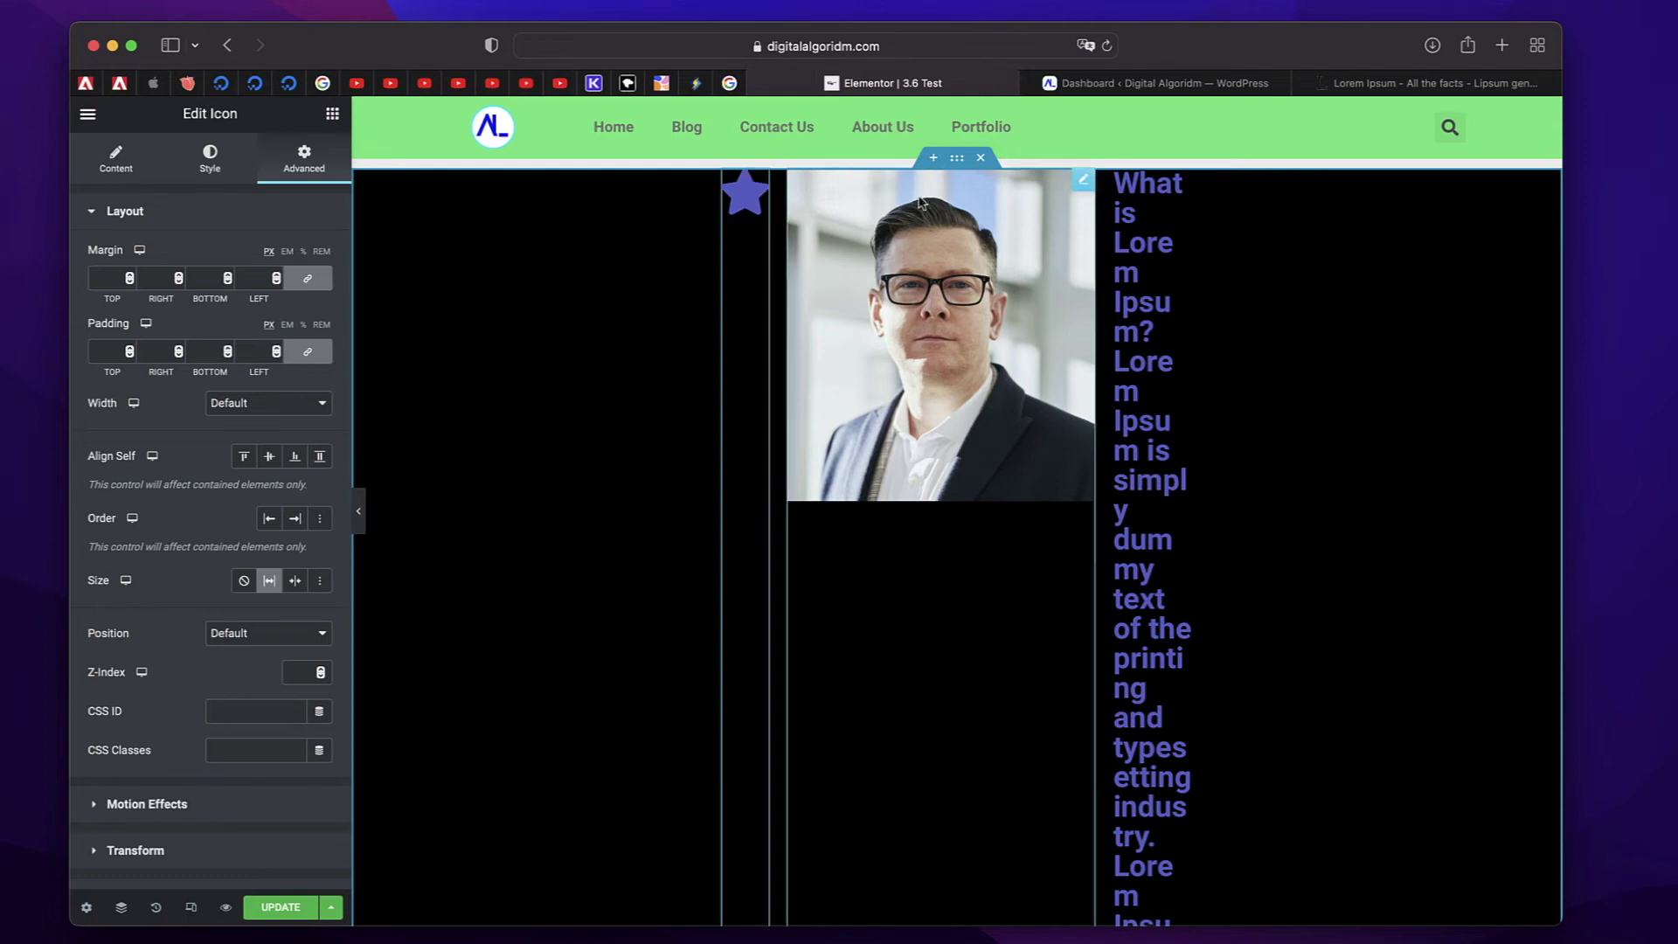
pyautogui.click(1082, 179)
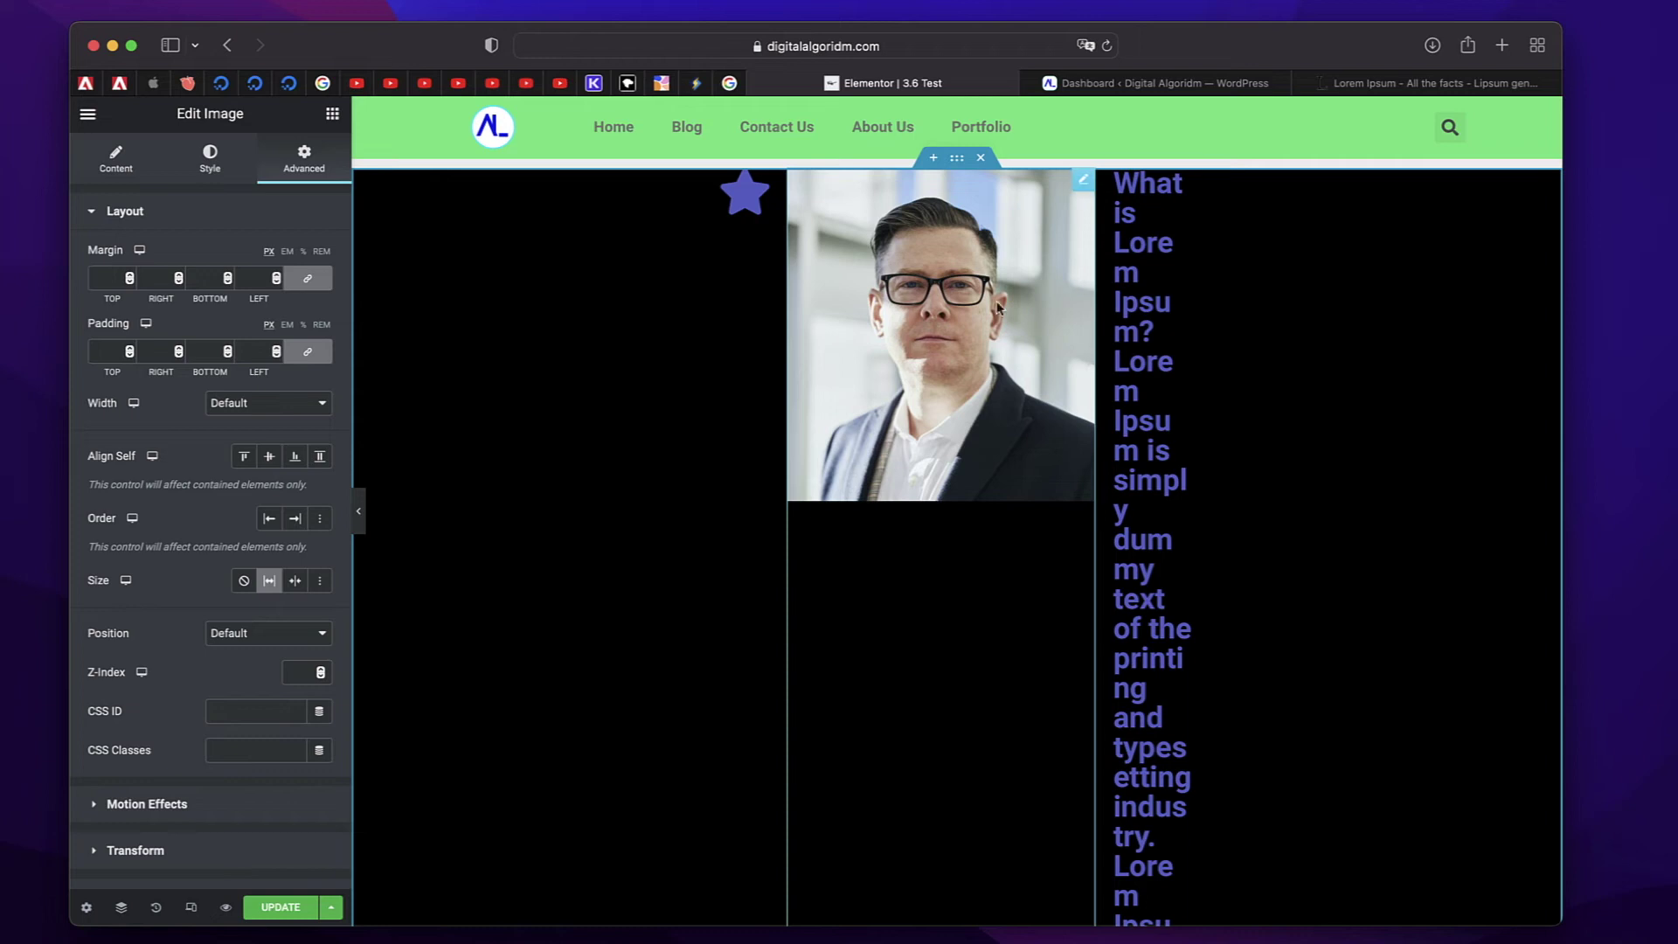
pyautogui.click(108, 170)
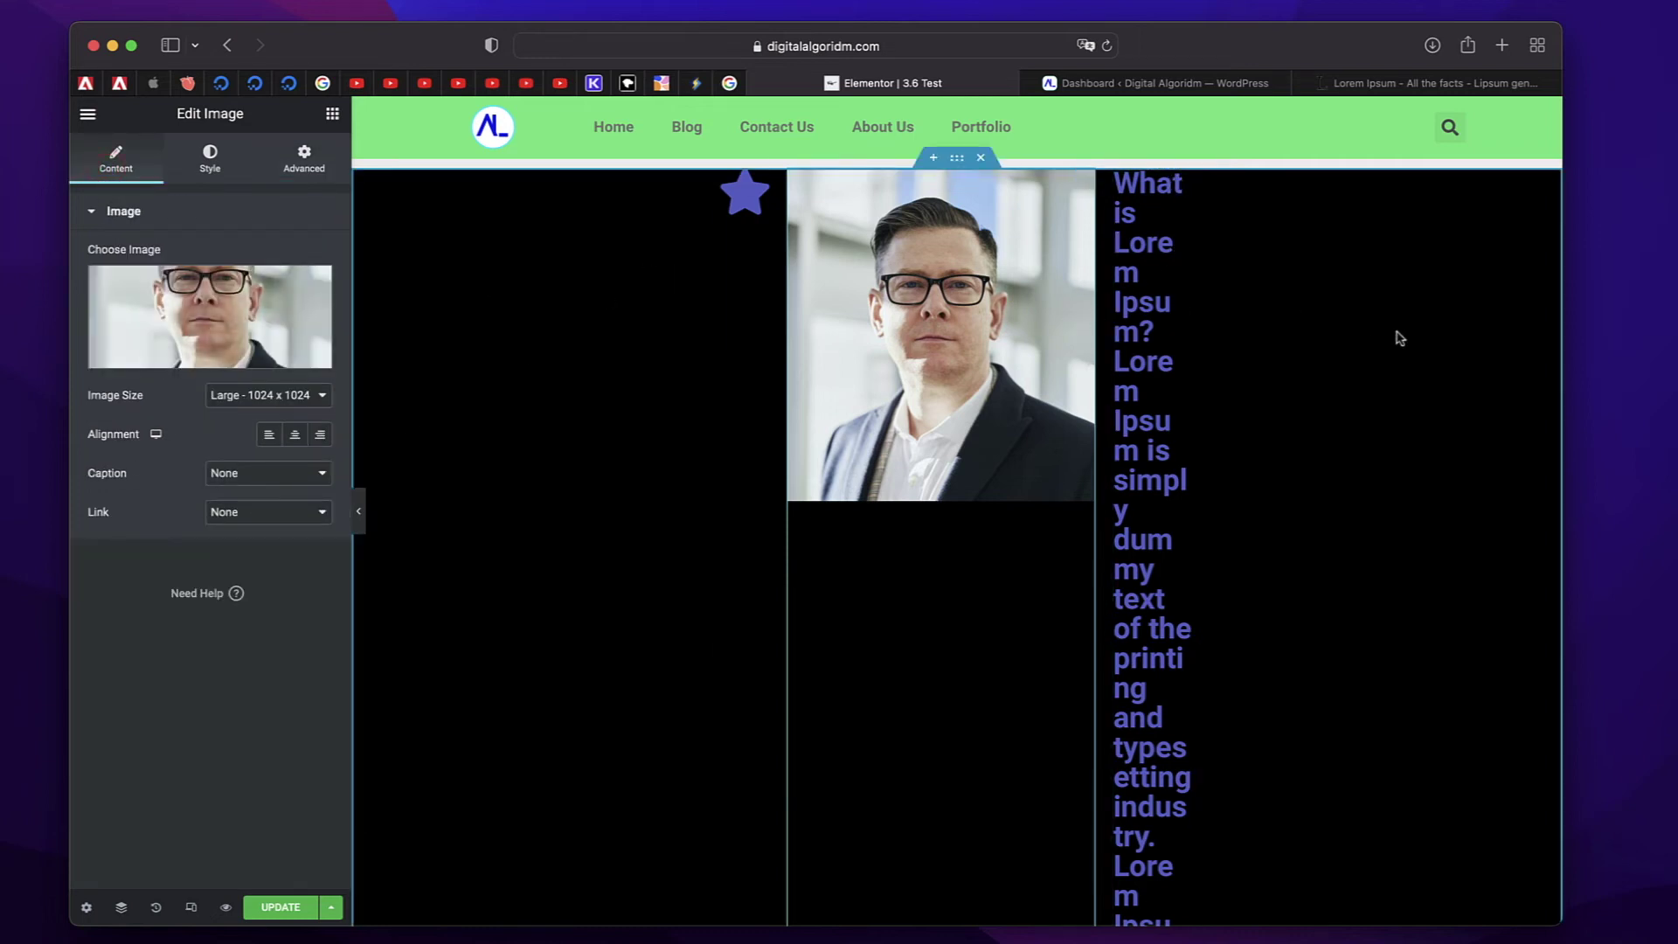
pyautogui.click(1183, 183)
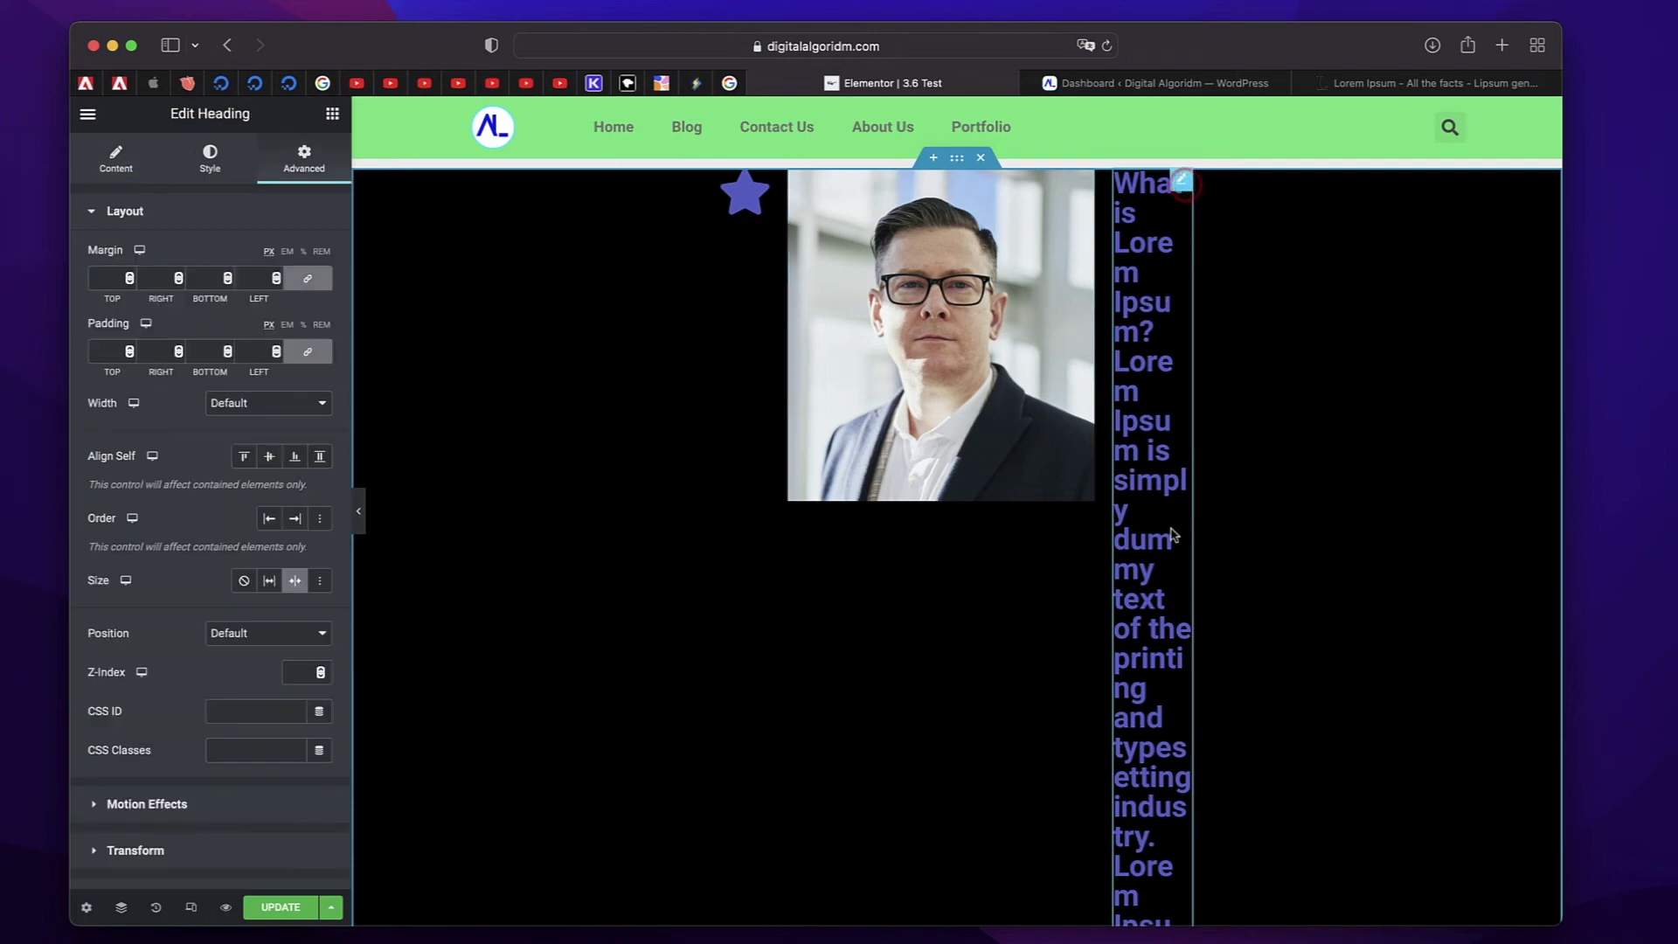
pyautogui.click(269, 581)
pyautogui.click(269, 582)
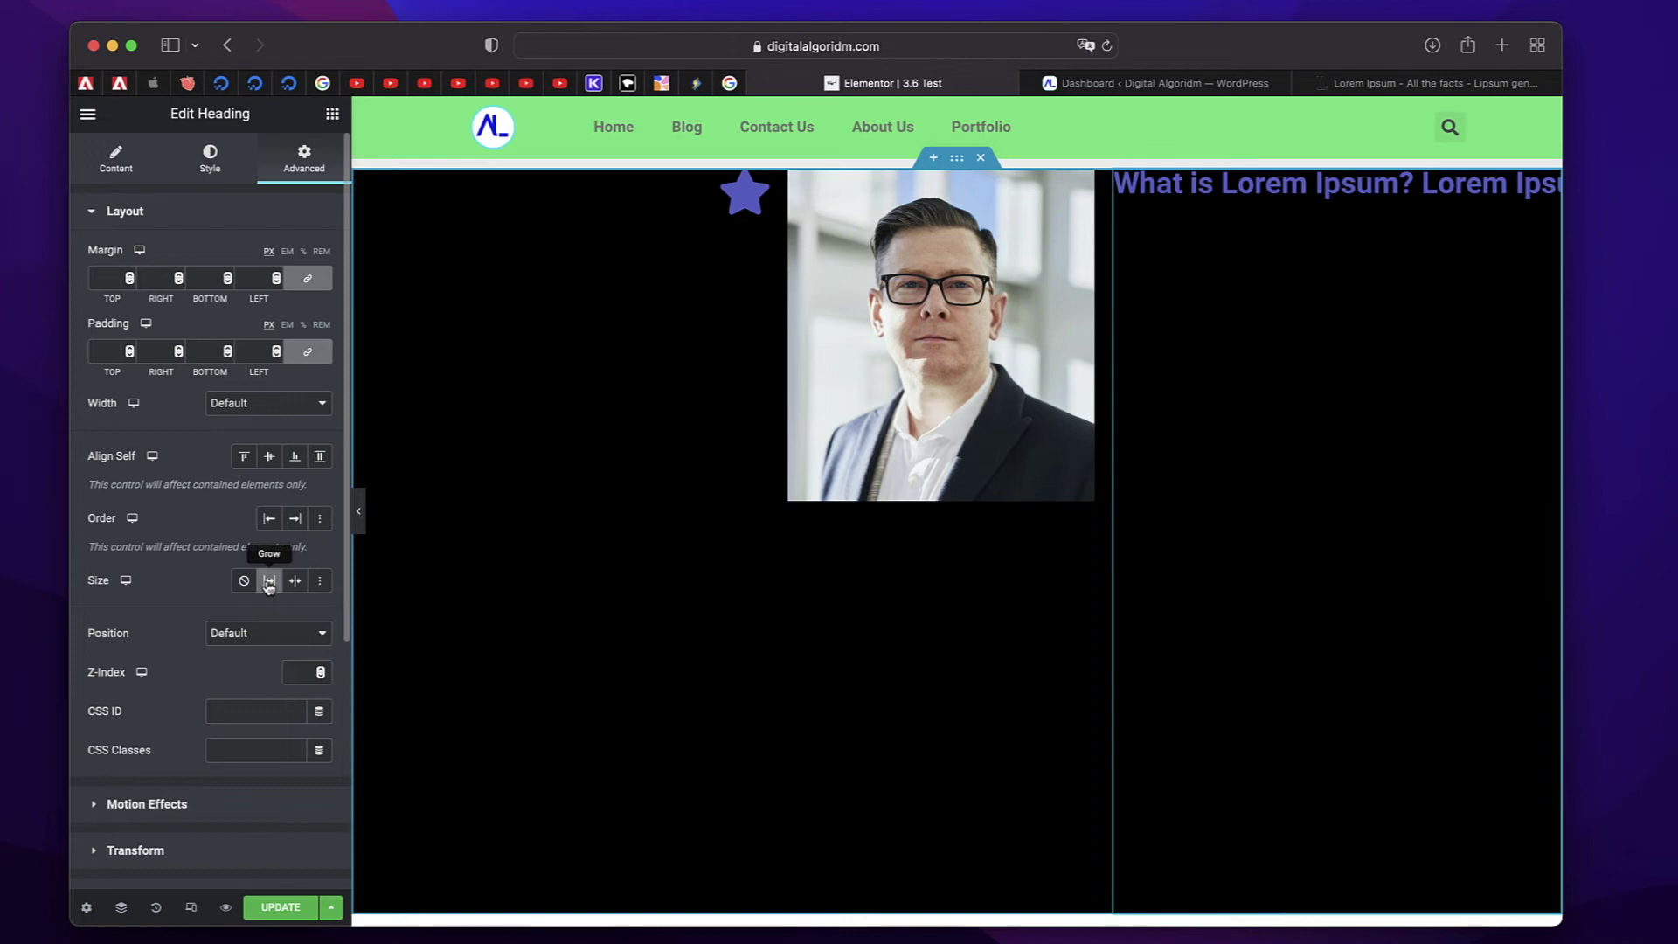
pyautogui.hscroll(5, 791, 491)
pyautogui.hscroll(-5, 795, 496)
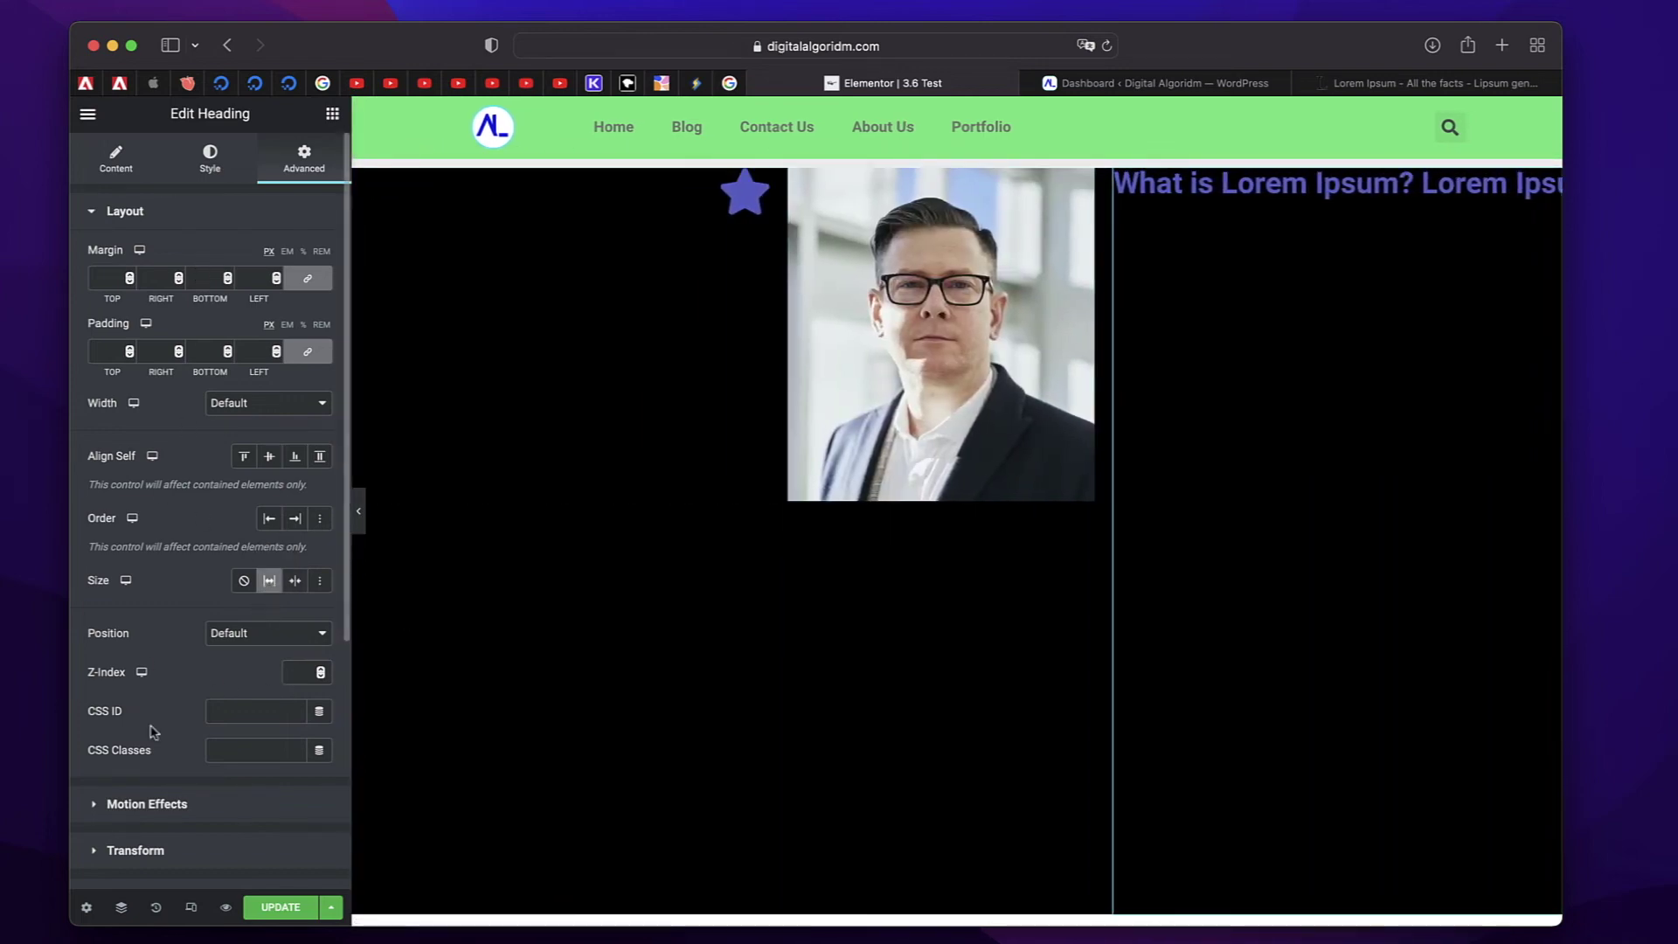
pyautogui.click(959, 159)
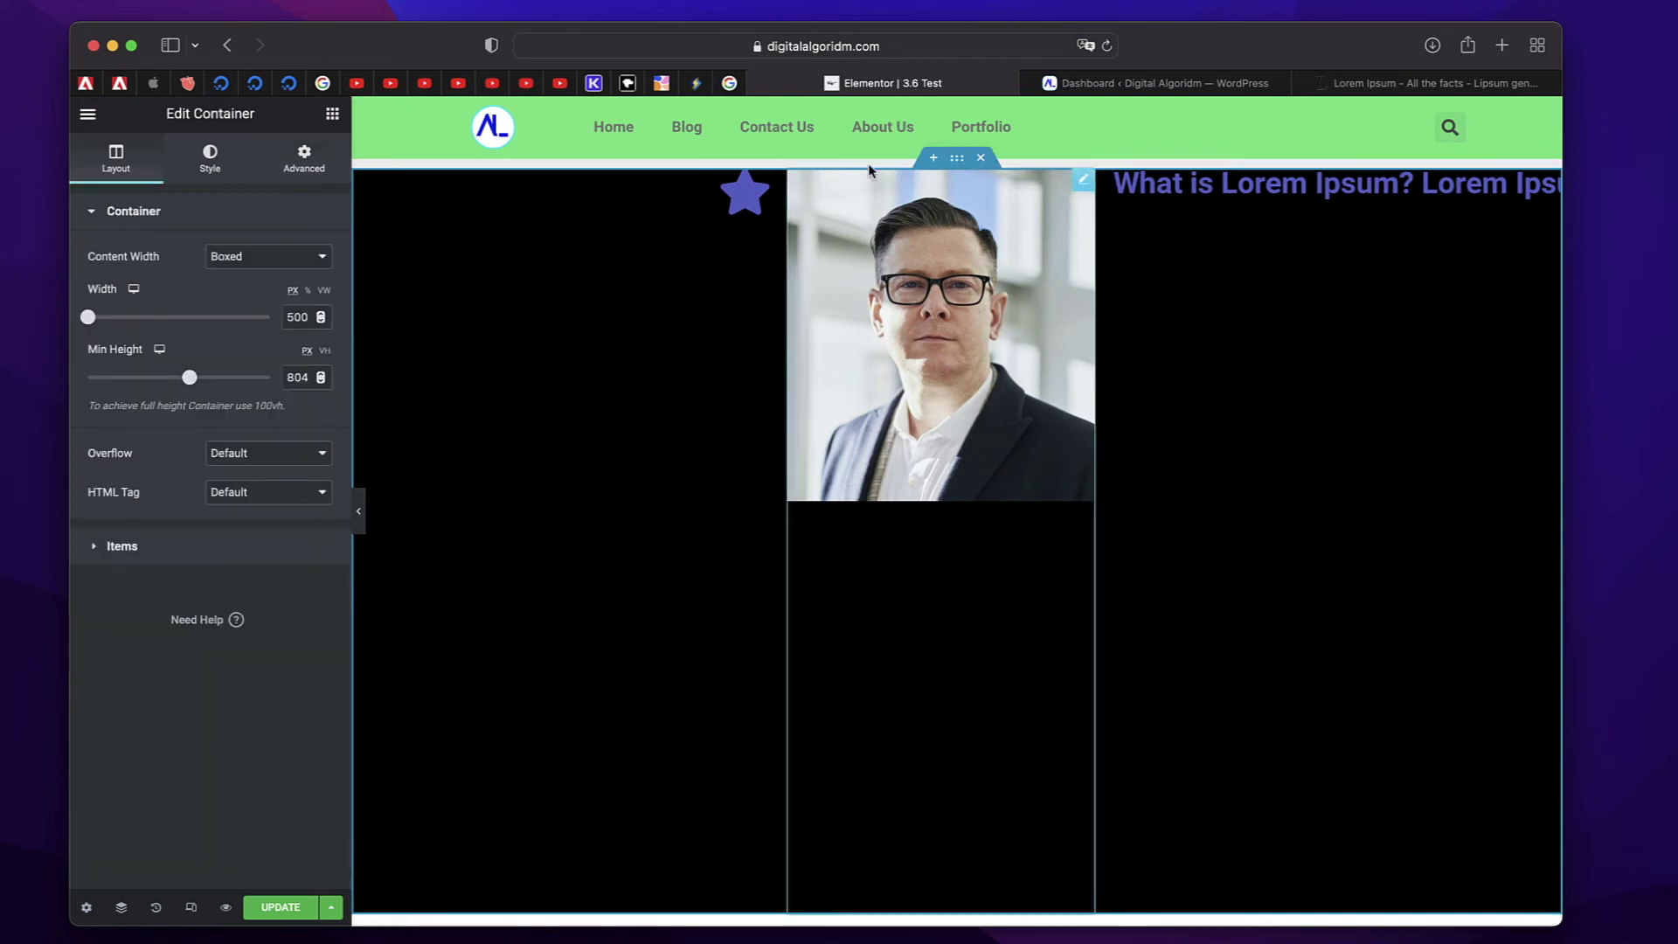
# Turn on Wrap for the container's items so the heading drops below the portrait
pyautogui.click(229, 553)
pyautogui.click(319, 502)
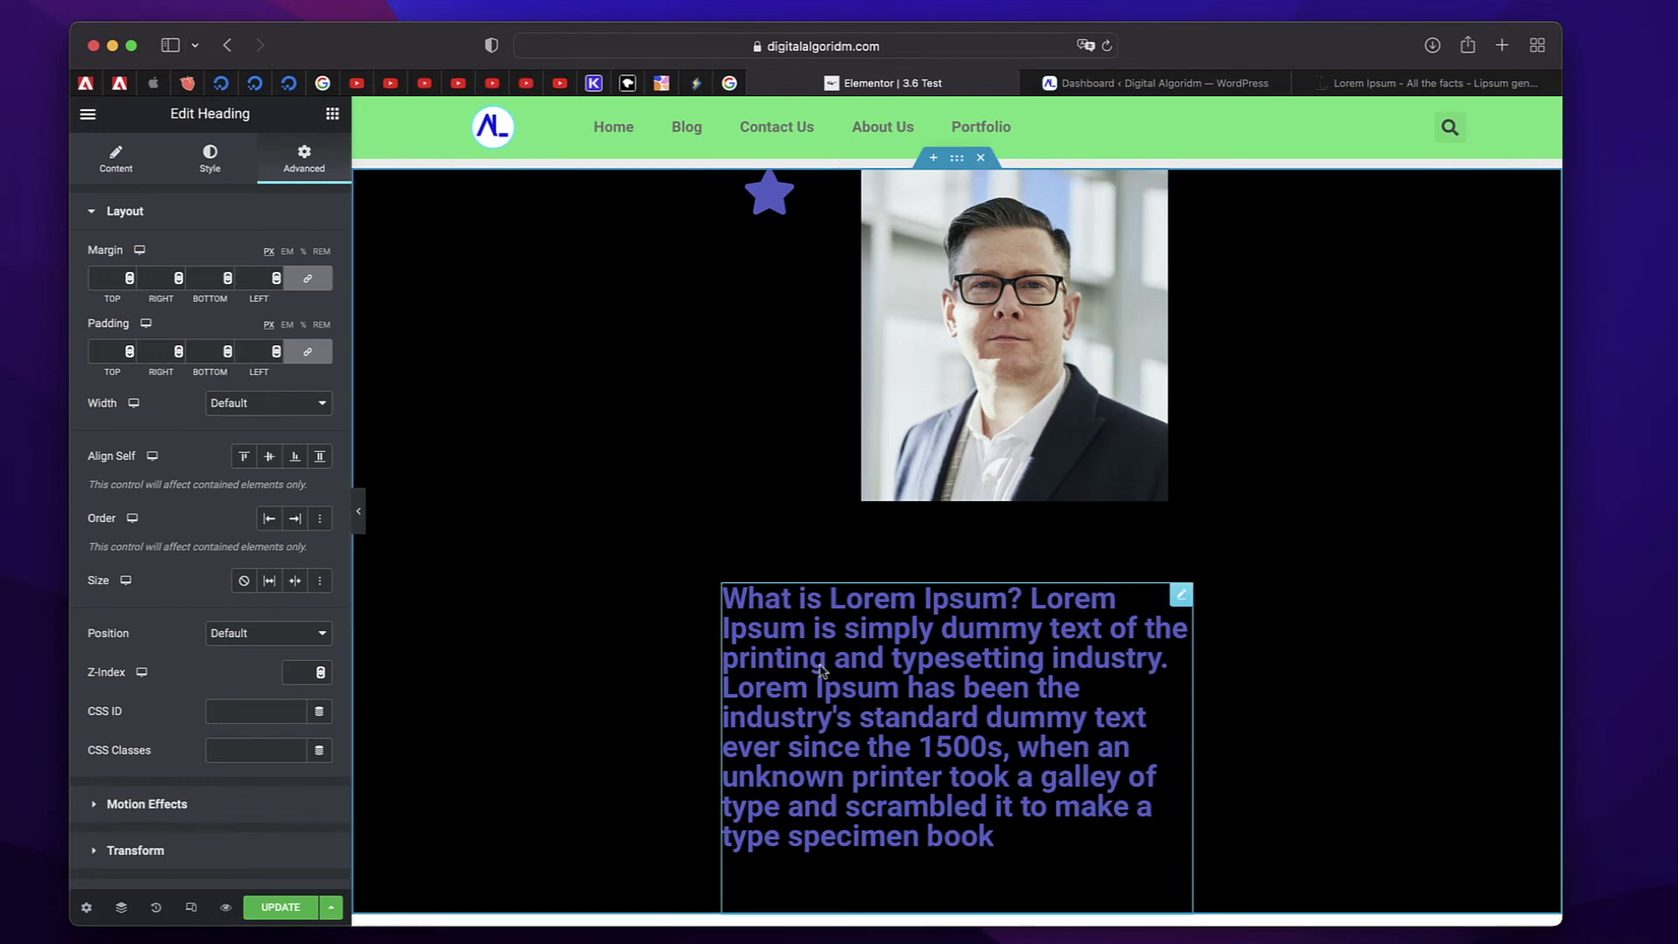
pyautogui.click(261, 585)
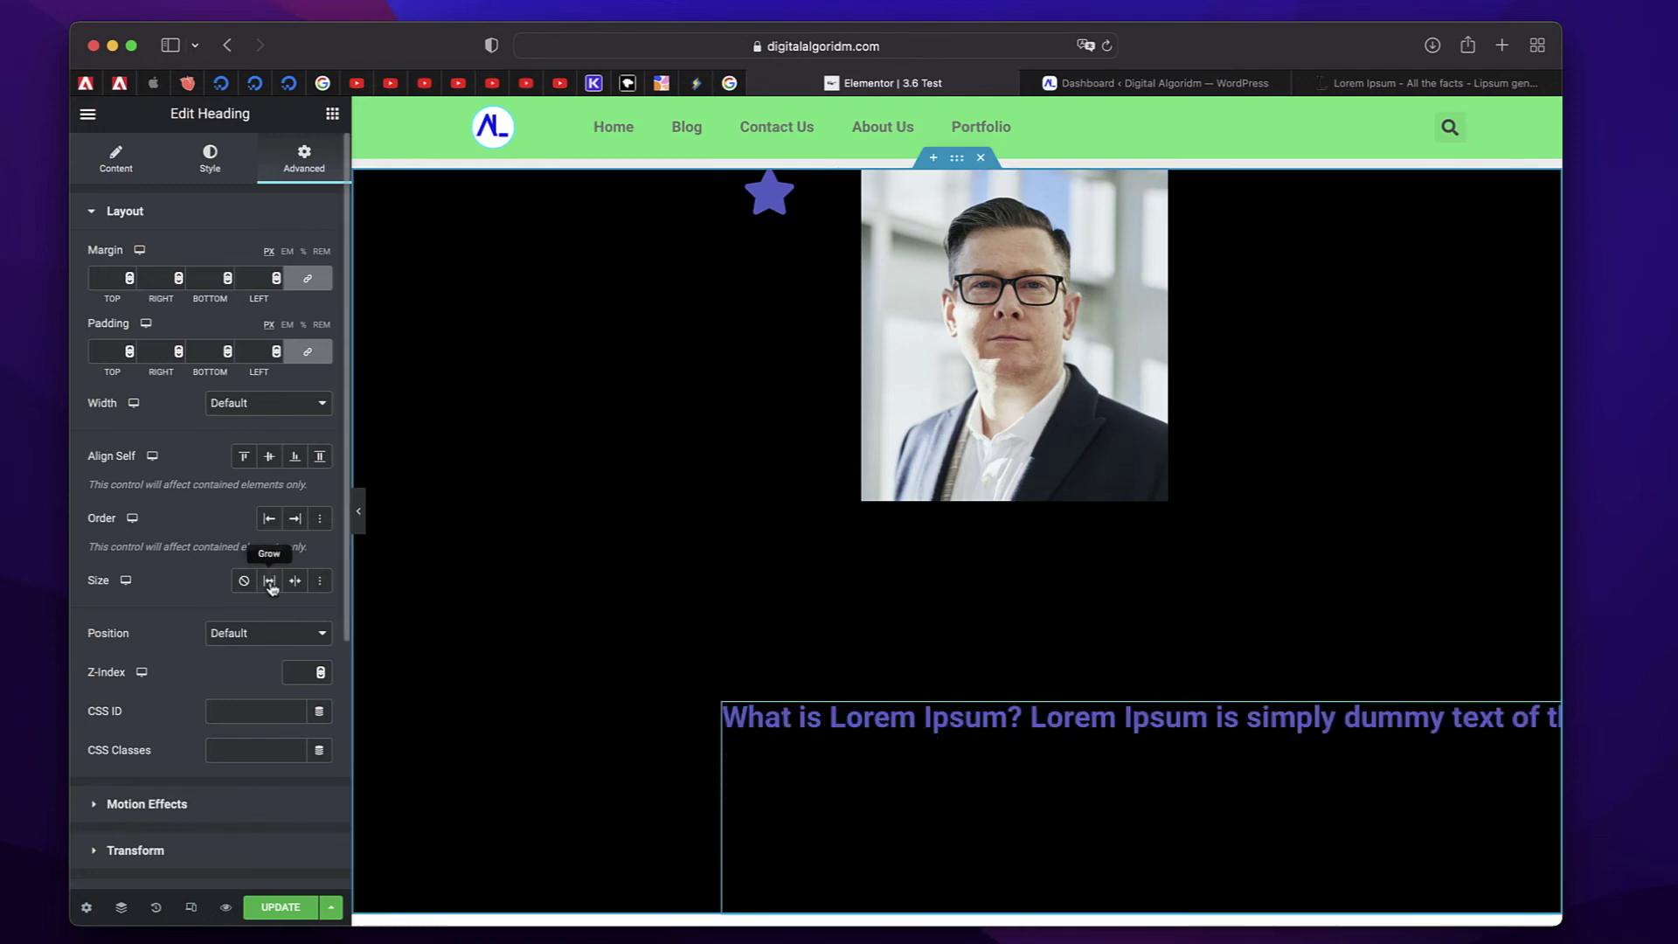
pyautogui.hscroll(10, 621, 636)
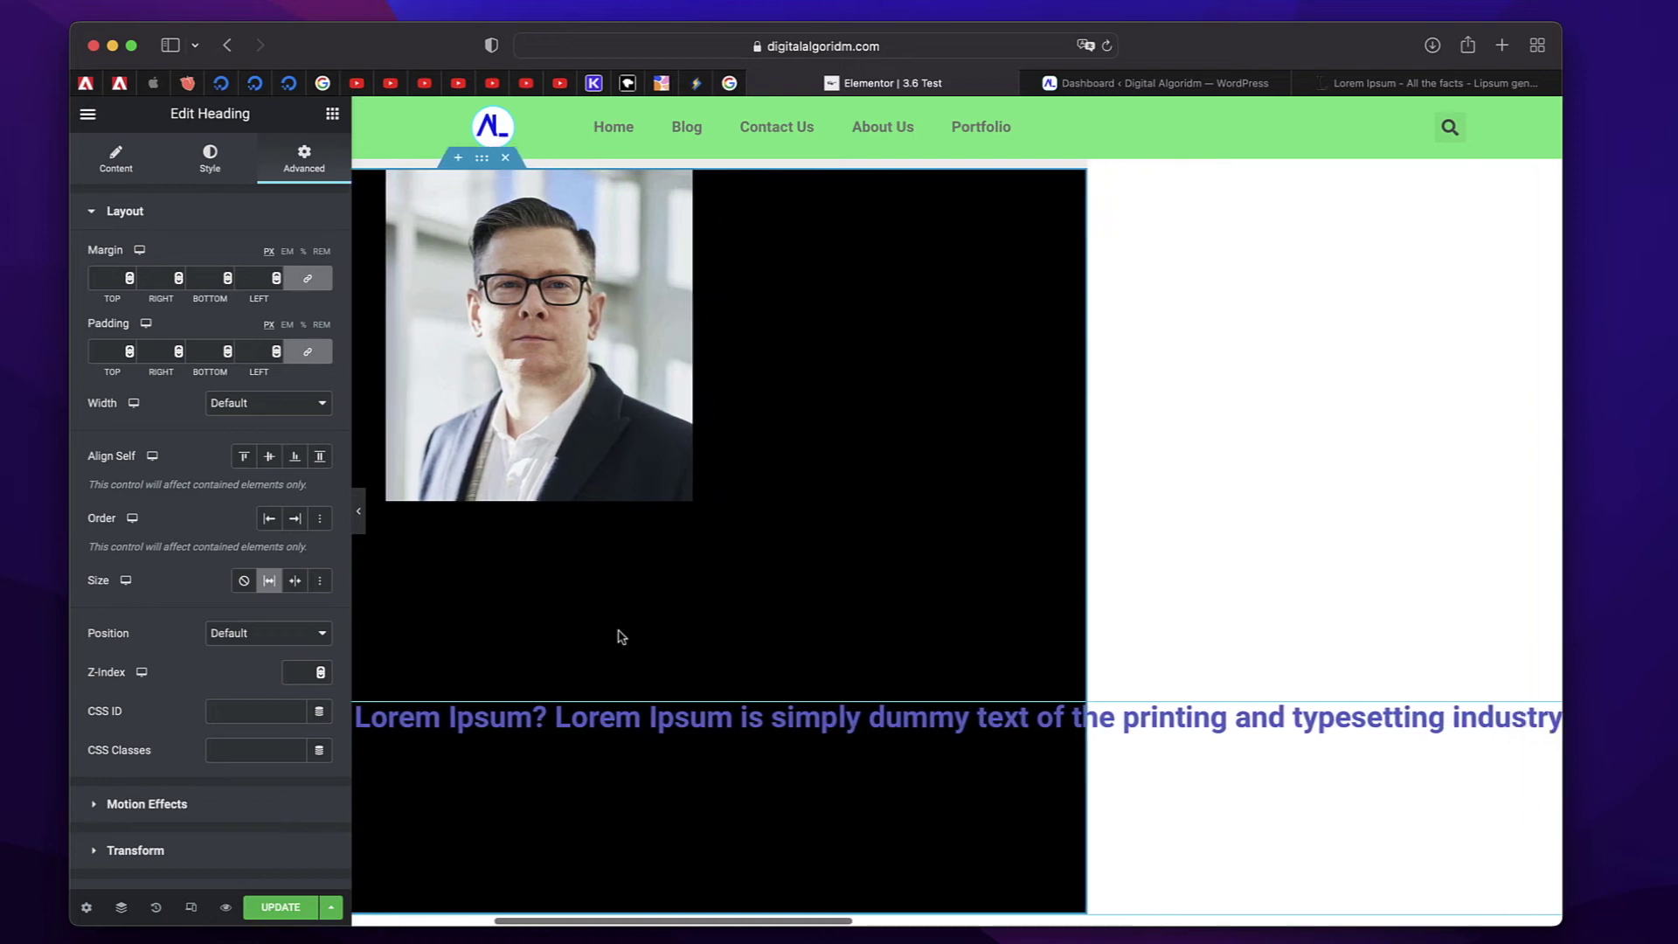
pyautogui.hscroll(15, 920, 675)
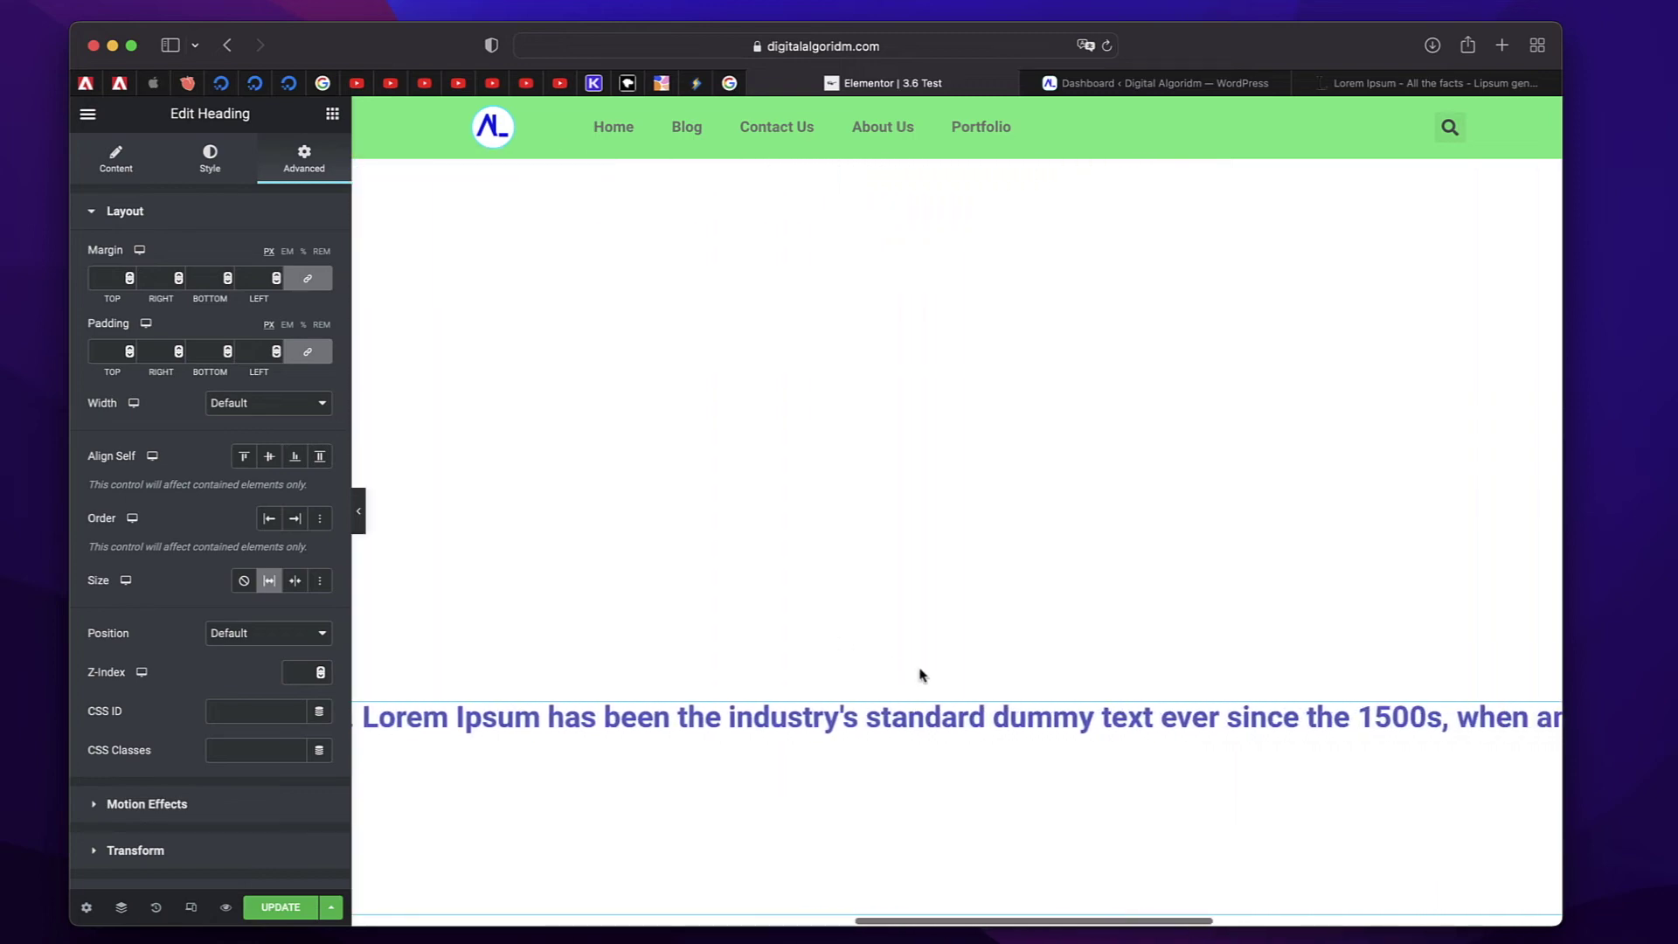
pyautogui.hscroll(-20, 919, 674)
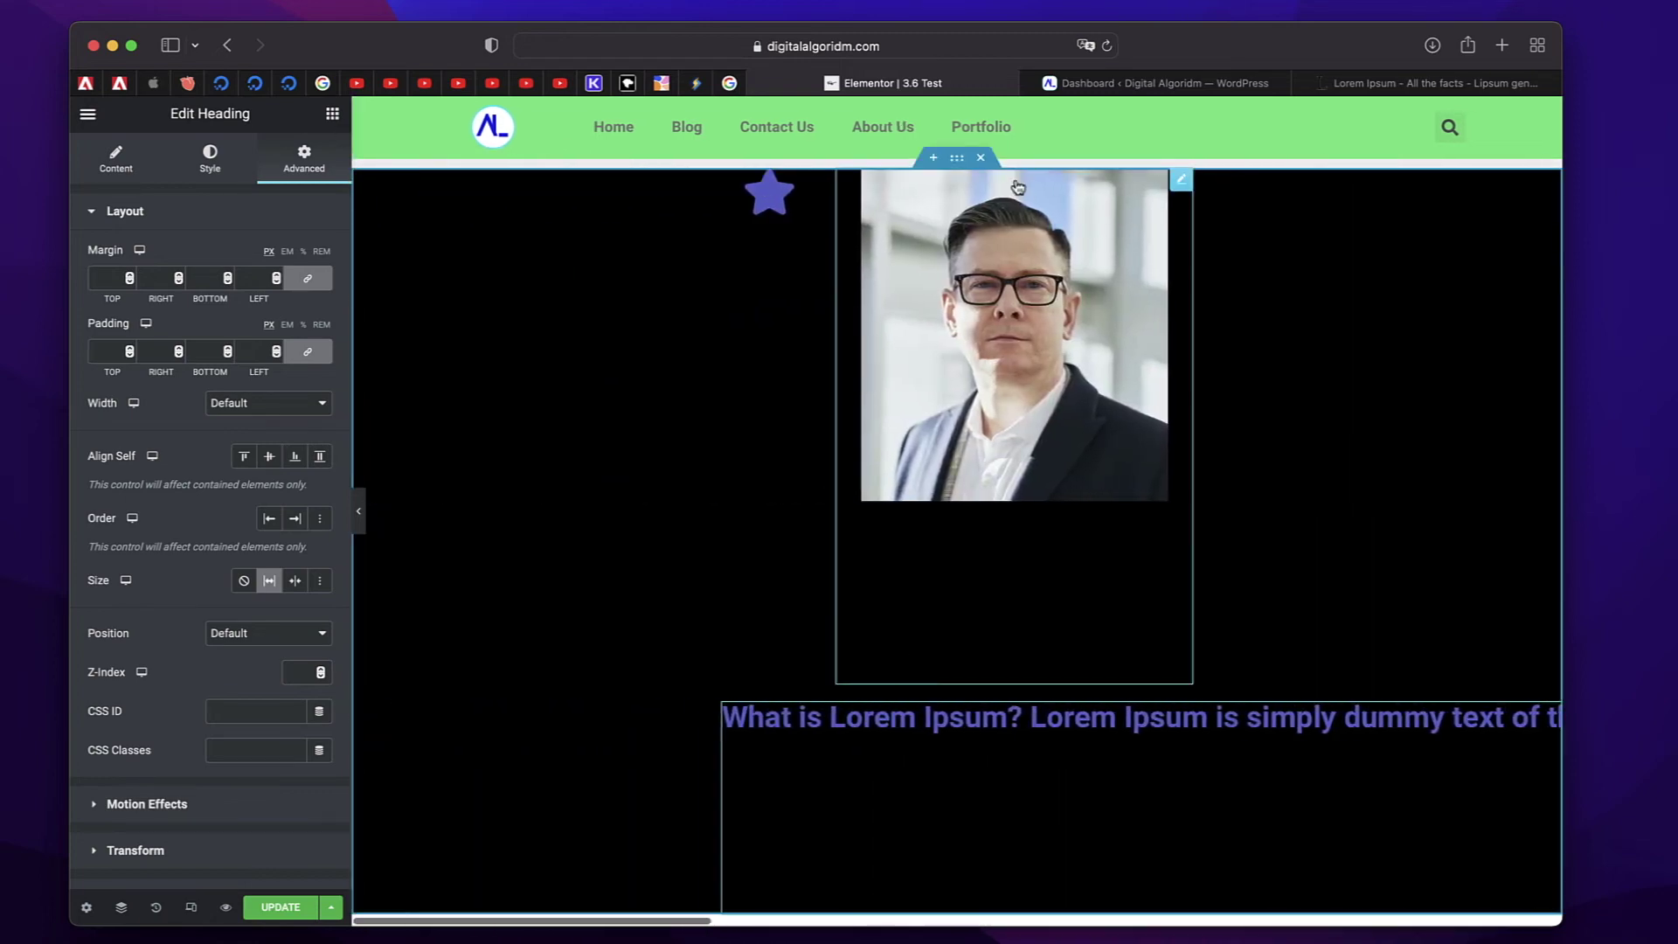
# Try the heading's Size as Grow, None and Shrink, then choose Custom (Grow 1, Shrink 1)
pyautogui.click(967, 166)
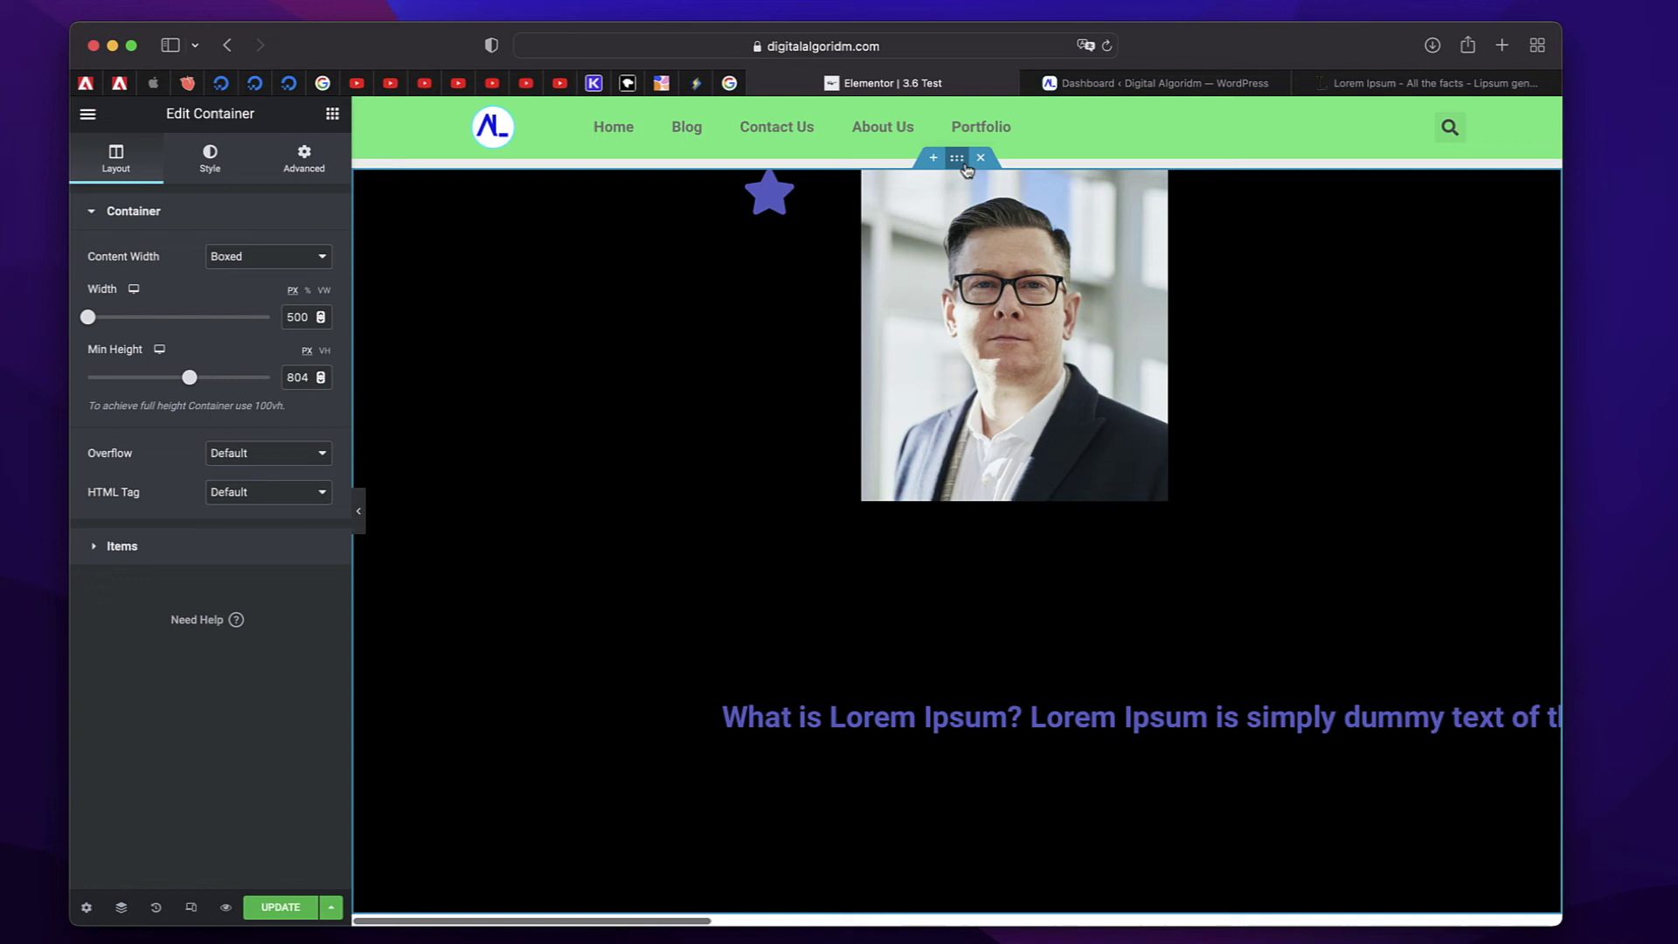
pyautogui.click(852, 717)
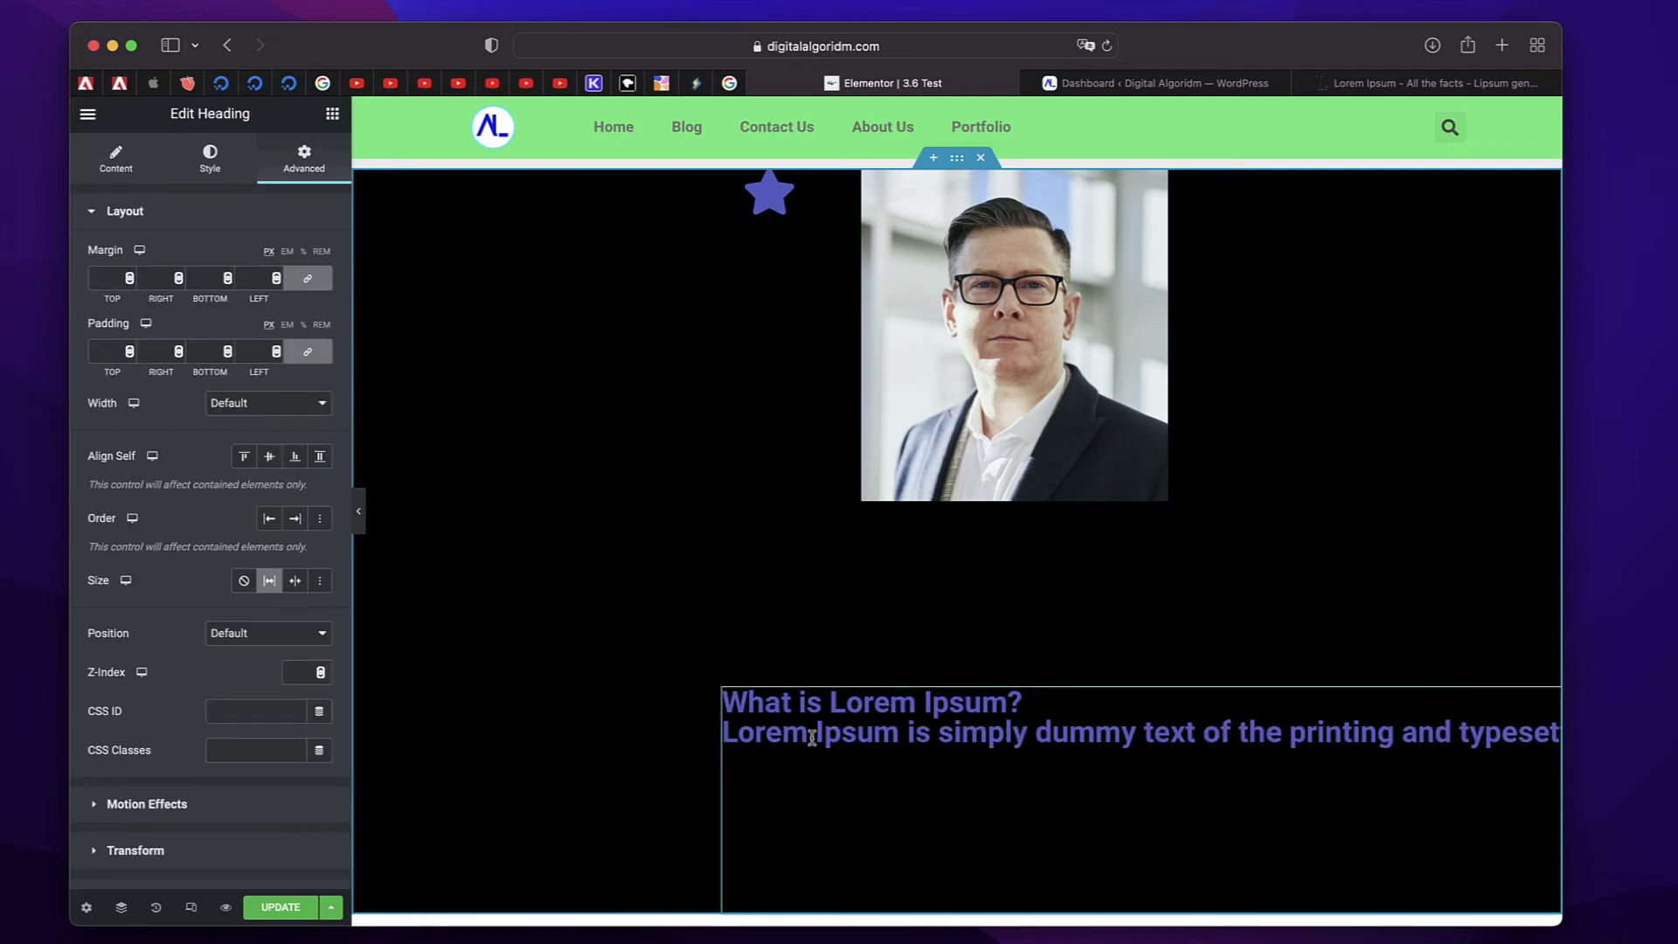
pyautogui.click(268, 582)
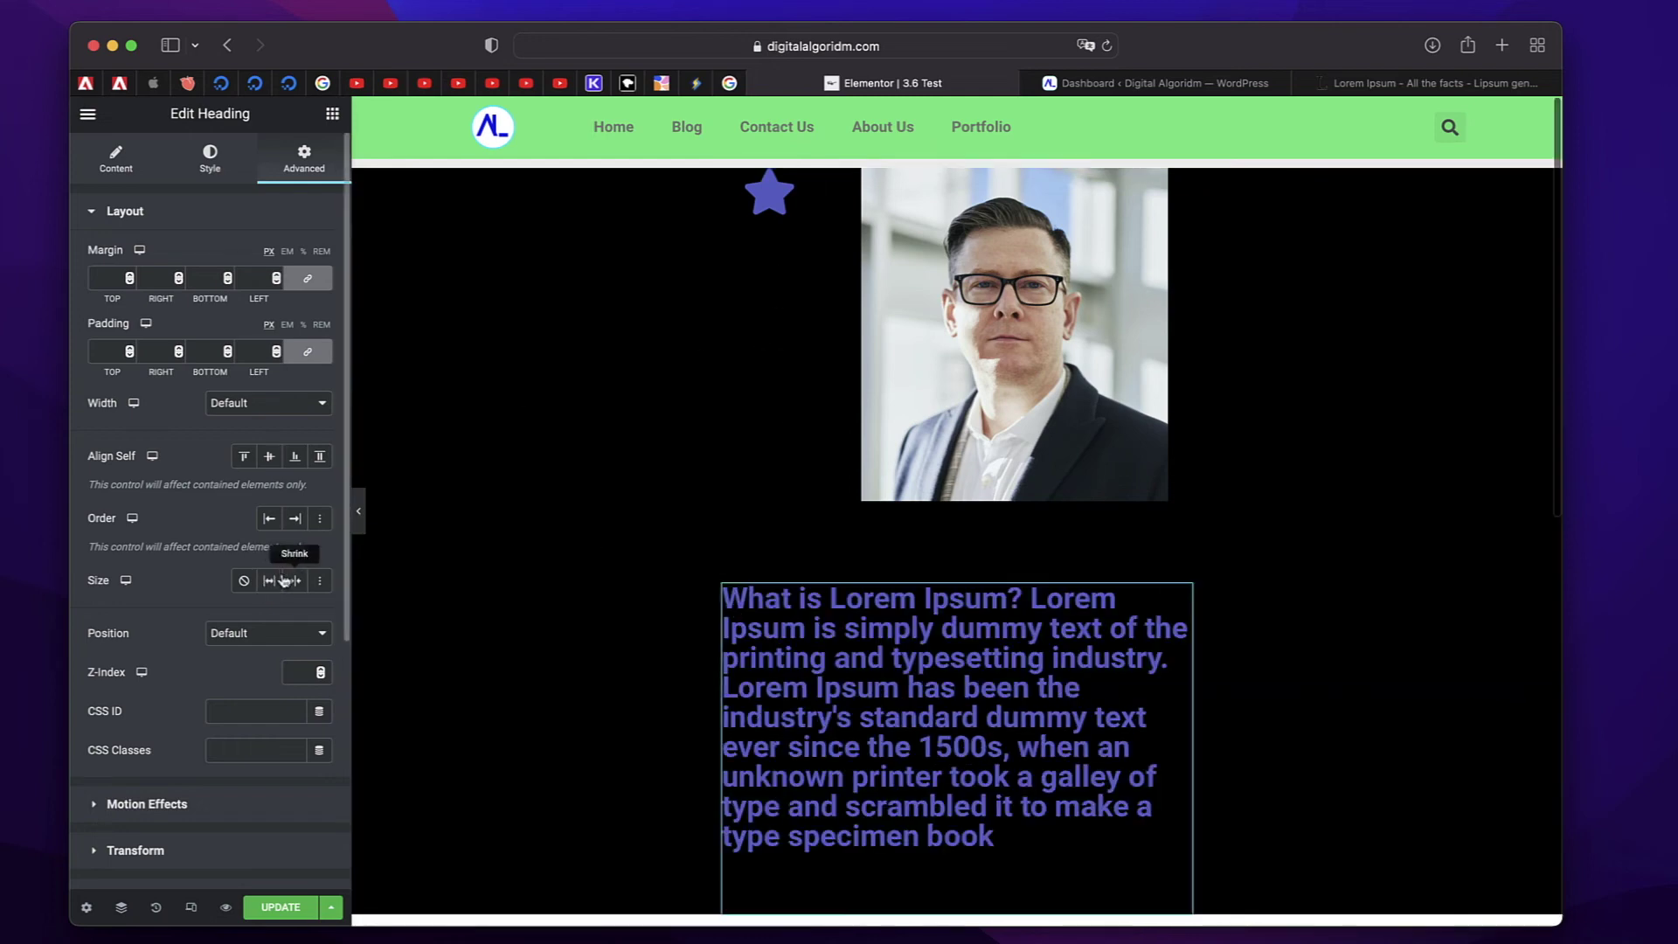
pyautogui.click(245, 584)
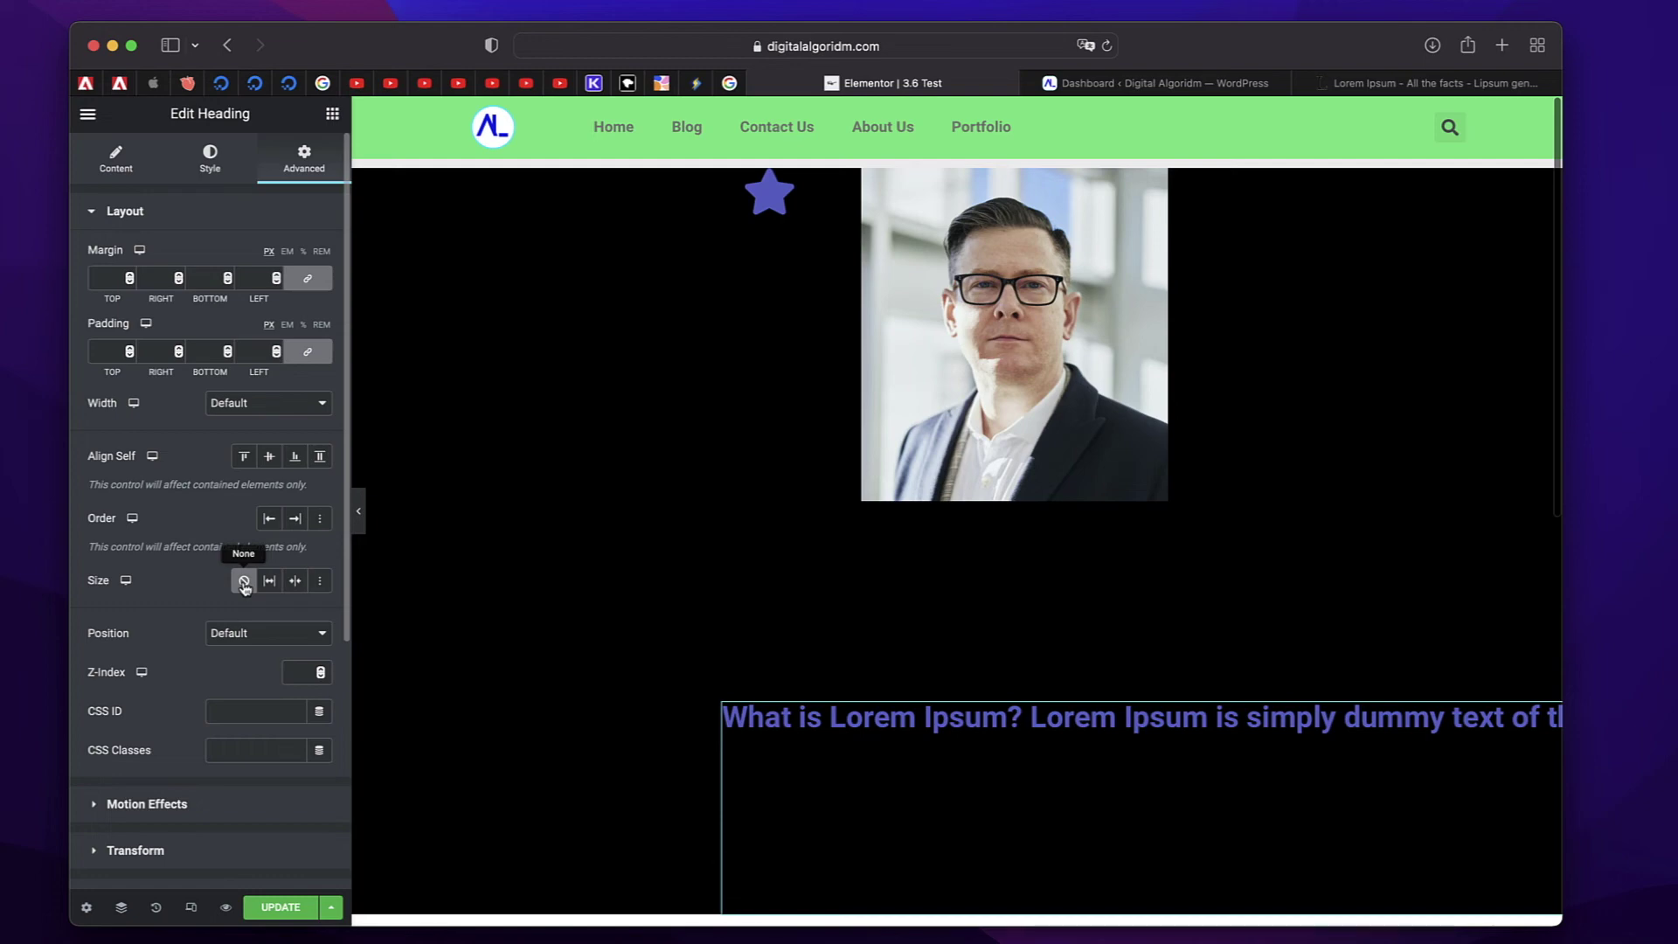
pyautogui.click(245, 584)
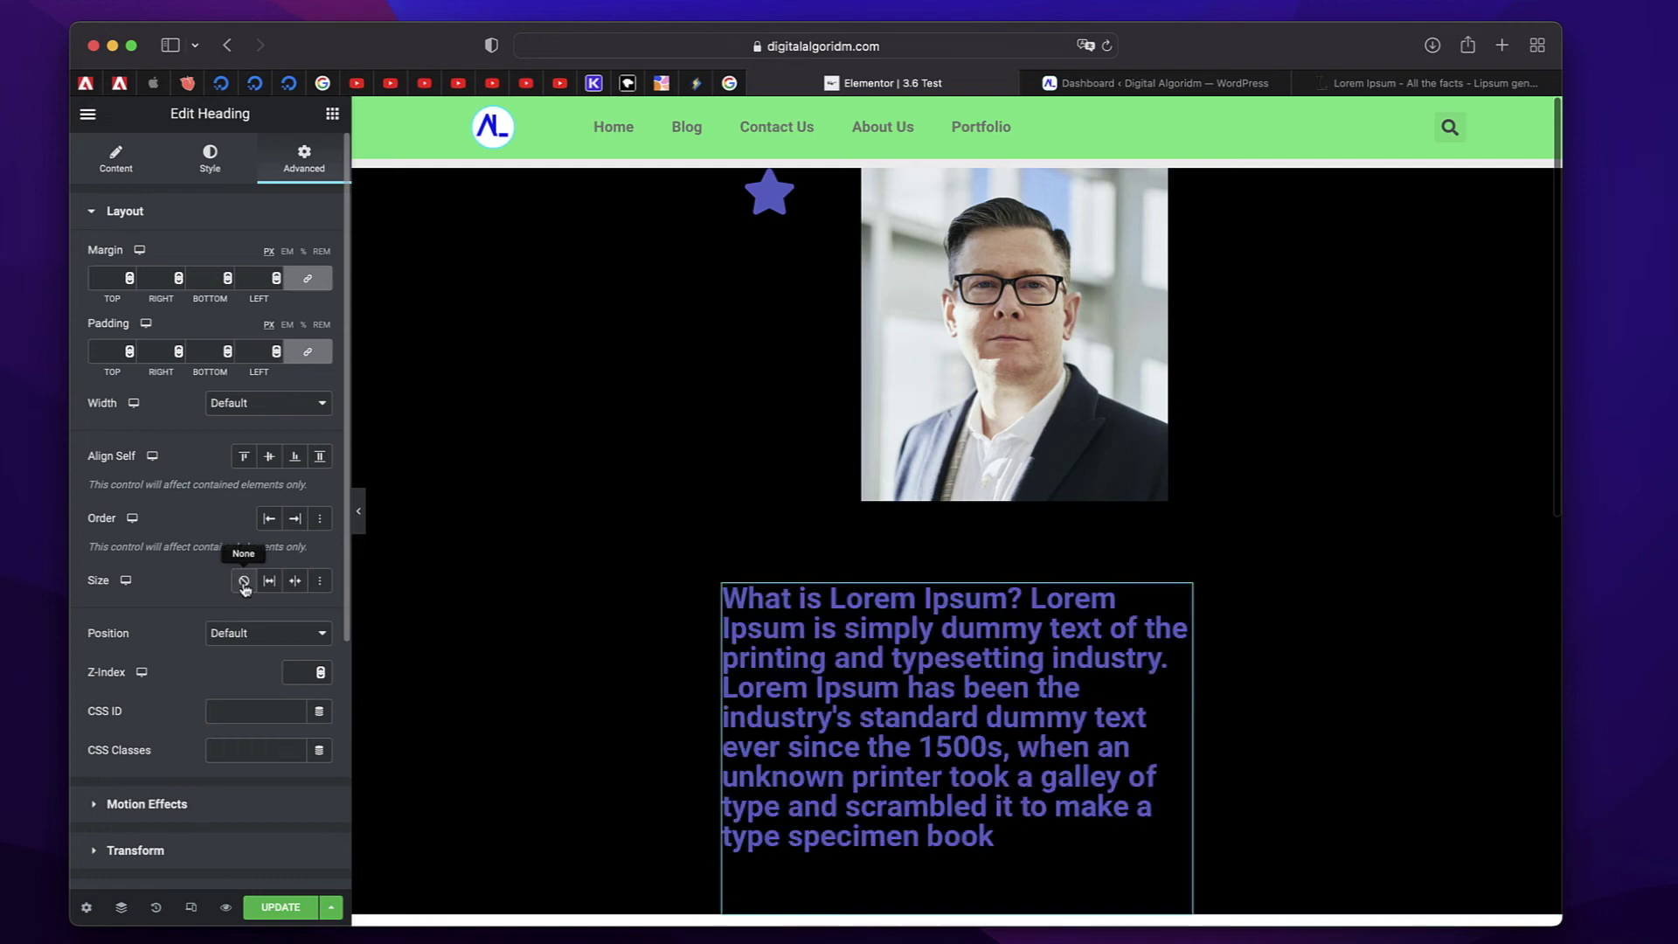
pyautogui.click(322, 583)
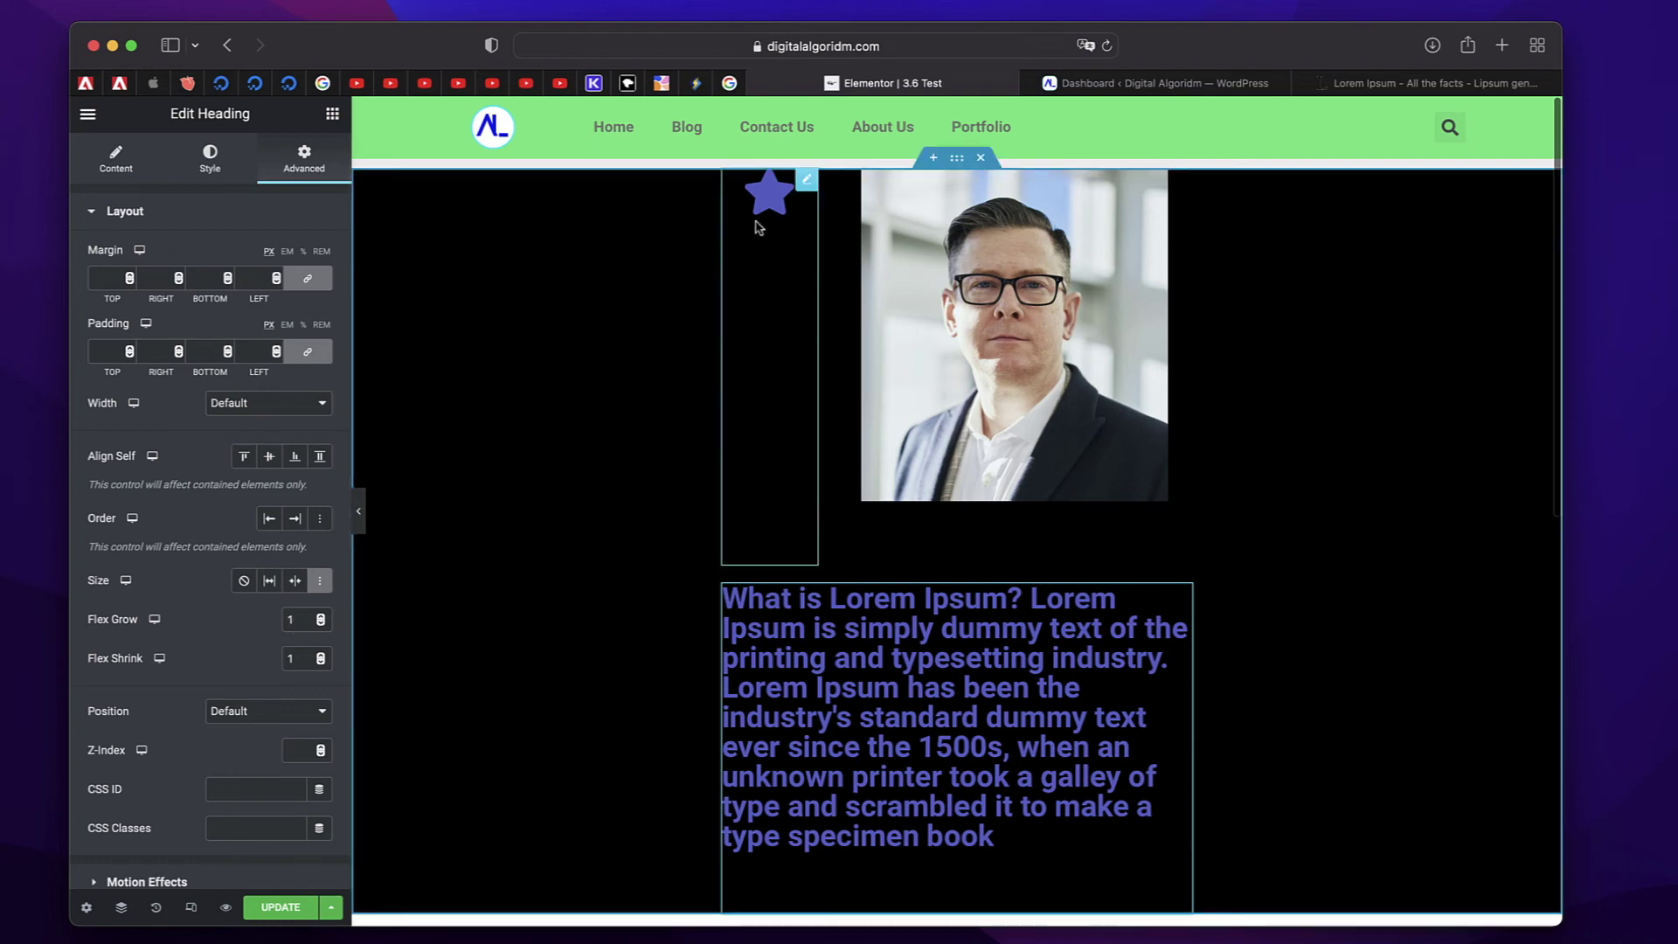
# Switch the star icon widget's flex Size to Custom
pyautogui.click(775, 208)
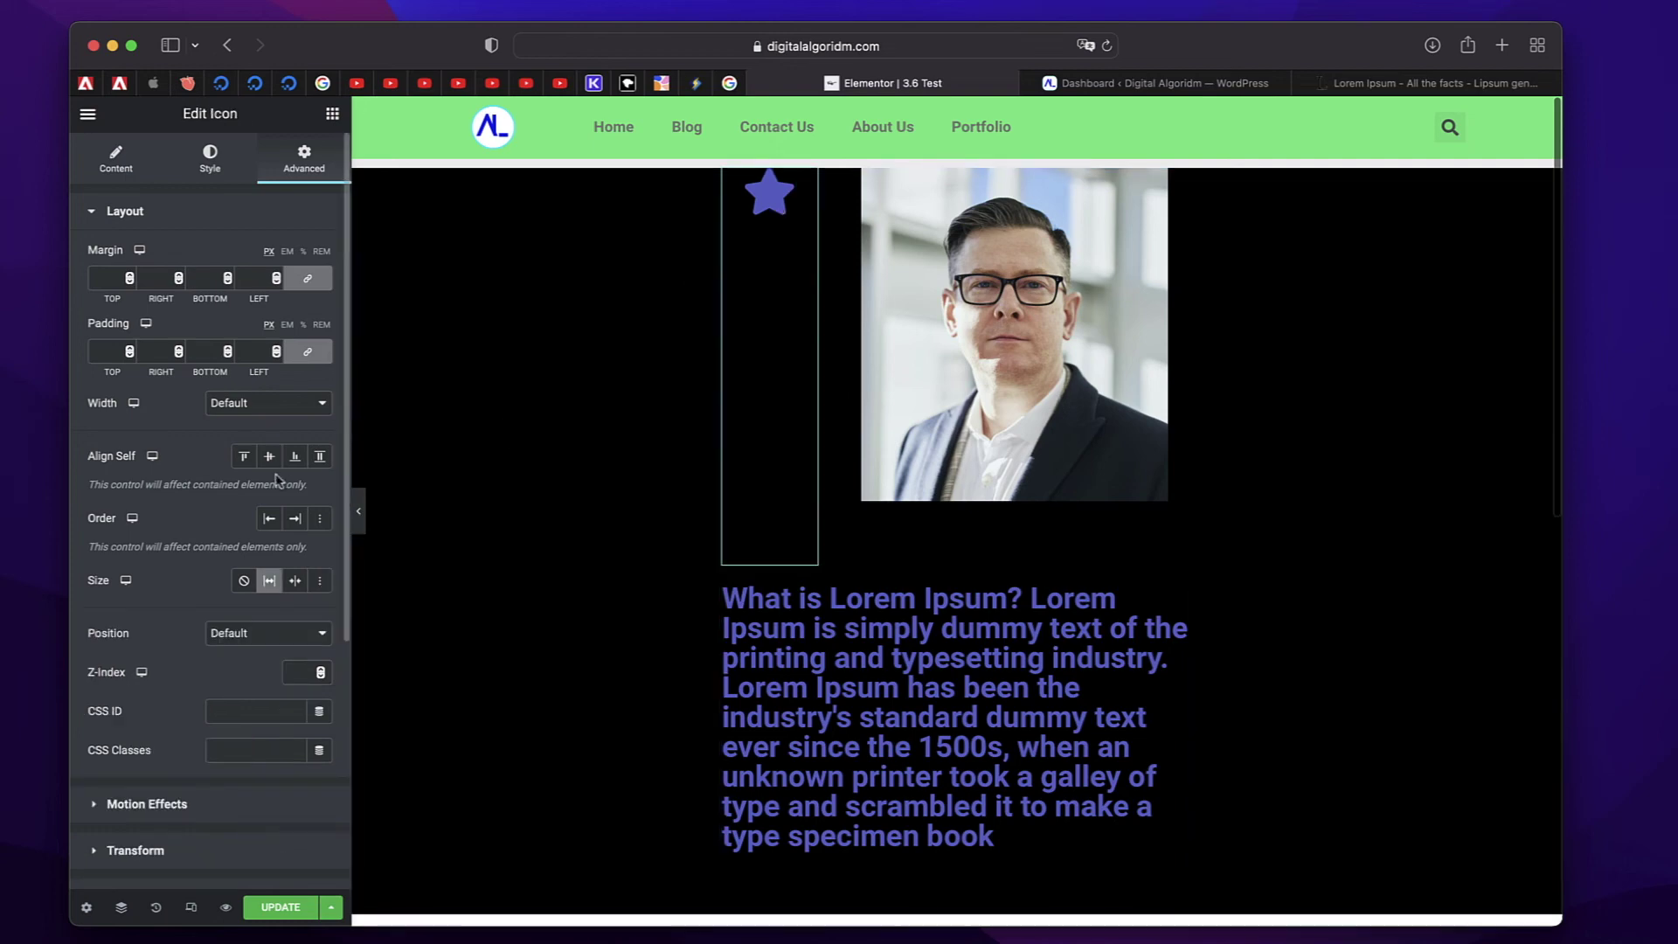
pyautogui.click(317, 586)
pyautogui.click(306, 619)
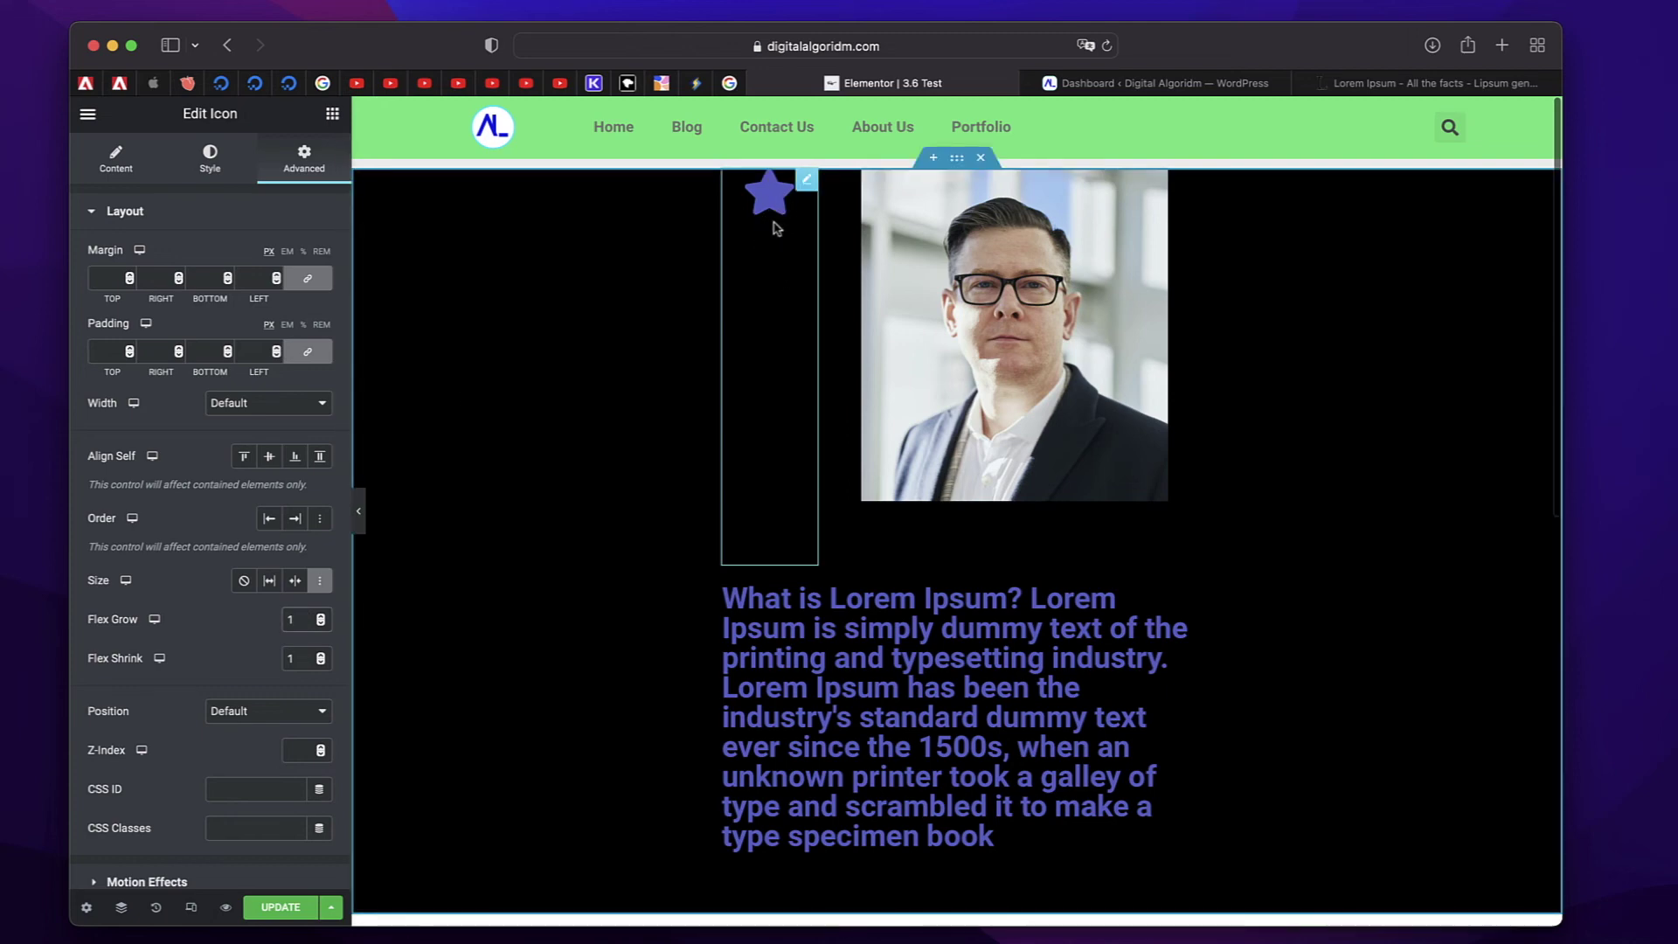
# Give the portrait image custom flex sizing with Flex Grow 2, then select the heading's Flex Shrink
pyautogui.click(1078, 238)
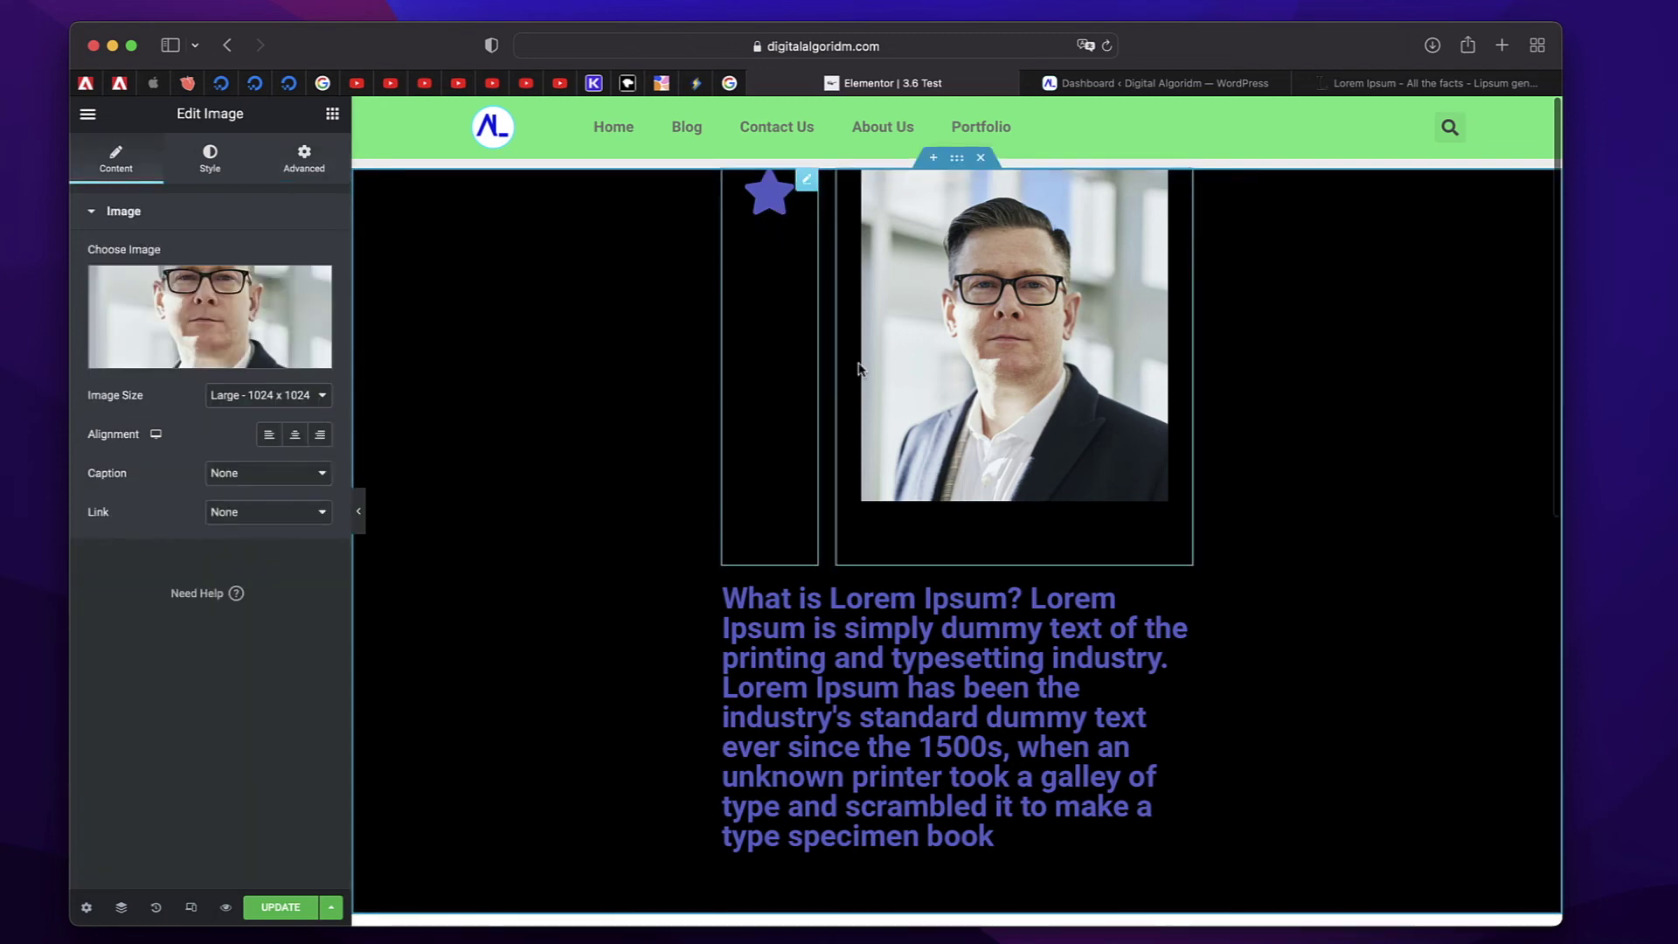
pyautogui.click(324, 154)
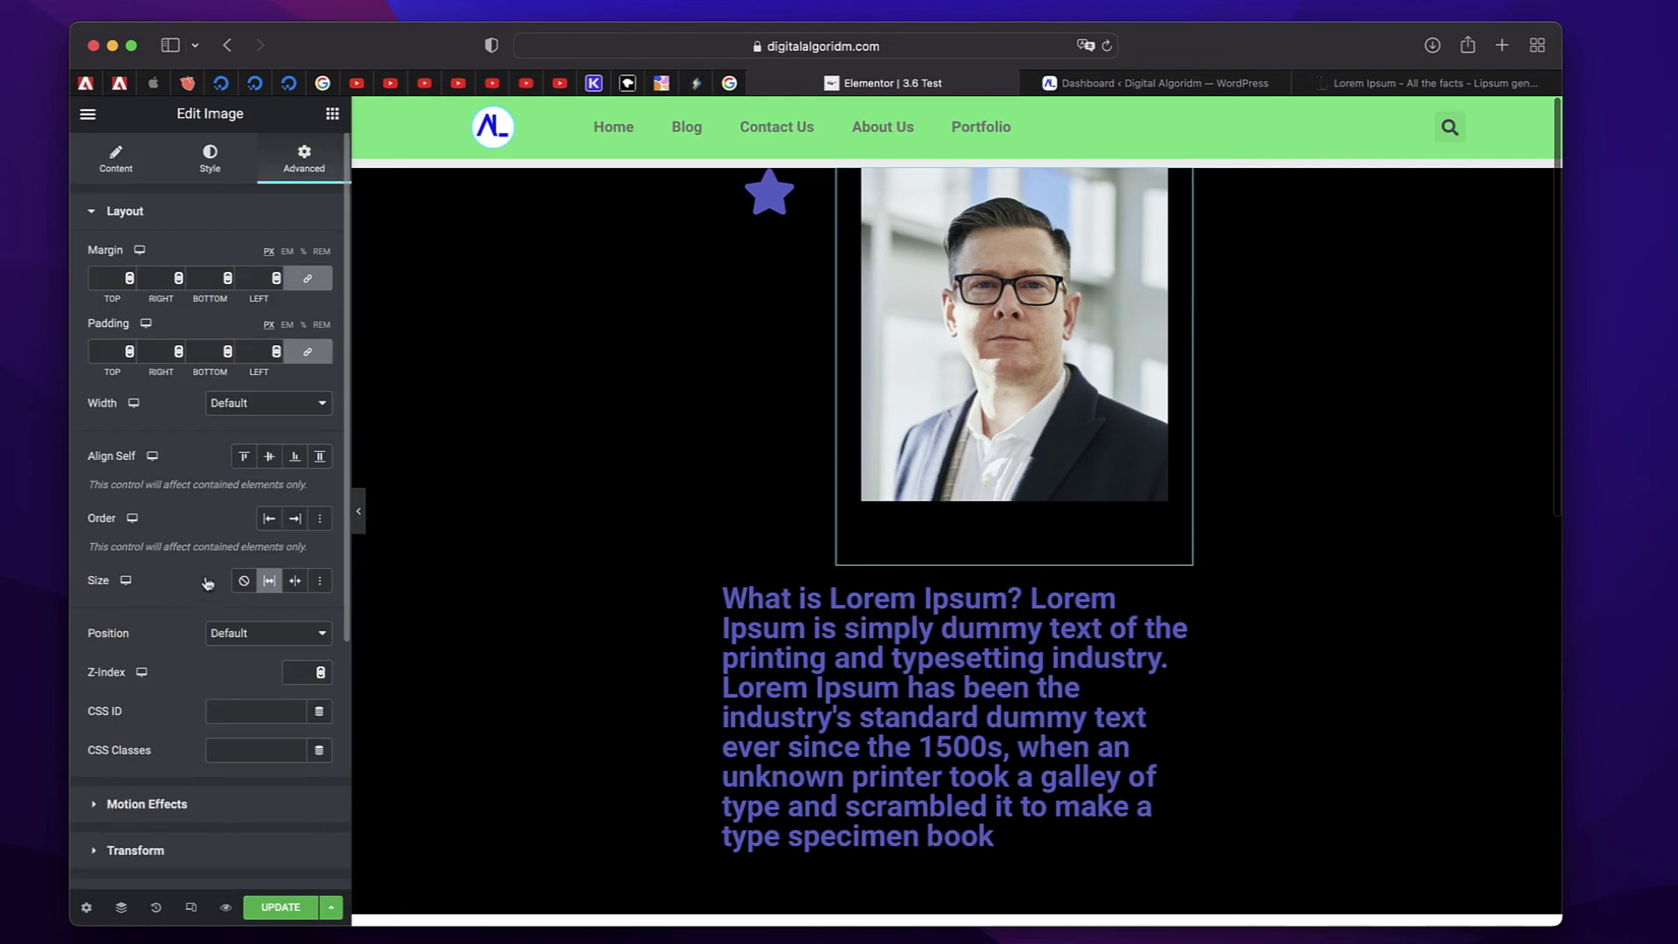
pyautogui.click(319, 583)
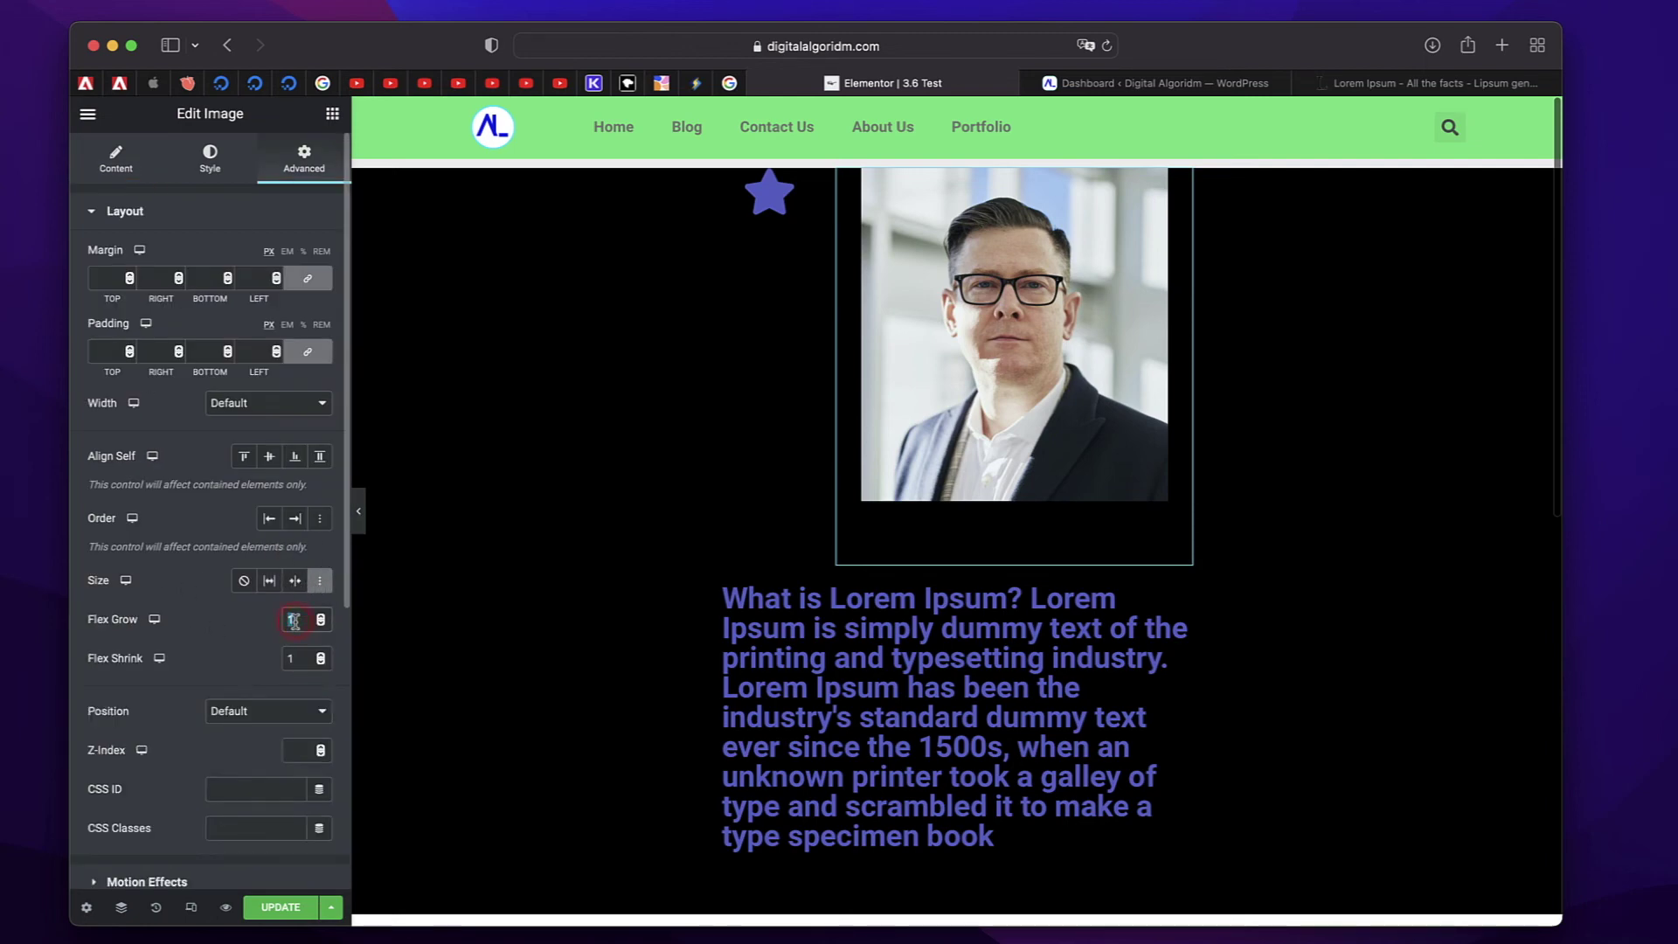
pyautogui.write('2')
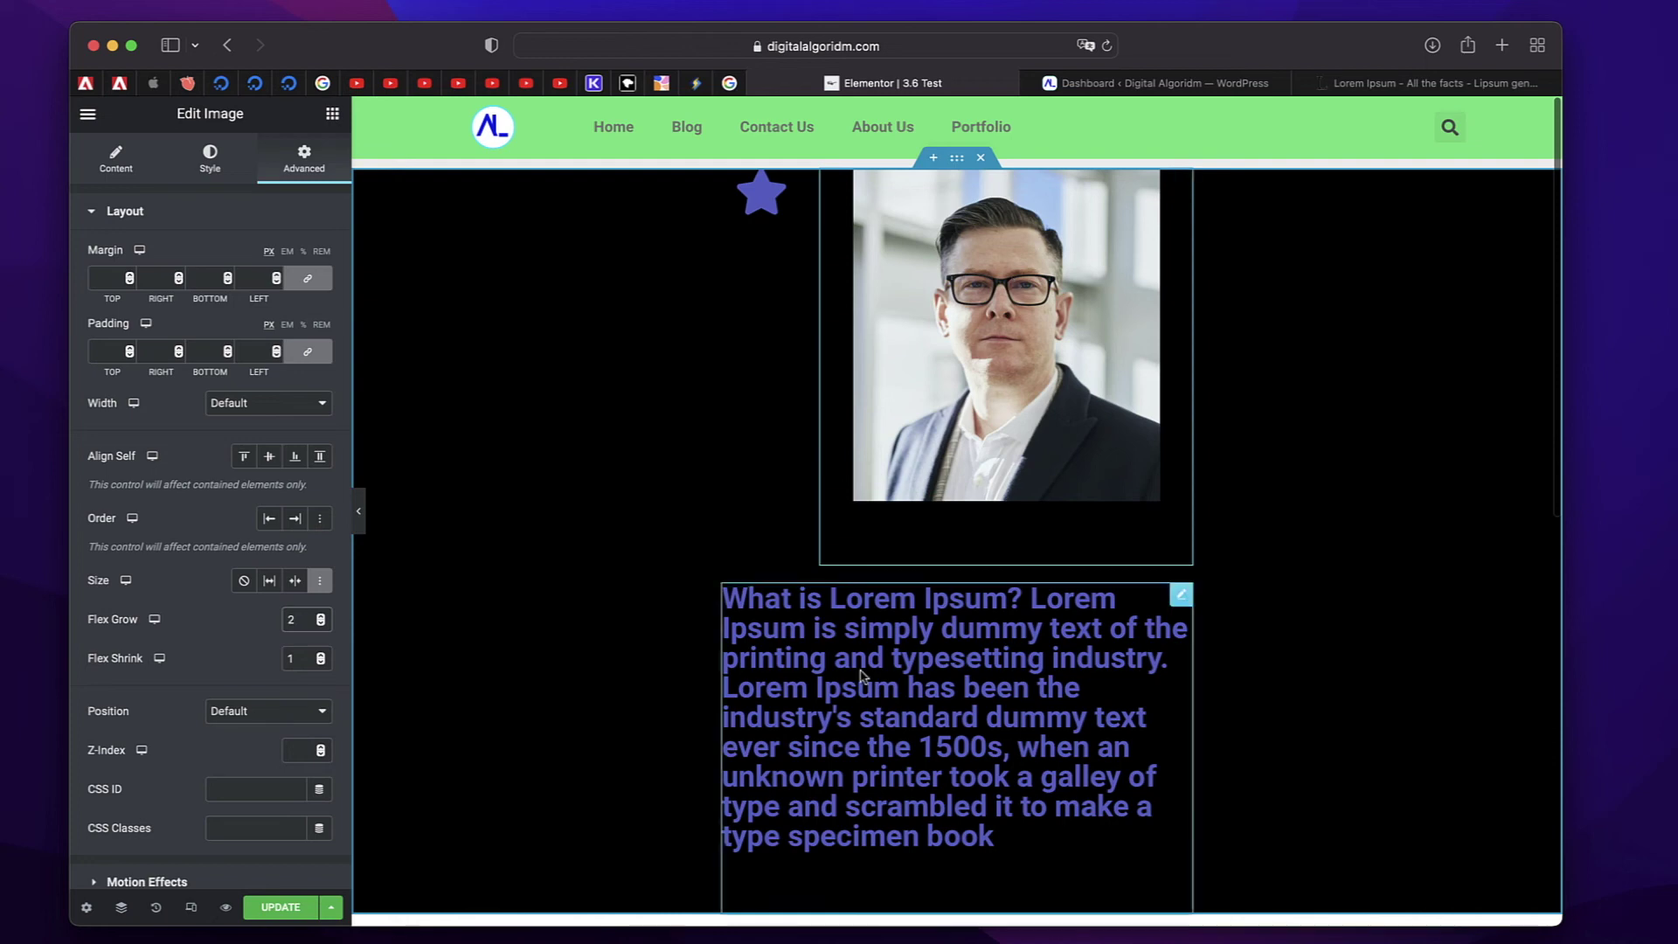
pyautogui.click(1182, 593)
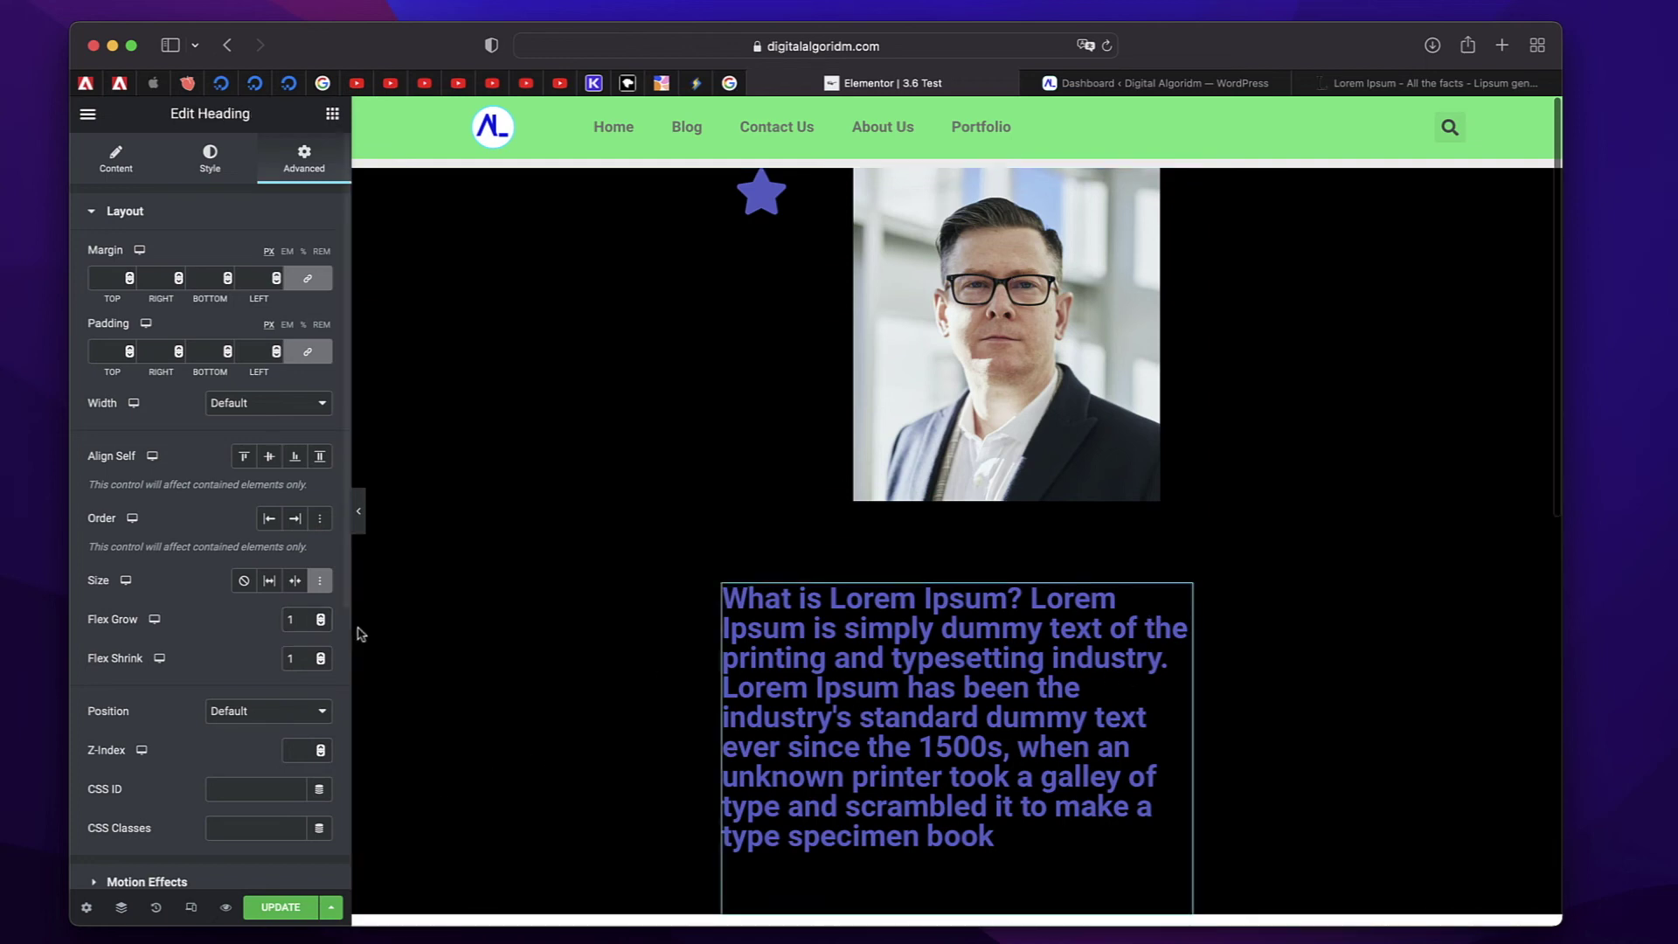
pyautogui.click(299, 661)
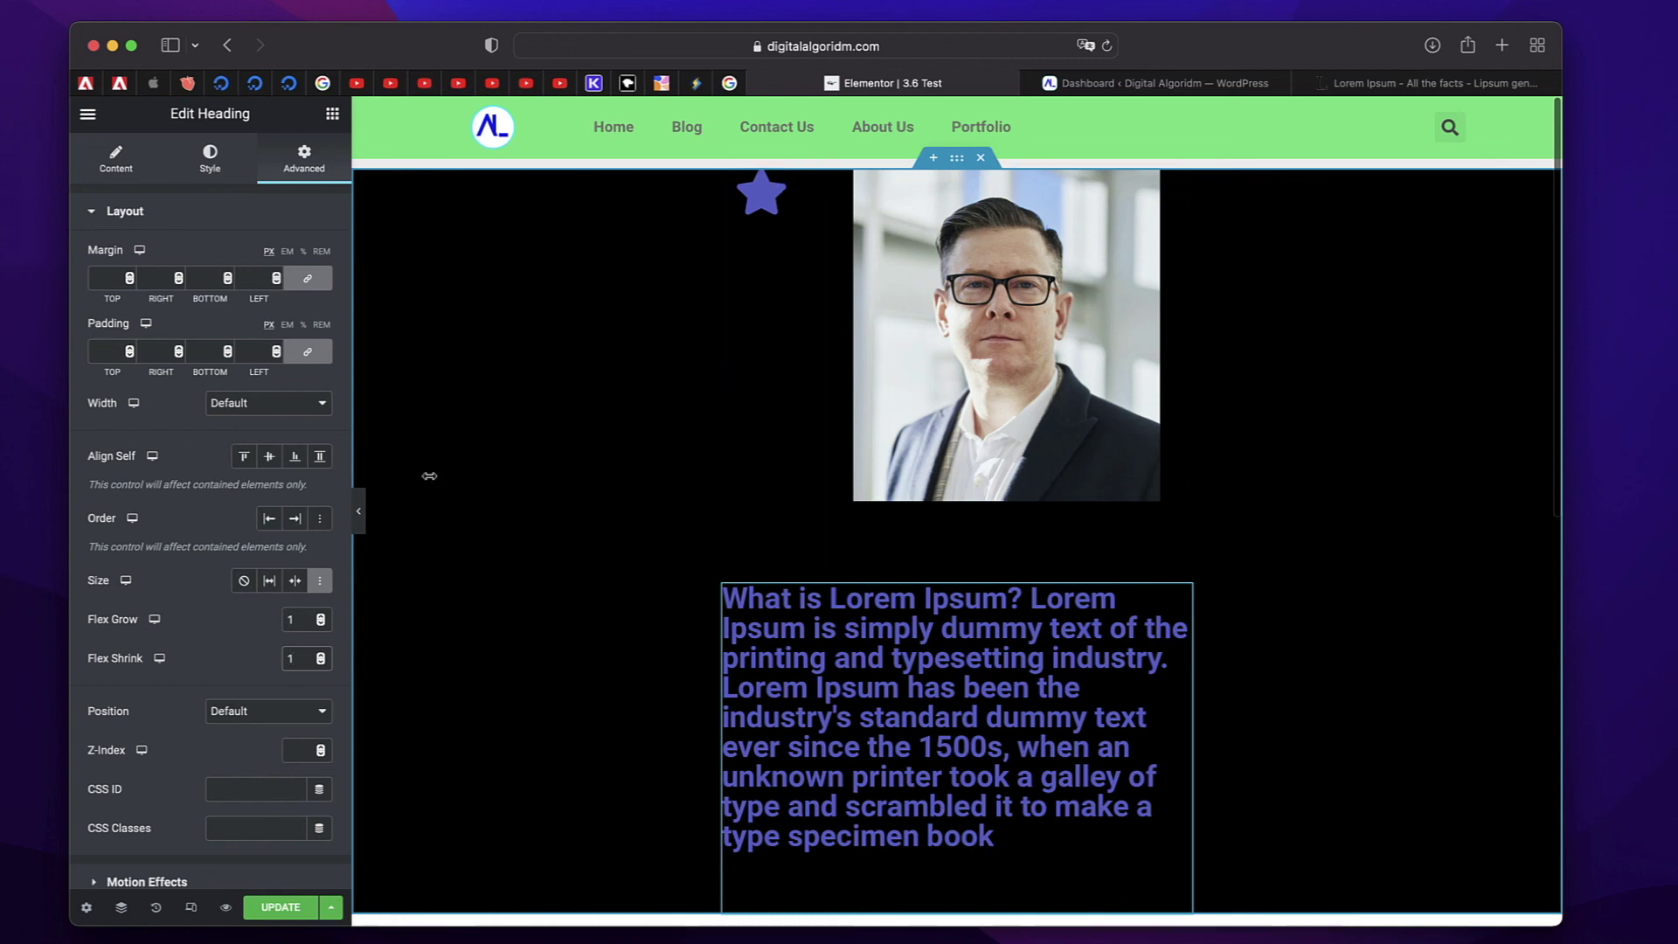
# Set the flexbox container's items to Wrap
pyautogui.click(957, 158)
pyautogui.click(162, 552)
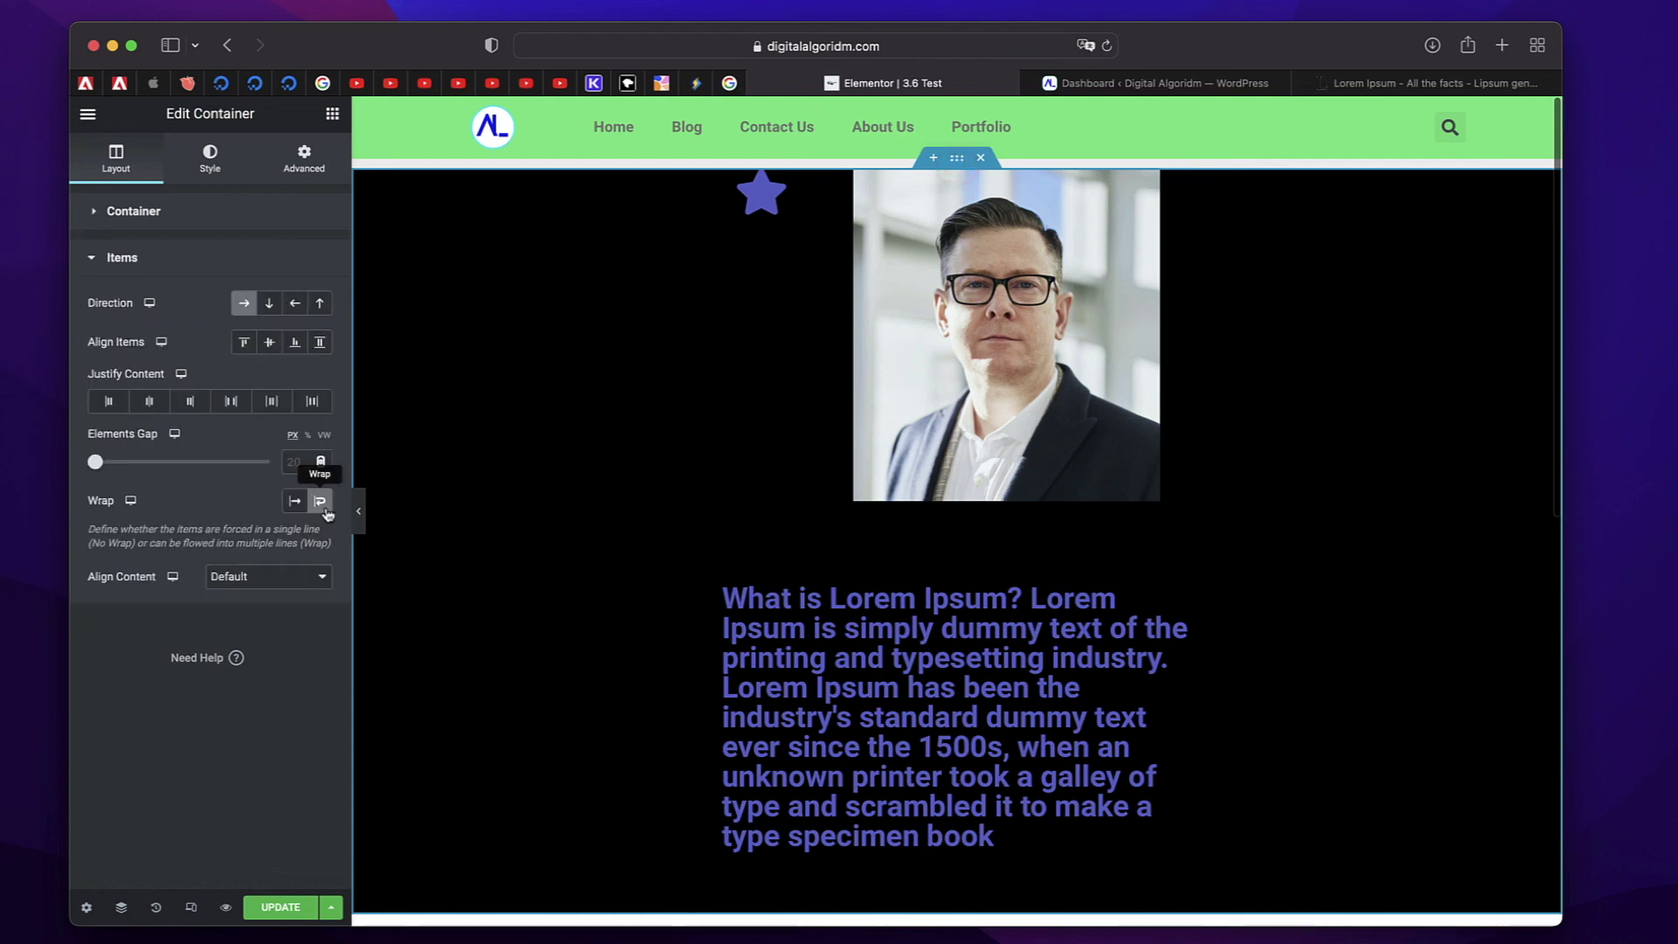
pyautogui.click(319, 499)
pyautogui.click(918, 306)
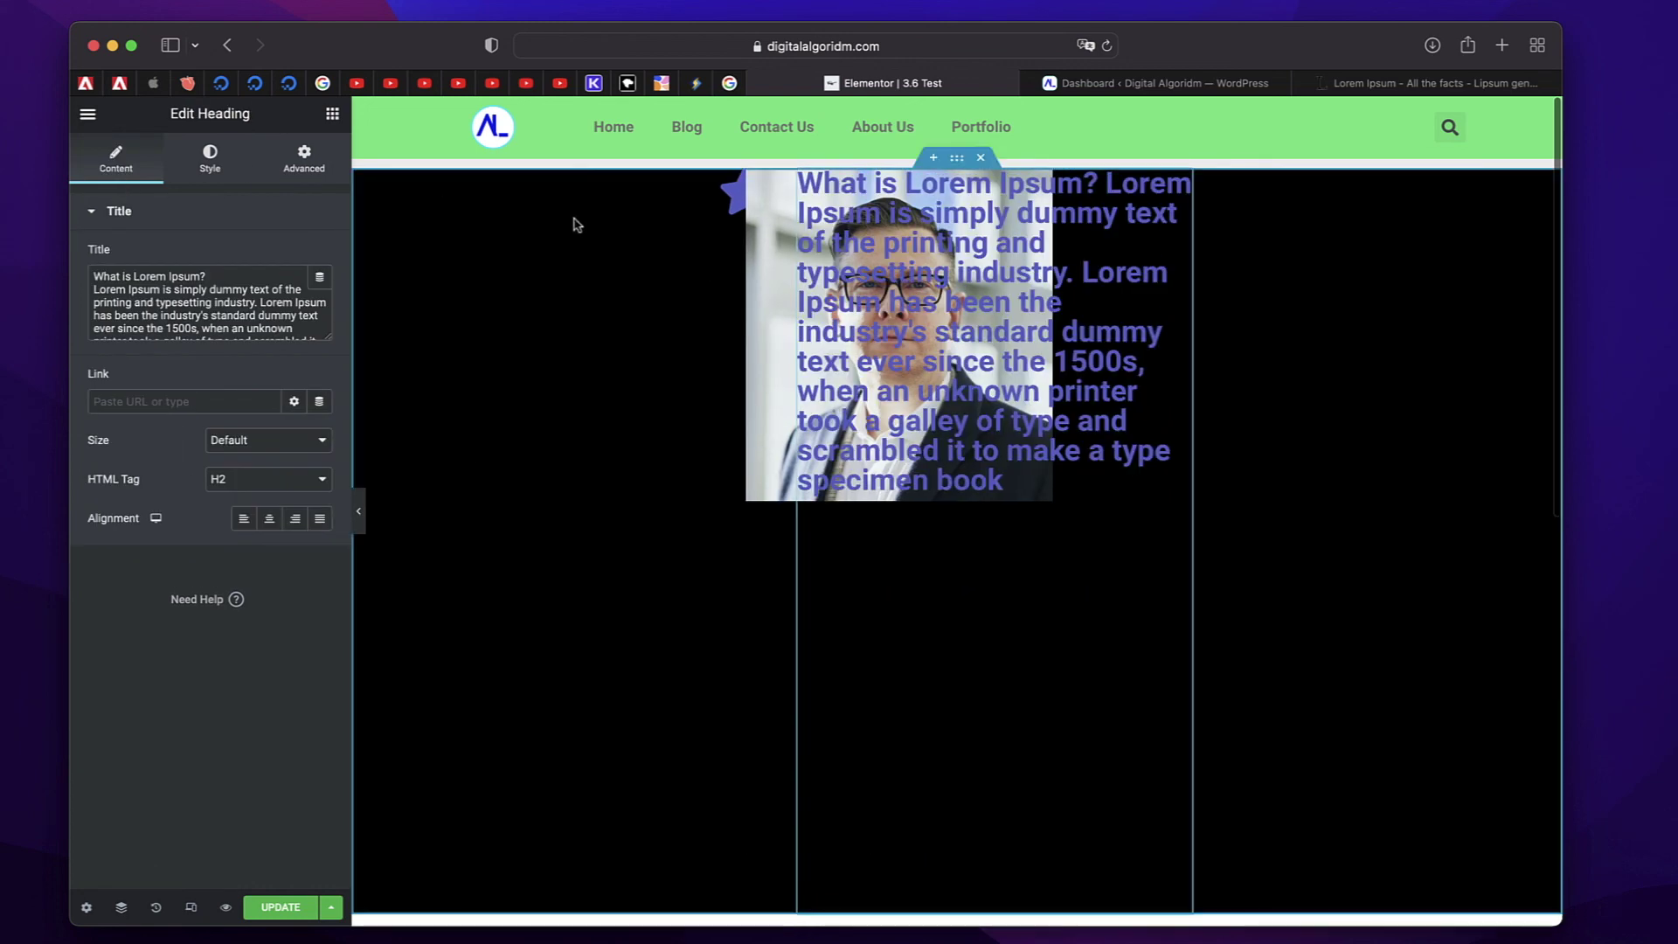
pyautogui.click(408, 288)
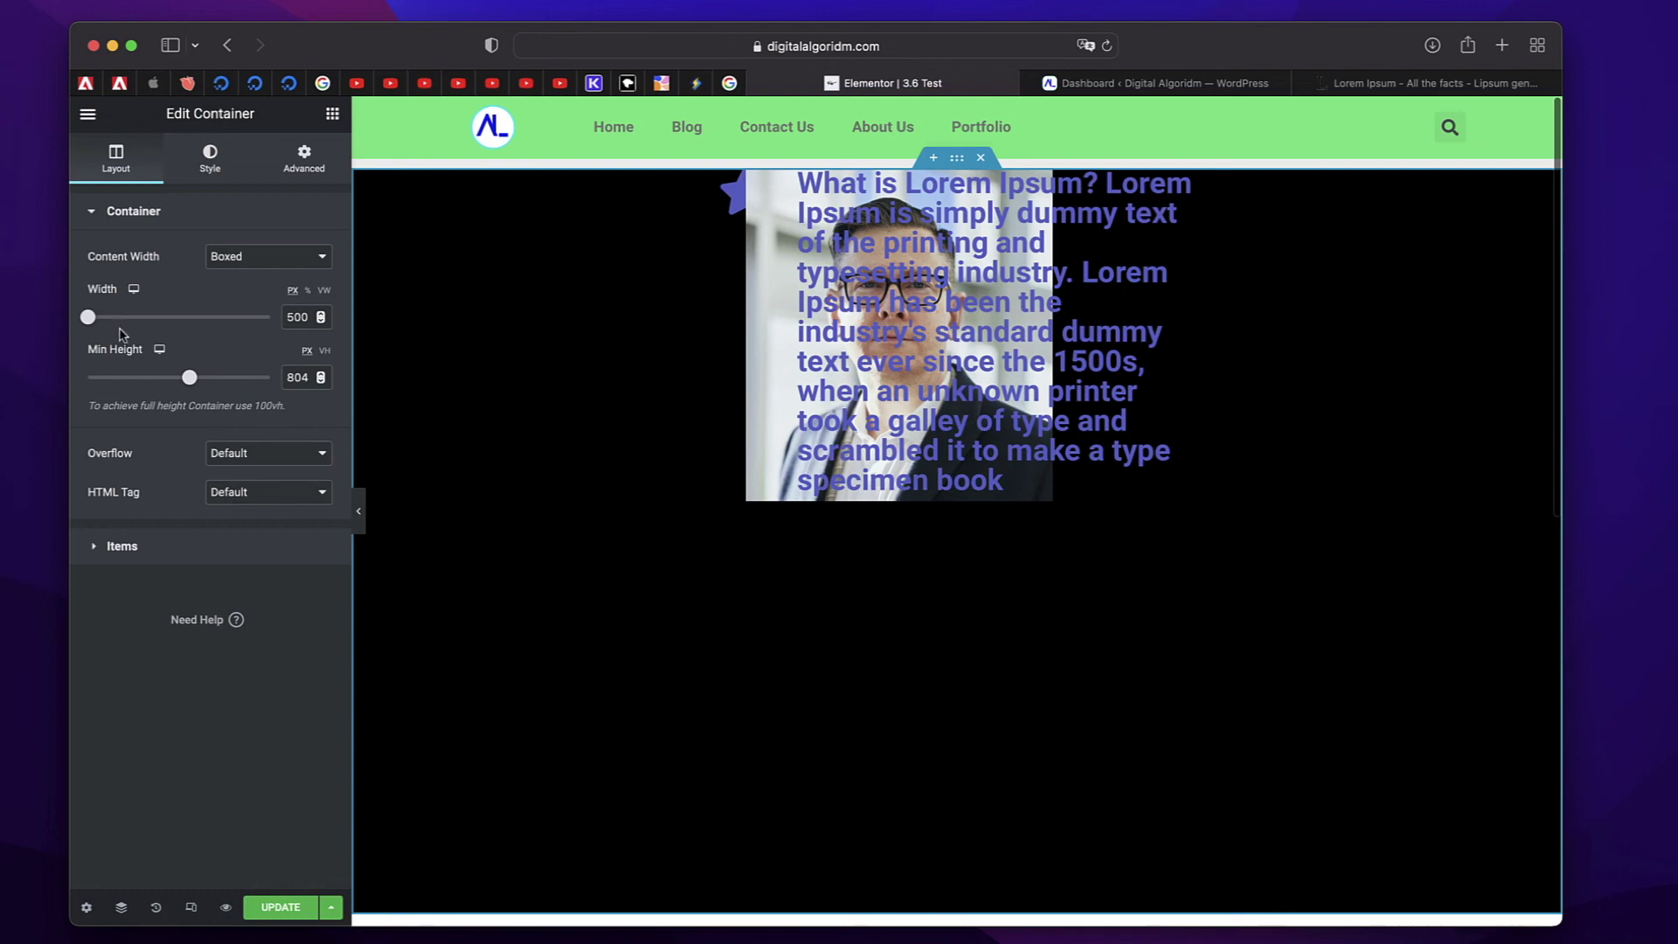
pyautogui.press('super+z')
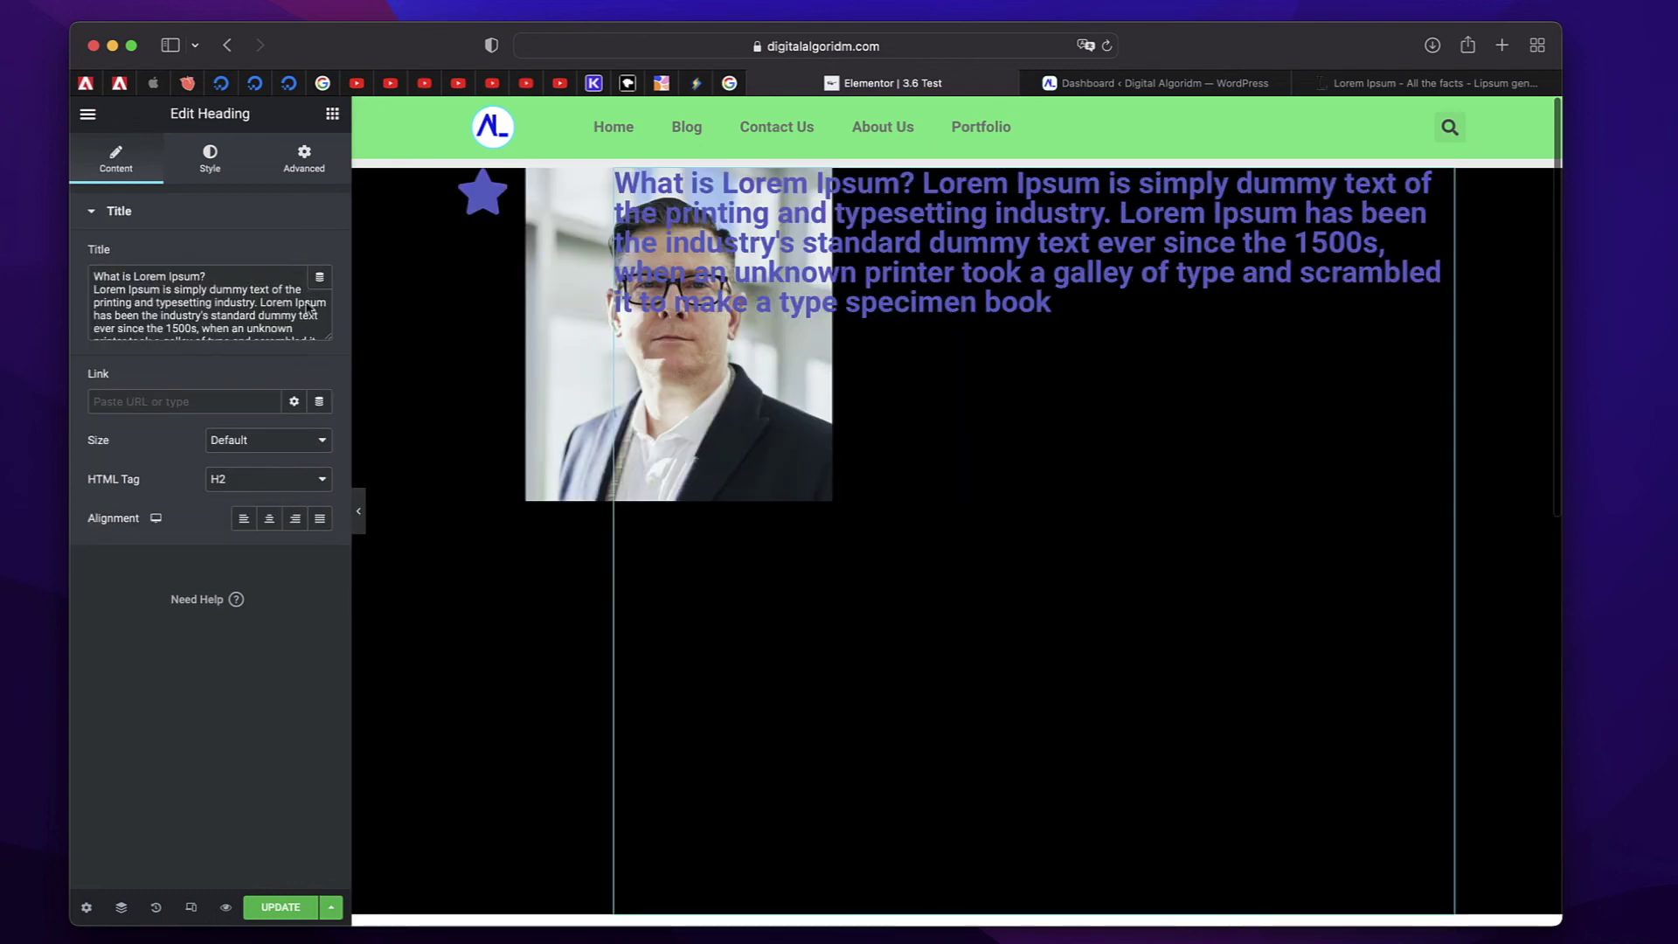
# Change the portrait image's Flex Grow from 2 to 1 and clear the heading's flex sizing
pyautogui.click(304, 159)
pyautogui.click(635, 292)
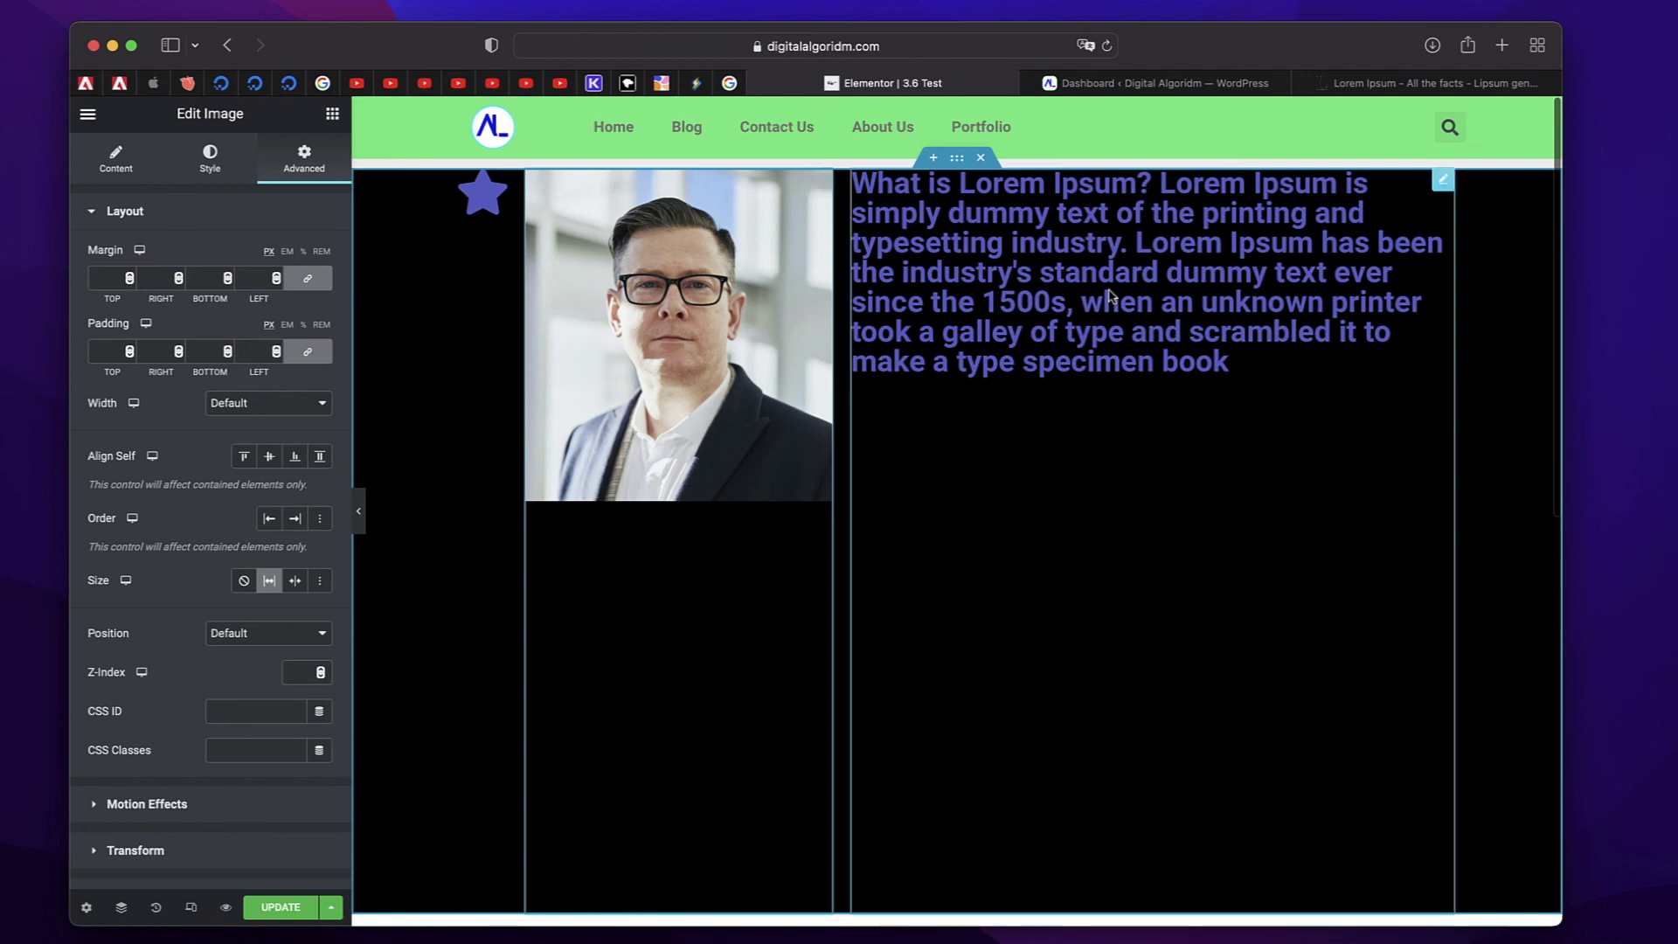
pyautogui.click(320, 580)
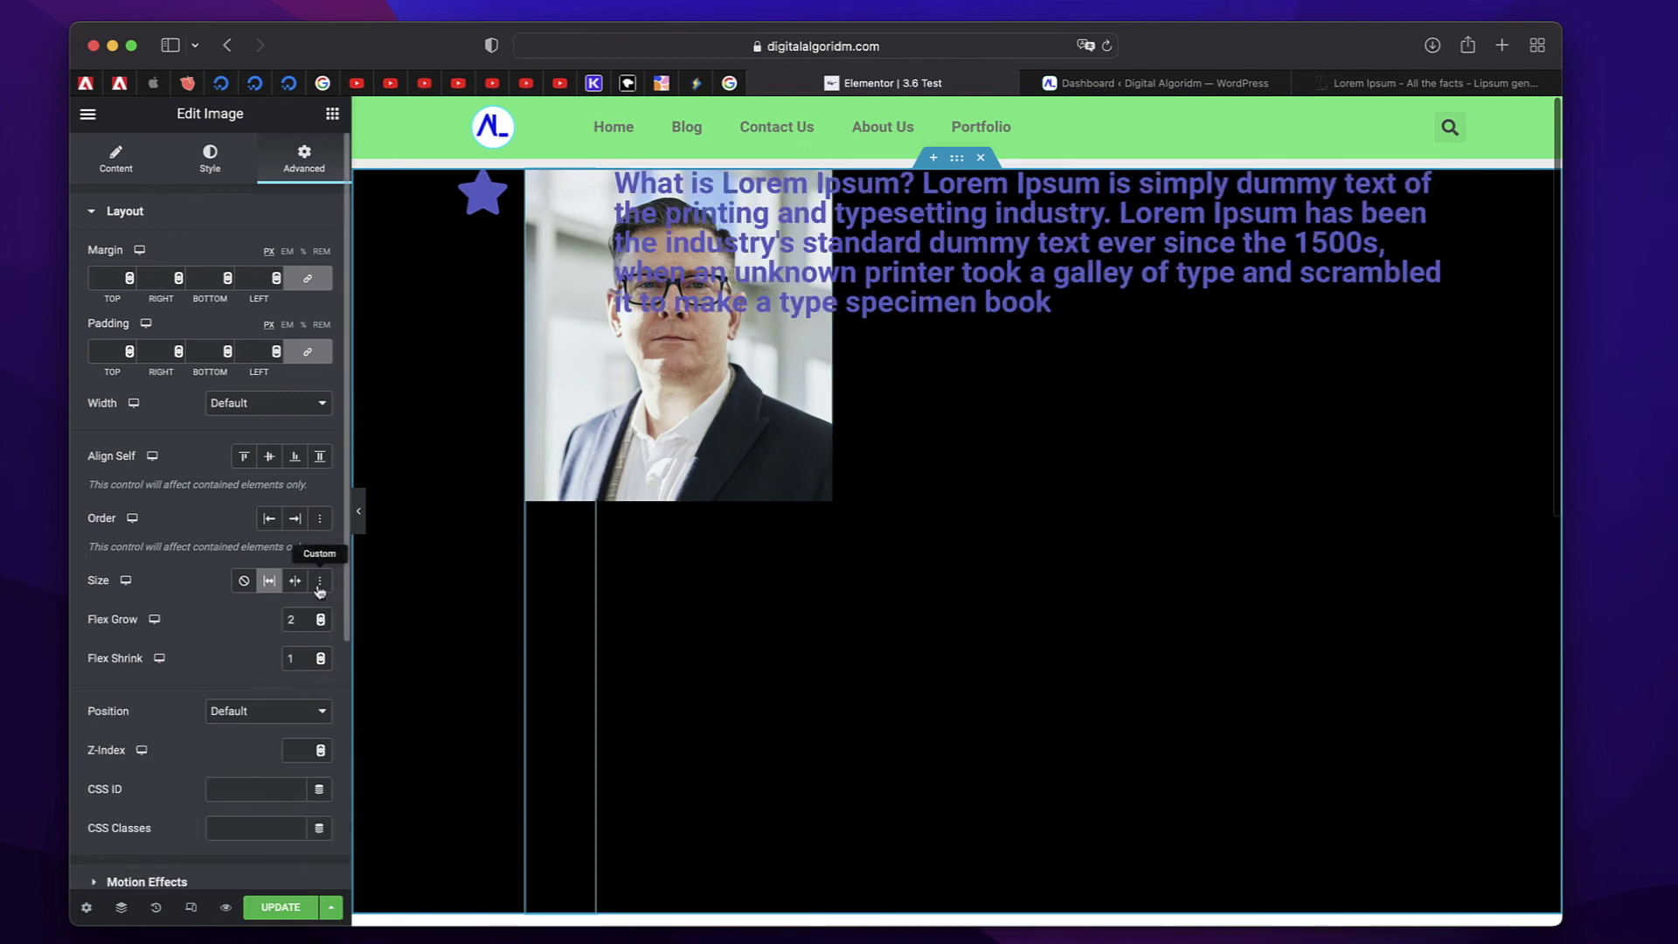
pyautogui.doubleClick(308, 622)
pyautogui.write('1')
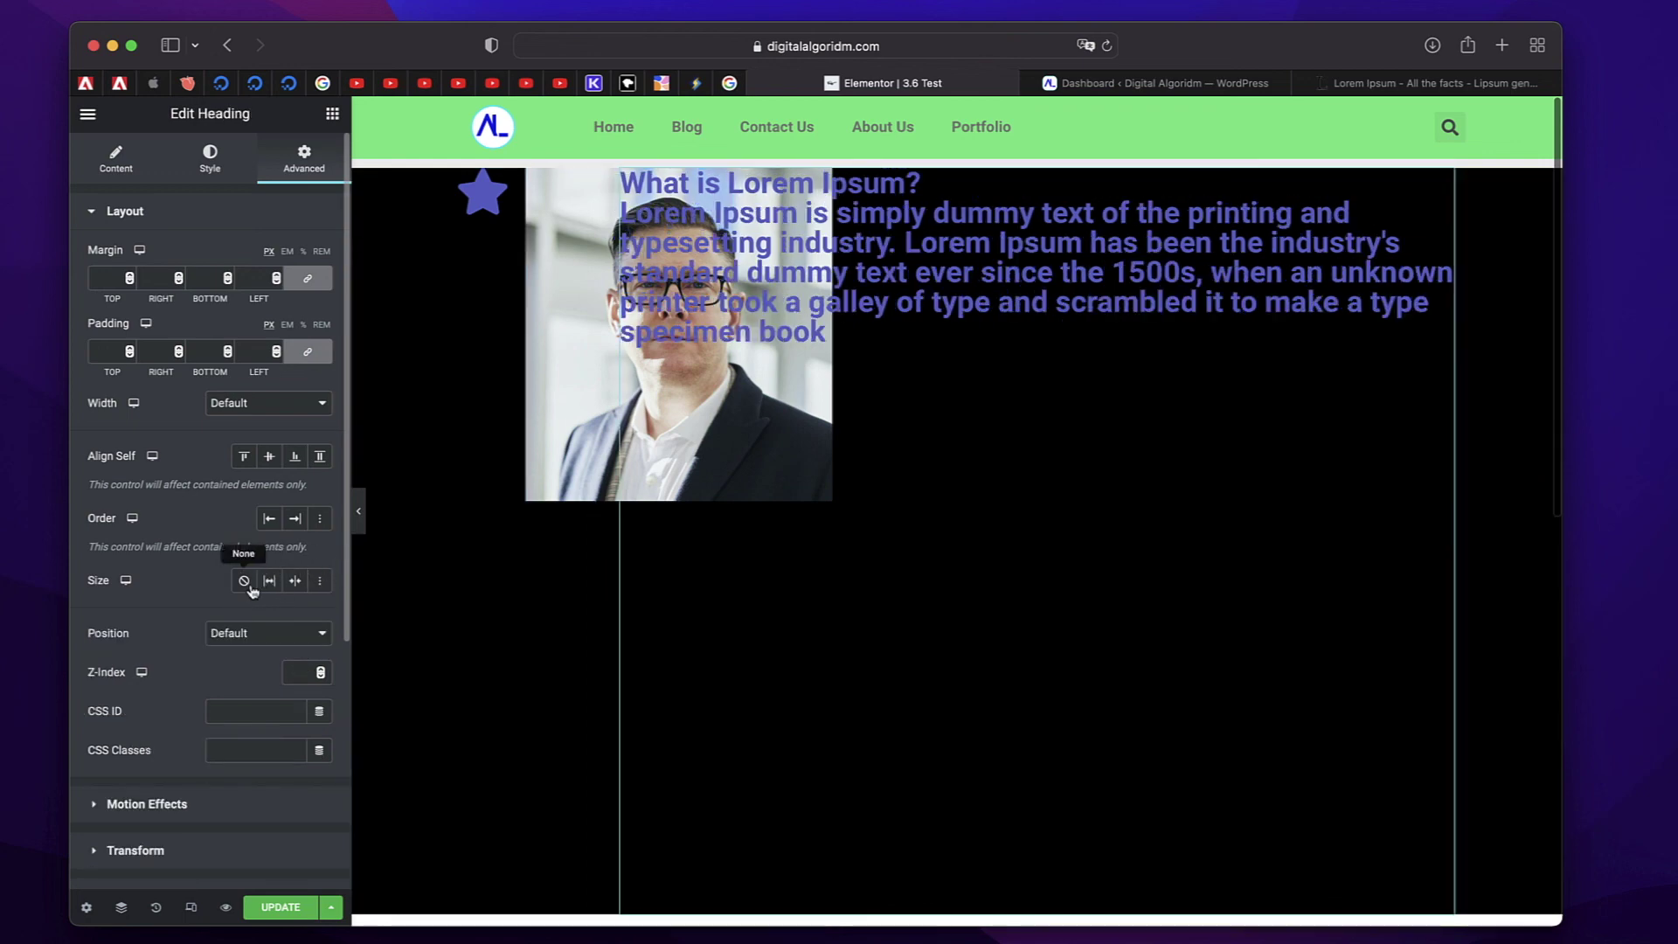
pyautogui.click(249, 588)
pyautogui.click(249, 586)
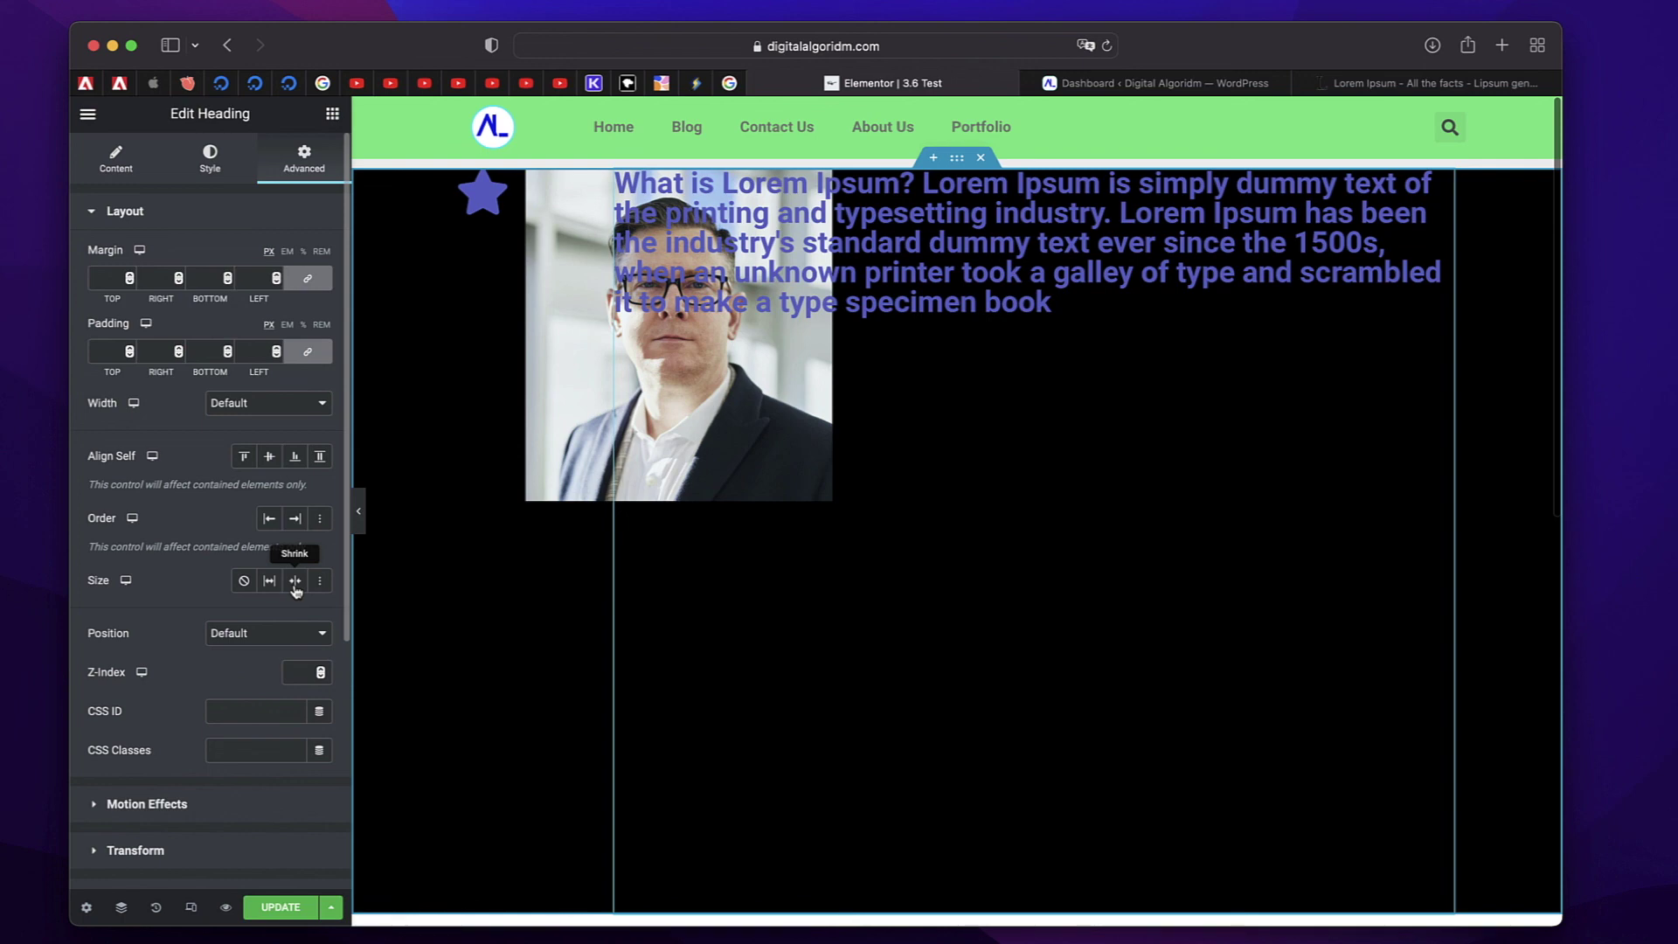
# Leave the heading without custom flex sizing and save the page with Update
pyautogui.click(323, 581)
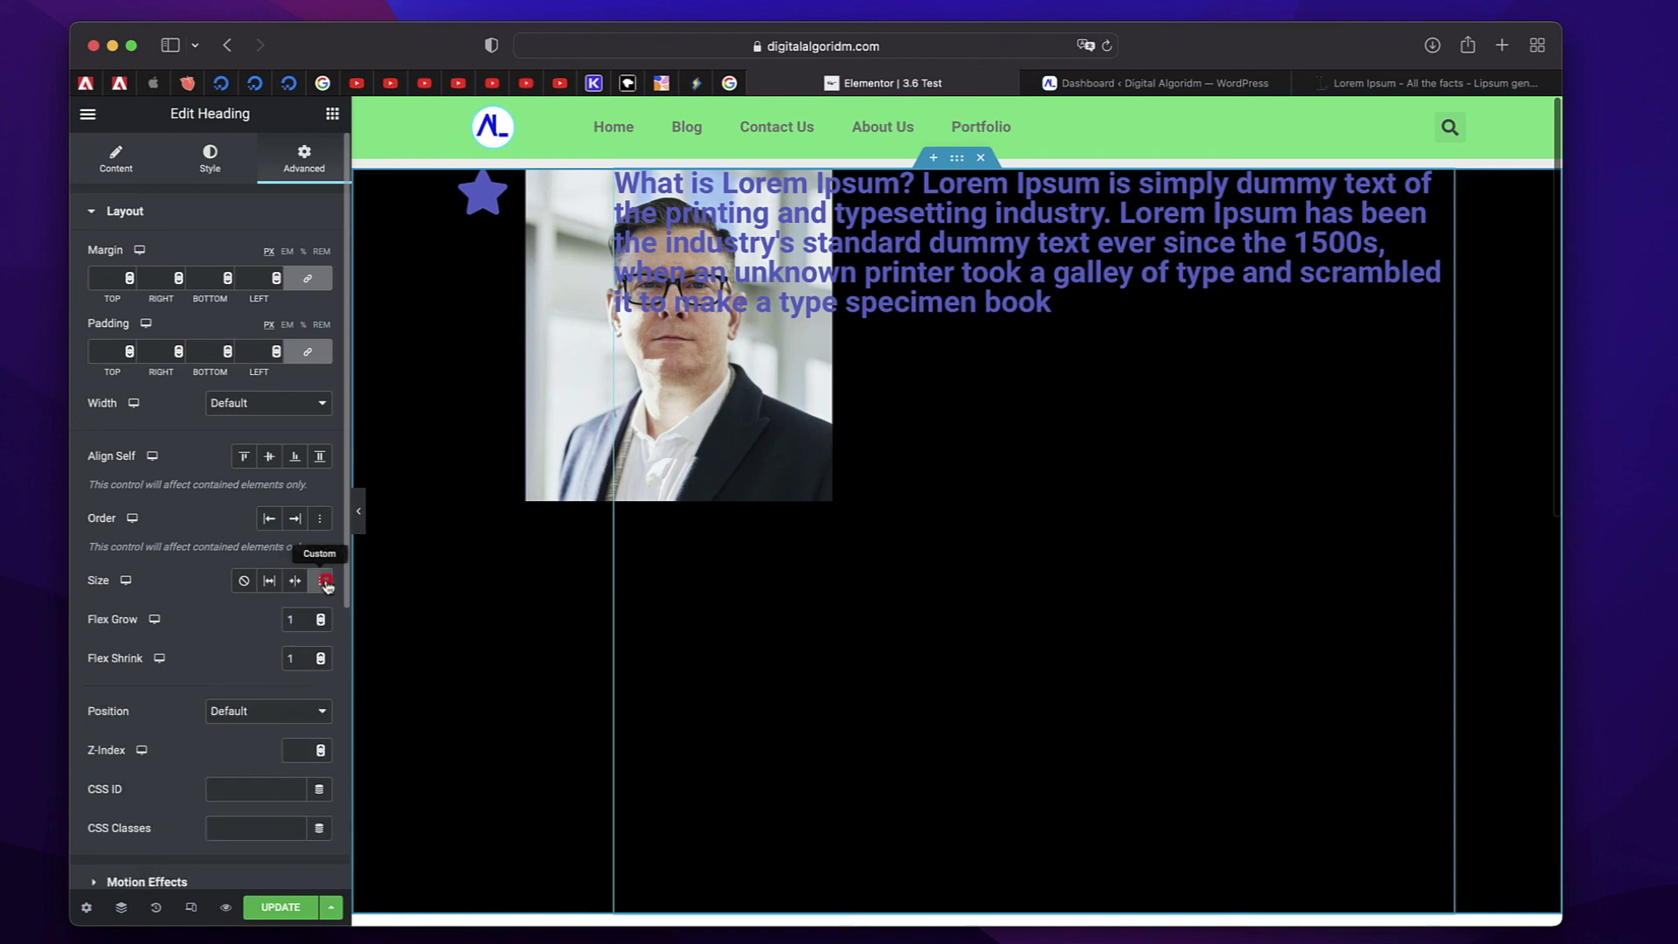
pyautogui.click(323, 582)
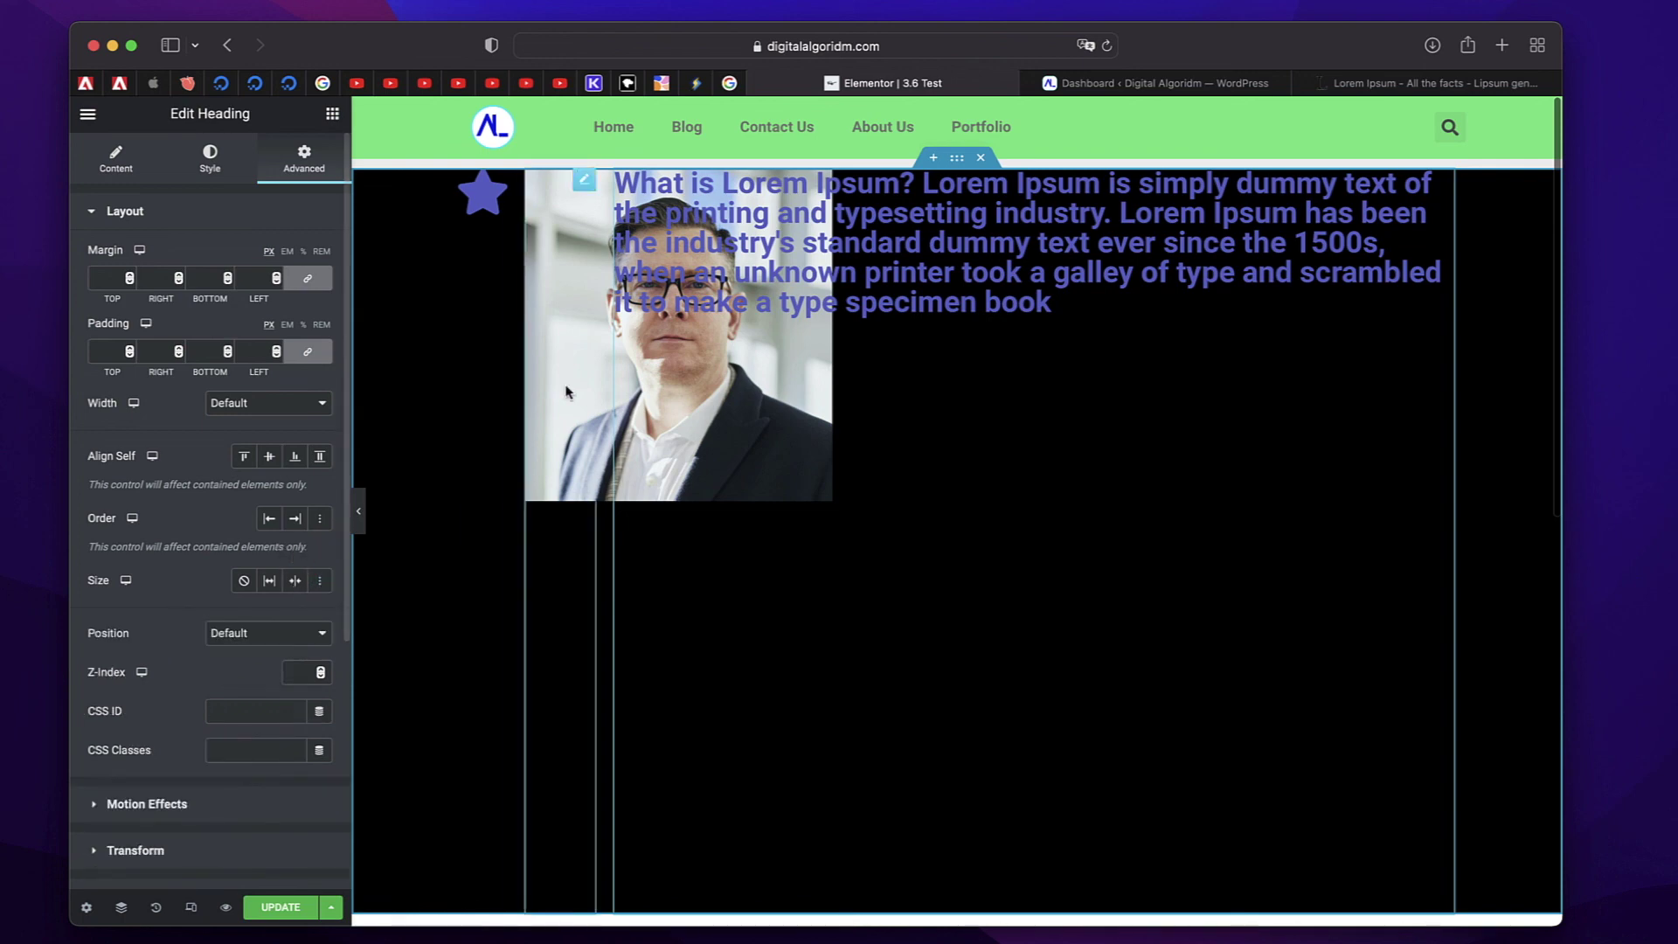
pyautogui.click(280, 907)
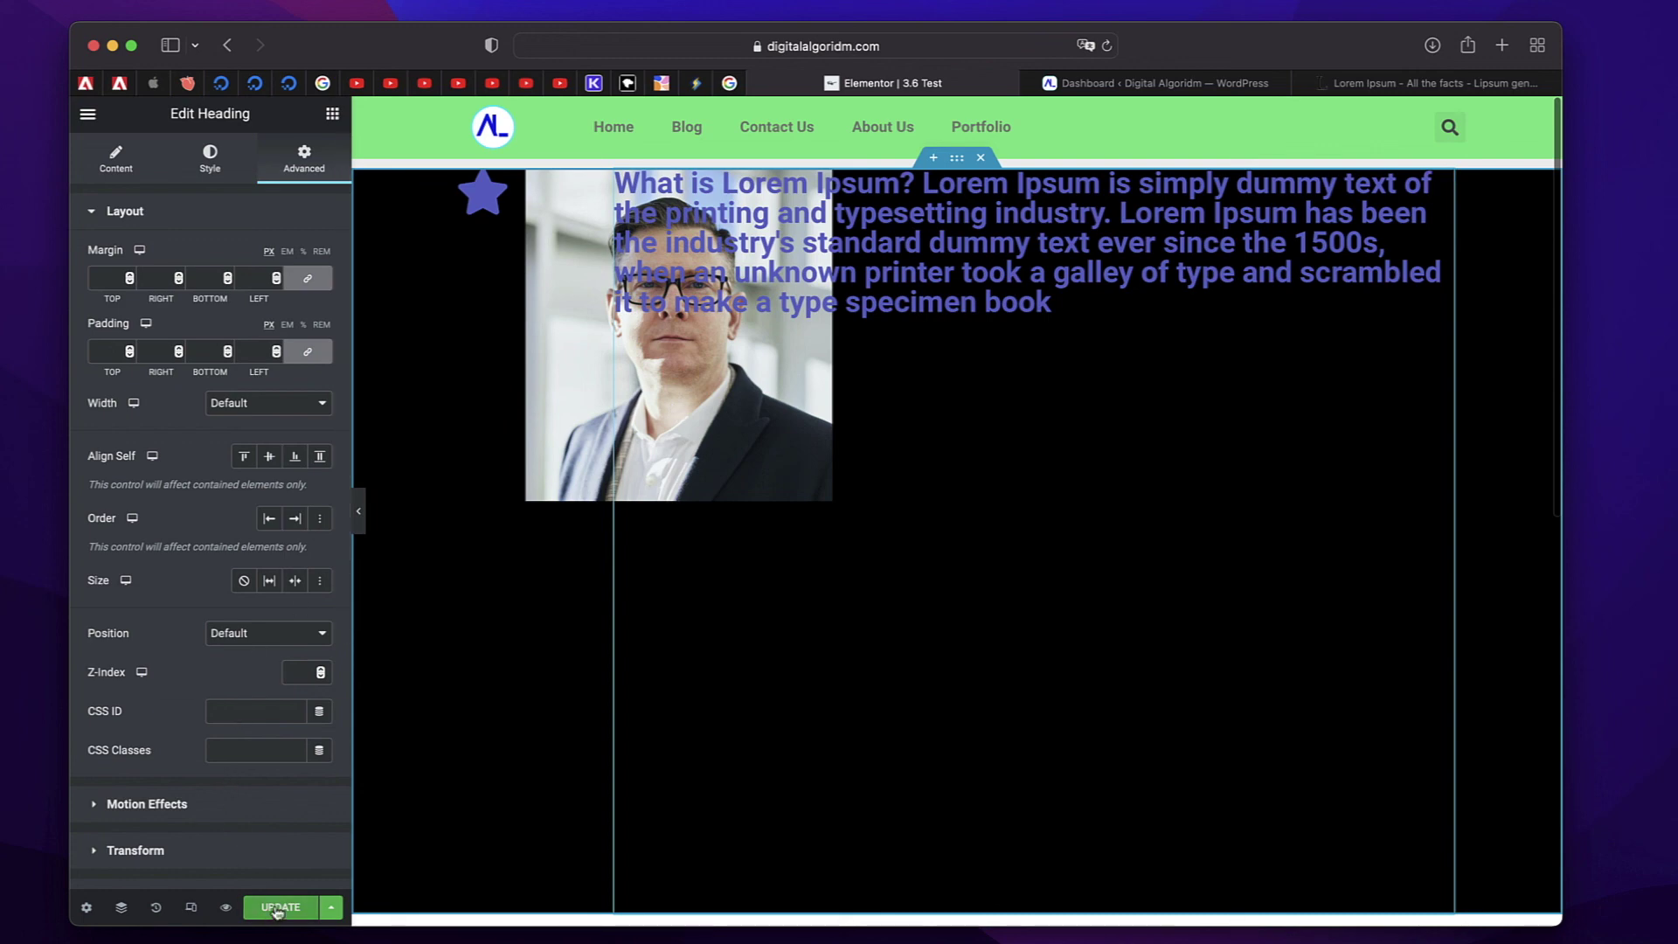